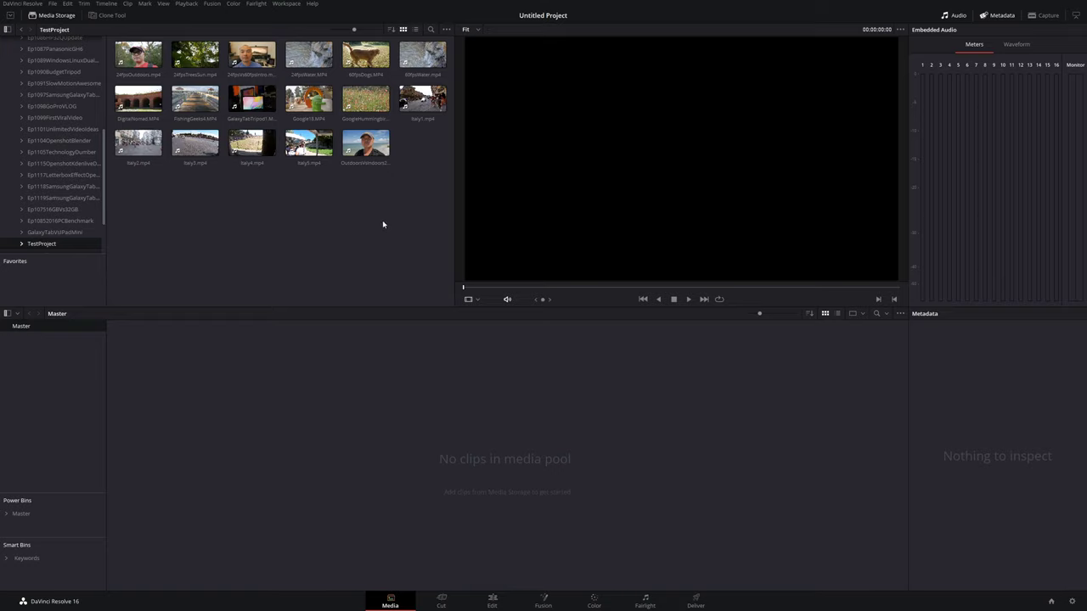
Preview the Google18.MP4 clip and skim through the GoogleHummingbird clip in the TestProject folder
{"action": "left_click", "coordinate": [309, 98]}
{"action": "key", "text": "space"}
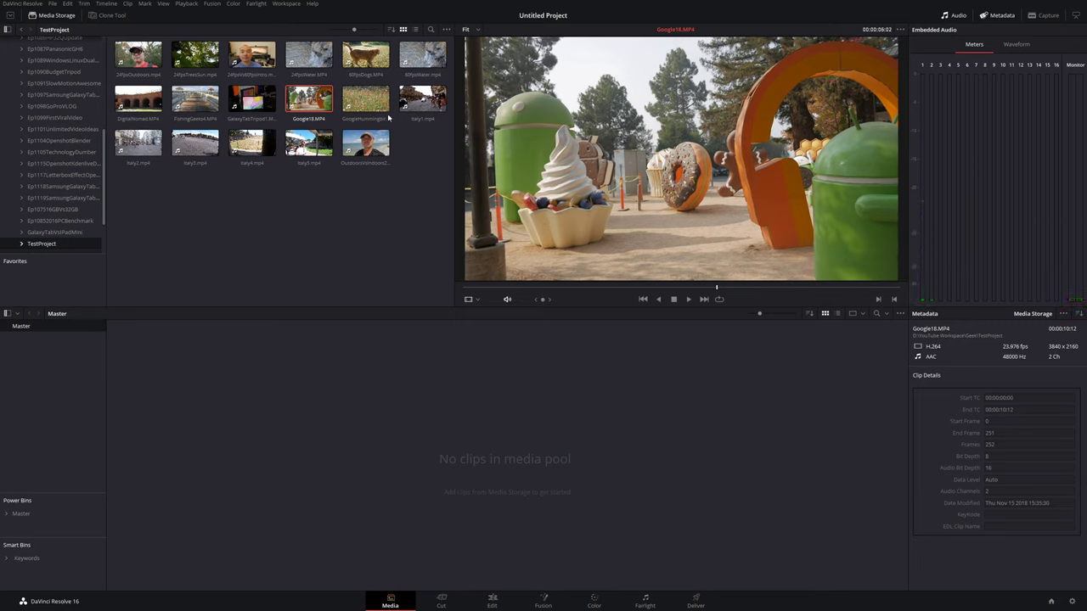
{"action": "mouse_move", "coordinate": [356, 103]}
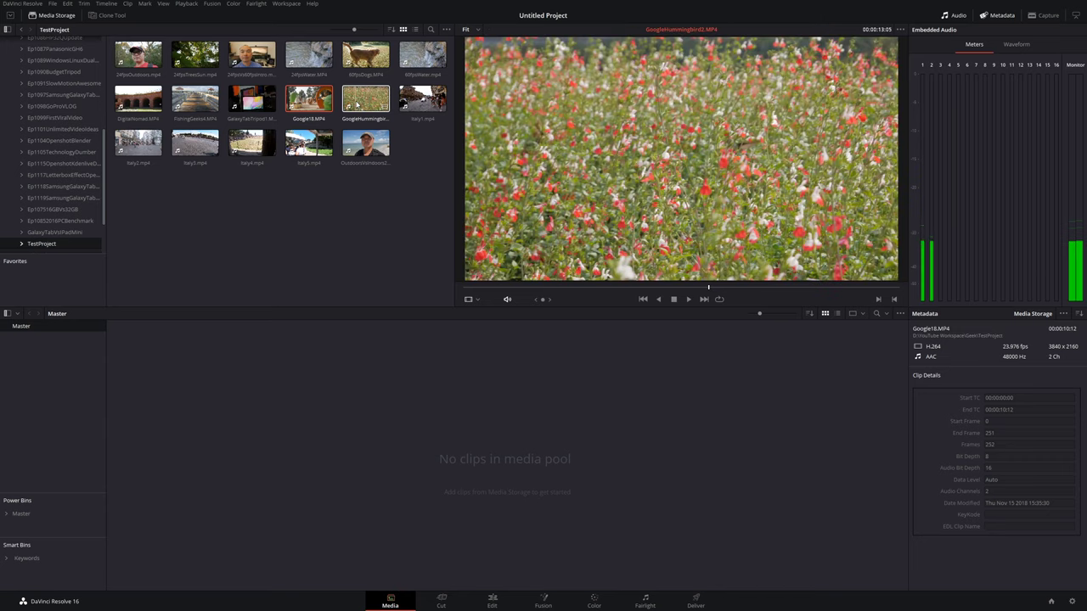
{"action": "mouse_move", "coordinate": [310, 61]}
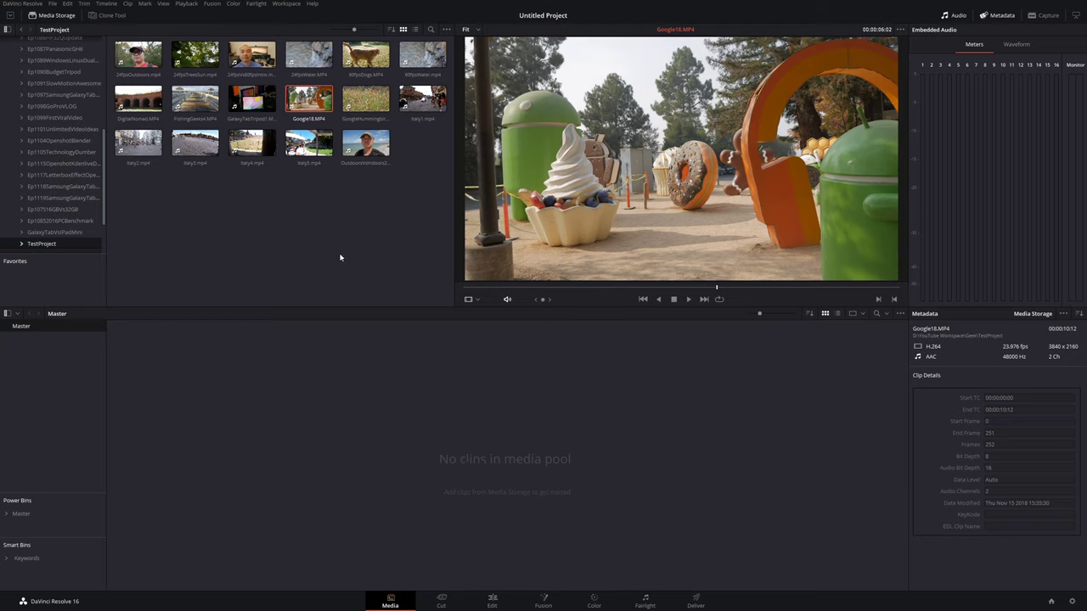
Import 24fpsTreesSun, 60fpsWater, DigitalNomad, FishingGeeks4, Google18 and the GoogleHummingbird clip into the media pool without changing the project frame rate
{"action": "left_click", "coordinate": [365, 98], "text": "ctrl"}
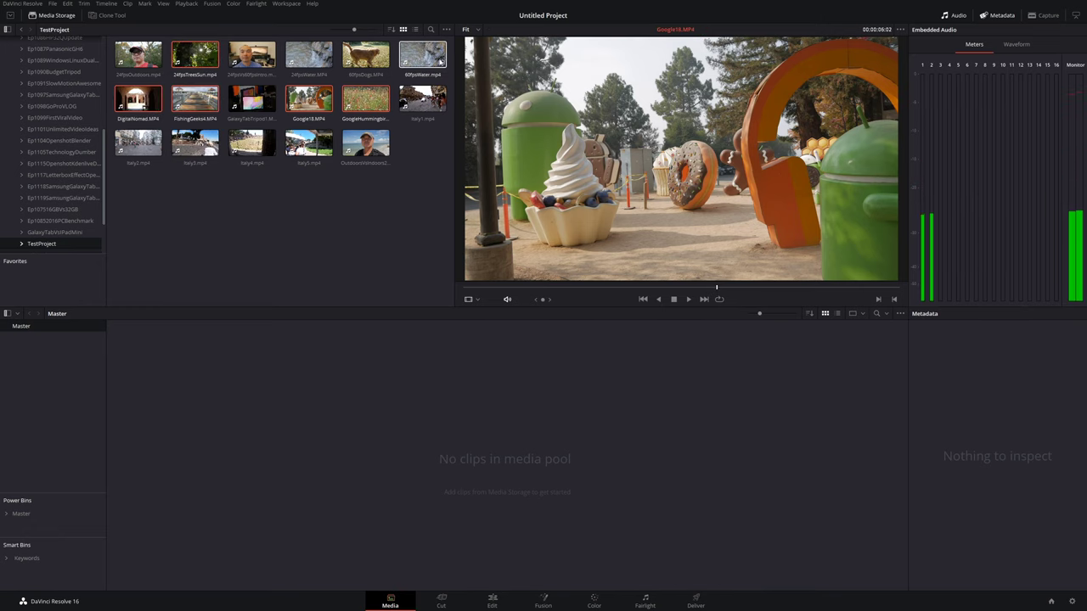
{"action": "left_click_drag", "start_coordinate": [432, 56], "coordinate": [433, 428]}
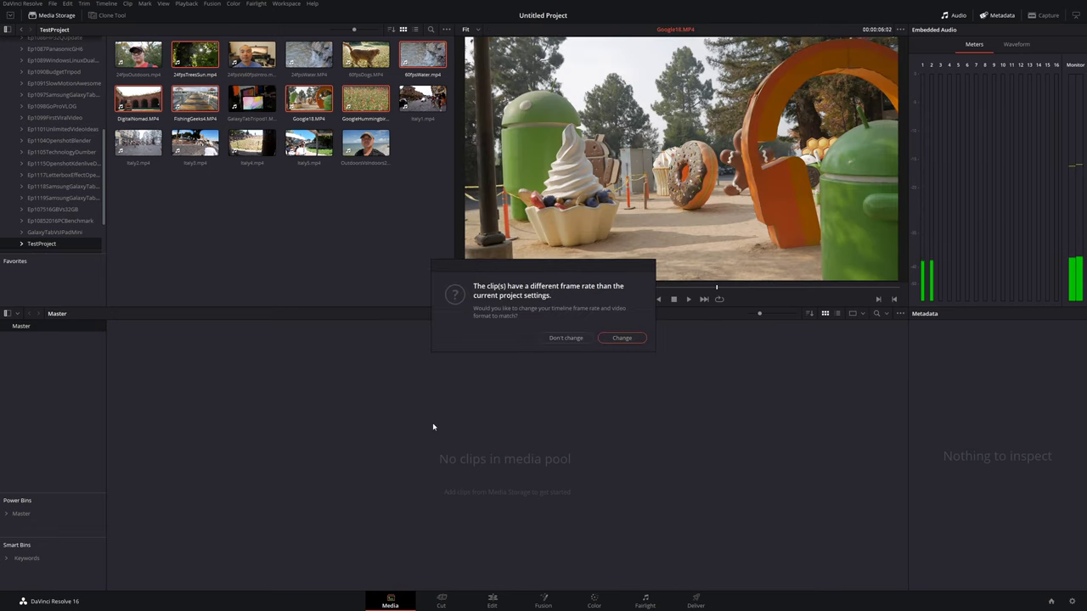
{"action": "left_click", "coordinate": [566, 338]}
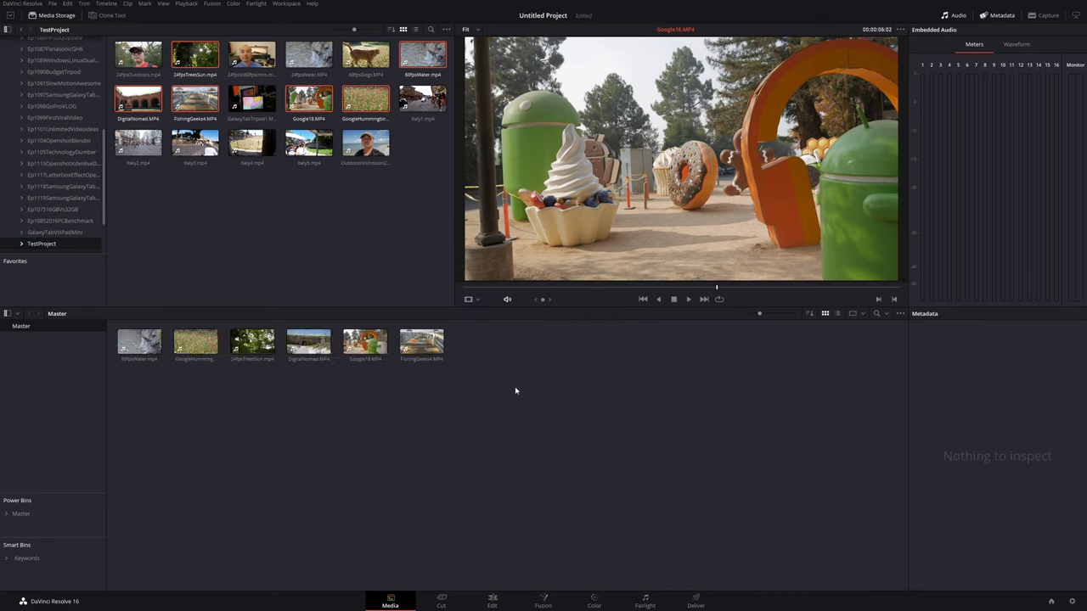
Examine the project's timeline resolution and frame rate, and compare them with the source clips' resolution and FPS in list view
{"action": "left_click", "coordinate": [52, 3]}
{"action": "left_click", "coordinate": [78, 193]}
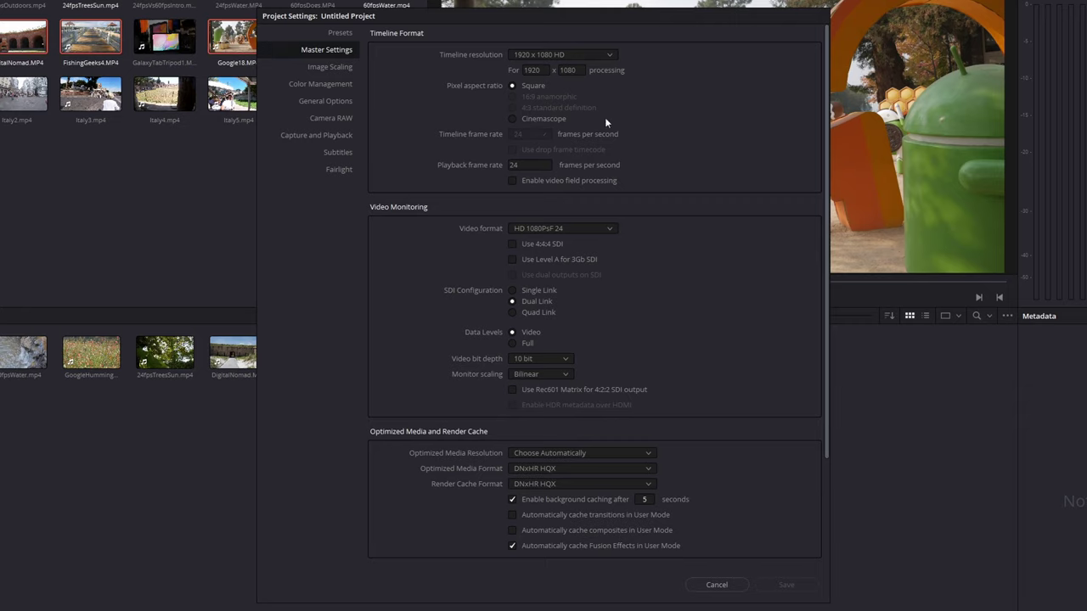
{"action": "left_click", "coordinate": [716, 585]}
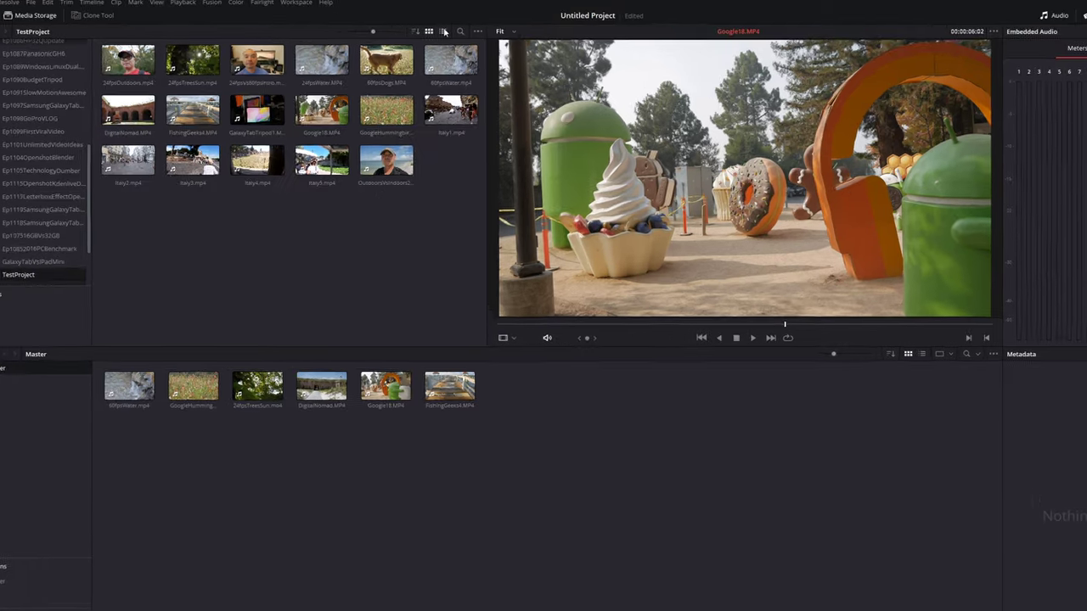
{"action": "left_click", "coordinate": [416, 29]}
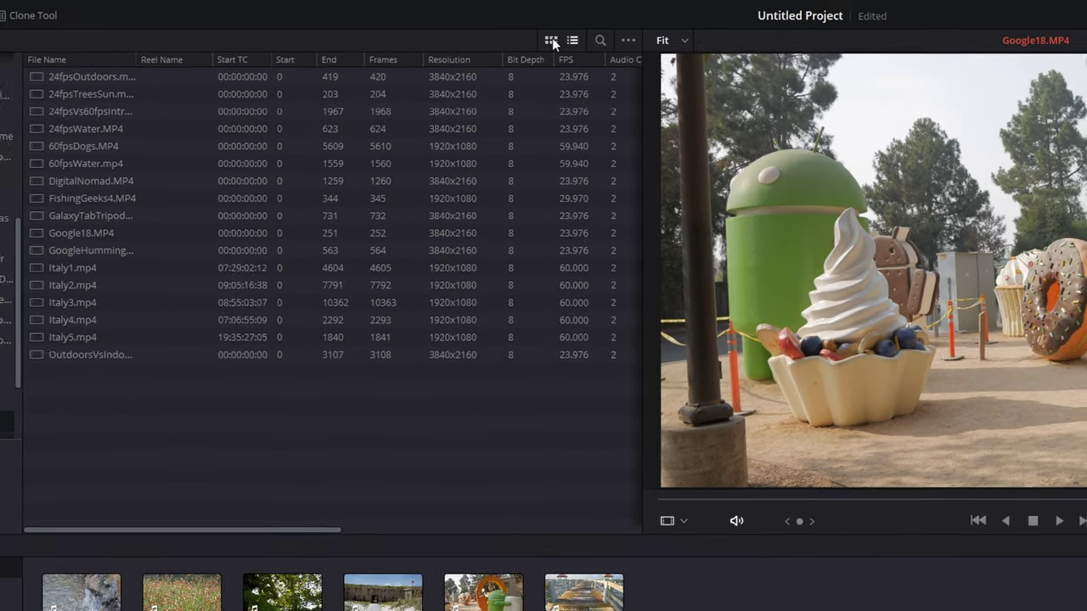
{"action": "left_click", "coordinate": [551, 40]}
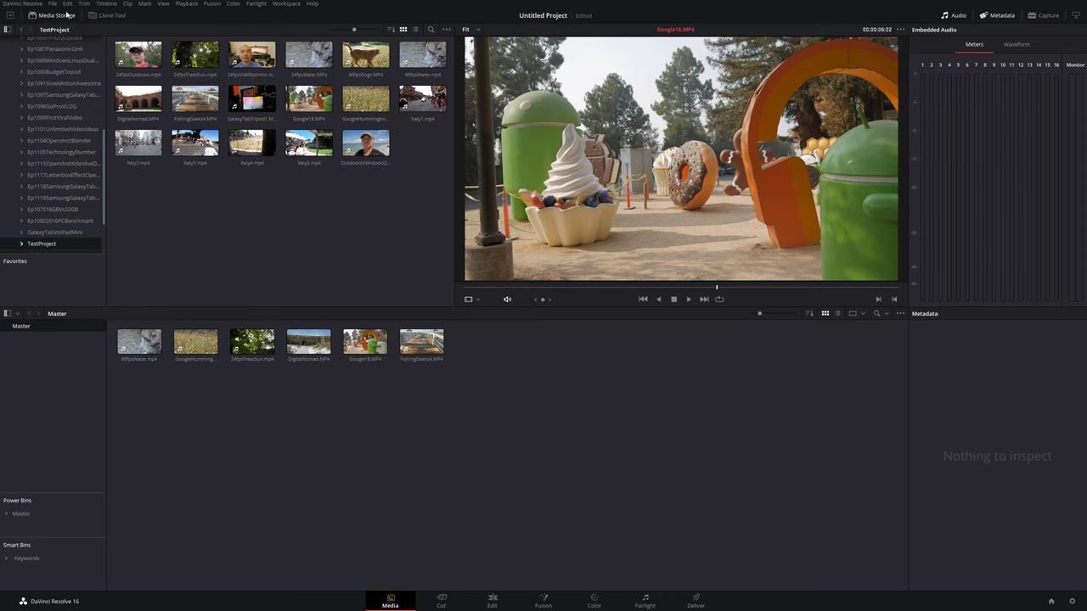
Examine the available timeline resolutions in the project's master settings and leave the settings without saving
{"action": "left_click", "coordinate": [53, 4]}
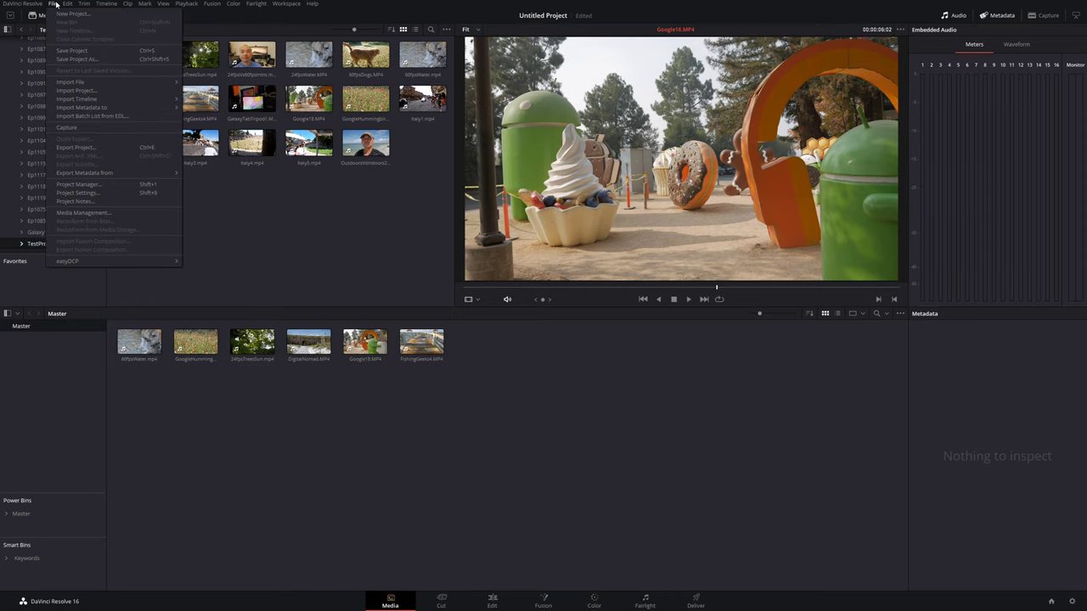
{"action": "left_click", "coordinate": [76, 193]}
{"action": "left_click", "coordinate": [582, 112]}
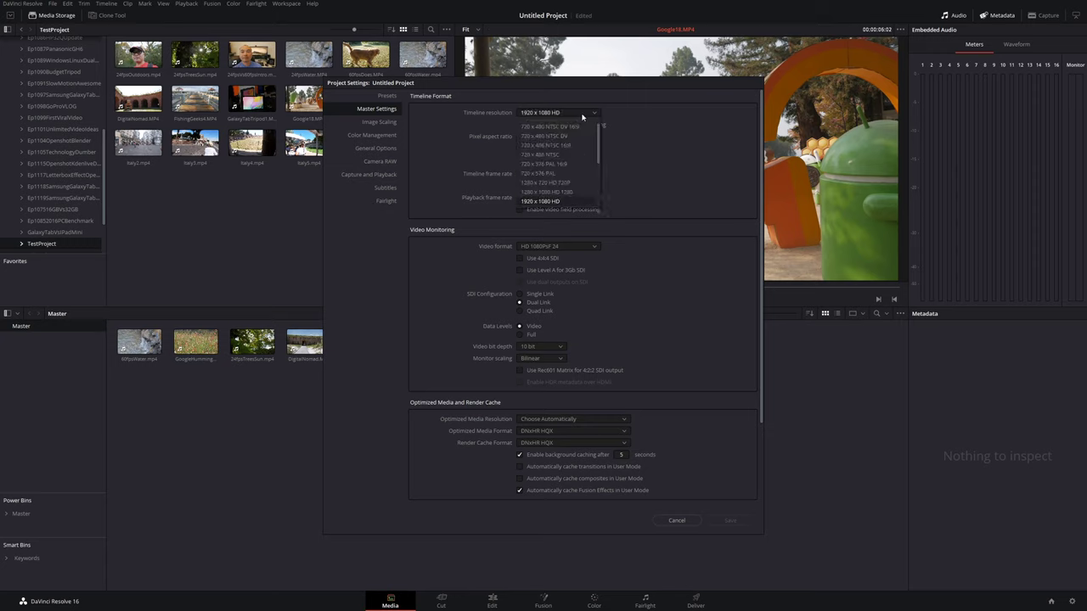
{"action": "scroll", "coordinate": [563, 174], "scroll_direction": "down", "scroll_amount": 5}
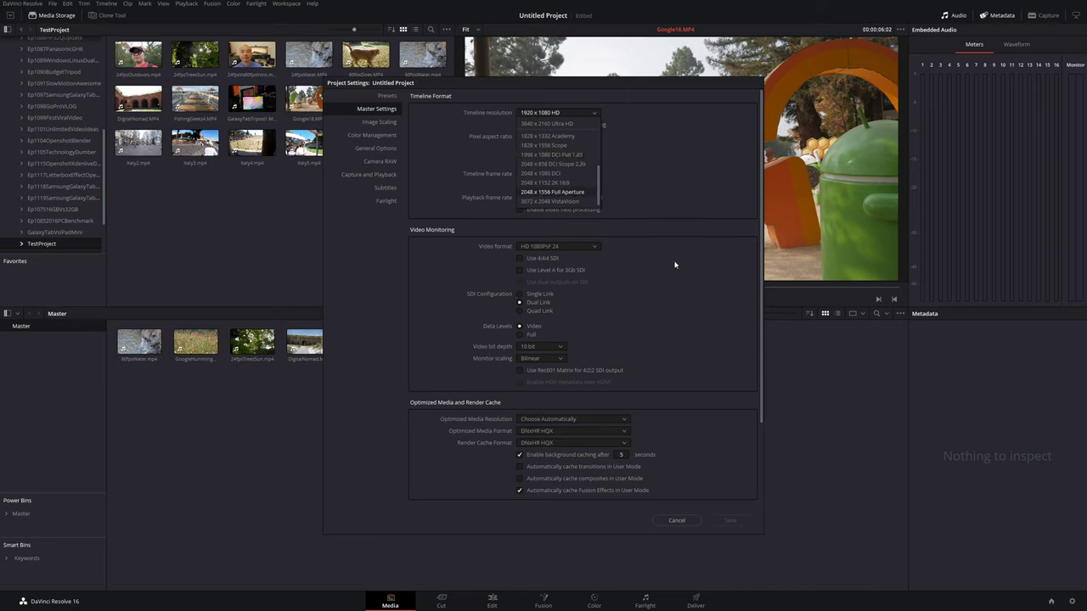
{"action": "left_click", "coordinate": [681, 304]}
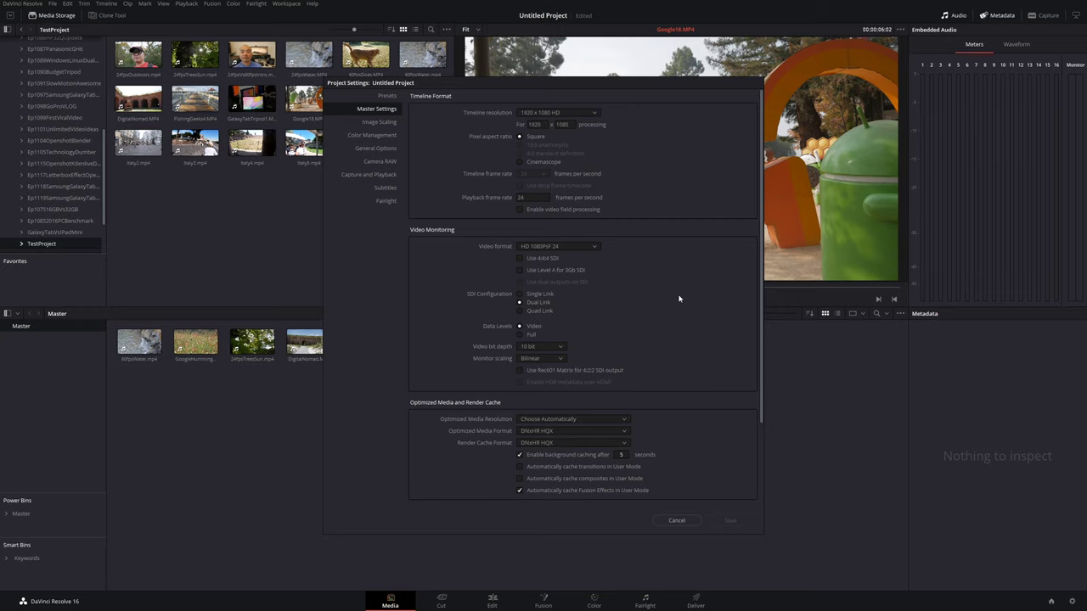
{"action": "left_click", "coordinate": [692, 519]}
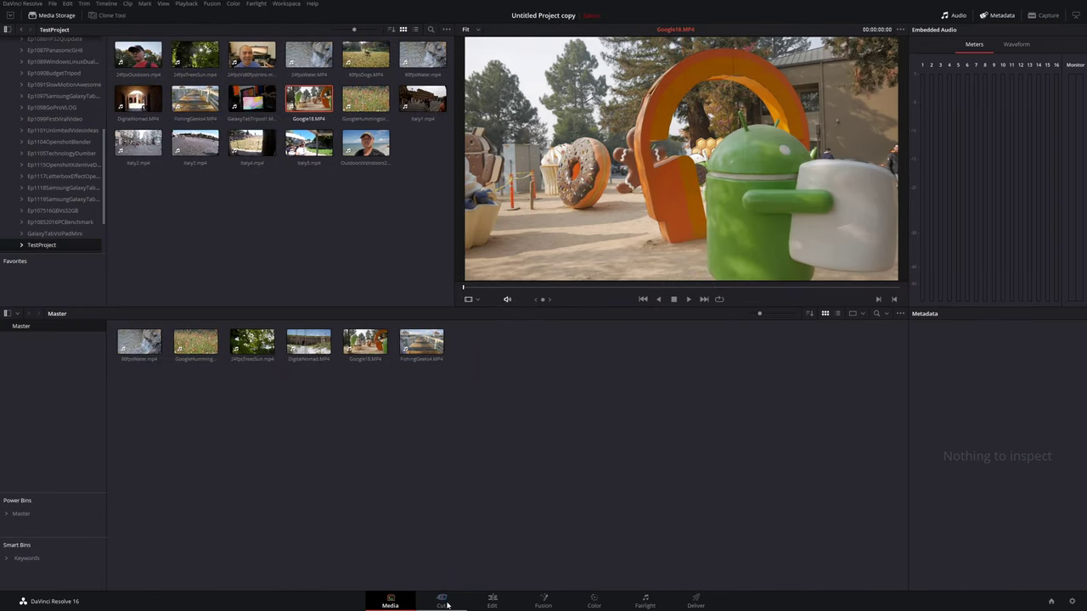
Compare the Cut and Edit page layouts, and skim the imported clips on the Cut page
{"action": "left_click", "coordinate": [442, 602]}
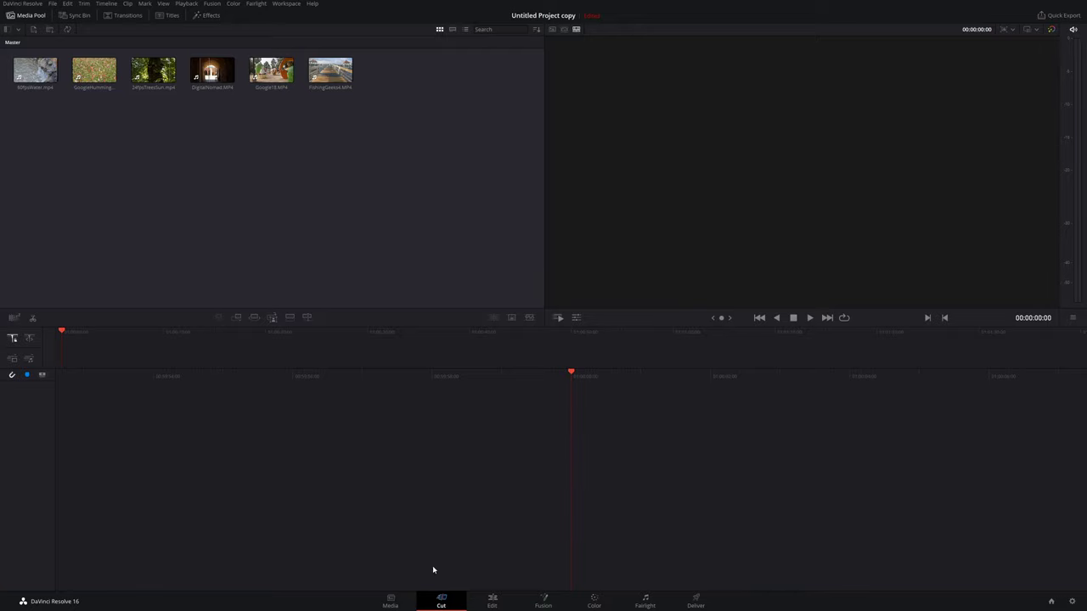
{"action": "left_click", "coordinate": [492, 602]}
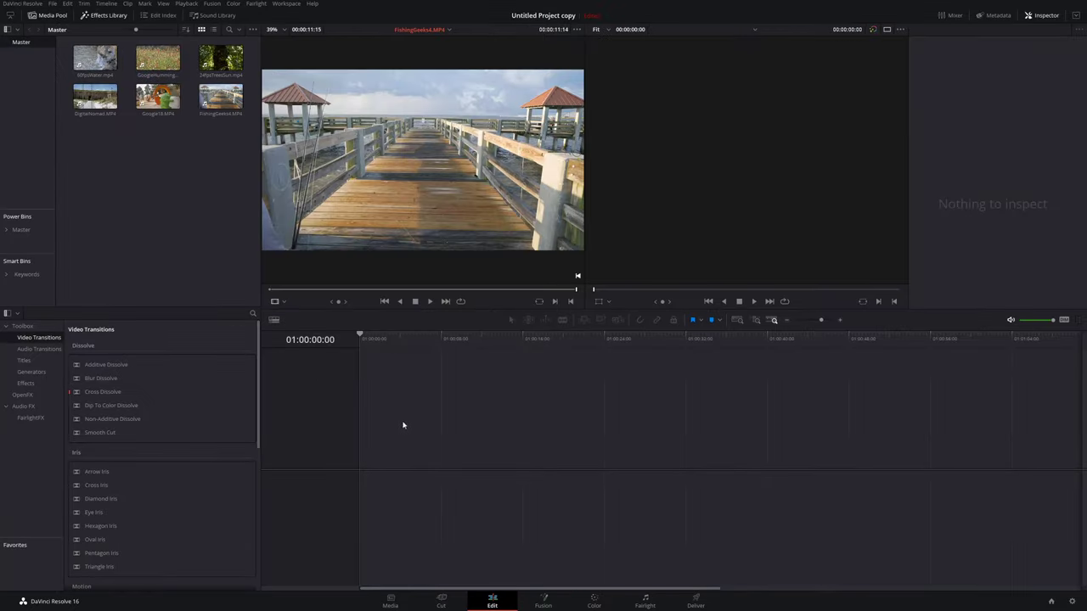
{"action": "left_click", "coordinate": [440, 601]}
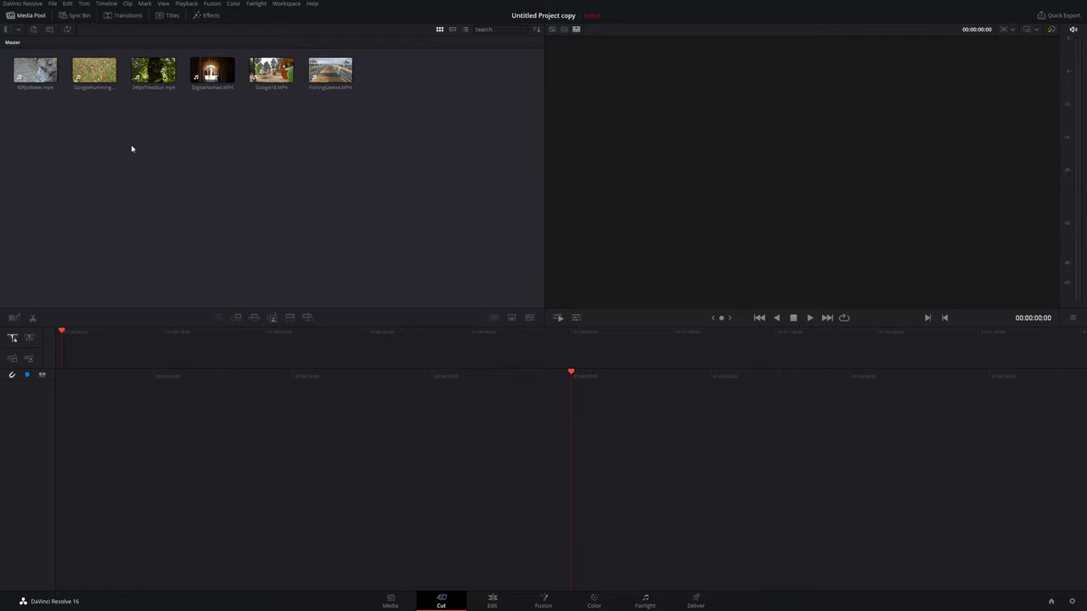
{"action": "left_click", "coordinate": [46, 68]}
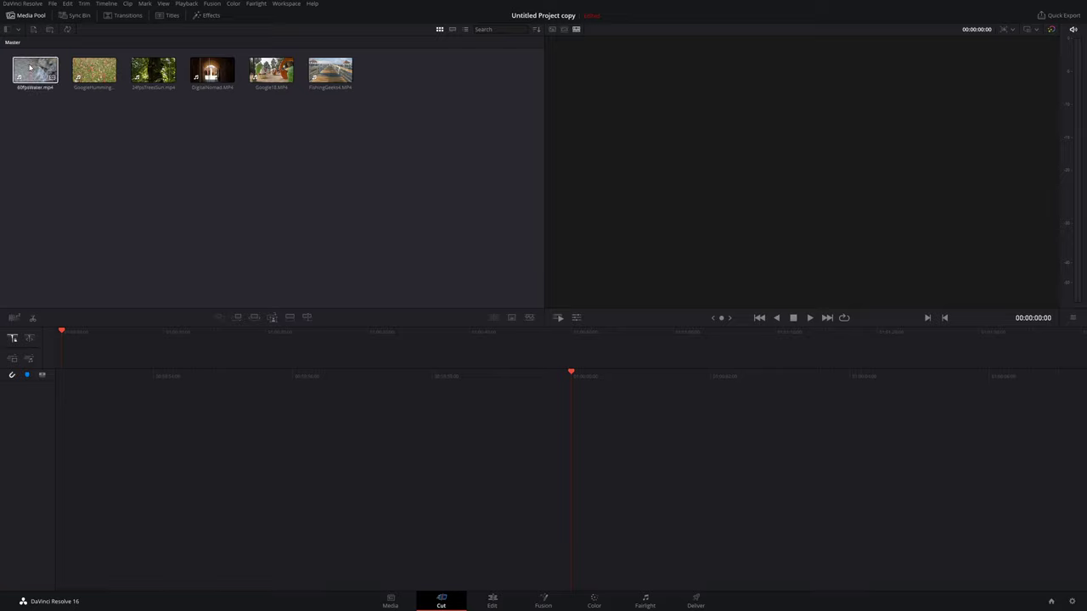
{"action": "left_click", "coordinate": [90, 75]}
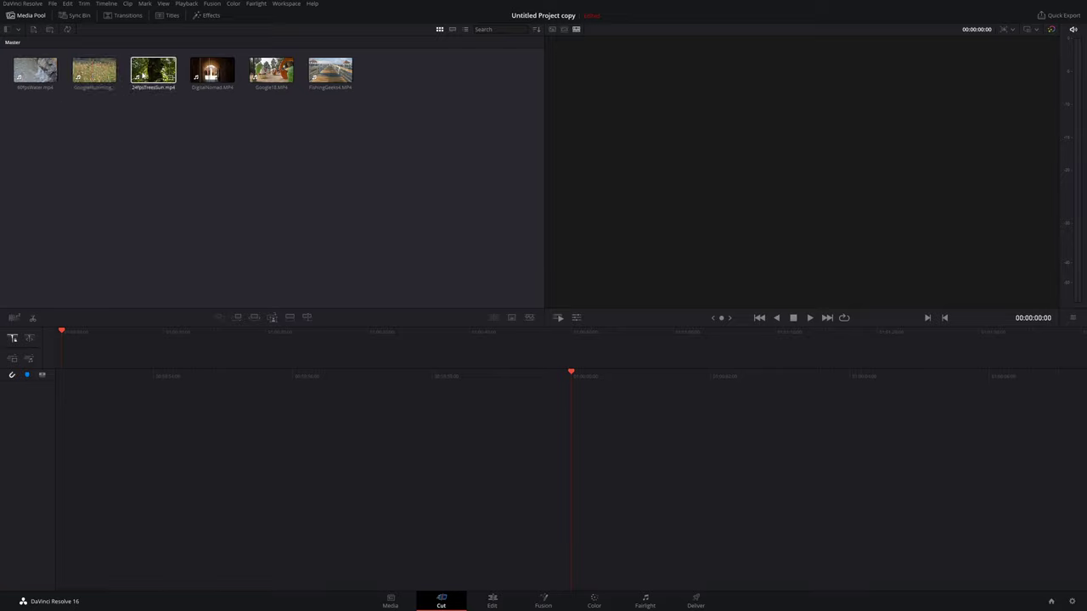
{"action": "left_click", "coordinate": [917, 165]}
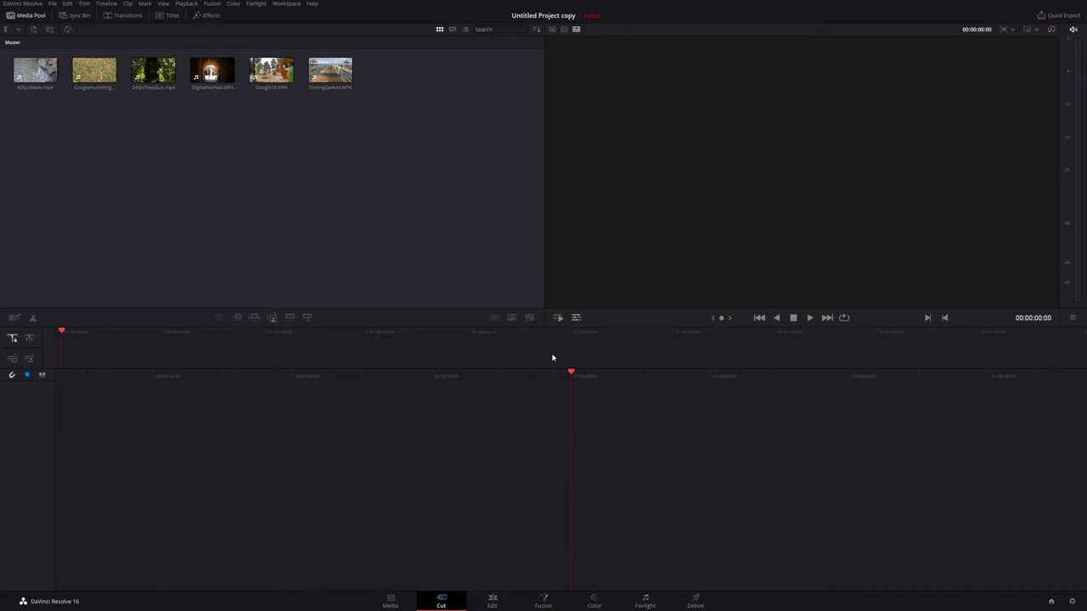
Preview the GalaxyTabTripod1 and 24fpsOutdoors source clips on the Media page
{"action": "left_click", "coordinate": [411, 602]}
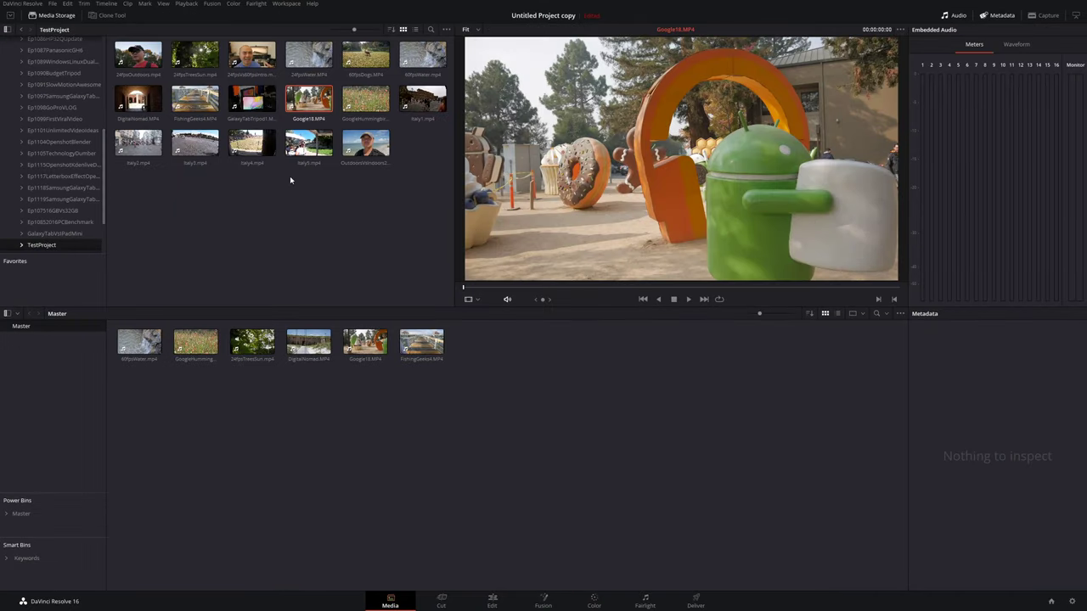
{"action": "left_click", "coordinate": [252, 101]}
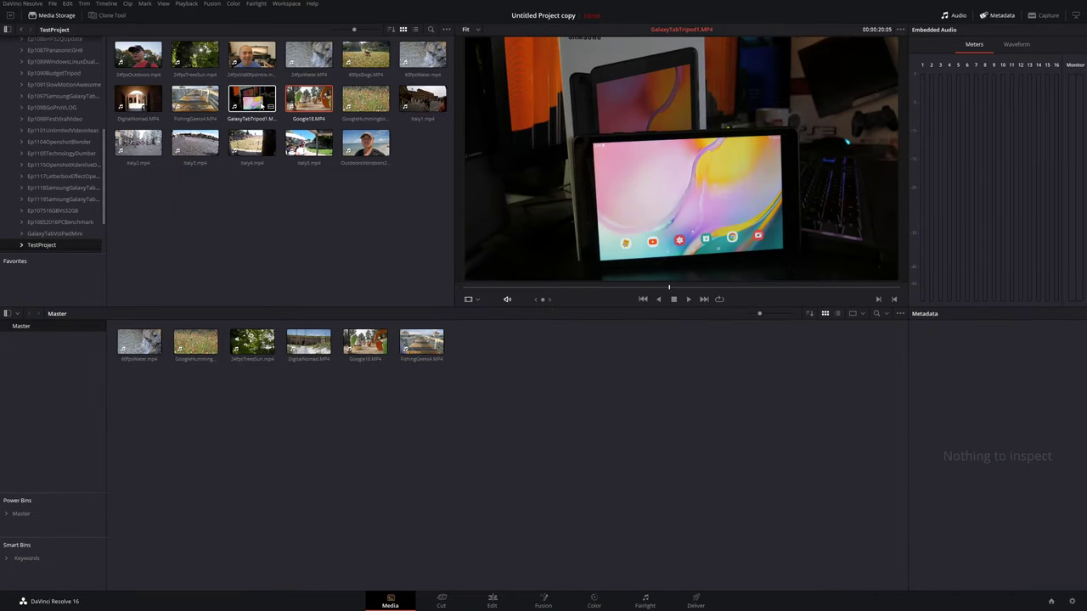
{"action": "left_click", "coordinate": [139, 54]}
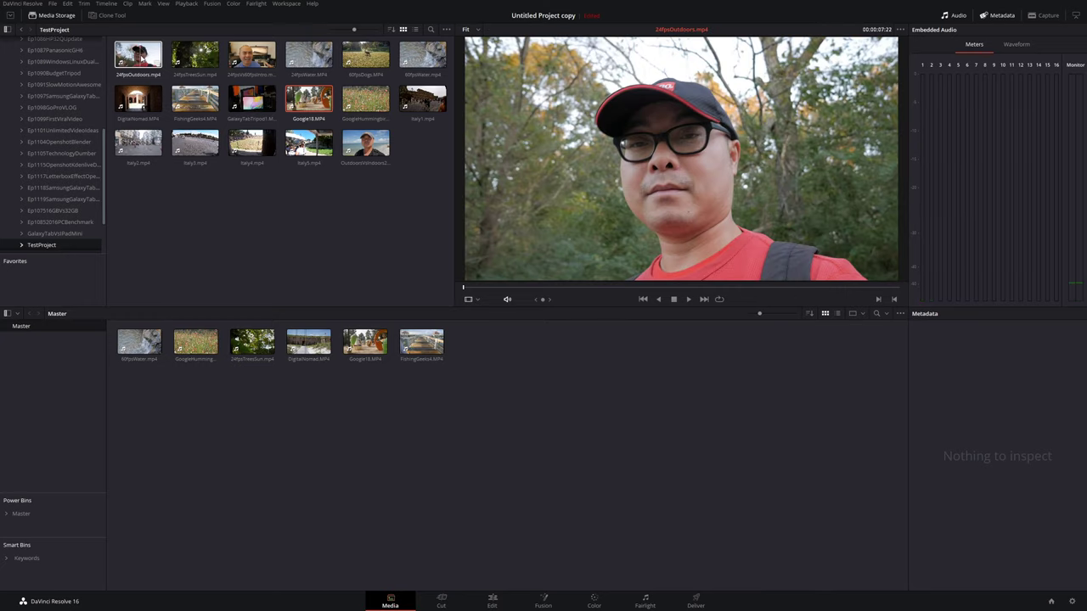
Open FishingGeeks4.MP4 in the Cut page viewer and trim its start to 00:00:03:29 and its end to 00:00:10:03
{"action": "left_click", "coordinate": [441, 601]}
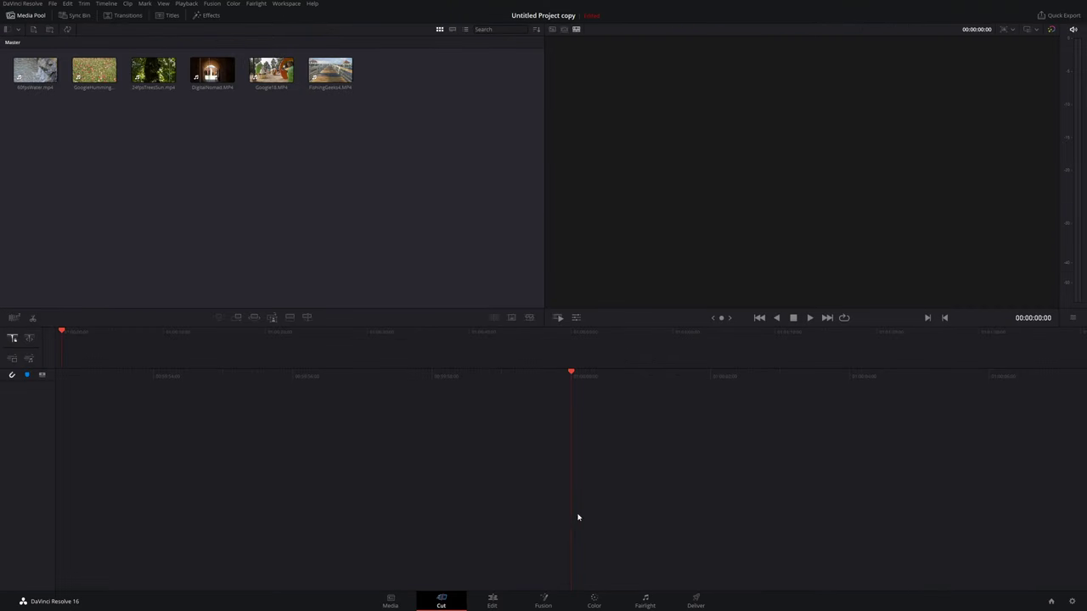
{"action": "left_click", "coordinate": [324, 75]}
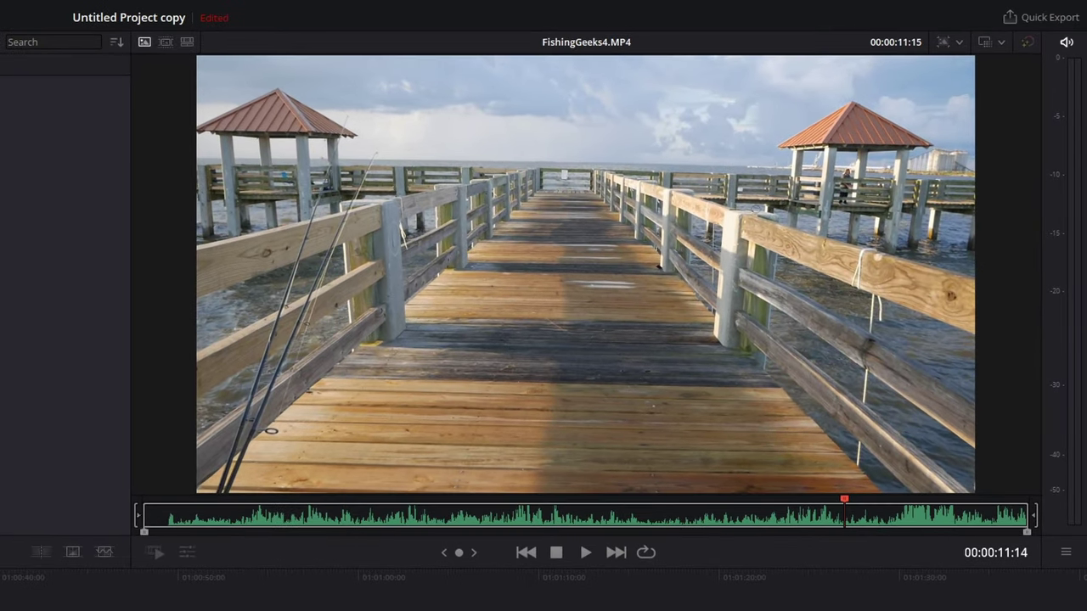
{"action": "left_click_drag", "start_coordinate": [145, 523], "coordinate": [449, 523]}
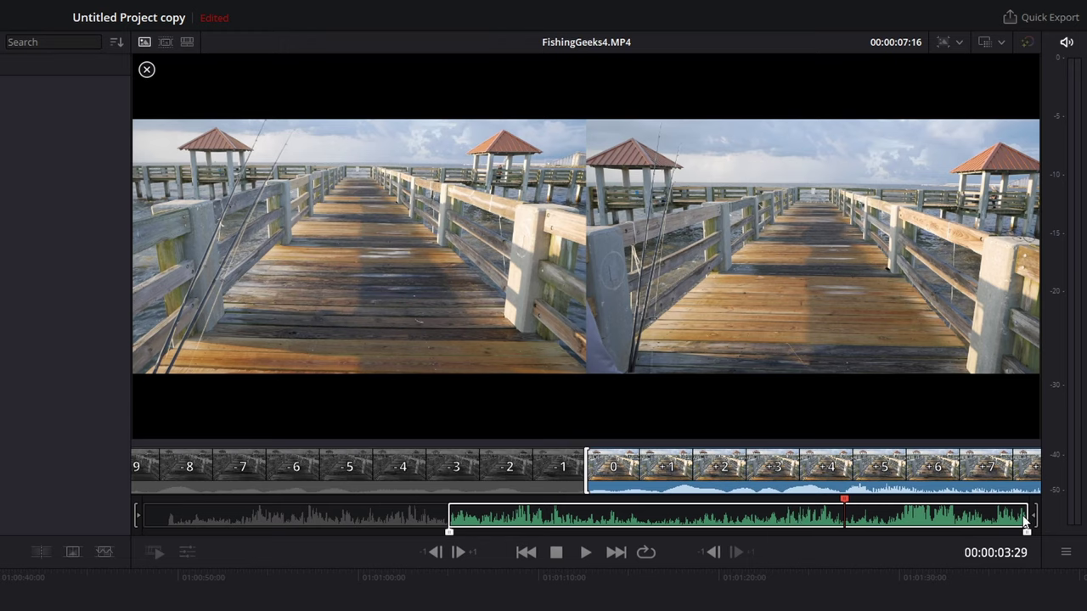
{"action": "left_click_drag", "start_coordinate": [1027, 523], "coordinate": [921, 524]}
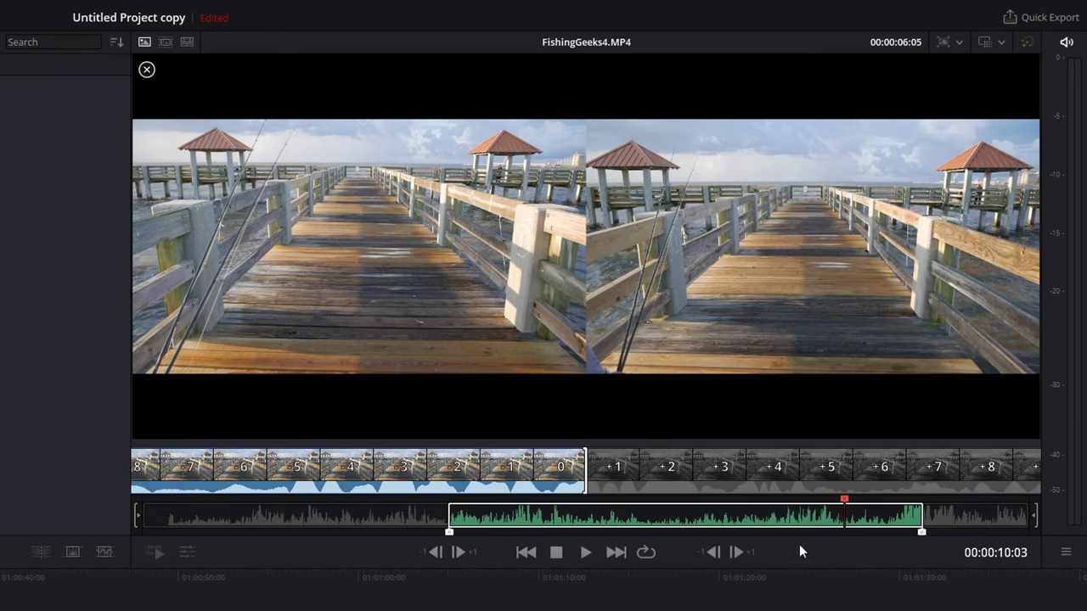
Mark the FishingGeeks4 clip's in point at 00:00:04:23 and its out point at 00:00:07:04
{"action": "left_click", "coordinate": [510, 501]}
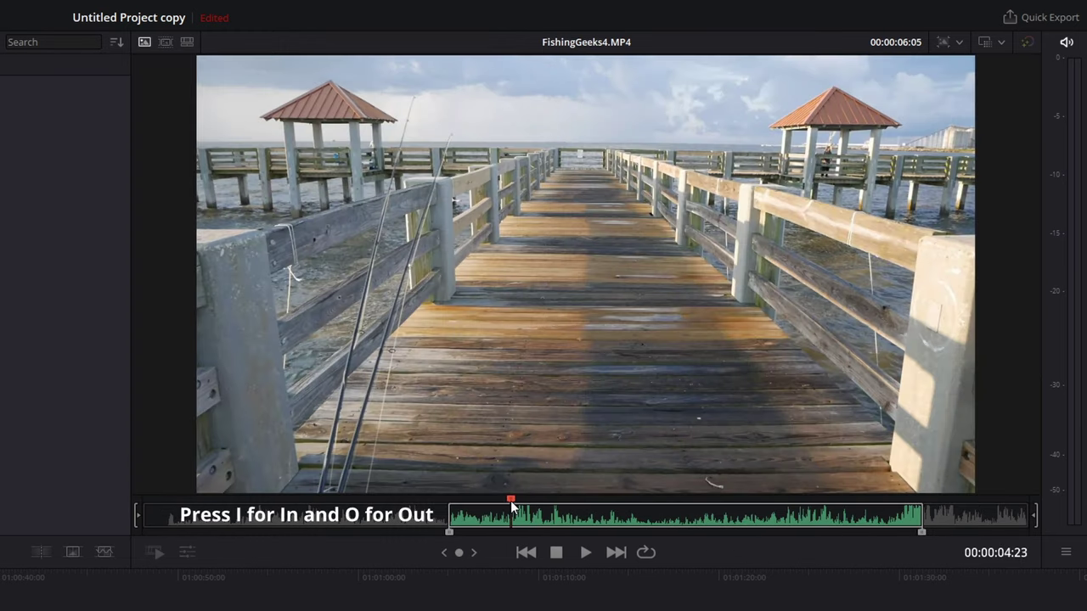
{"action": "key", "text": "i"}
{"action": "left_click", "coordinate": [704, 501]}
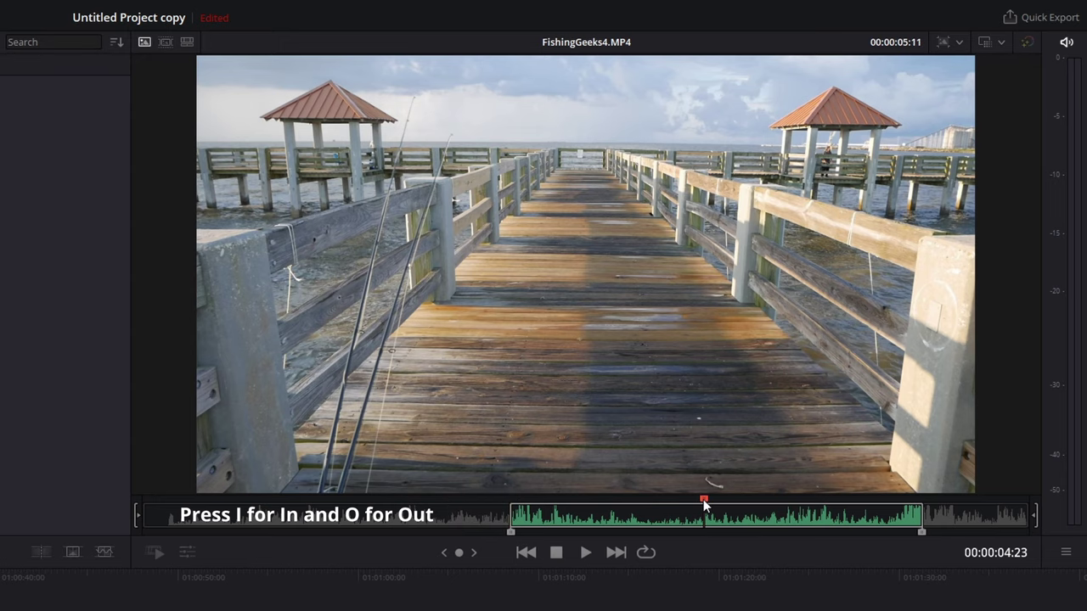
{"action": "left_click", "coordinate": [694, 499]}
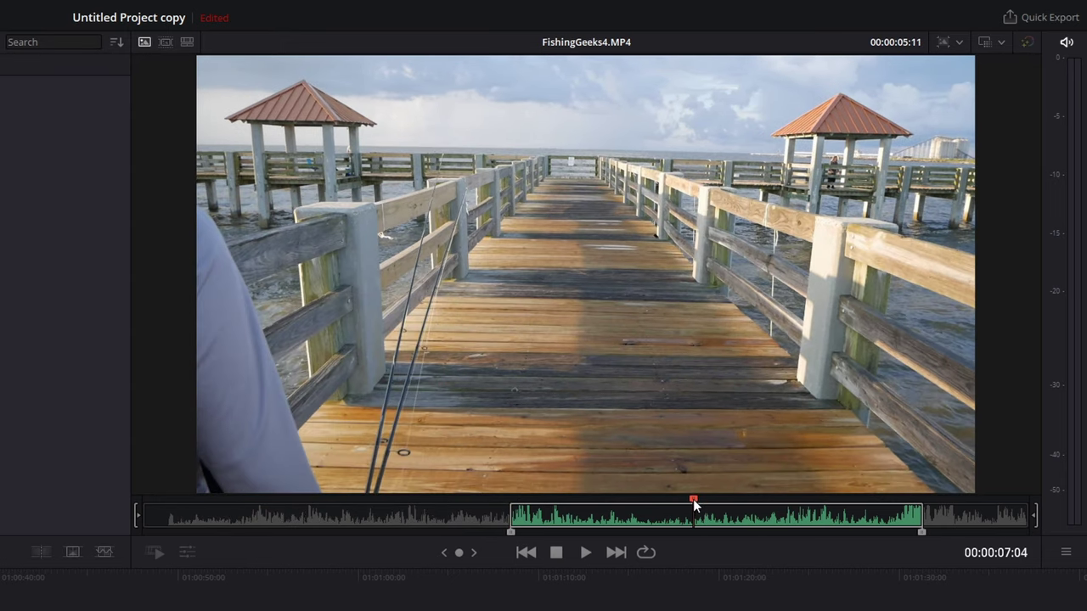
{"action": "key", "text": "o"}
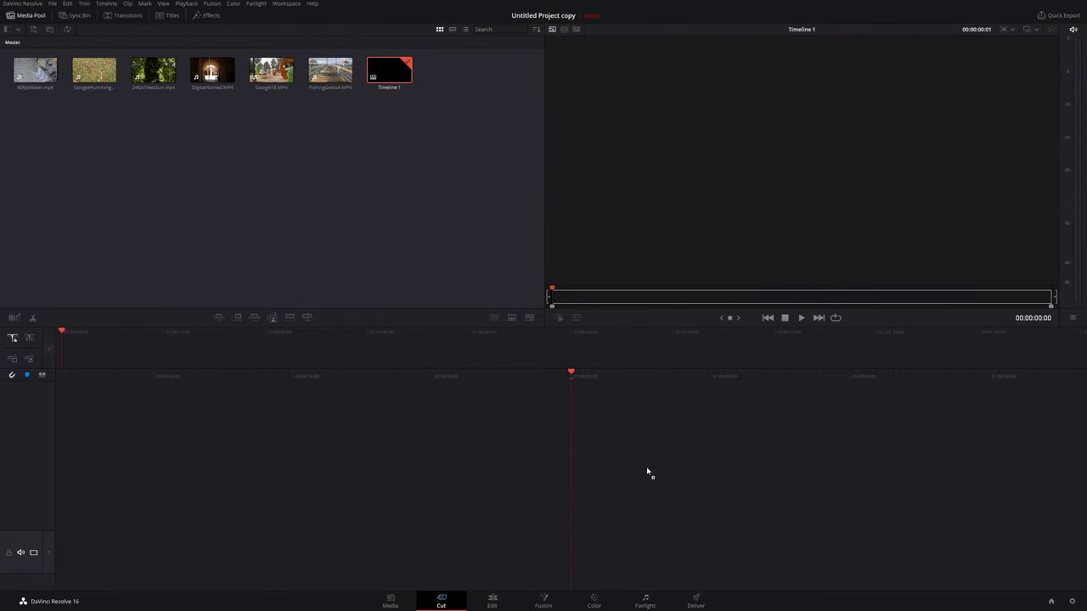
Place the trimmed FishingGeeks4 clip on a new timeline and add DigitalNomad.MP4 directly behind it
{"action": "left_click_drag", "start_coordinate": [648, 473], "coordinate": [671, 507]}
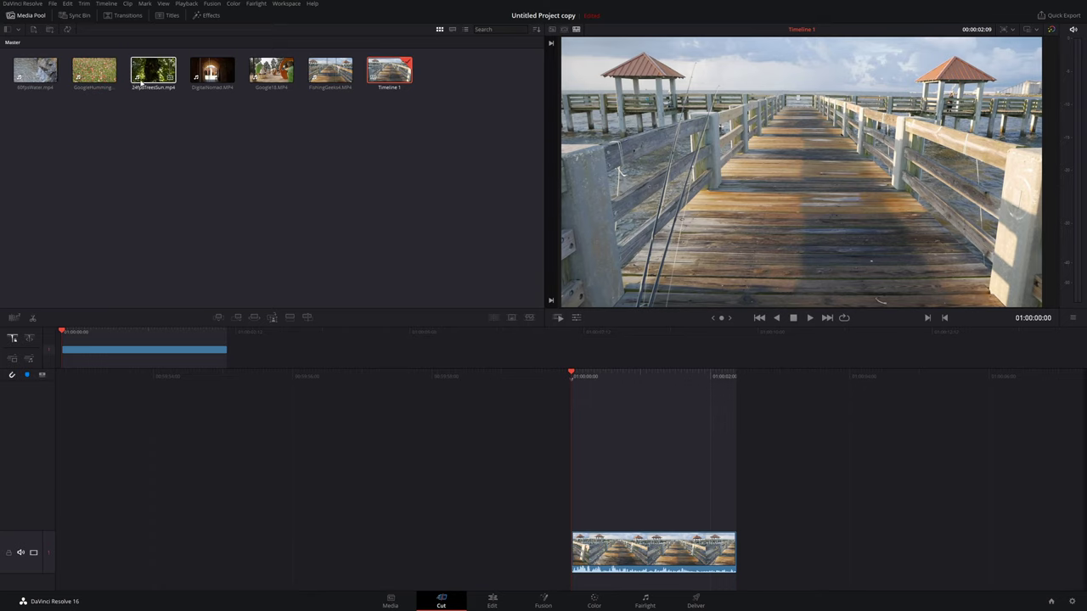
{"action": "left_click_drag", "start_coordinate": [212, 71], "coordinate": [752, 515]}
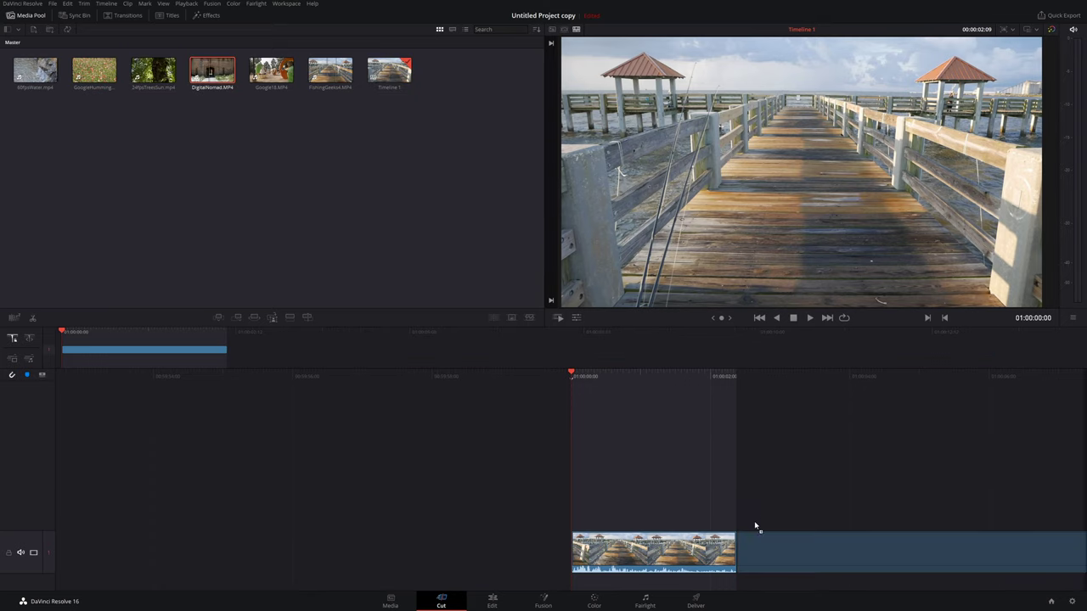
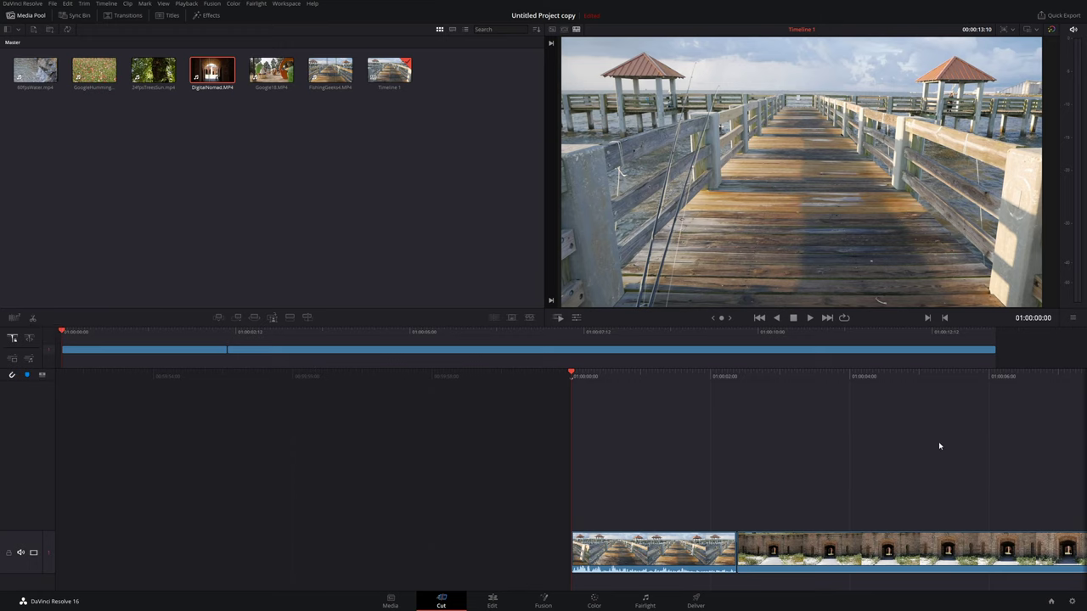
Split DigitalNomad.MP4 on the timeline at about 5.5 seconds and select the first part of the split clip
{"action": "left_click_drag", "start_coordinate": [964, 374], "coordinate": [571, 399]}
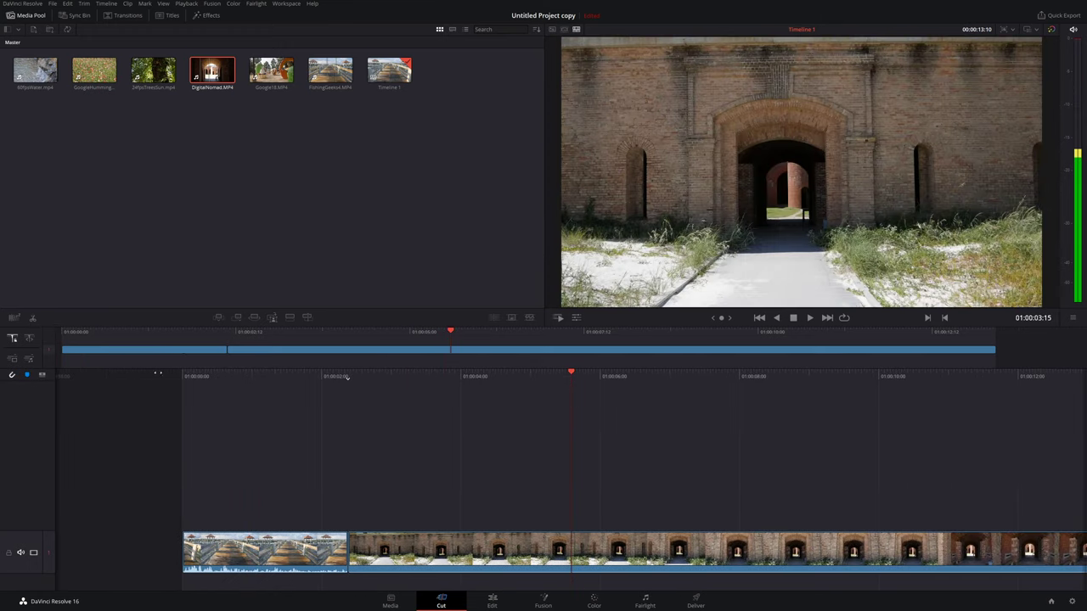
{"action": "key", "text": "ctrl+backslash"}
{"action": "left_click", "coordinate": [460, 549]}
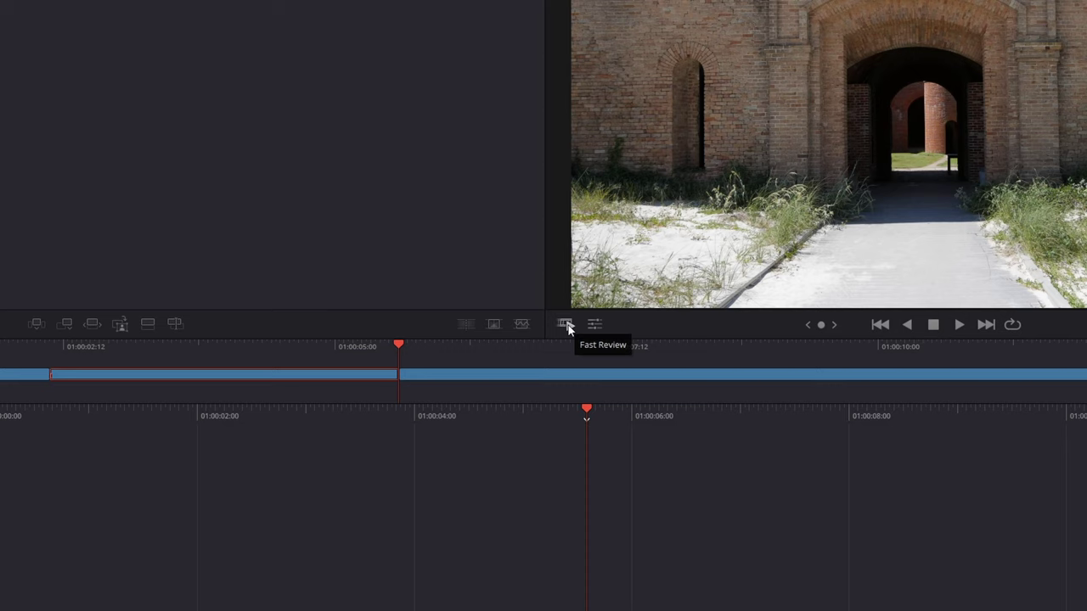
Preview the timeline from its start with Fast Review, and show and hide the viewer's clip adjustment tools
{"action": "left_click_drag", "start_coordinate": [169, 412], "coordinate": [775, 406]}
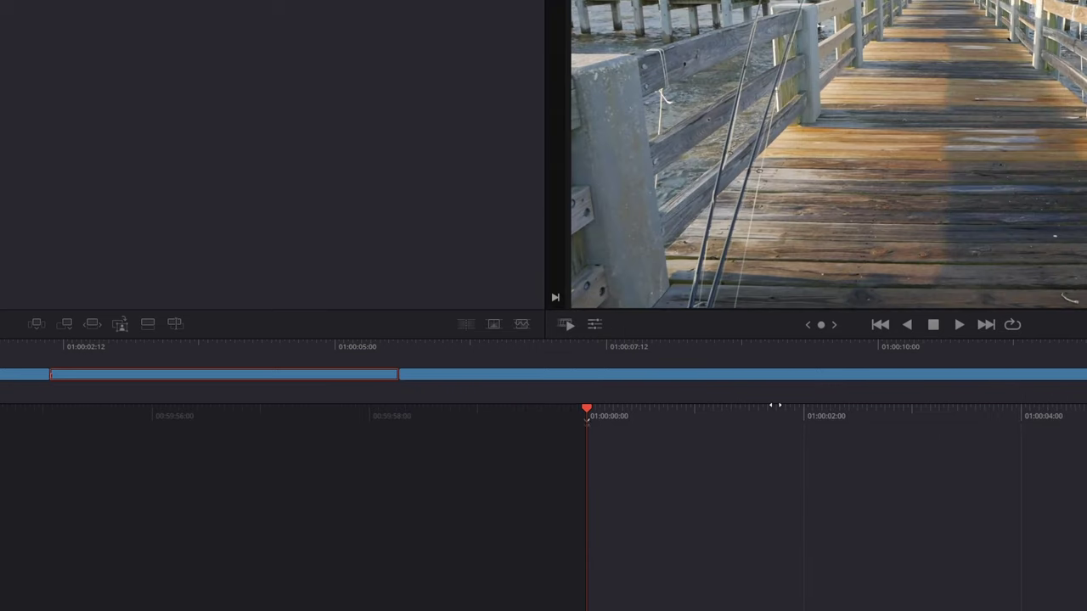
{"action": "left_click", "coordinate": [567, 324]}
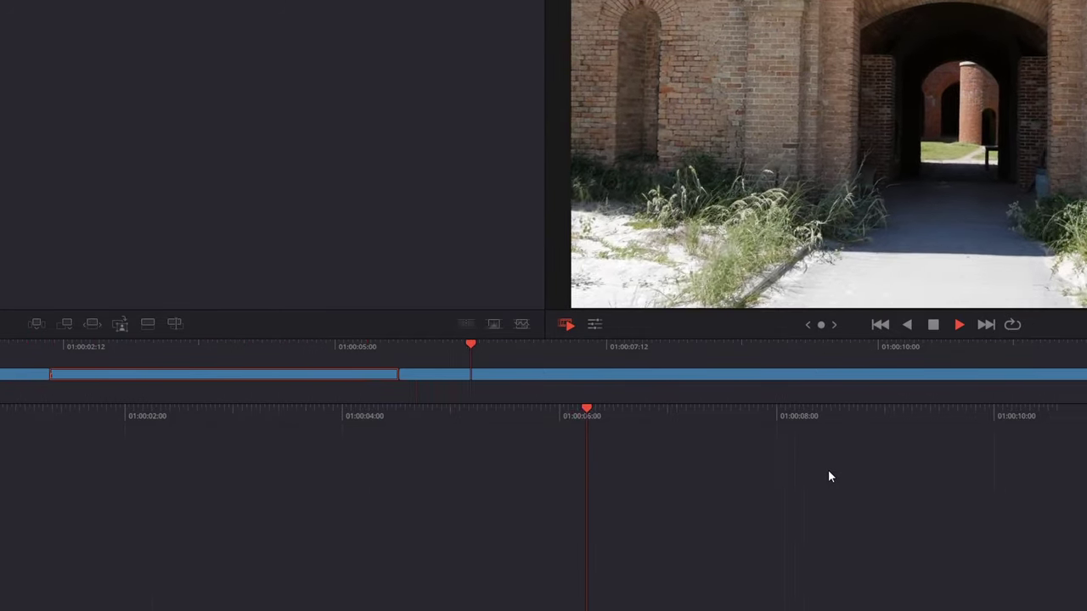
{"action": "key", "text": "space"}
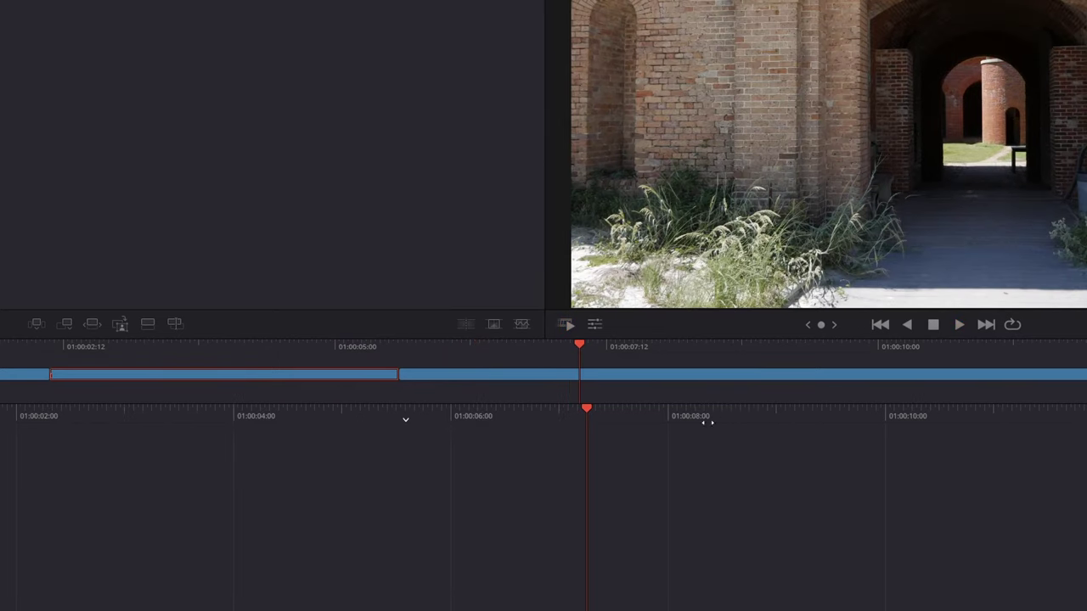
{"action": "left_click", "coordinate": [594, 324]}
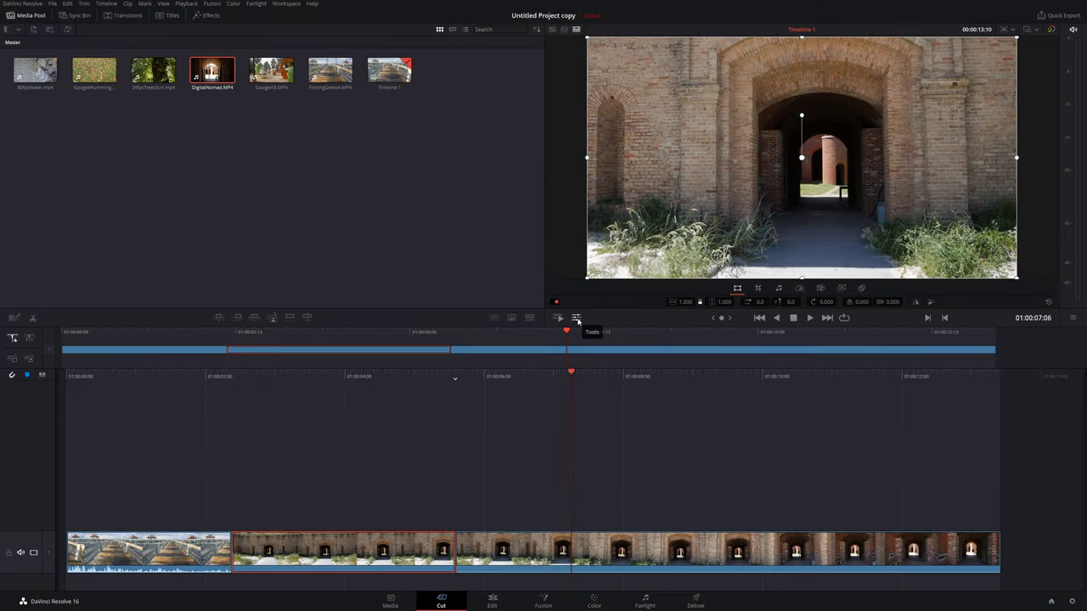
{"action": "left_click", "coordinate": [594, 324]}
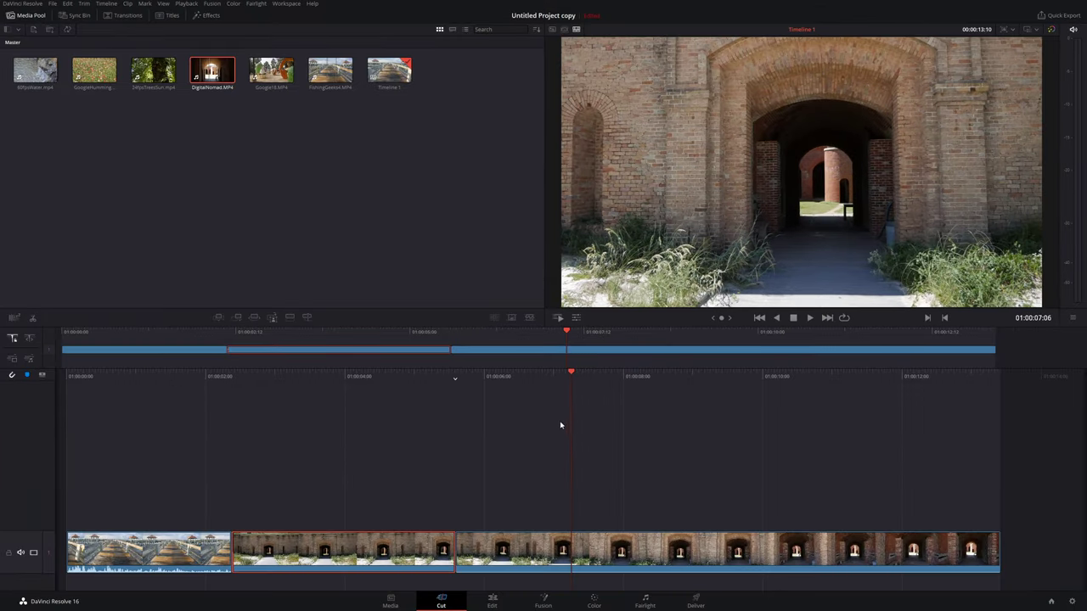
Add a dissolve transition at the cut between FishingGeeks4 and DigitalNomad and play through it
{"action": "left_click_drag", "start_coordinate": [458, 335], "coordinate": [395, 333]}
{"action": "left_click_drag", "start_coordinate": [598, 371], "coordinate": [334, 371]}
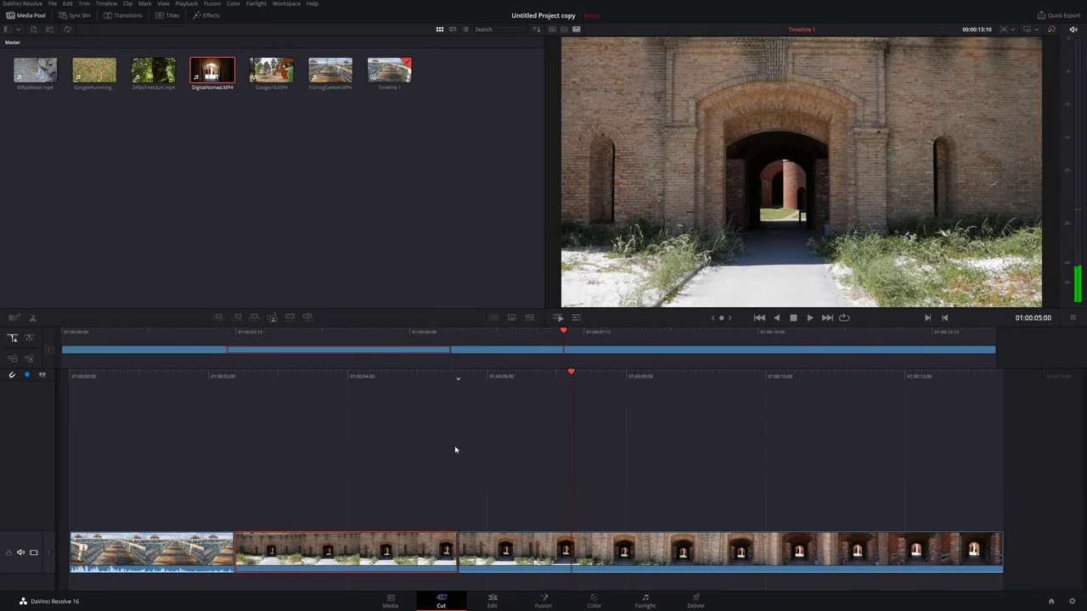
{"action": "left_click_drag", "start_coordinate": [582, 373], "coordinate": [909, 366]}
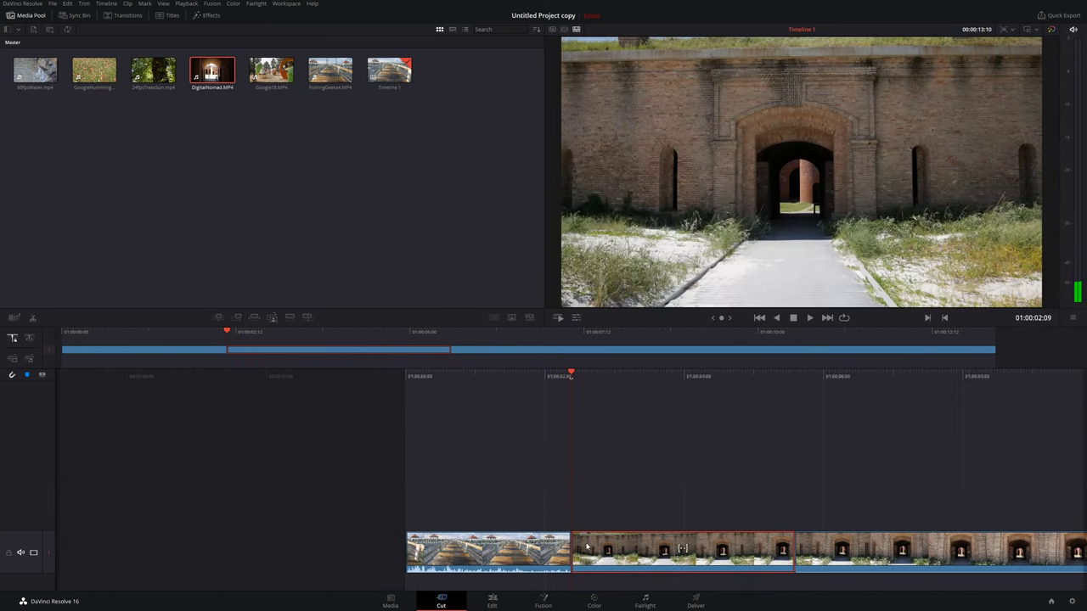
{"action": "left_click", "coordinate": [511, 317]}
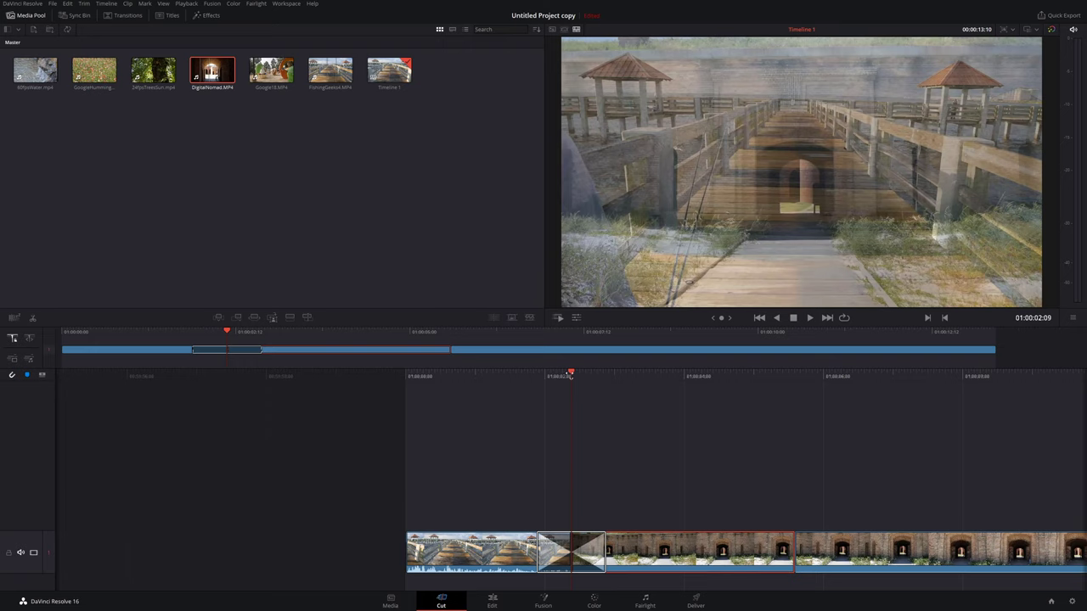
{"action": "left_click_drag", "start_coordinate": [570, 375], "coordinate": [672, 377]}
{"action": "key", "text": "space"}
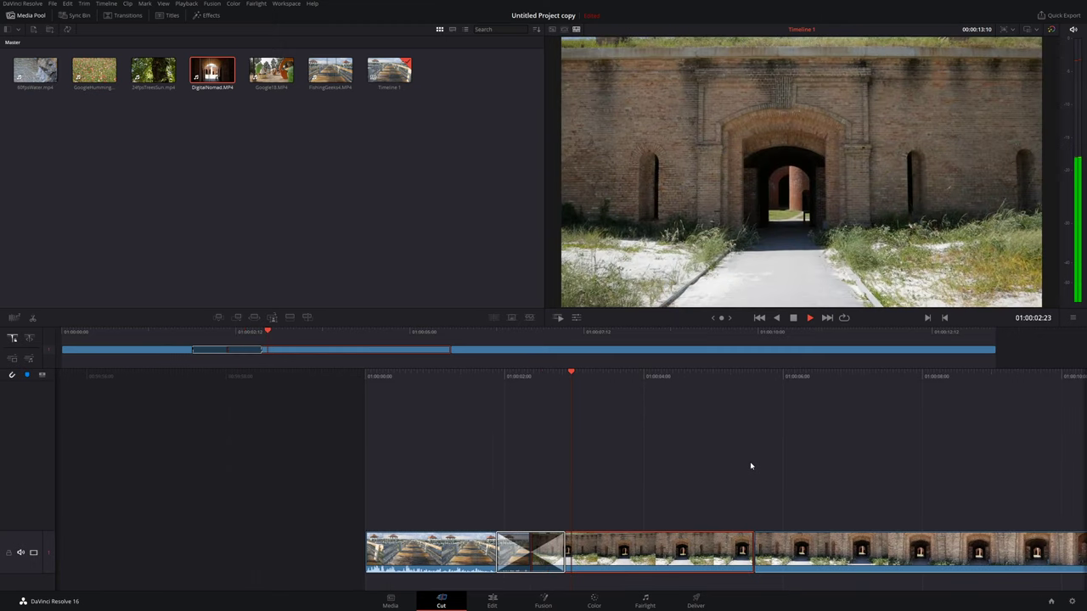
{"action": "key", "text": "space"}
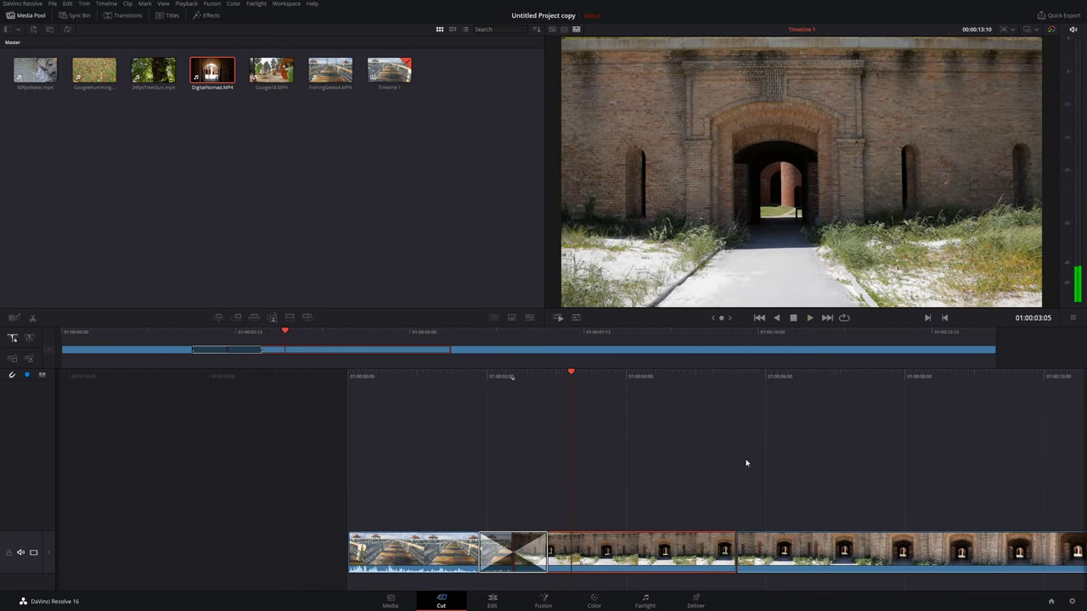
Look through the available transitions, titles and effects, and return to the media pool
{"action": "left_click", "coordinate": [140, 16]}
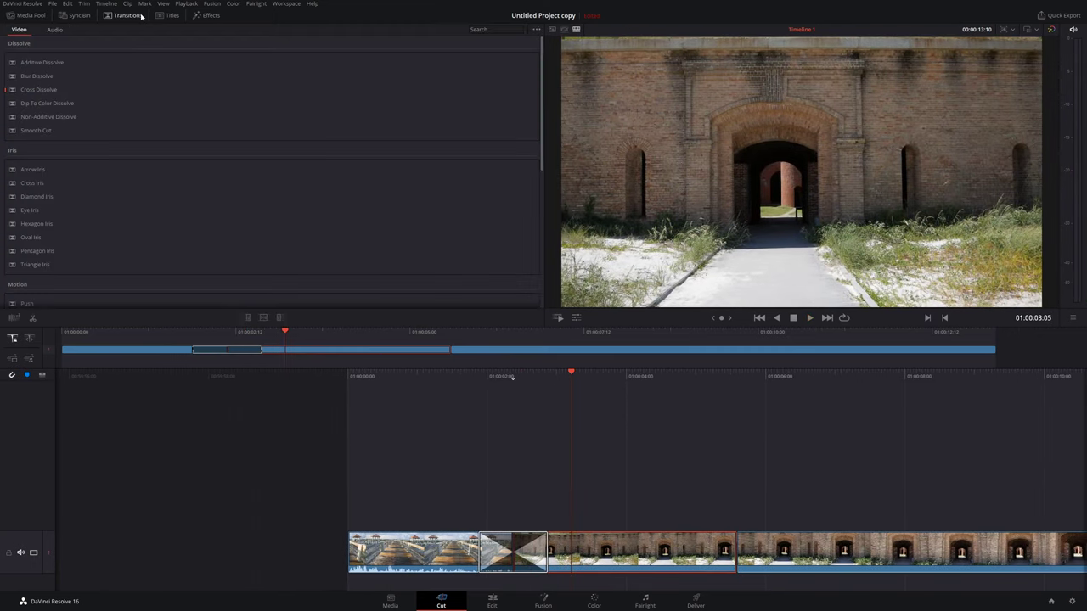
{"action": "left_click", "coordinate": [170, 15]}
{"action": "left_click", "coordinate": [203, 16]}
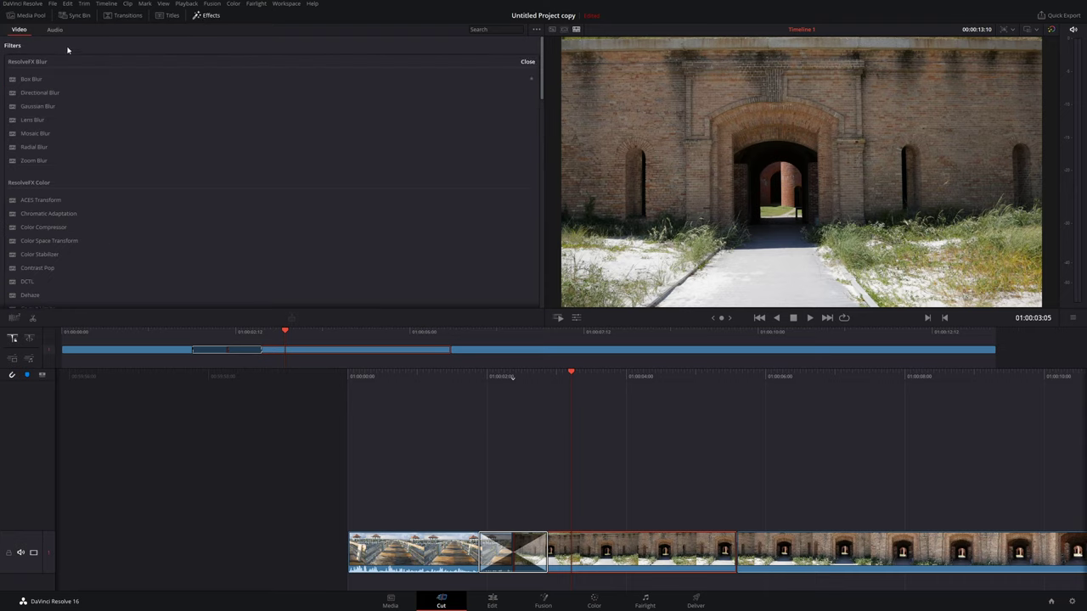
{"action": "left_click", "coordinate": [26, 16]}
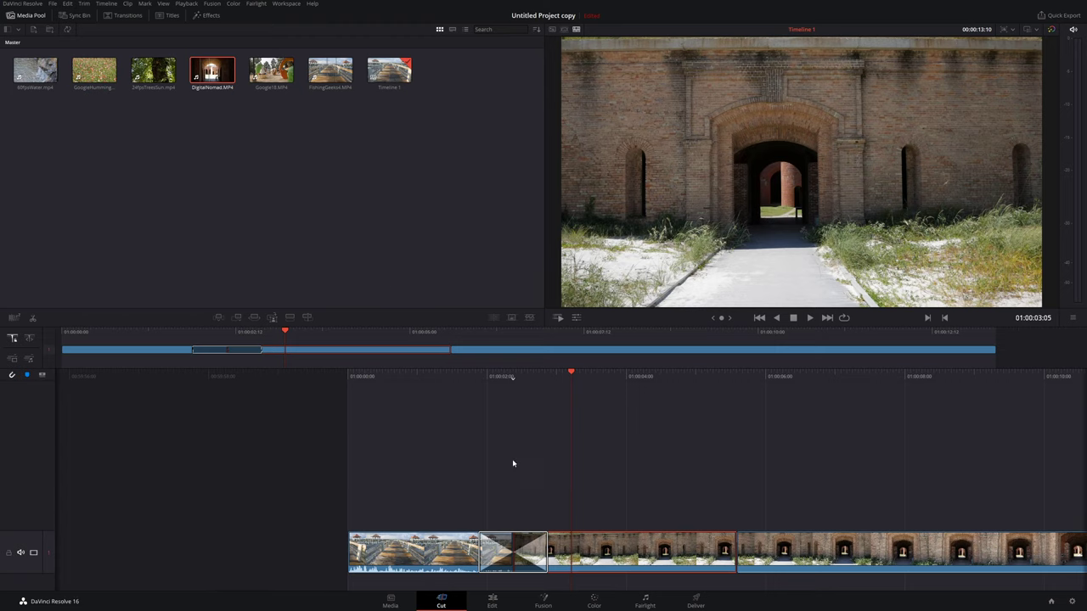
On the Edit page, add 24fpsTreesSun.mp4 to the end of the timeline and play up to 01:00:13:16
{"action": "left_click", "coordinate": [493, 605]}
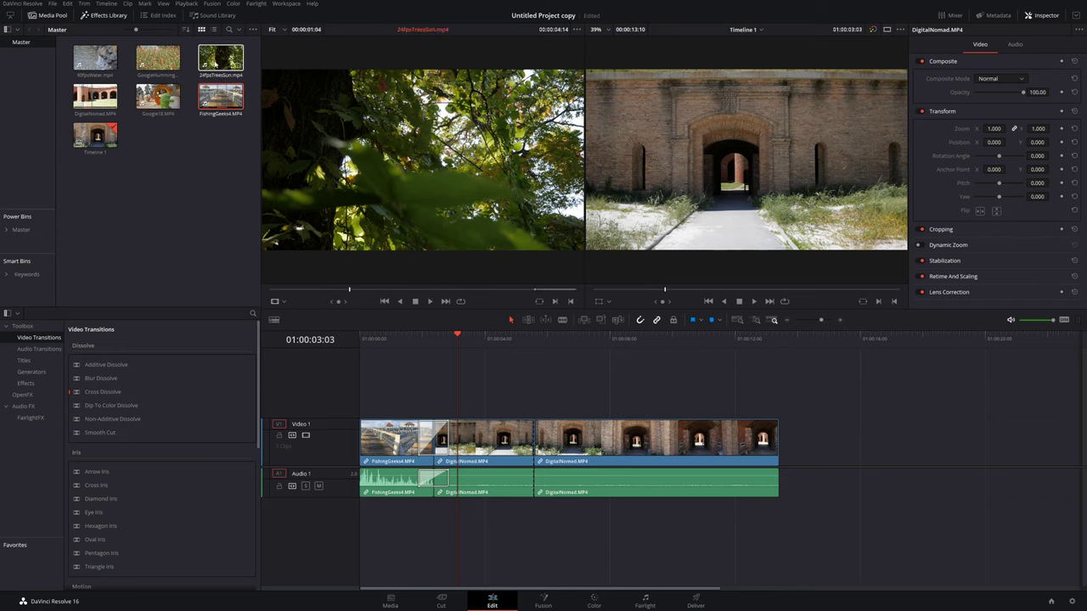
{"action": "left_click", "coordinate": [223, 62]}
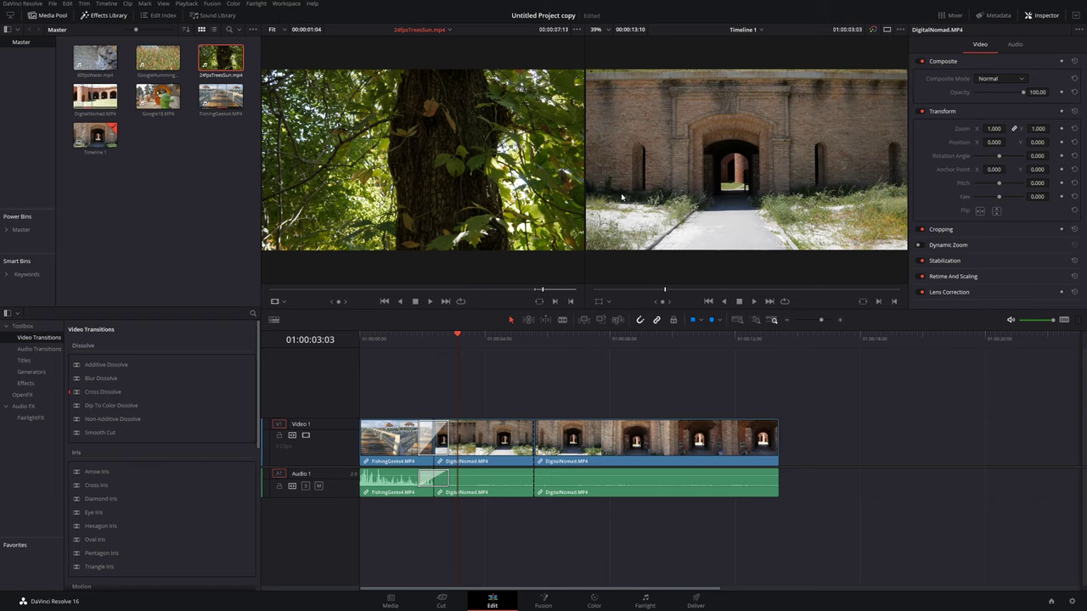
{"action": "left_click_drag", "start_coordinate": [429, 167], "coordinate": [805, 445]}
{"action": "left_click", "coordinate": [755, 344]}
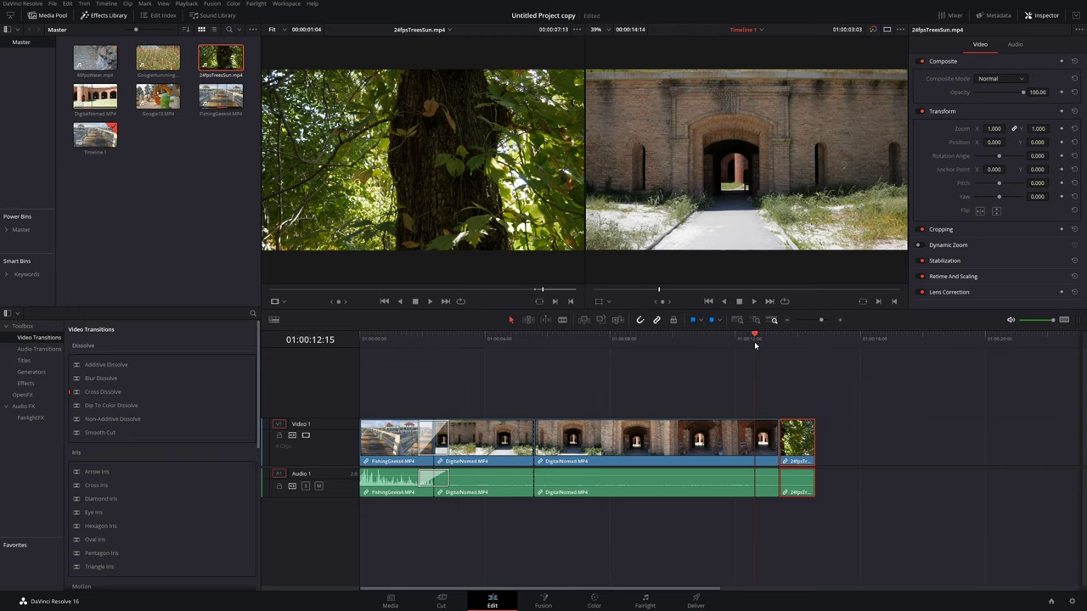
{"action": "key", "text": "space"}
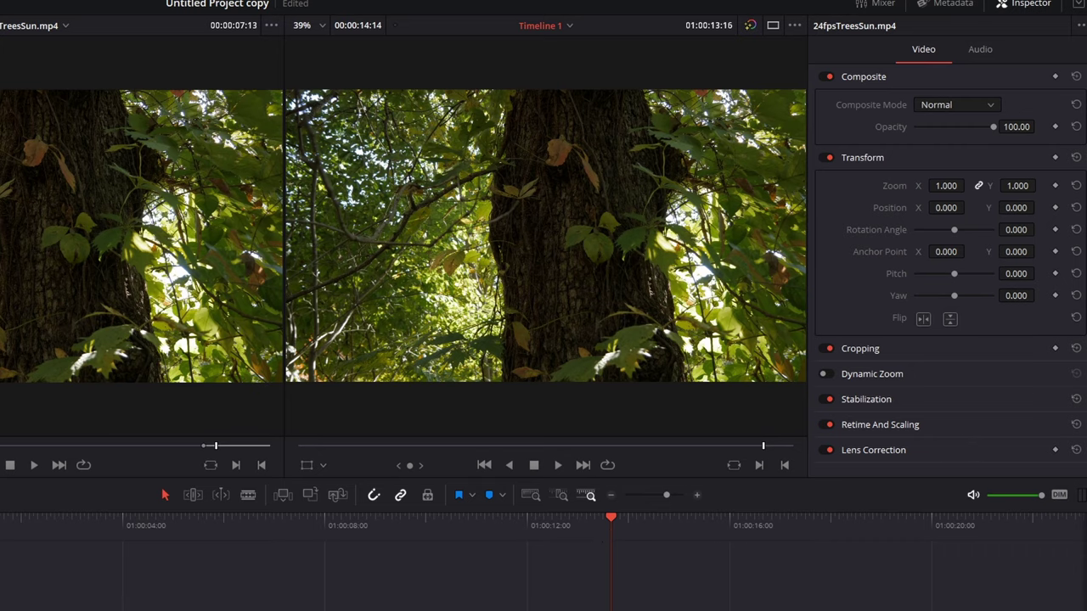
Compare the clip adjustment tools on the Cut page with the Inspector settings on the Edit page
{"action": "key", "text": "shift+3"}
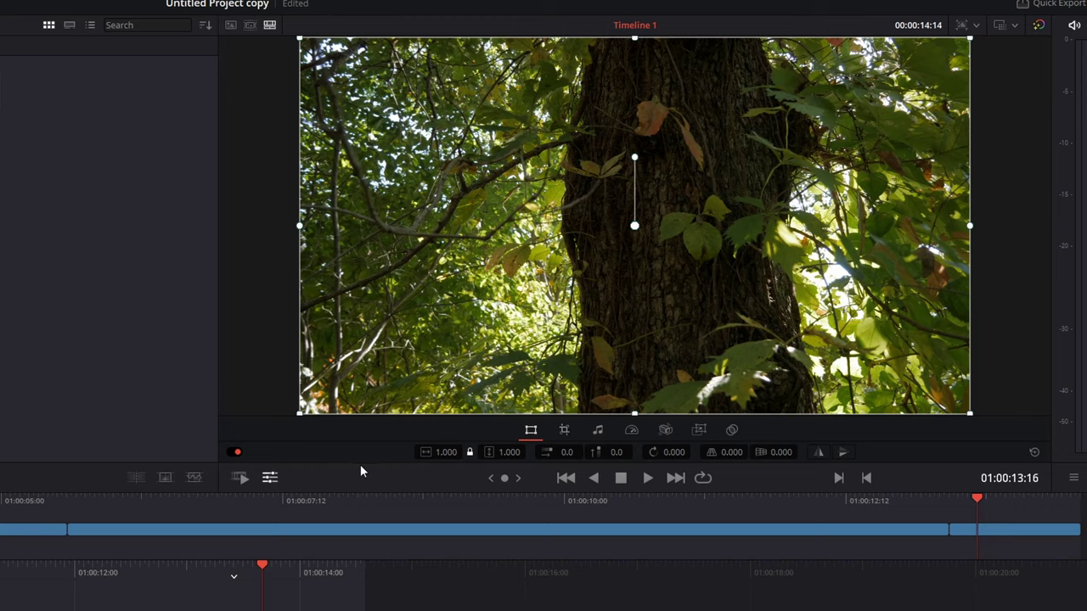
{"action": "key", "text": "shift+4"}
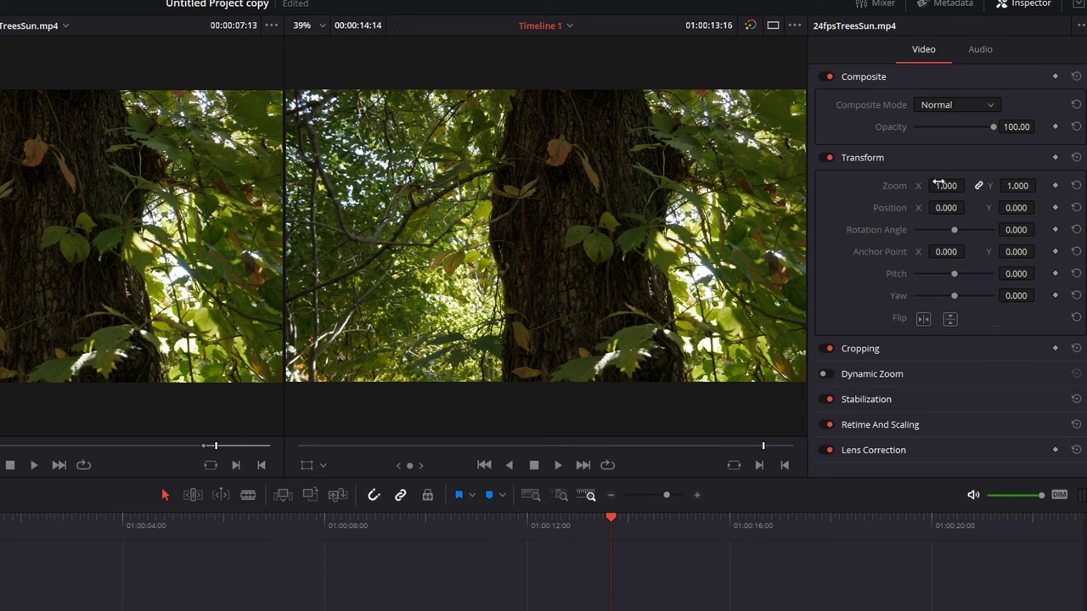
Try the Luminosity composite mode on the 24fpsTreesSun clip and set it back to Normal
{"action": "left_click", "coordinate": [968, 108]}
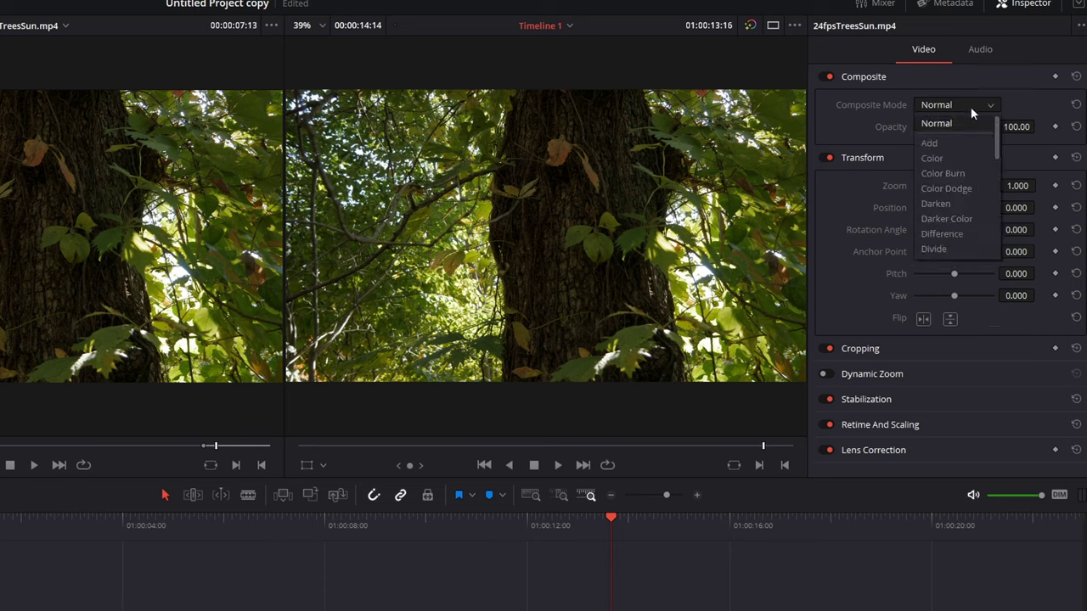
{"action": "scroll", "coordinate": [952, 187], "scroll_direction": "down", "scroll_amount": 4}
{"action": "left_click", "coordinate": [957, 186]}
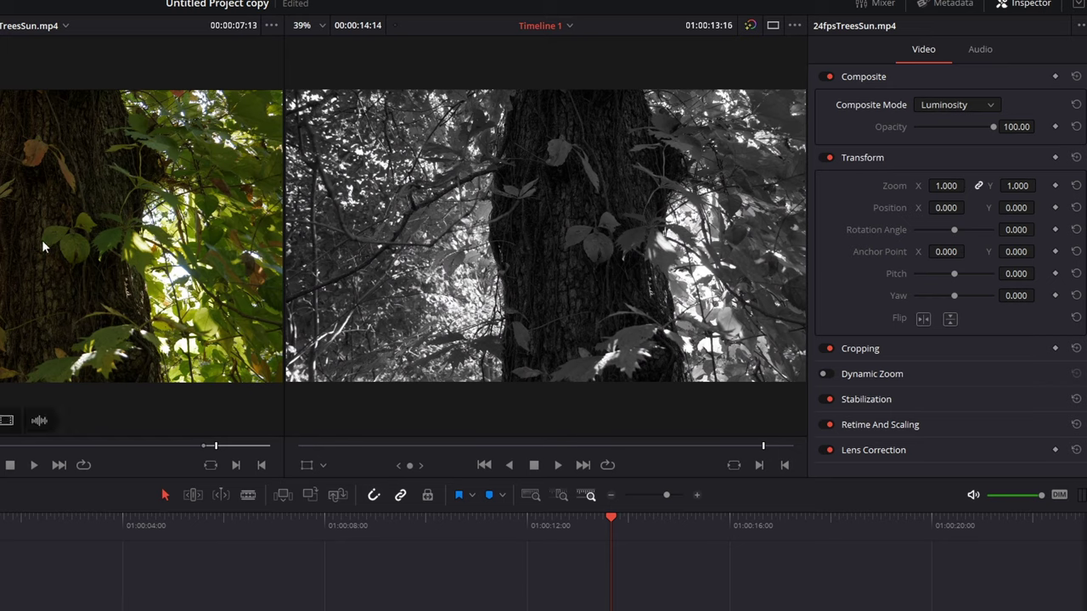
{"action": "left_click", "coordinate": [982, 100]}
{"action": "scroll", "coordinate": [955, 166], "scroll_direction": "up", "scroll_amount": 8}
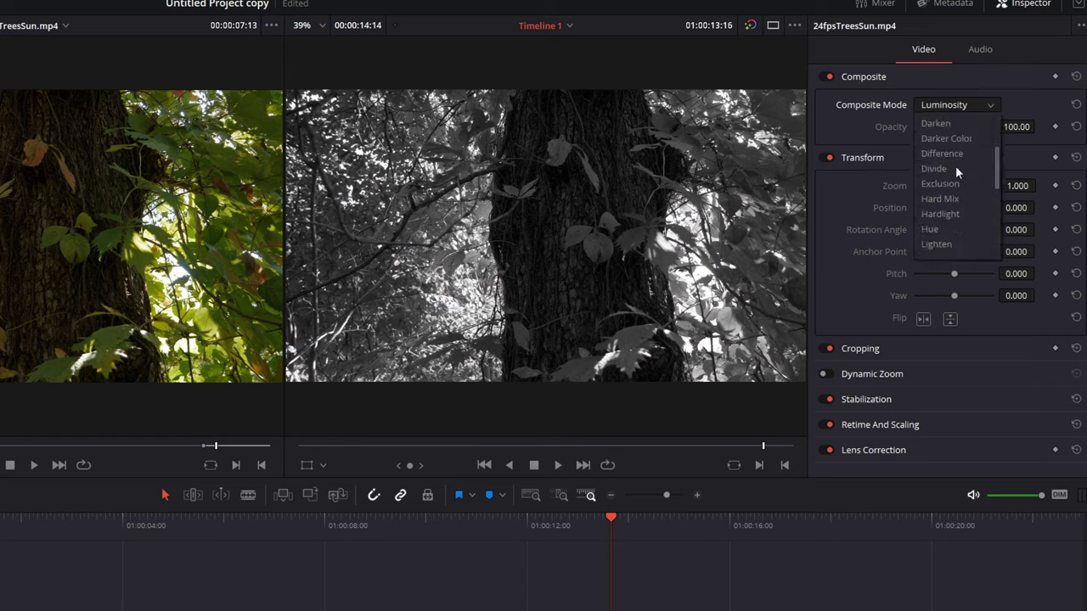
{"action": "left_click", "coordinate": [947, 123]}
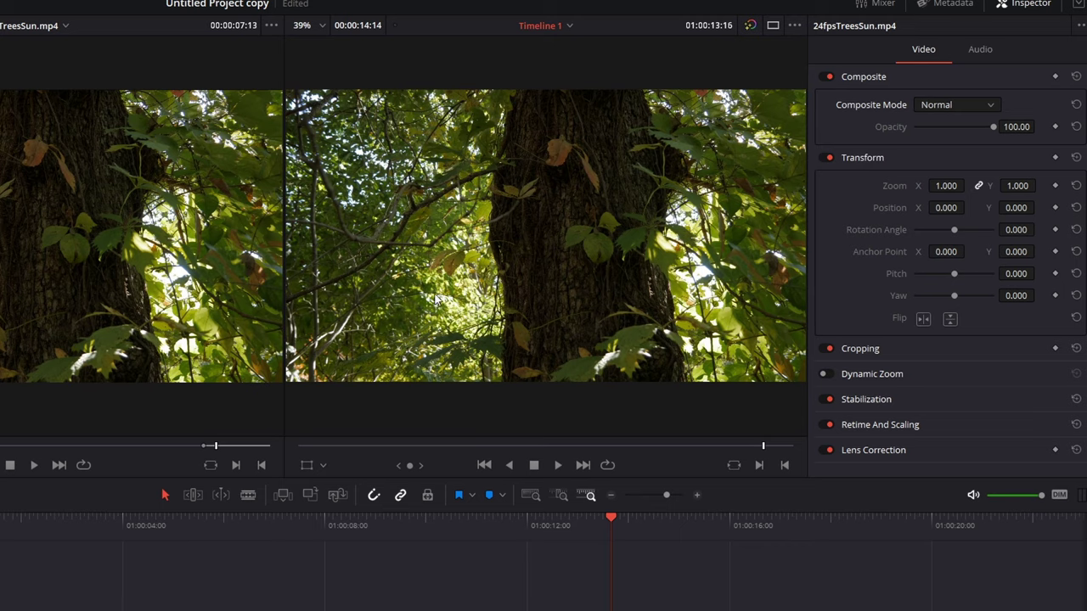
Try scaling the 24fpsTreesSun clip to a zoom of 0.447 with the on-screen transform handles, and reset the transform
{"action": "left_click", "coordinate": [308, 465]}
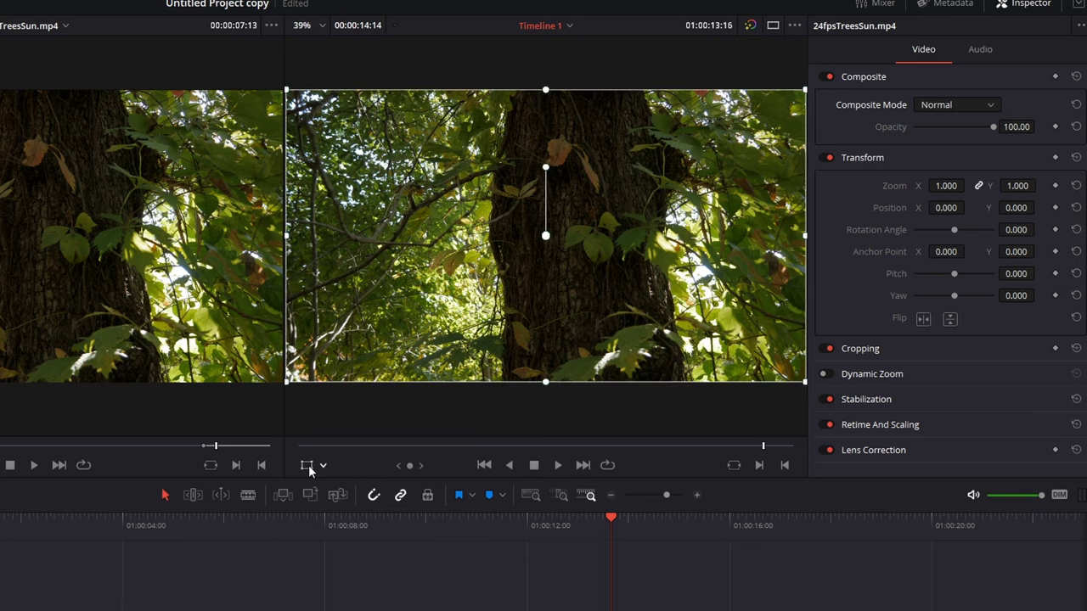
{"action": "left_click_drag", "start_coordinate": [287, 383], "coordinate": [430, 320]}
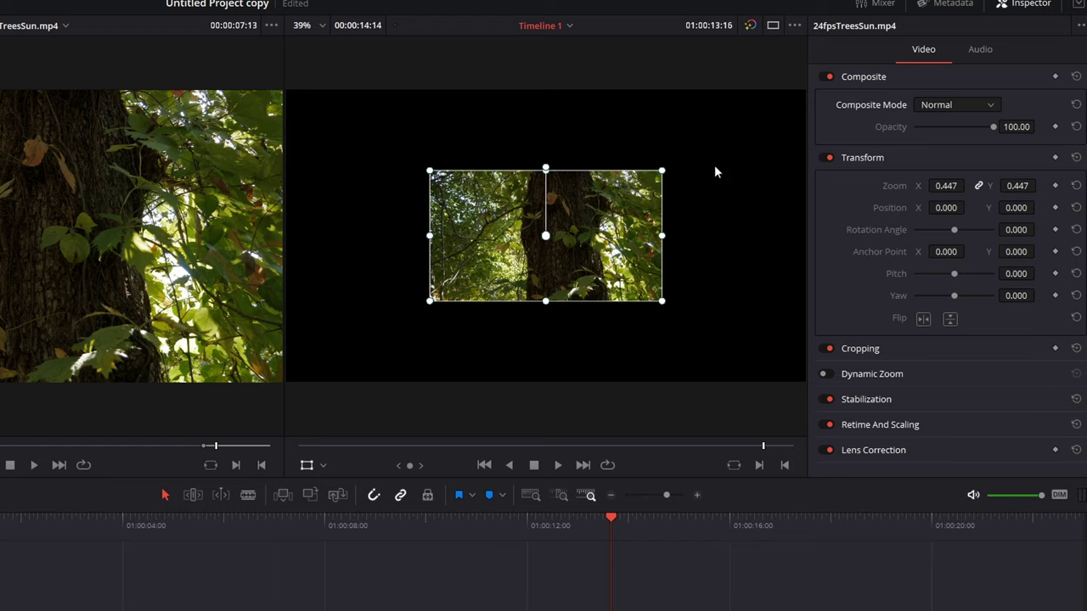
{"action": "left_click", "coordinate": [1076, 158]}
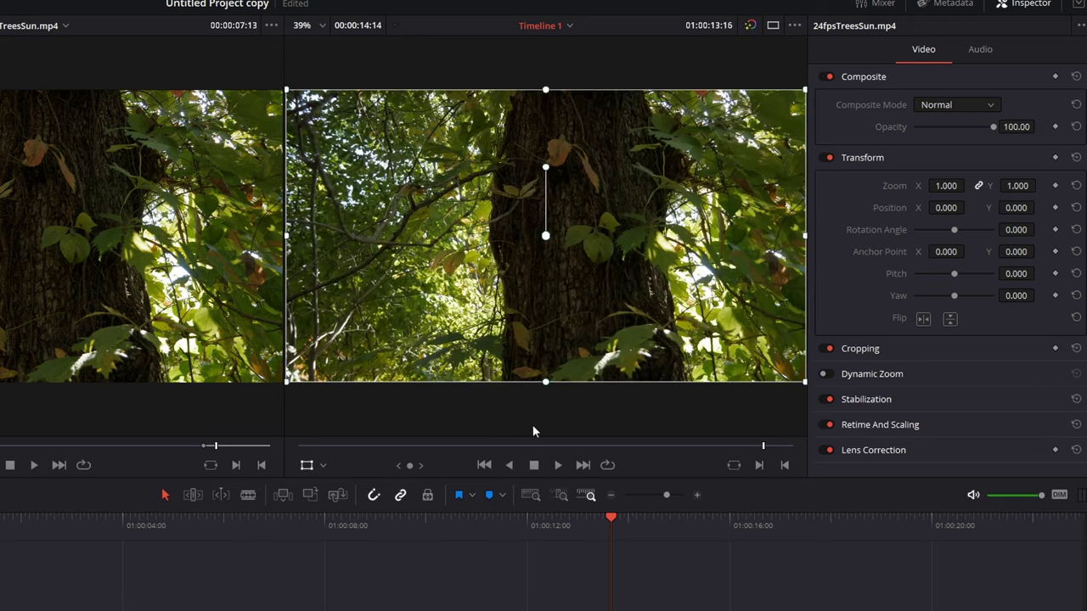
{"action": "left_click", "coordinate": [305, 465]}
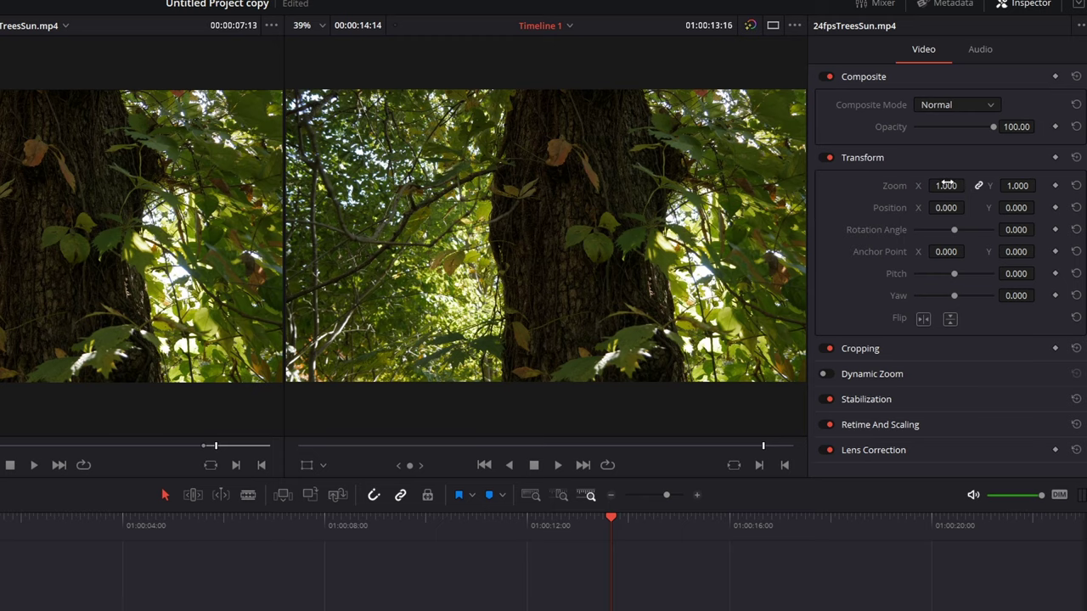
Set the 24fpsTreesSun clip's zoom to 1.940, position X to -56, anchor point X to 185 and rotation angle to 128.350
{"action": "left_click_drag", "start_coordinate": [946, 185], "coordinate": [957, 231]}
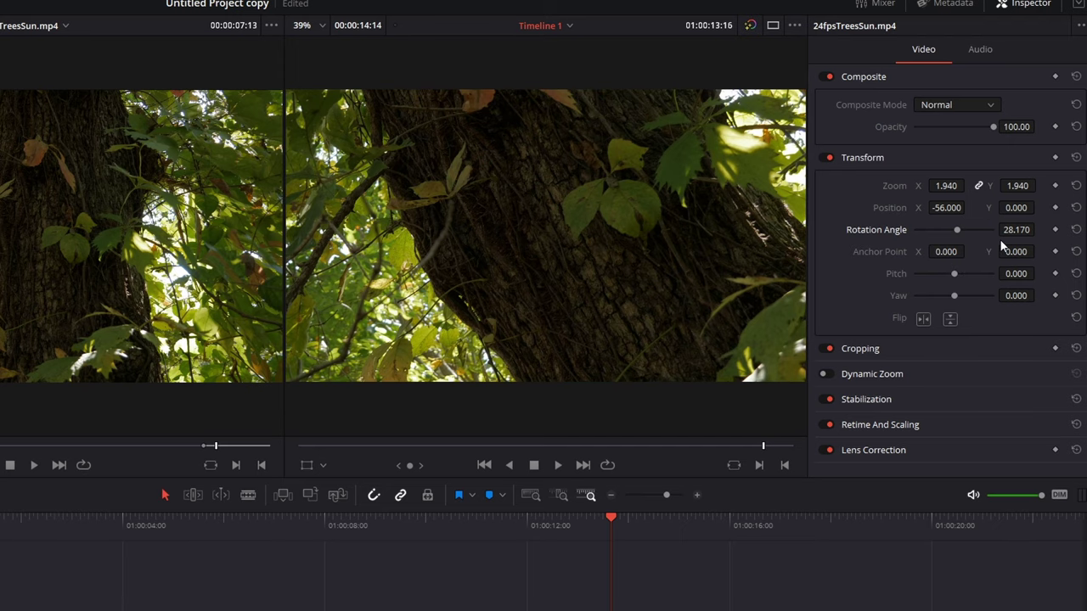
{"action": "left_click_drag", "start_coordinate": [951, 252], "coordinate": [969, 228]}
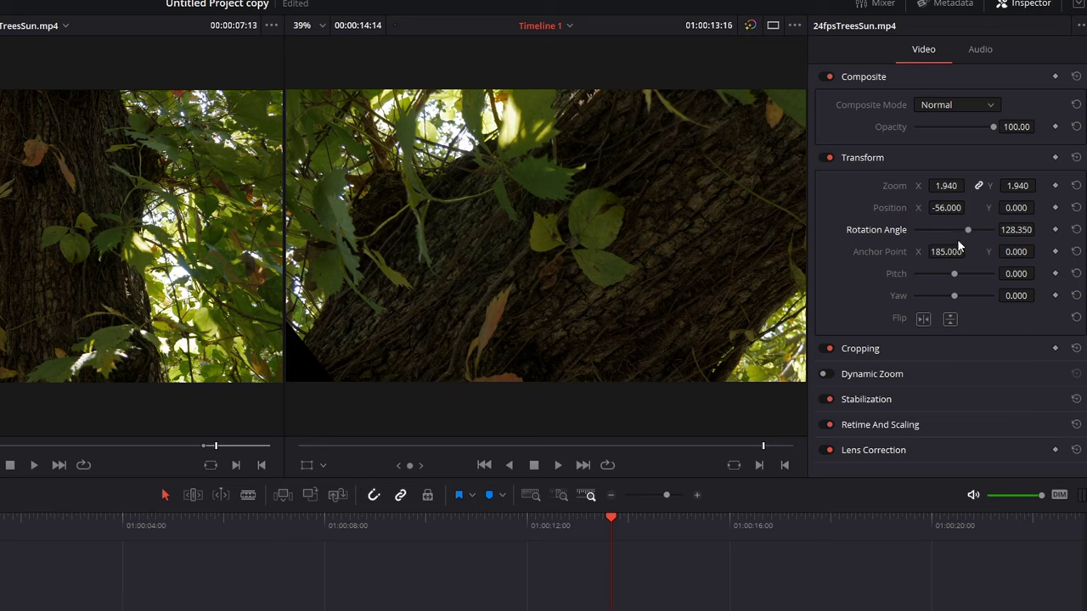
Reset the 24fpsTreesSun clip's rotation angle, position and zoom to their defaults
{"action": "left_click", "coordinate": [1076, 229]}
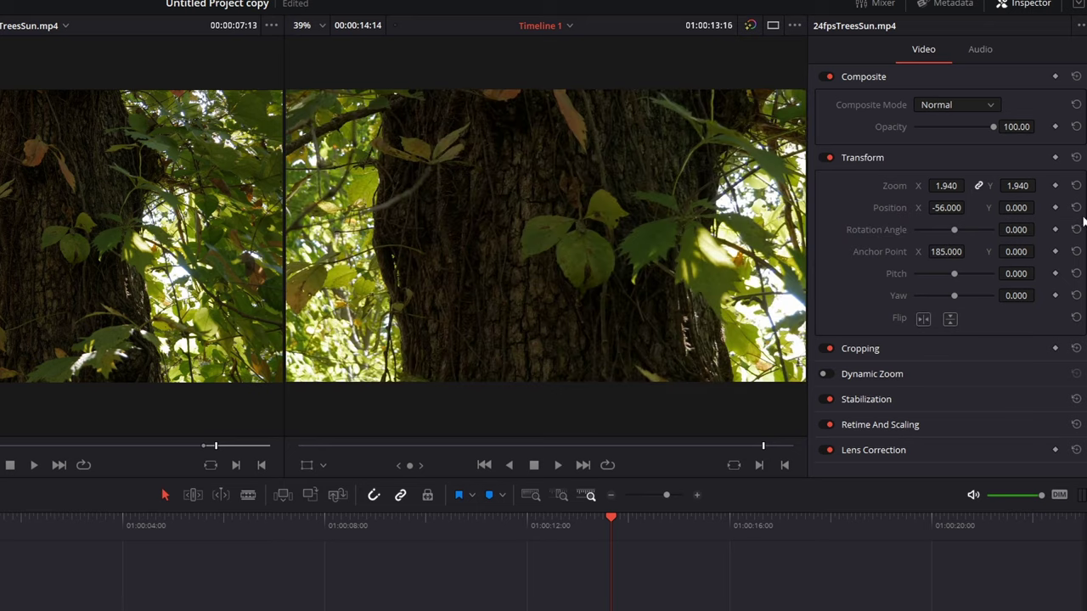
{"action": "left_click", "coordinate": [1076, 208]}
{"action": "left_click", "coordinate": [1076, 185]}
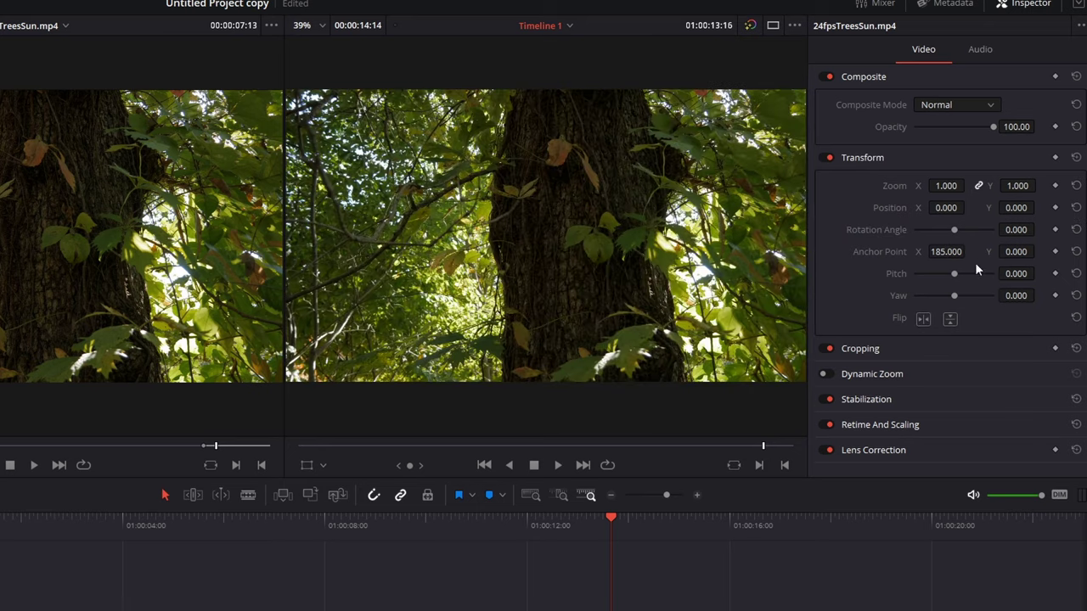
Flip the 24fpsTreesSun clip both horizontally and vertically
{"action": "left_click", "coordinate": [924, 319]}
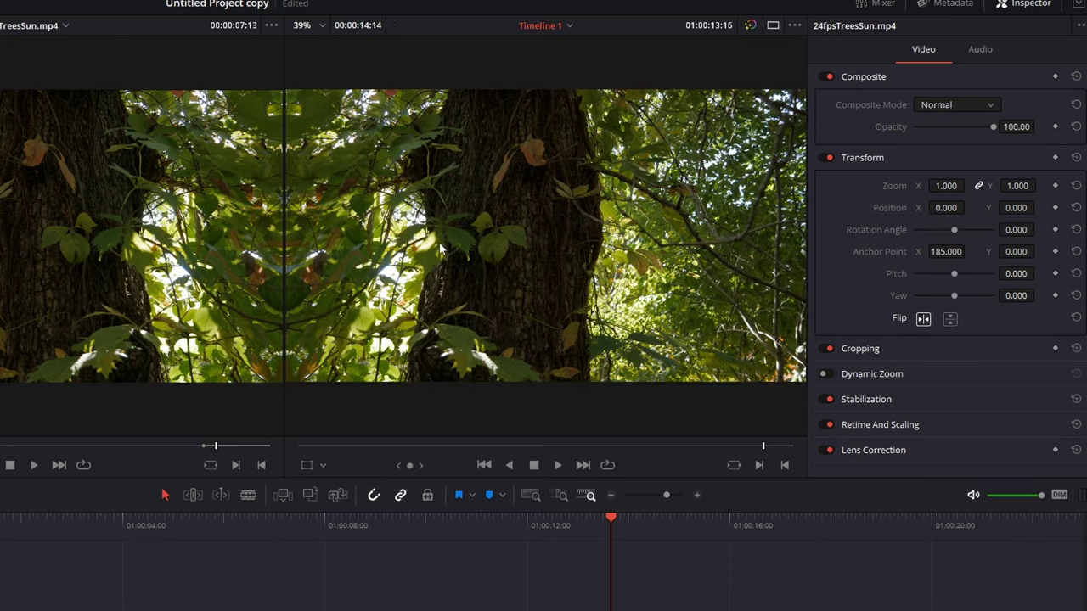
{"action": "left_click", "coordinate": [950, 321]}
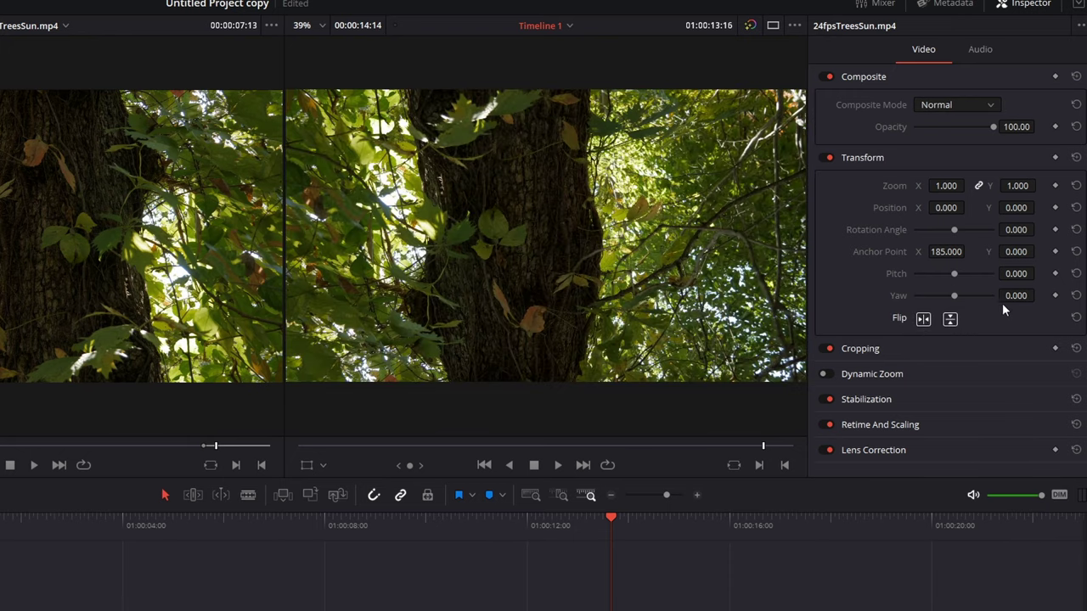
Remove the vertical and horizontal flips from the 24fpsTreesSun clip
{"action": "left_click", "coordinate": [950, 320]}
{"action": "left_click", "coordinate": [923, 319]}
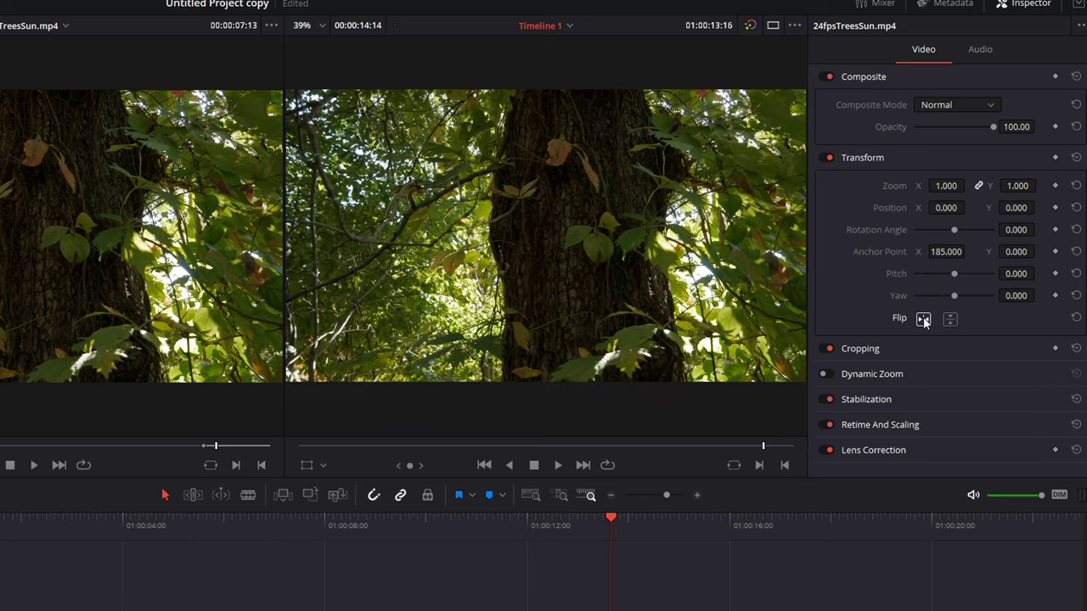
Try cropping the 24fpsTreesSun clip by 333.9 left, 584.3 right and 507.1 top with softness -47.83, and reset the cropping
{"action": "left_click", "coordinate": [861, 349]}
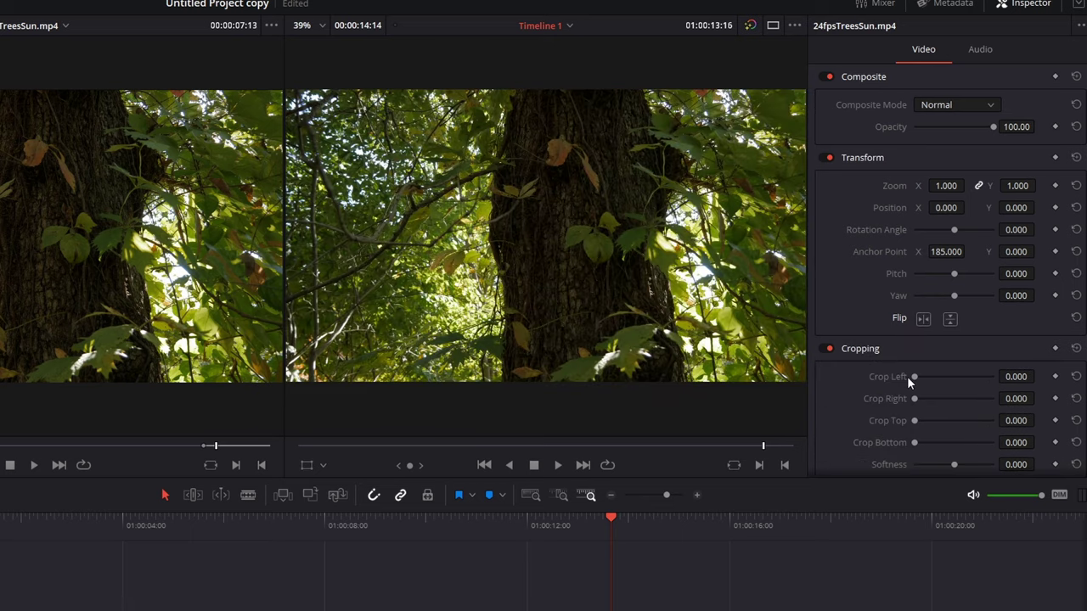
{"action": "left_click_drag", "start_coordinate": [916, 376], "coordinate": [938, 398]}
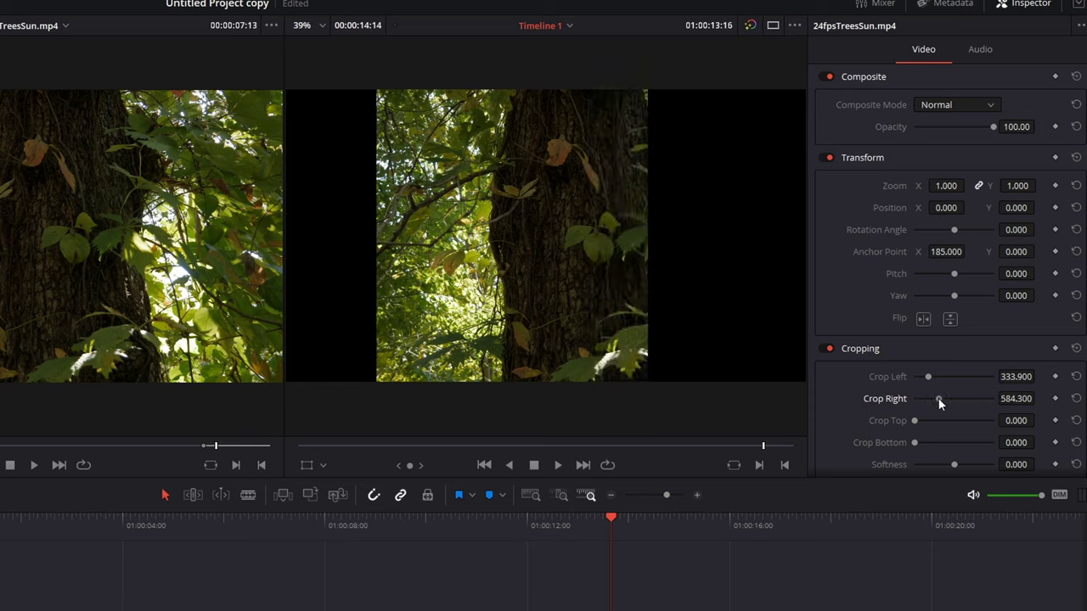
{"action": "scroll", "coordinate": [947, 416], "scroll_direction": "down", "scroll_amount": 1}
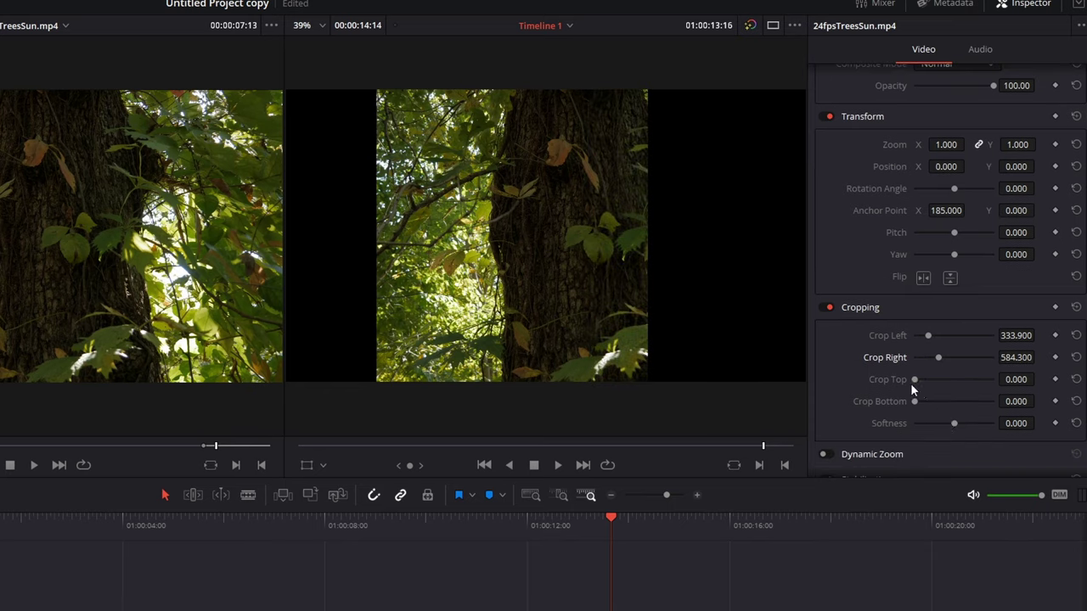
{"action": "left_click_drag", "start_coordinate": [916, 379], "coordinate": [952, 383]}
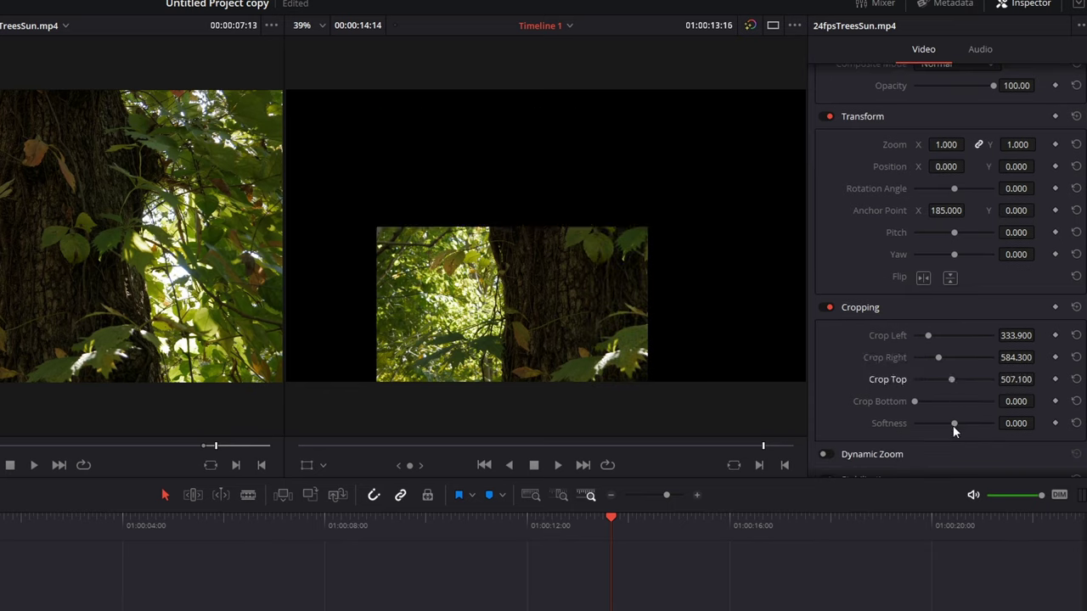
{"action": "left_click_drag", "start_coordinate": [953, 428], "coordinate": [934, 423]}
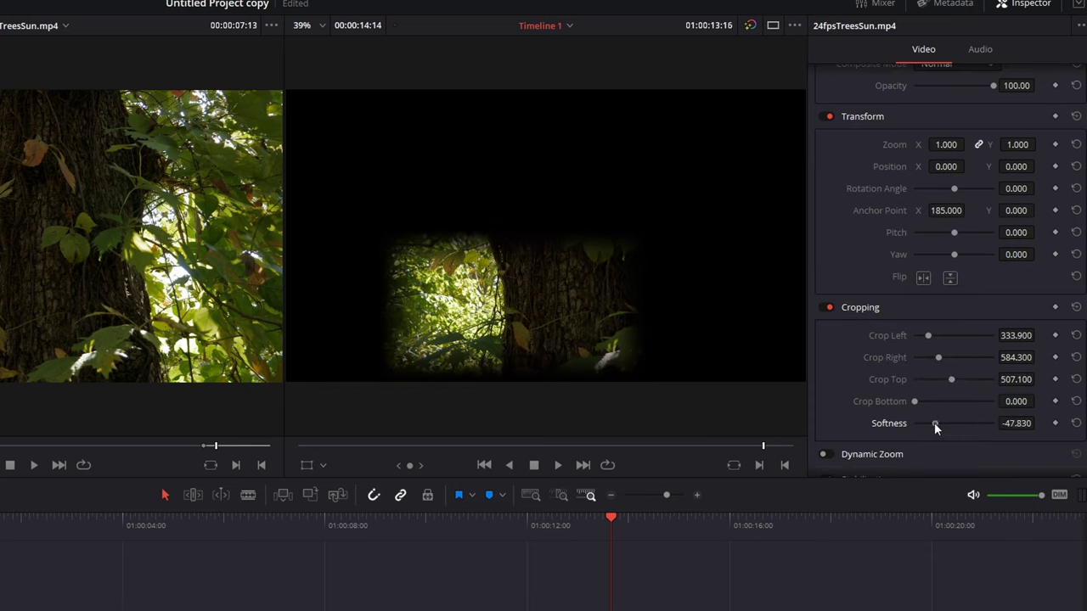
{"action": "left_click", "coordinate": [1076, 308]}
Enable Dynamic Zoom on the 24fpsTreesSun clip, shrink the green frame with the on-screen handles, and play the clip
{"action": "scroll", "coordinate": [977, 365], "scroll_direction": "down", "scroll_amount": 2}
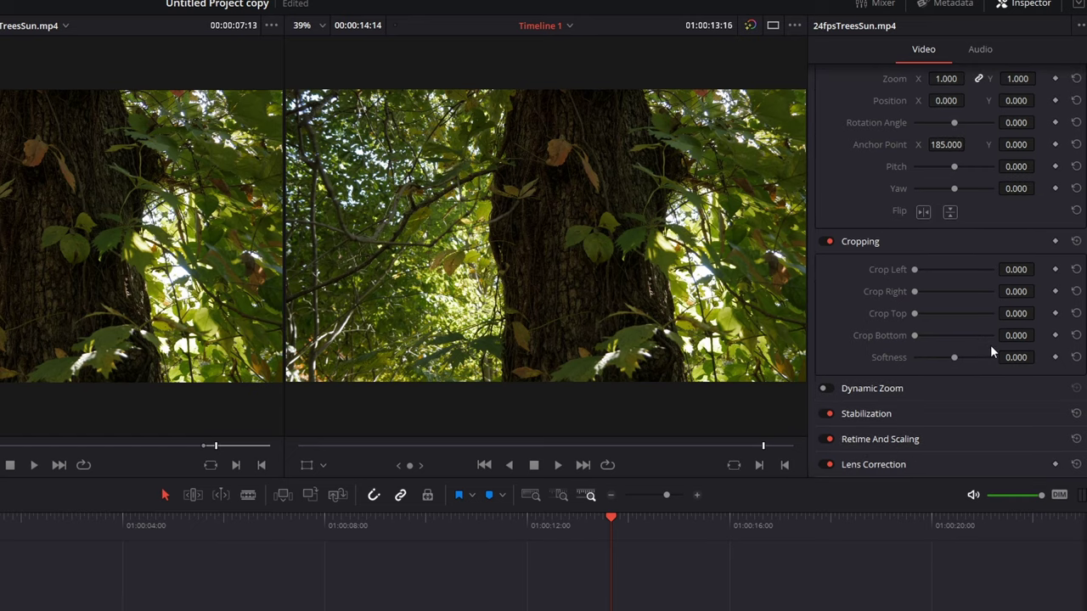
{"action": "left_click", "coordinate": [826, 388]}
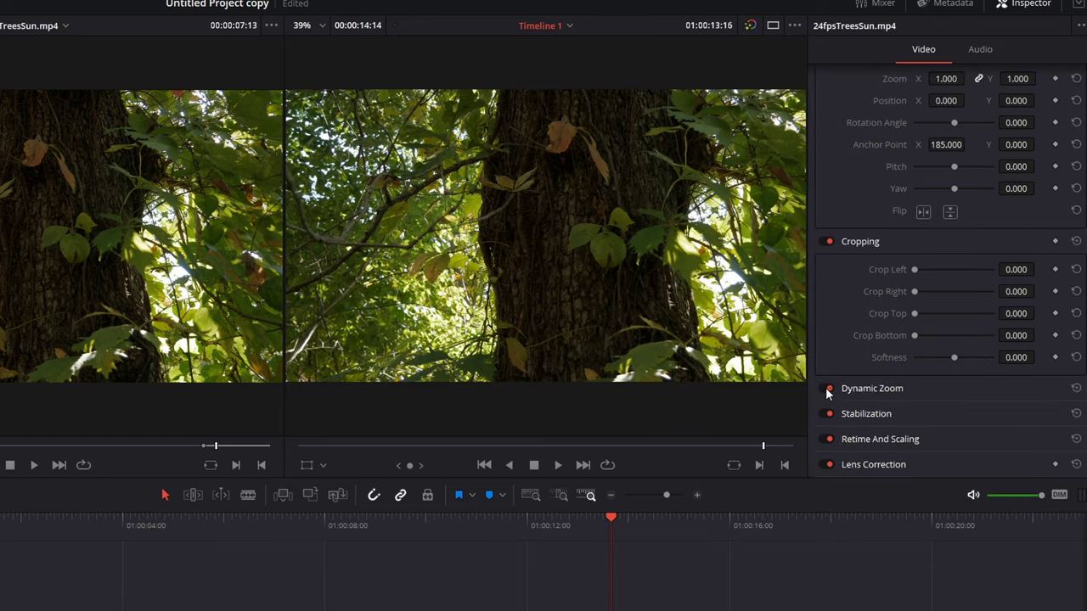
{"action": "left_click", "coordinate": [325, 465]}
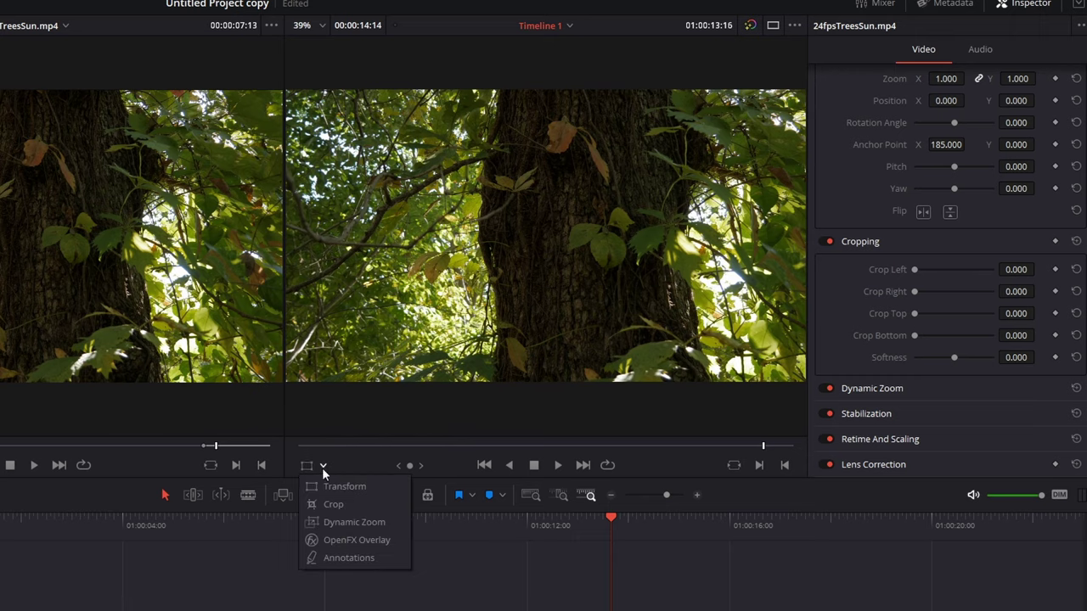
{"action": "left_click", "coordinate": [345, 522]}
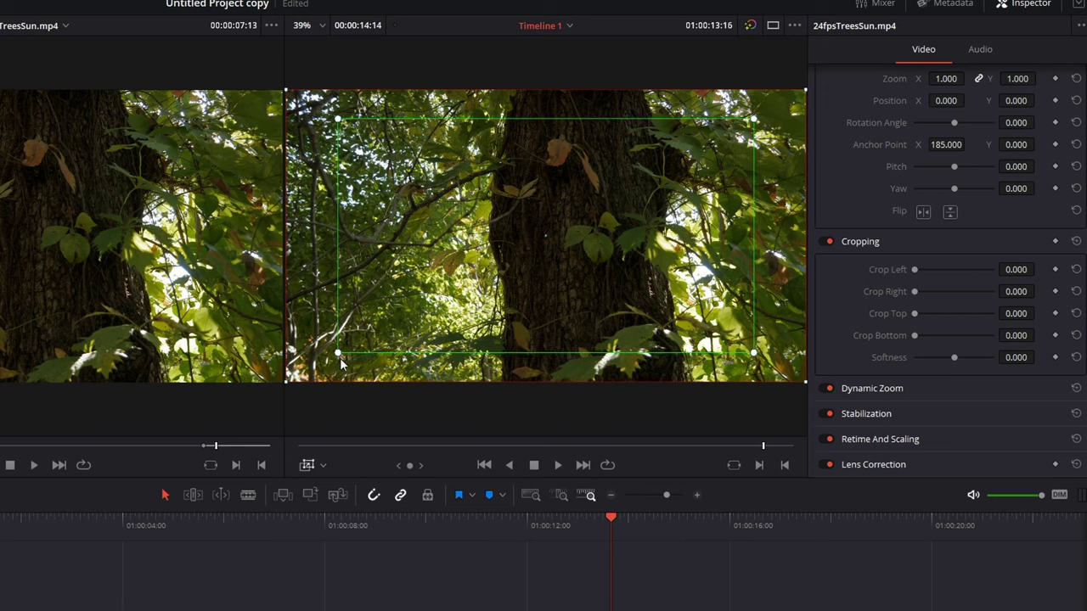
{"action": "left_click_drag", "start_coordinate": [342, 357], "coordinate": [436, 323]}
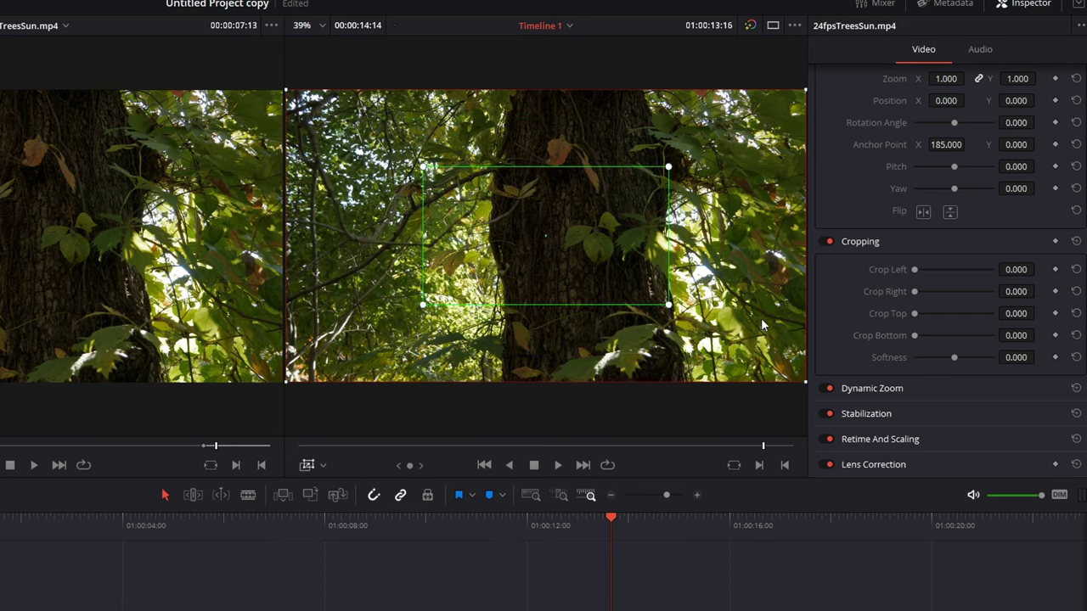
{"action": "key", "text": "space"}
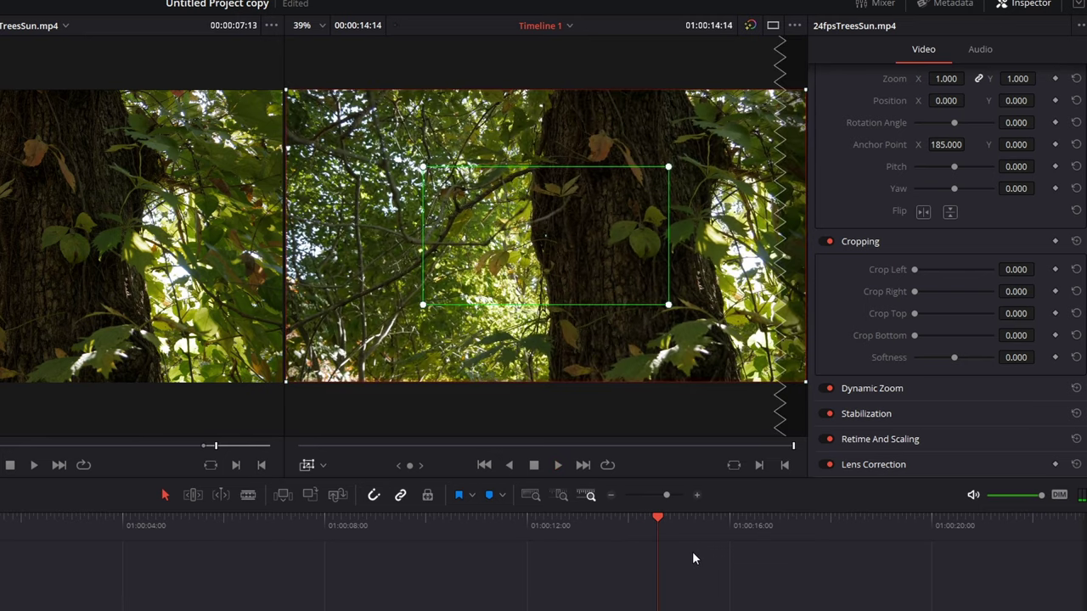
Disable Dynamic Zoom on the 24fpsTreesSun clip and hide its on-screen frames in the timeline viewer
{"action": "left_click", "coordinate": [828, 389]}
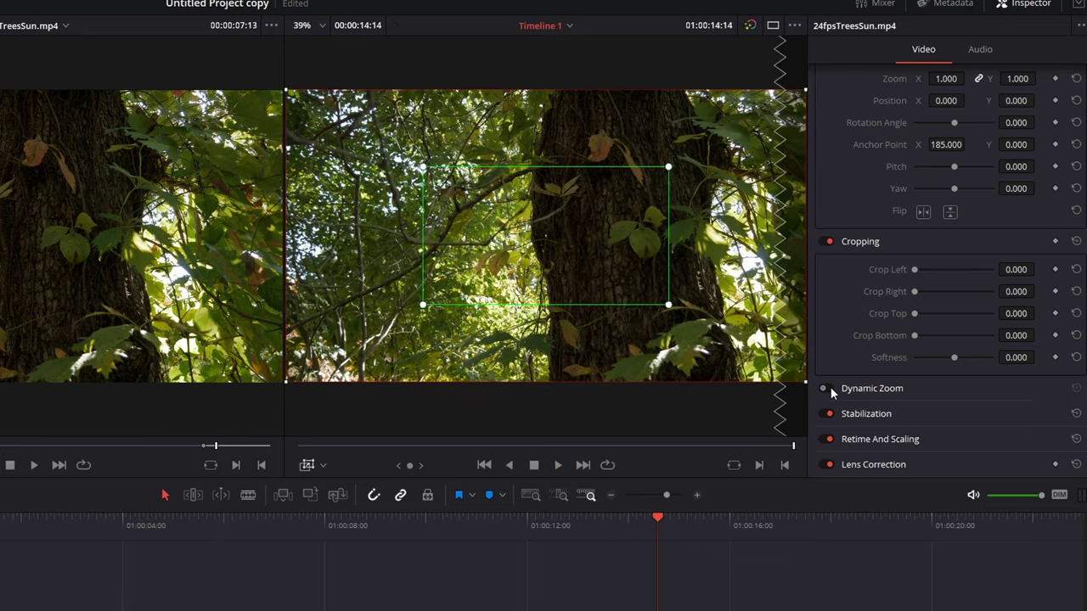
{"action": "left_click", "coordinate": [324, 466]}
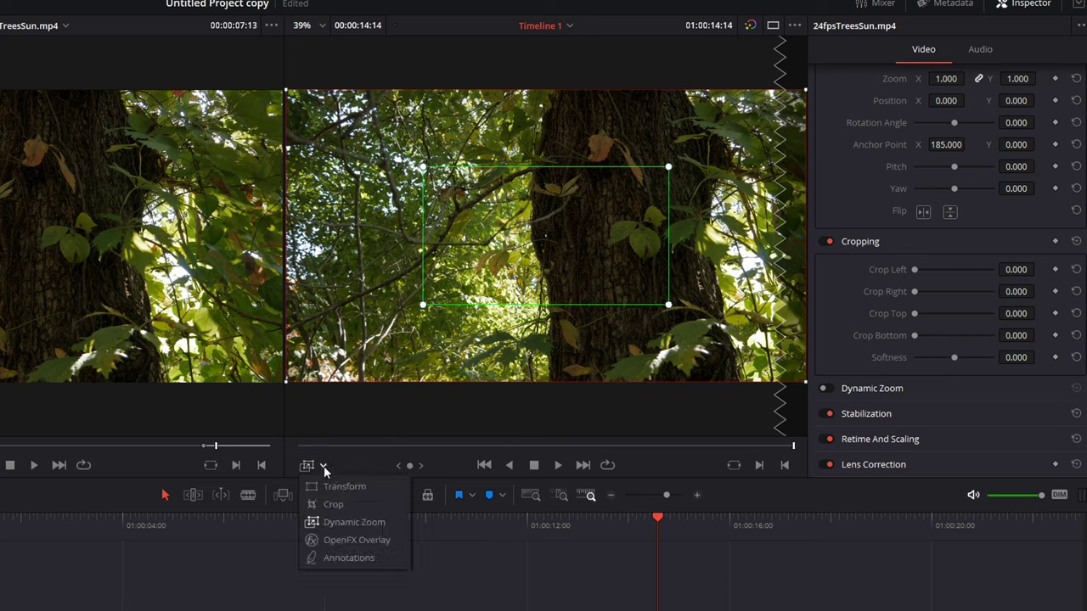
{"action": "left_click", "coordinate": [321, 466]}
{"action": "left_click", "coordinate": [309, 464]}
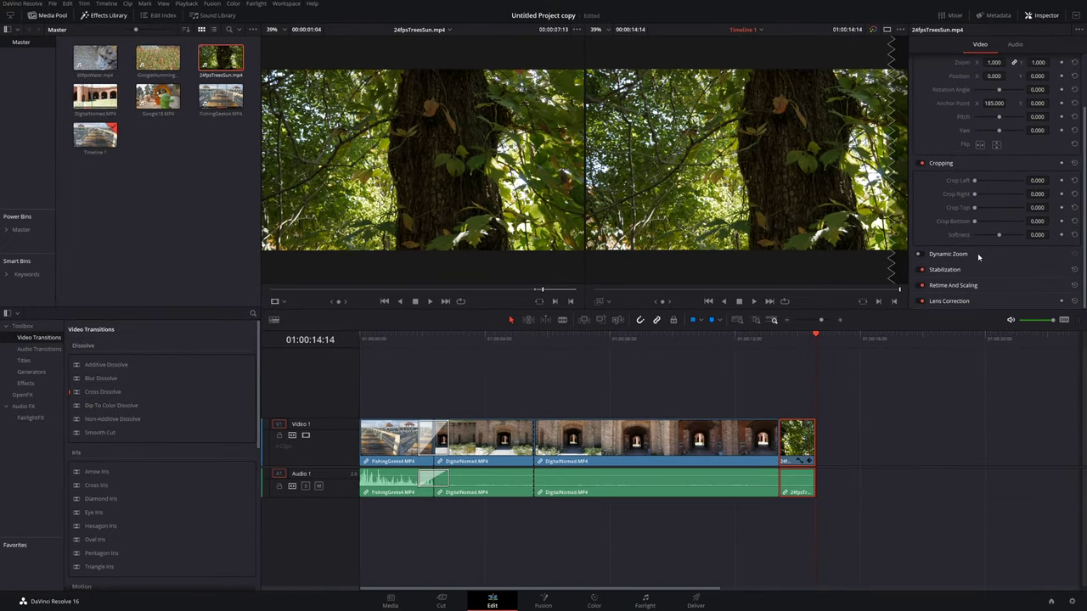
Look over the 24fpsTreesSun clip's audio settings, move the playhead to 01:00:09:10, and return to the video settings
{"action": "scroll", "coordinate": [977, 254], "scroll_direction": "up", "scroll_amount": 3}
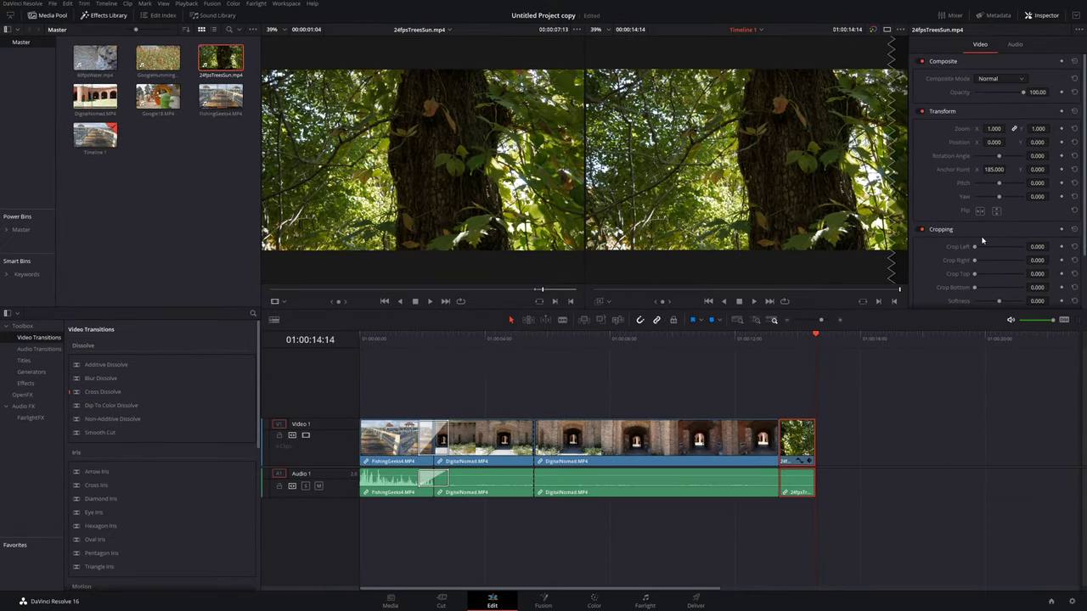
{"action": "left_click", "coordinate": [1016, 45]}
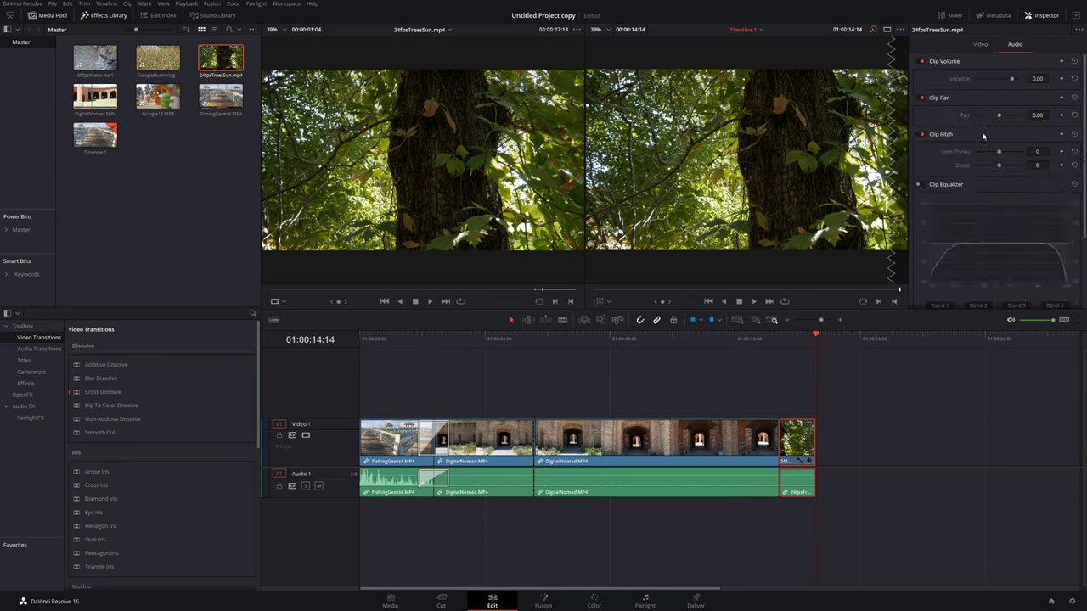
{"action": "left_click", "coordinate": [655, 338]}
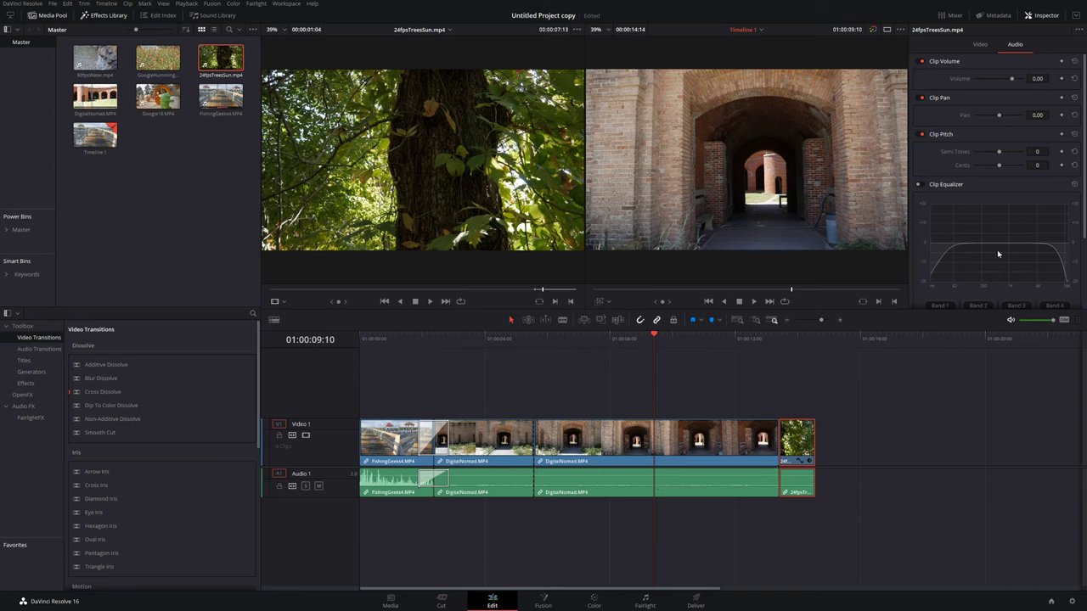
{"action": "left_click", "coordinate": [980, 45]}
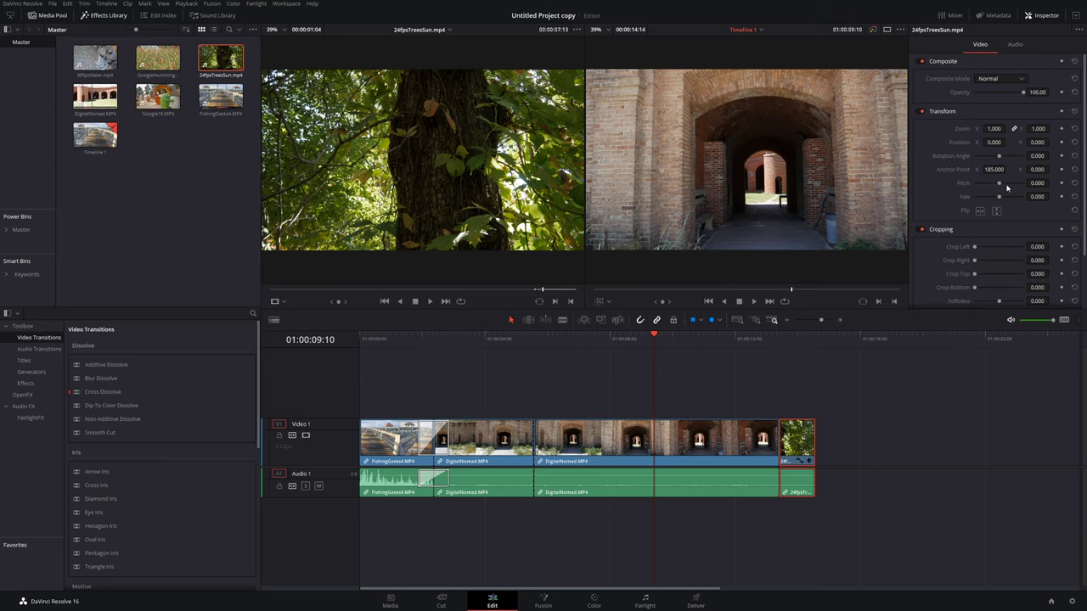
Show the audio mixer and play the timeline from near its start to watch the levels
{"action": "left_click", "coordinate": [954, 16]}
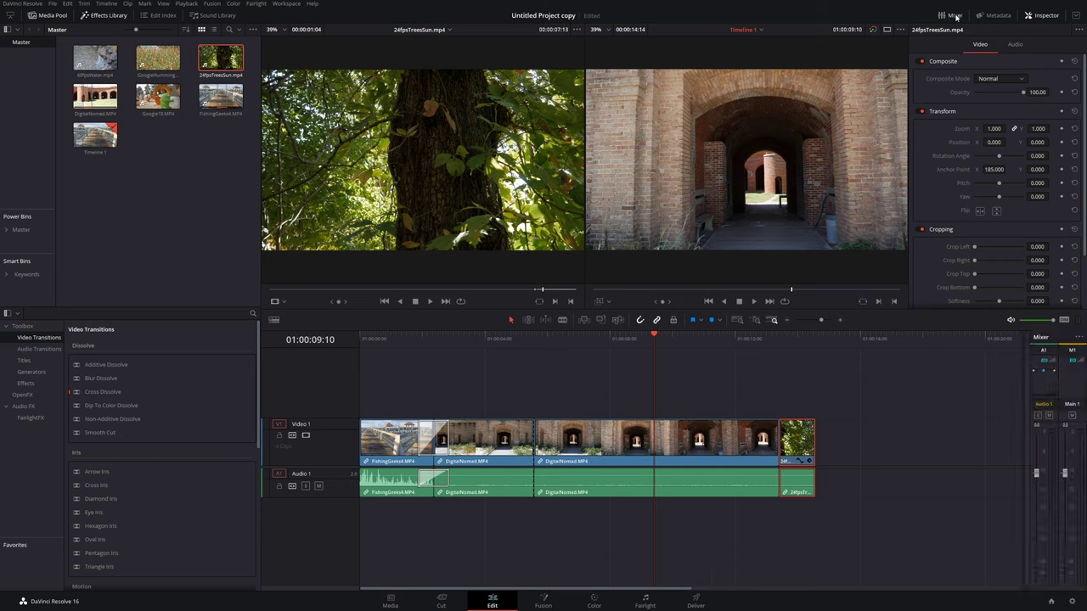
{"action": "left_click", "coordinate": [375, 354]}
{"action": "key", "text": "space"}
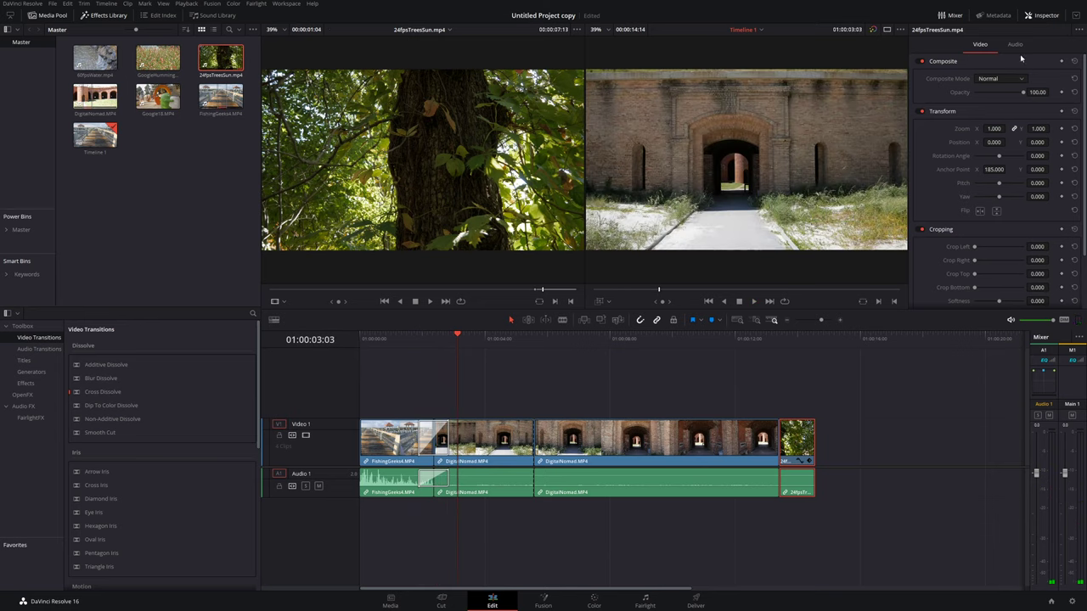
Display the 24fpsTreesSun clip's metadata in place of the Inspector and hide the audio mixer
{"action": "left_click", "coordinate": [994, 15]}
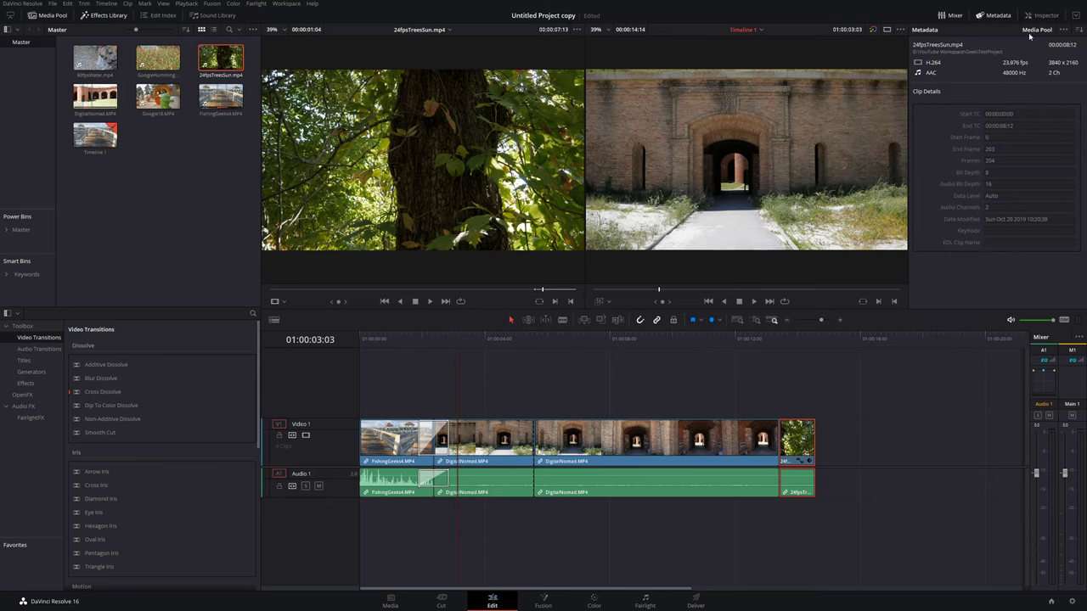
{"action": "left_click", "coordinate": [959, 16]}
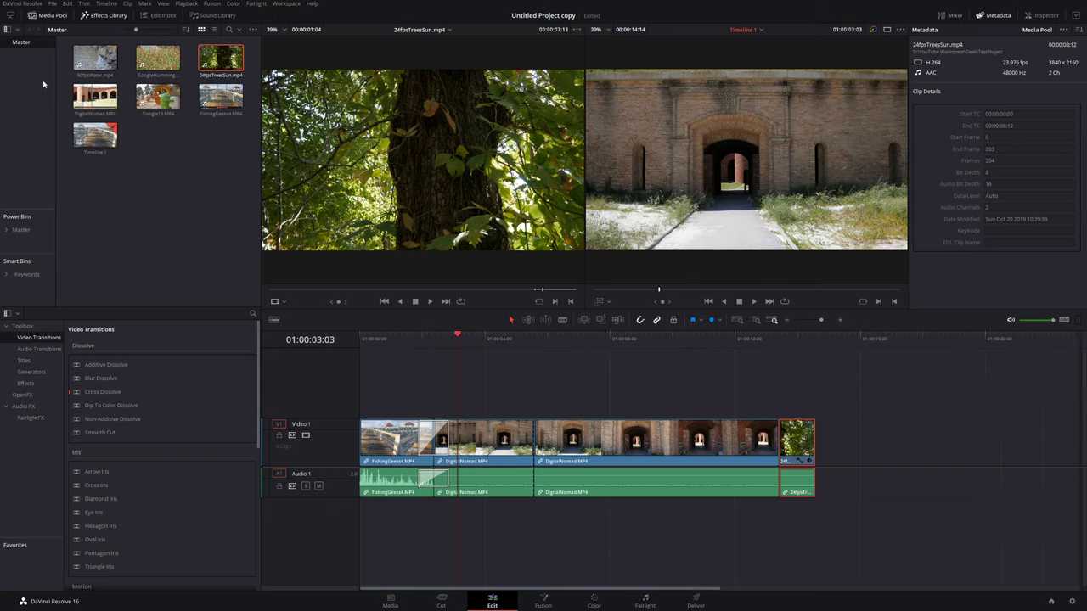
Examine the contents of the Master power bin and the Keywords smart bin
{"action": "left_click", "coordinate": [24, 233]}
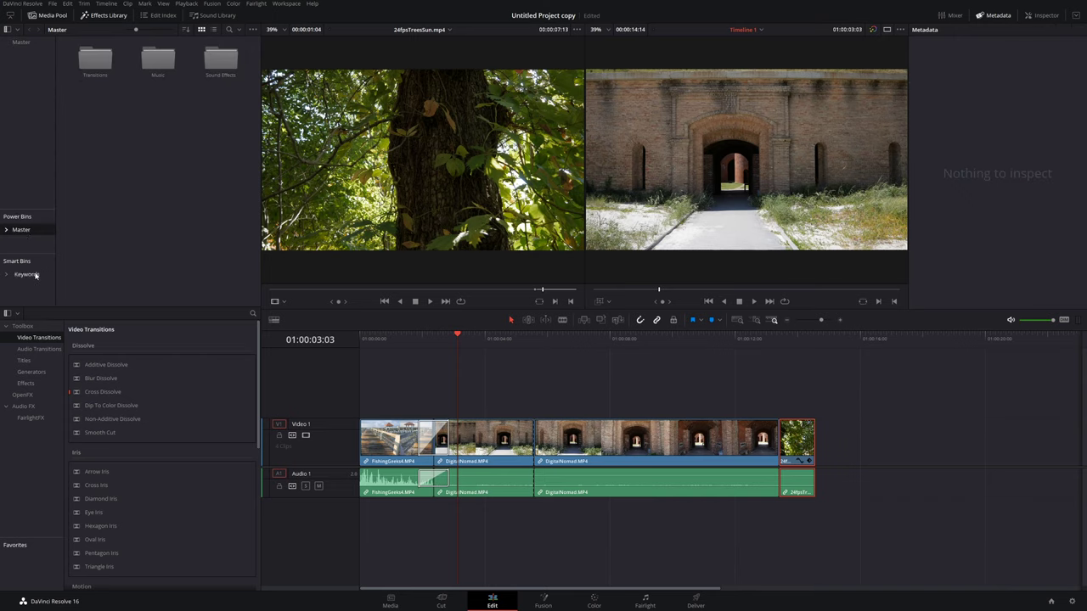
{"action": "left_click", "coordinate": [32, 275]}
{"action": "left_click", "coordinate": [21, 228]}
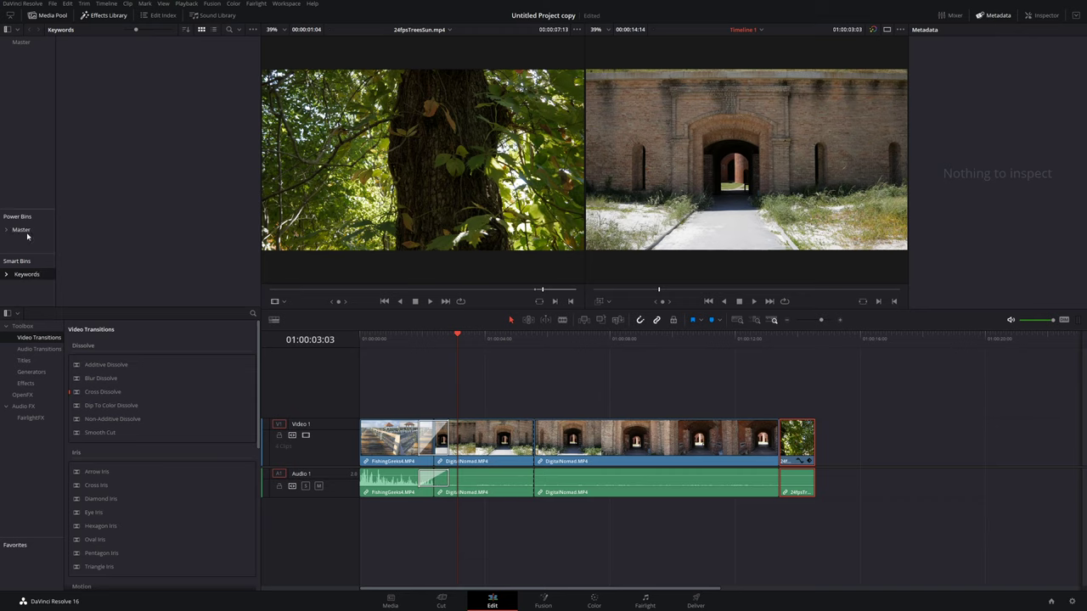
Browse the effects library through audio transitions, titles, generators, effects, OpenFX filters and Audio FX
{"action": "left_click", "coordinate": [42, 351]}
{"action": "left_click", "coordinate": [25, 360]}
{"action": "left_click", "coordinate": [31, 373]}
{"action": "left_click", "coordinate": [31, 383]}
{"action": "left_click", "coordinate": [34, 396]}
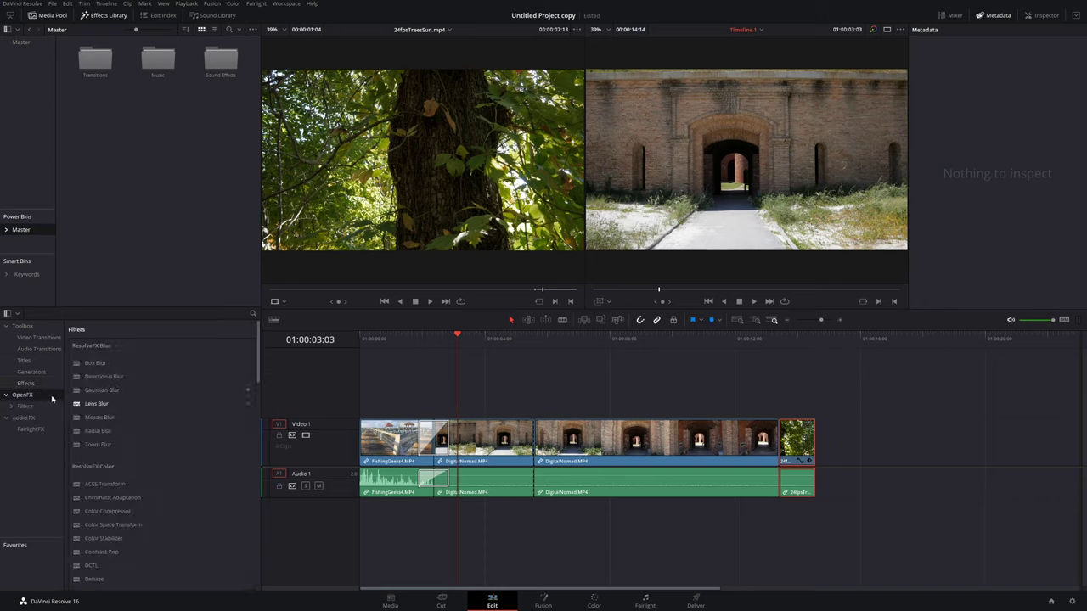
{"action": "left_click", "coordinate": [25, 406]}
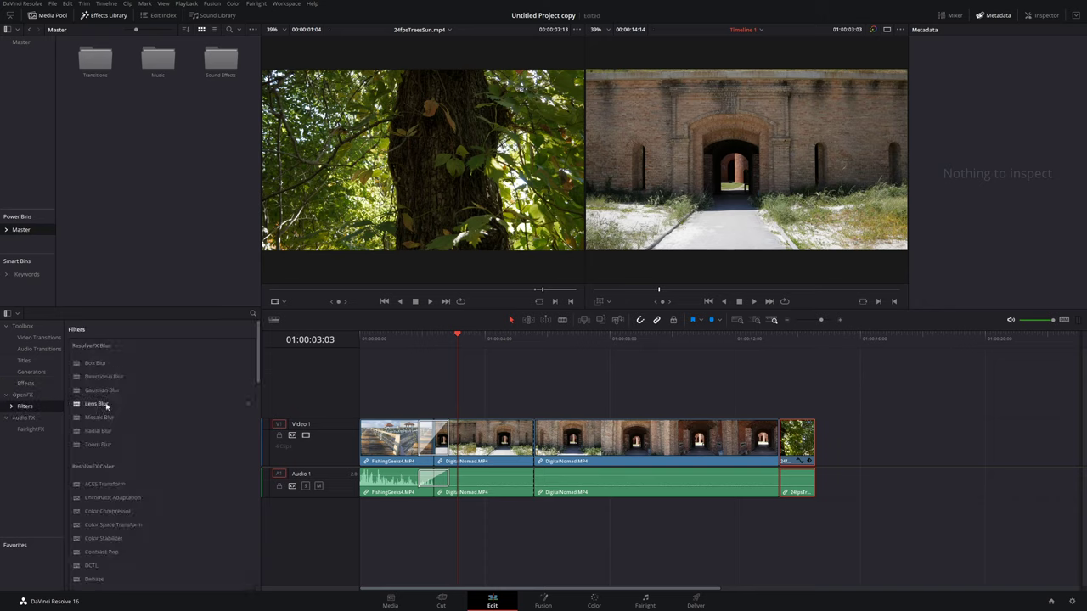
{"action": "left_click", "coordinate": [26, 418]}
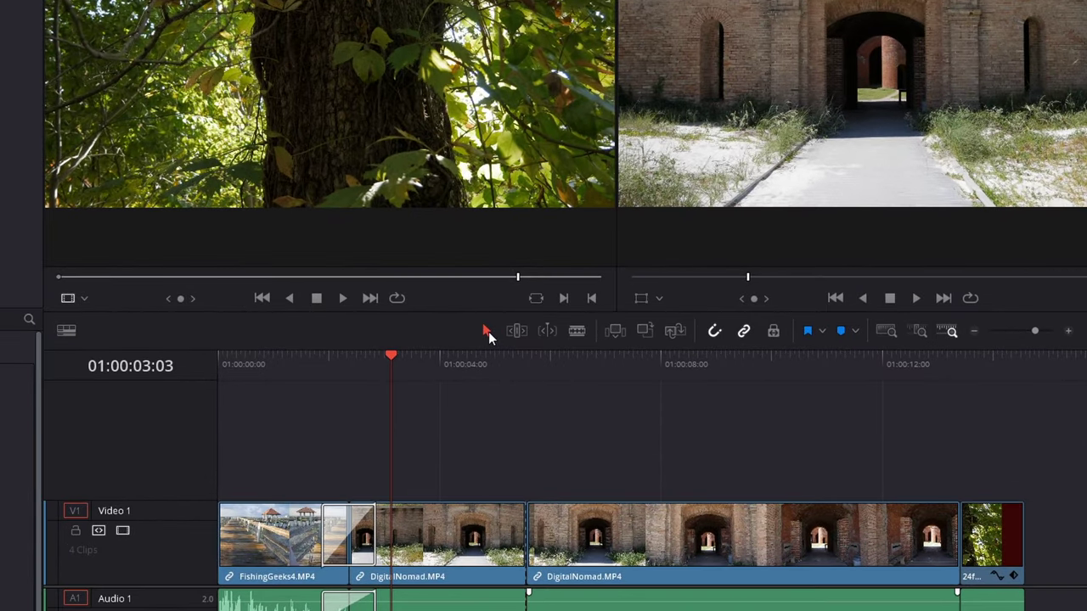
Select several clips in turn on the Video 1 track, ending with the first DigitalNomad clip
{"action": "left_click", "coordinate": [490, 535]}
{"action": "left_click", "coordinate": [683, 511]}
{"action": "left_click", "coordinate": [263, 565]}
{"action": "left_click", "coordinate": [731, 566]}
{"action": "left_click", "coordinate": [484, 561]}
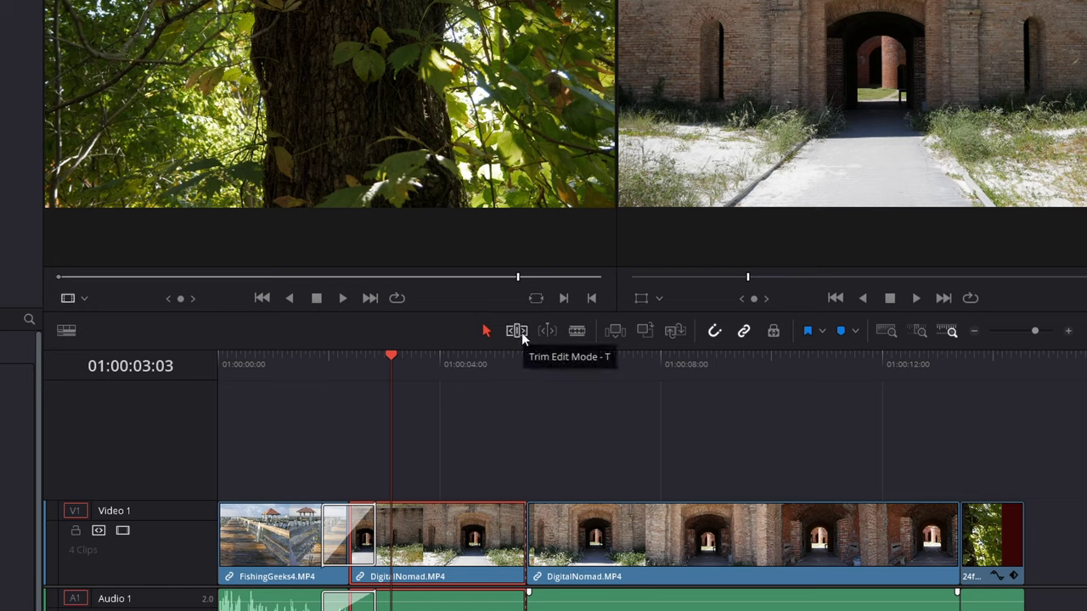
Roll the edit between the last DigitalNomad clip and 24fpsTreesSun back to about 11 seconds, and slip that DigitalNomad clip's footage in Trim Edit Mode
{"action": "left_click", "coordinate": [698, 545]}
{"action": "left_click_drag", "start_coordinate": [956, 507], "coordinate": [837, 531]}
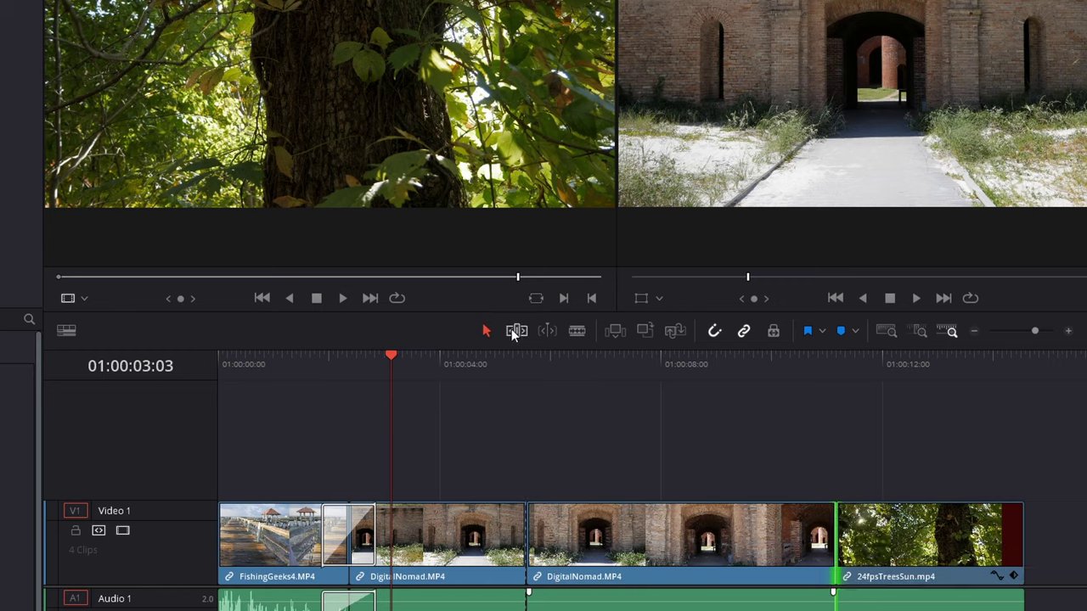
{"action": "left_click", "coordinate": [515, 331]}
{"action": "left_click_drag", "start_coordinate": [666, 540], "coordinate": [730, 525]}
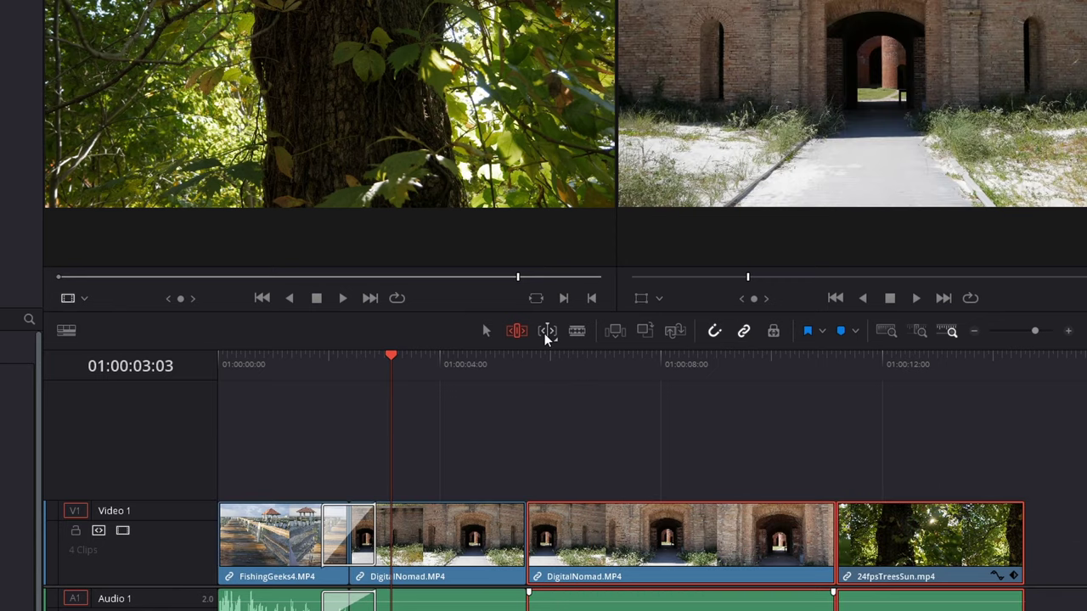
Try switching Dynamic Trim Mode on and off
{"action": "left_click", "coordinate": [548, 331]}
{"action": "left_click", "coordinate": [548, 333]}
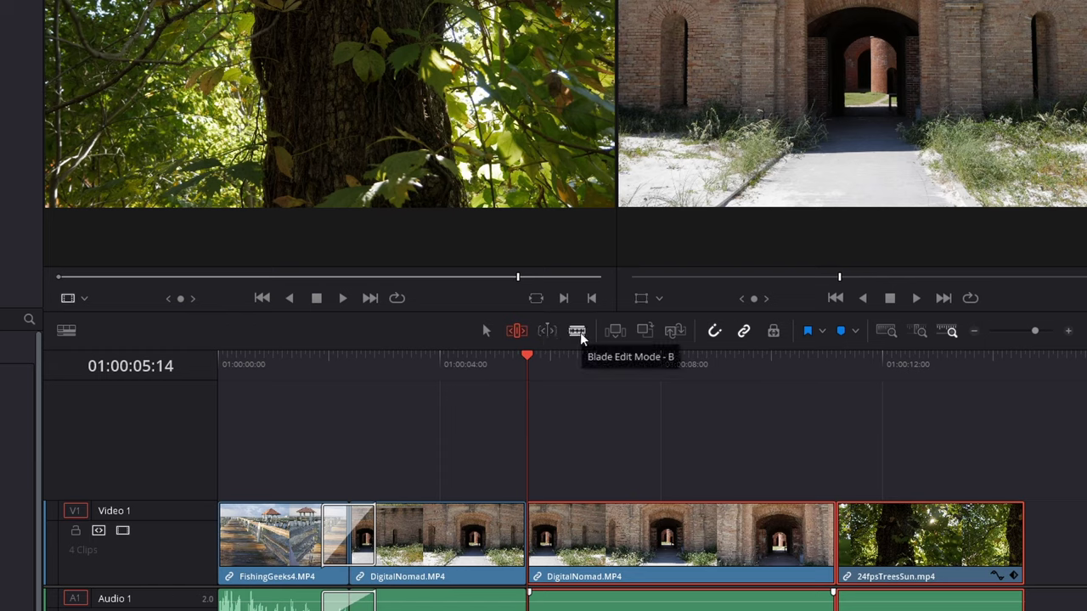
Move the playhead to 01:00:06:08 and split the second DigitalNomad clip with the blade at about 01:00:08:00
{"action": "left_click", "coordinate": [569, 357]}
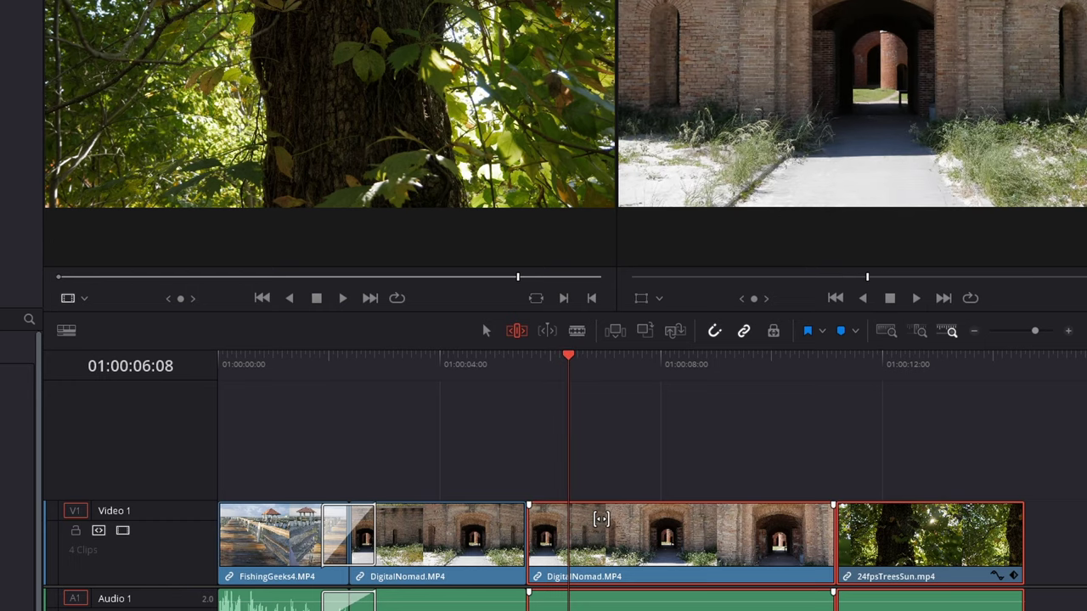
{"action": "left_click", "coordinate": [577, 331]}
{"action": "left_click", "coordinate": [662, 535]}
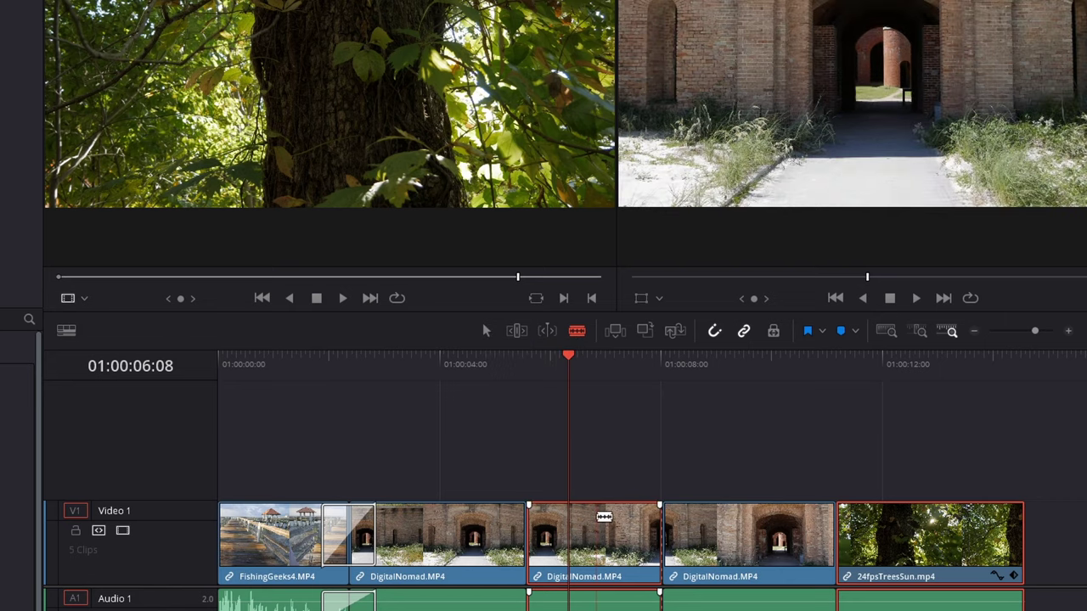
Return to selection mode and disable the first DigitalNomad clip, directly after the FishingGeeks4 clip
{"action": "key", "text": "a"}
{"action": "left_click", "coordinate": [501, 527]}
{"action": "key", "text": "d"}
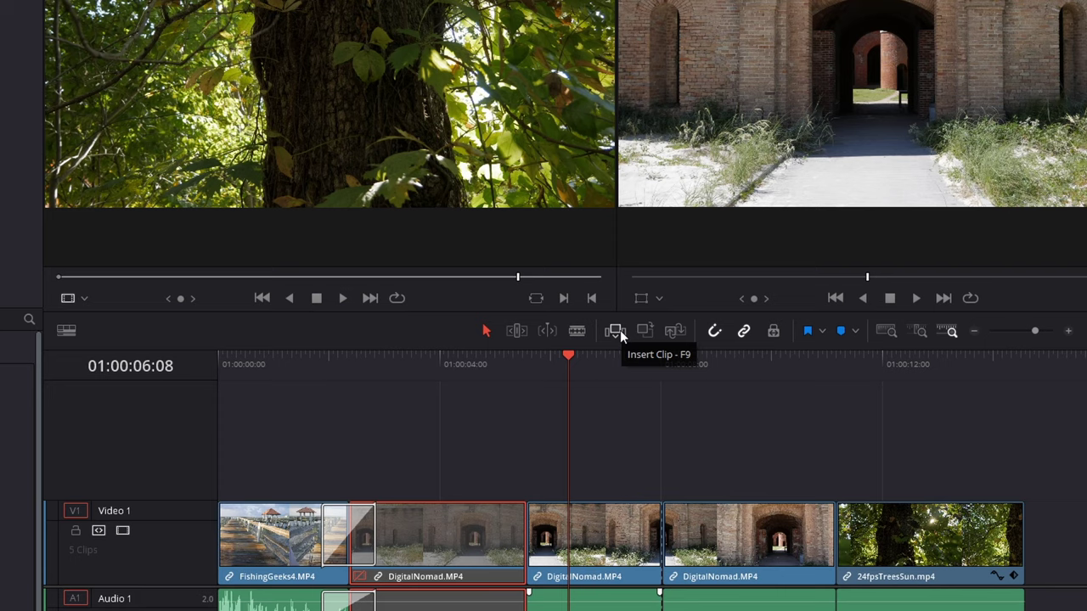
Move the three clips after the disabled DigitalNomad clip 03:21 later on the timeline, leaving a gap
{"action": "left_click", "coordinate": [591, 550]}
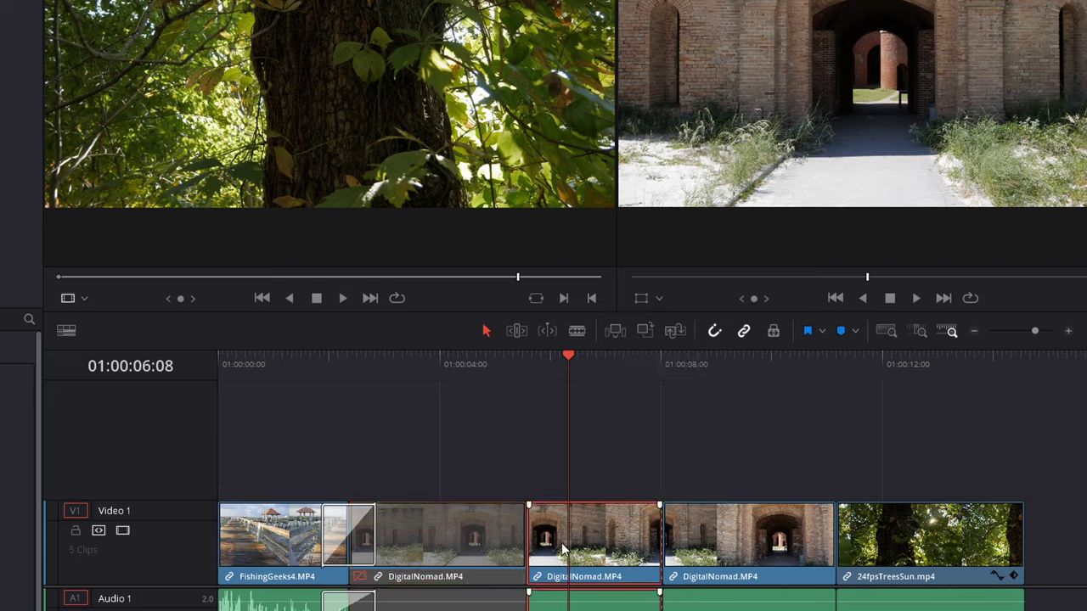
{"action": "key", "text": "ctrl+z"}
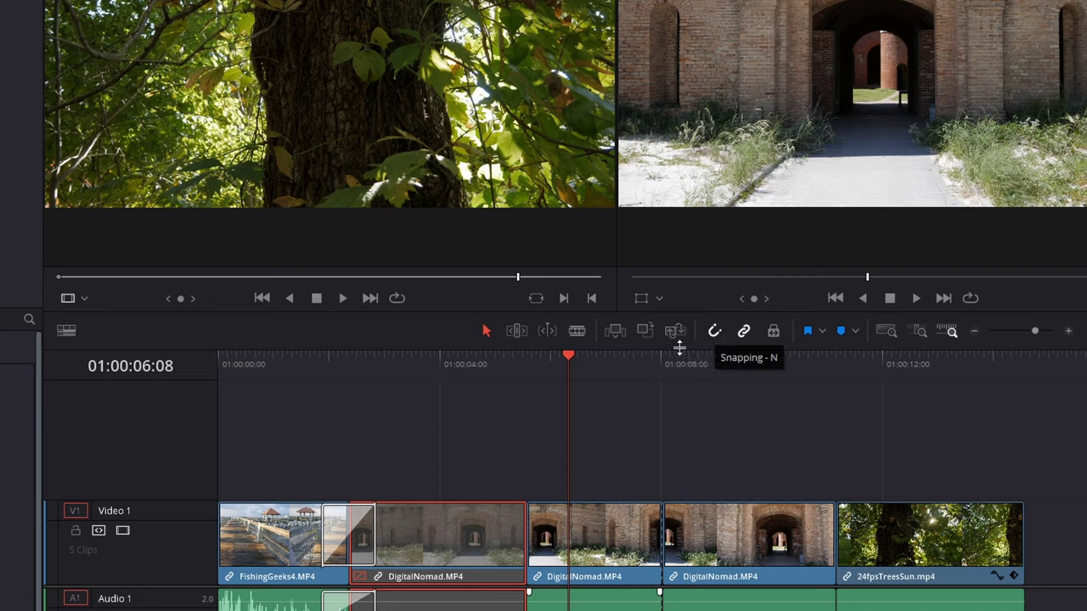
{"action": "left_click", "coordinate": [594, 575]}
{"action": "left_click_drag", "start_coordinate": [583, 448], "coordinate": [875, 594]}
{"action": "left_click_drag", "start_coordinate": [633, 556], "coordinate": [841, 552]}
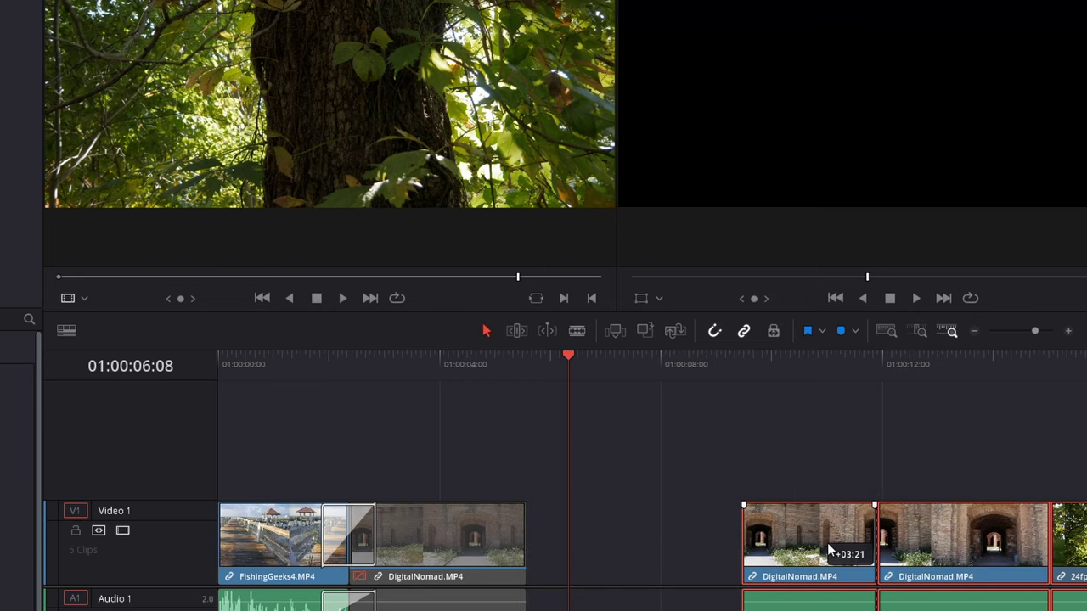
Move the first enabled DigitalNomad clip earlier to start at about 5.8 seconds, turning snapping off for the final placement and back on
{"action": "left_click", "coordinate": [769, 533]}
{"action": "left_click_drag", "start_coordinate": [768, 533], "coordinate": [609, 541]}
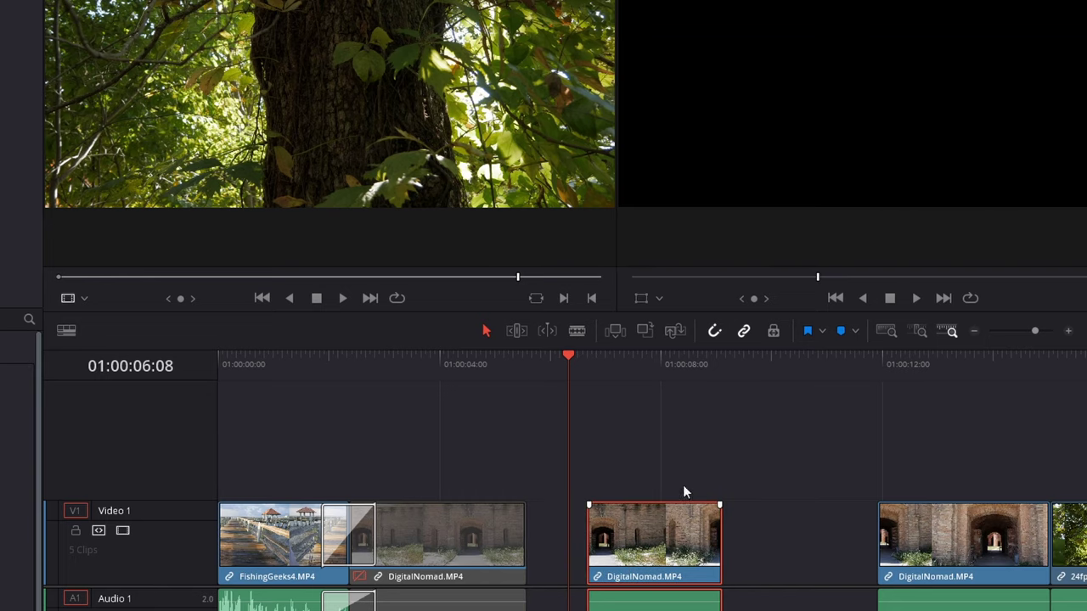
{"action": "left_click", "coordinate": [716, 332]}
{"action": "left_click_drag", "start_coordinate": [692, 536], "coordinate": [608, 551]}
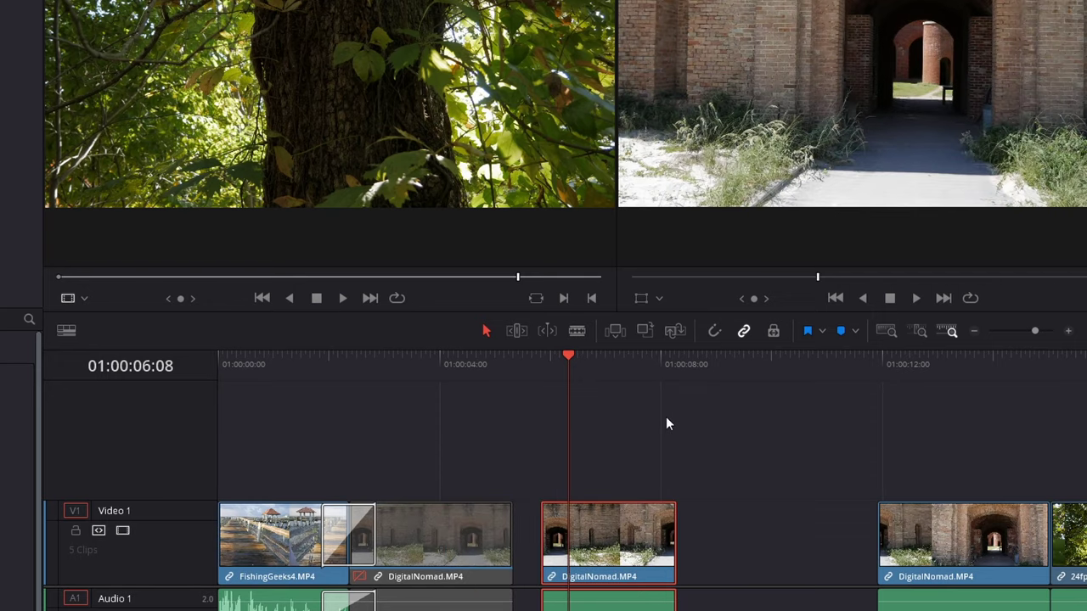
{"action": "left_click", "coordinate": [715, 332]}
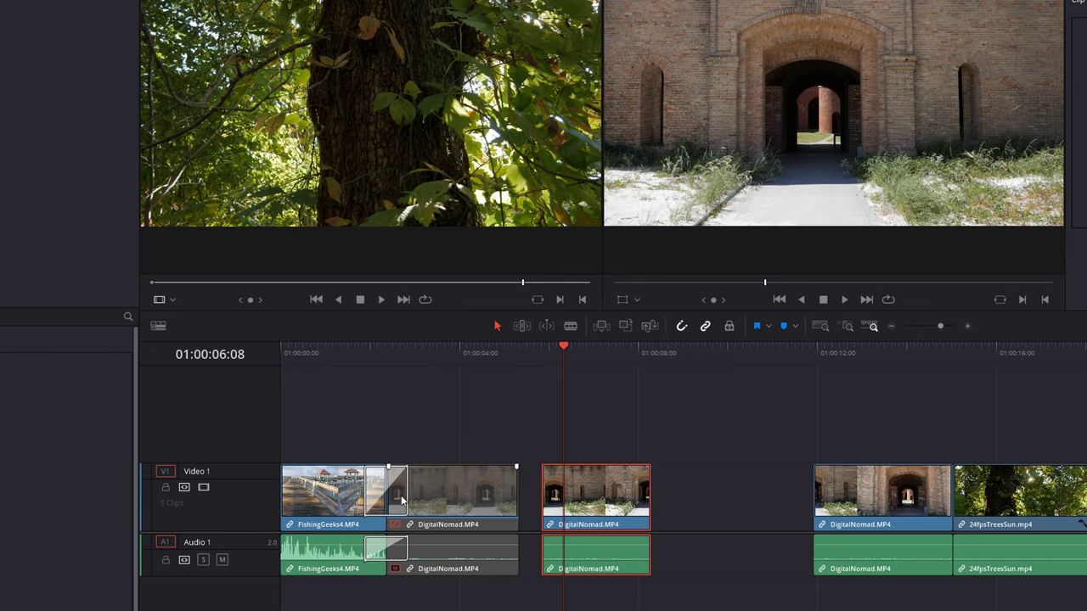
Turn off Linked Selection, try selecting the video and audio parts of the FishingGeeks4 and DigitalNomad clips separately, and turn it back on
{"action": "left_click", "coordinate": [328, 496]}
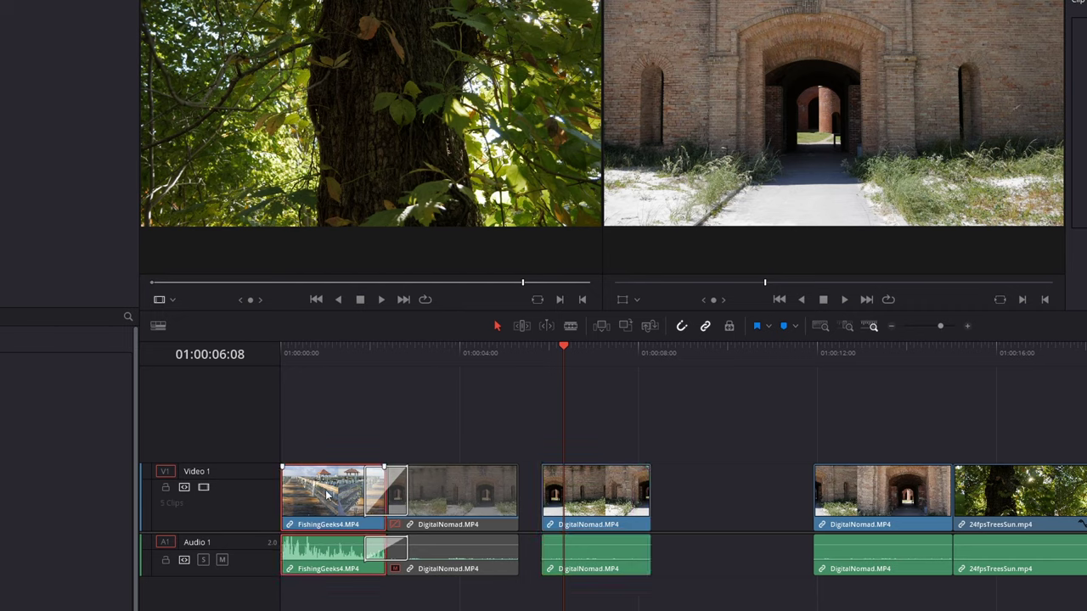
{"action": "left_click", "coordinate": [705, 329]}
{"action": "left_click", "coordinate": [362, 605]}
{"action": "left_click", "coordinate": [338, 552]}
{"action": "mouse_move", "coordinate": [338, 551]}
{"action": "left_mouse_down"}
{"action": "mouse_move", "coordinate": [340, 595]}
{"action": "mouse_move", "coordinate": [344, 569]}
{"action": "left_mouse_up"}
{"action": "left_click", "coordinate": [338, 503]}
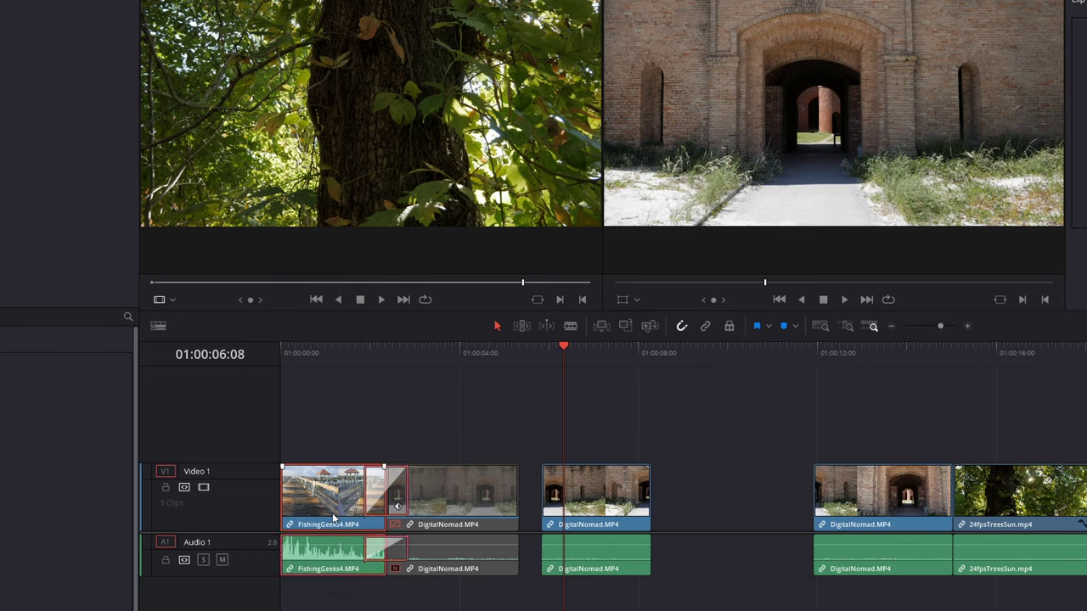
{"action": "left_click", "coordinate": [382, 493]}
{"action": "left_click", "coordinate": [314, 504]}
{"action": "left_click", "coordinate": [447, 553]}
{"action": "left_click", "coordinate": [478, 492]}
{"action": "left_click", "coordinate": [624, 497]}
{"action": "left_click", "coordinate": [304, 514]}
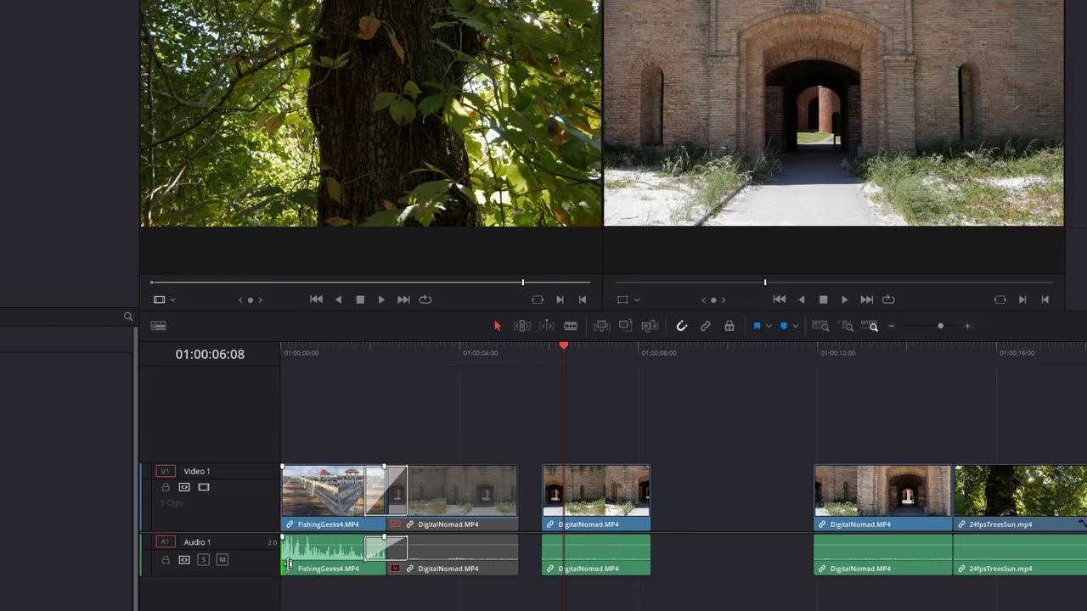
{"action": "left_click", "coordinate": [732, 497]}
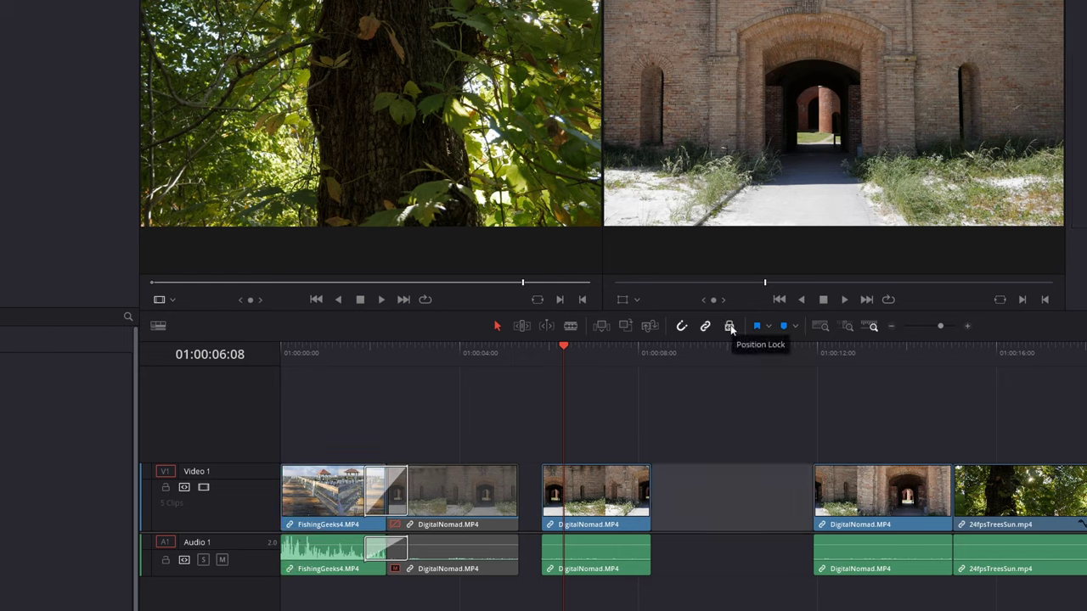
Try switching Position Lock on and off, and select the last DigitalNomad clip, directly before 24fpsTreesSun
{"action": "left_click", "coordinate": [338, 508]}
{"action": "left_click", "coordinate": [690, 489]}
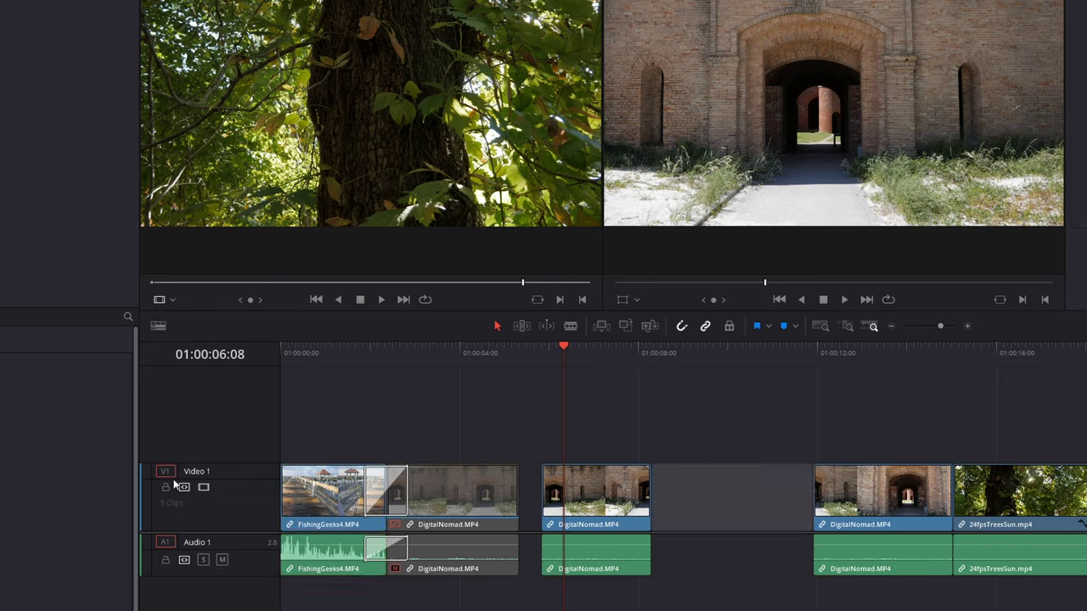
{"action": "left_click", "coordinate": [729, 326]}
{"action": "left_click", "coordinate": [471, 519]}
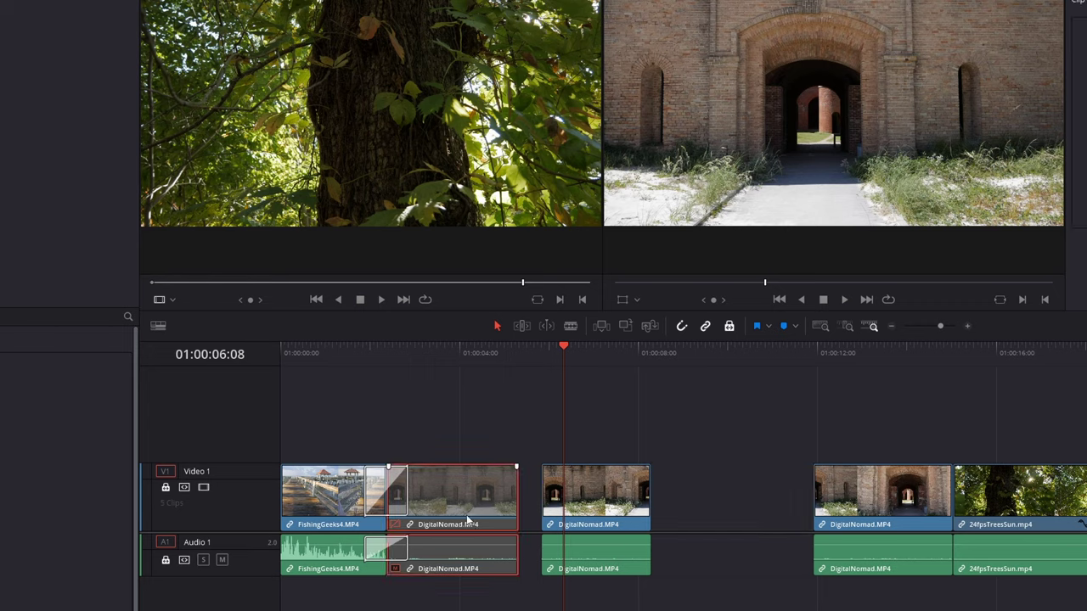
{"action": "left_click", "coordinate": [630, 502]}
{"action": "left_click", "coordinate": [934, 516]}
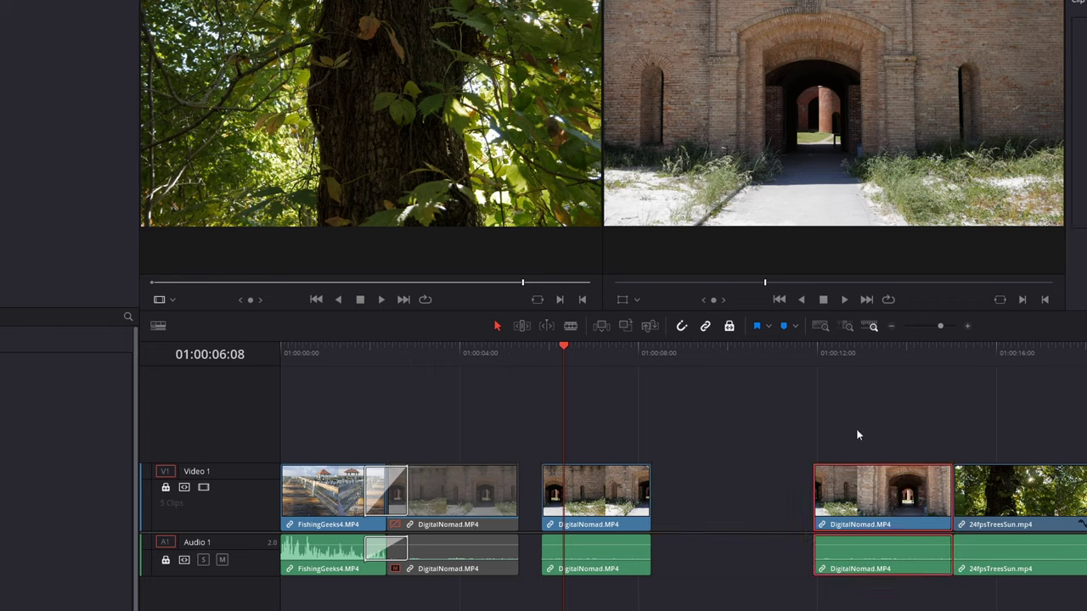
{"action": "left_click", "coordinate": [729, 326]}
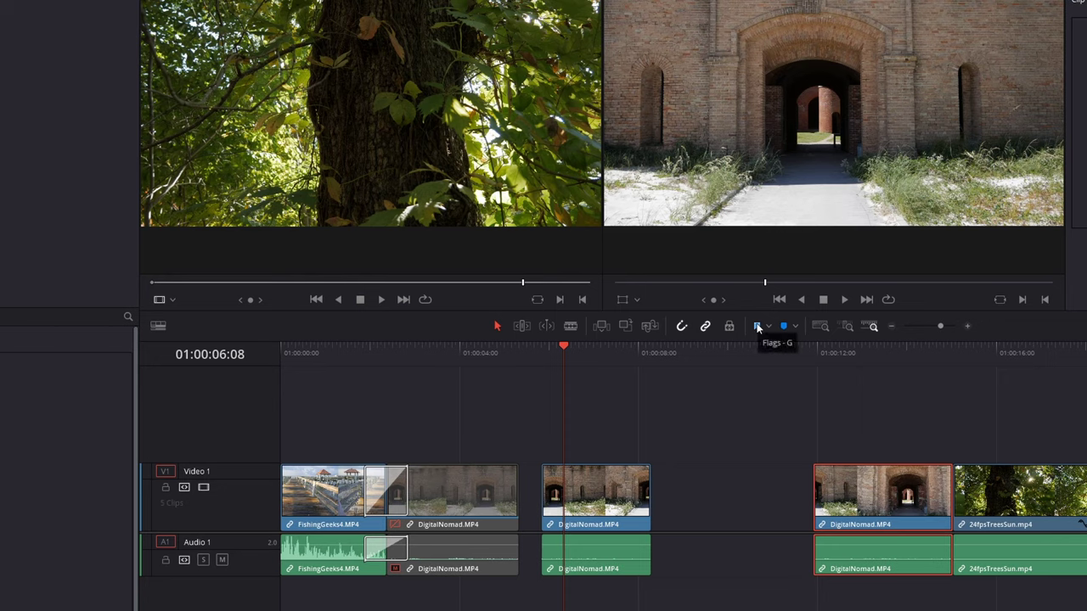
Add a blue flag to the selected DigitalNomad clip
{"action": "left_click", "coordinate": [757, 328]}
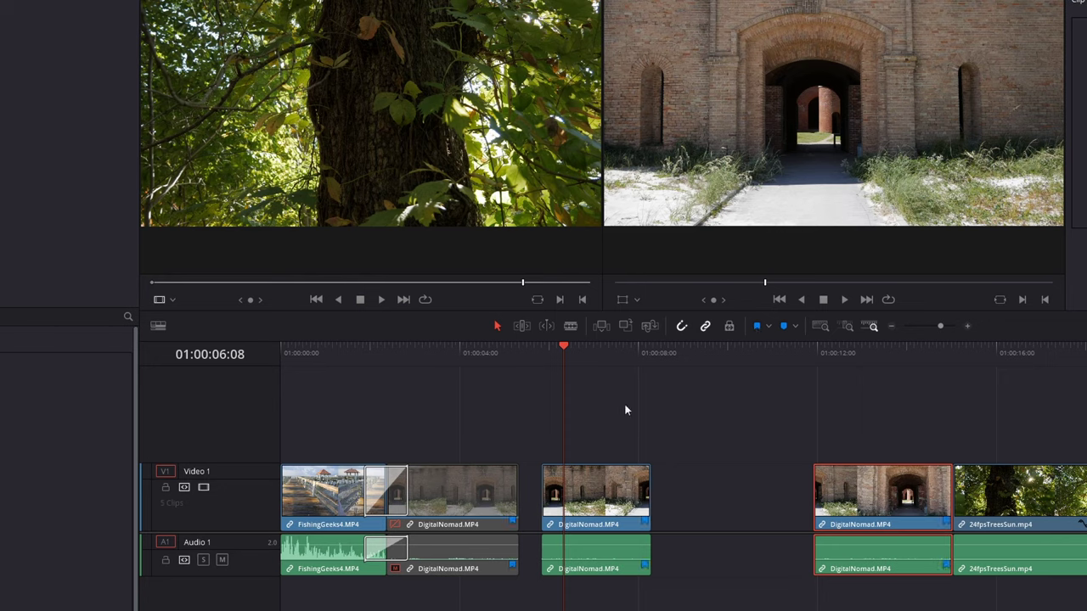
{"action": "left_click", "coordinate": [768, 328]}
{"action": "left_click", "coordinate": [775, 360]}
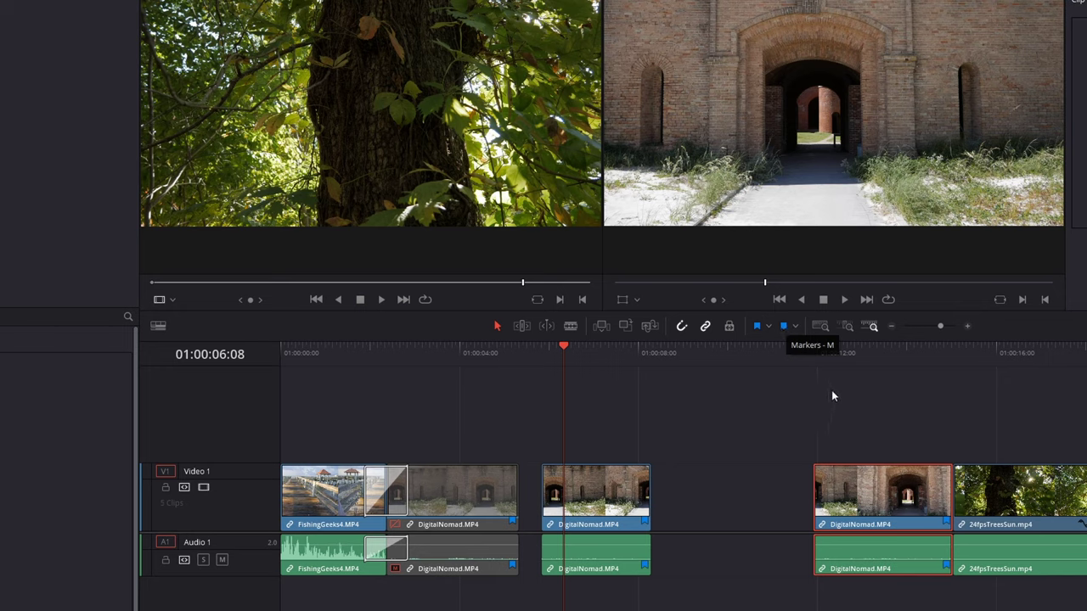
Add a yellow timeline marker at 01:00:15:23 over the 24fpsTreesSun clip and name it "First Merker"
{"action": "left_click", "coordinate": [993, 354]}
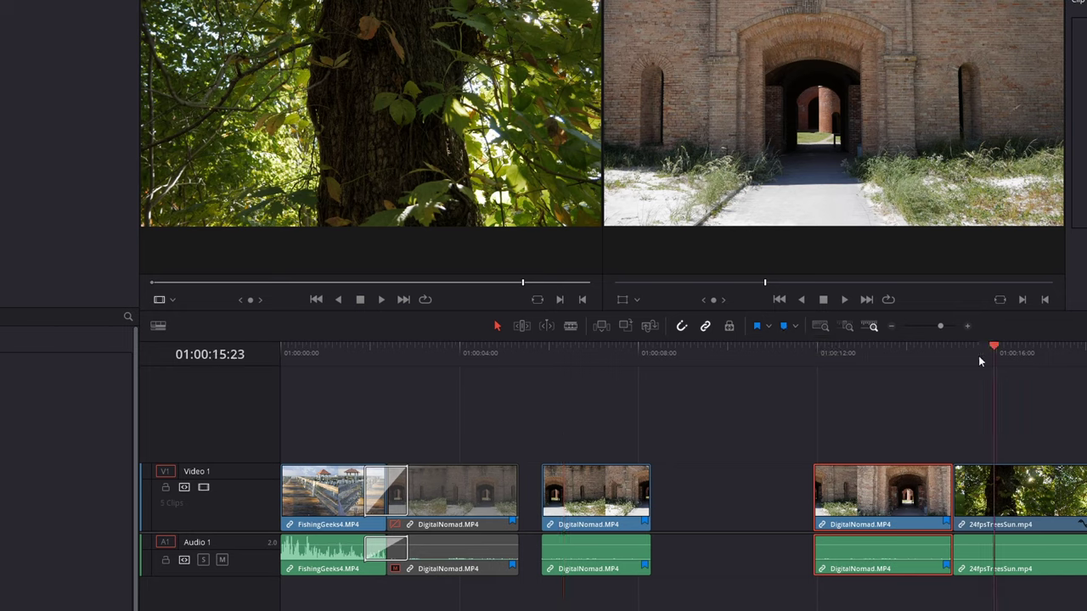
{"action": "left_click", "coordinate": [798, 326]}
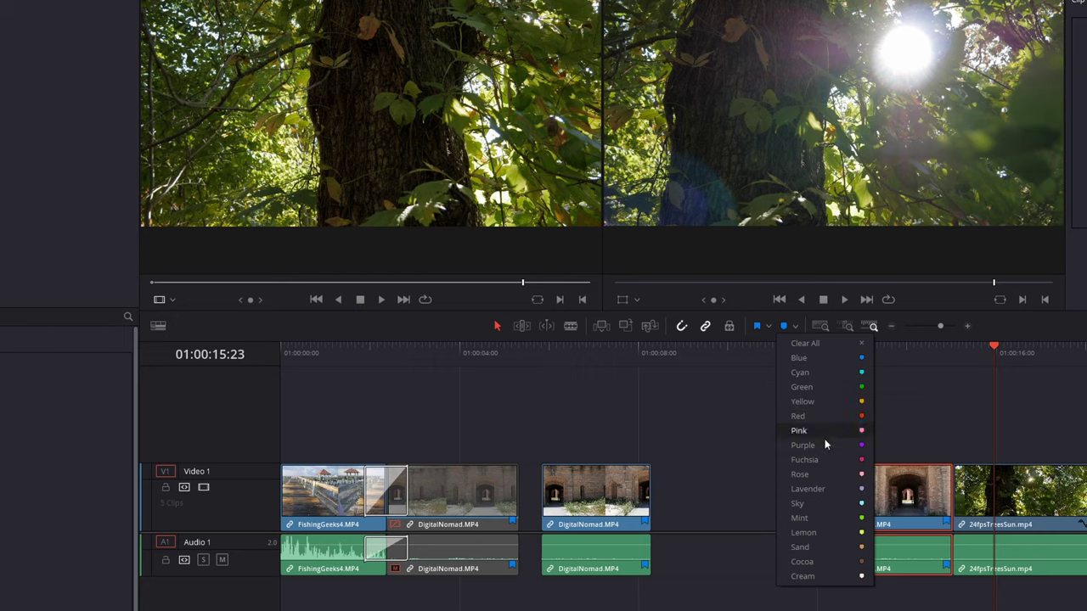
{"action": "left_click", "coordinate": [818, 401]}
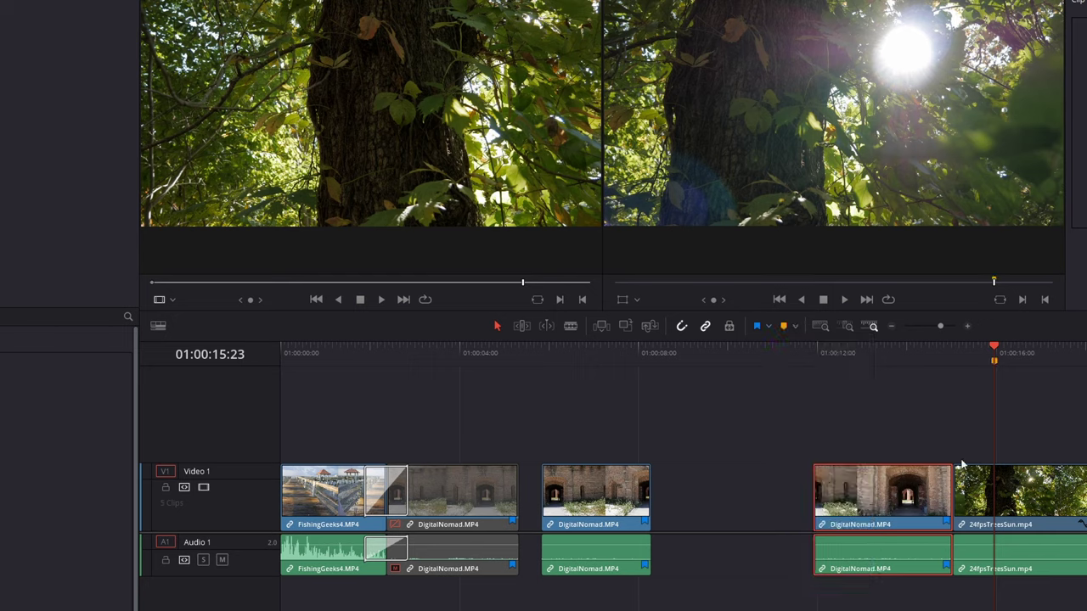
{"action": "double_click", "coordinate": [995, 362]}
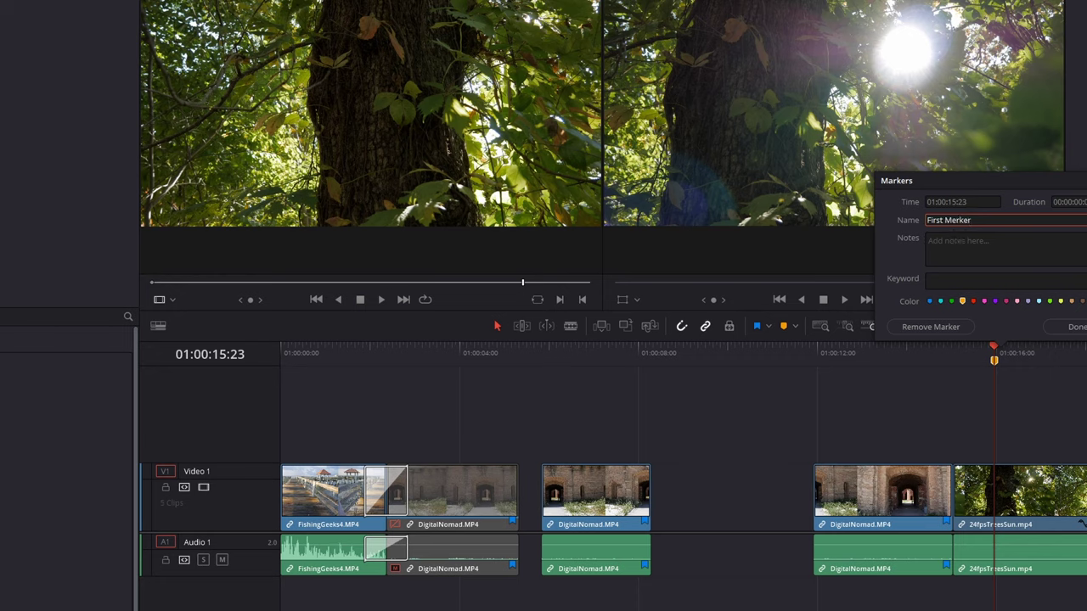
{"action": "left_click", "coordinate": [1068, 327]}
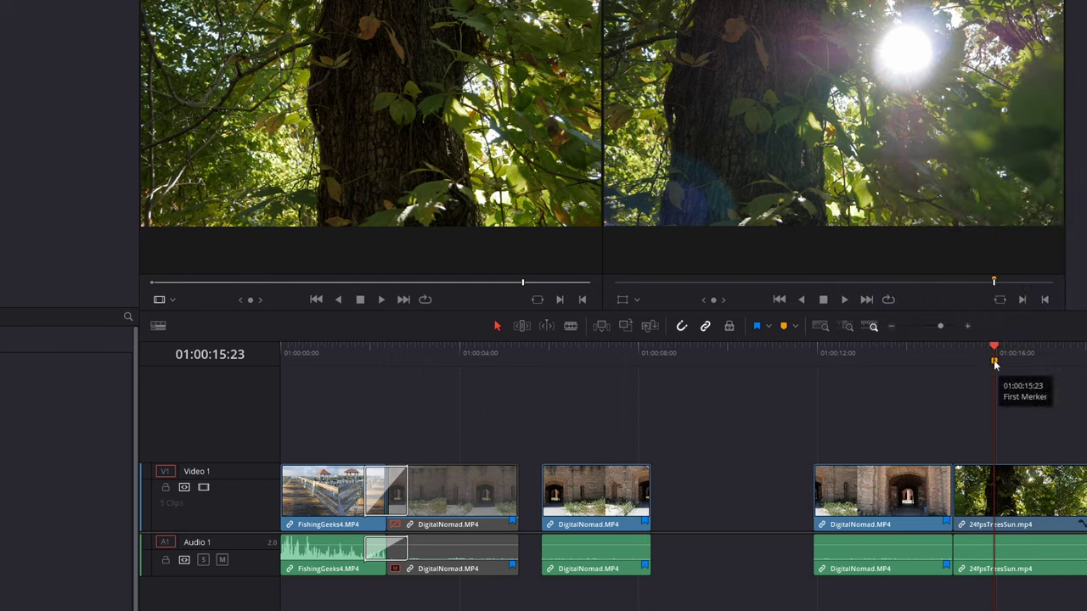
Remove all markers from the timeline
{"action": "right_click", "coordinate": [993, 360]}
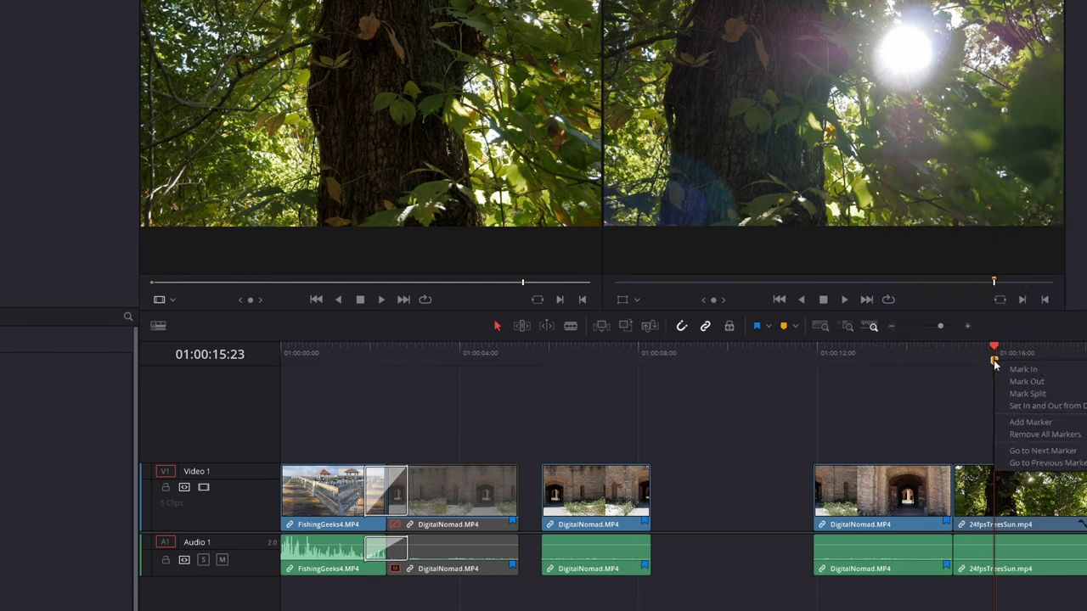
{"action": "left_click", "coordinate": [1046, 435]}
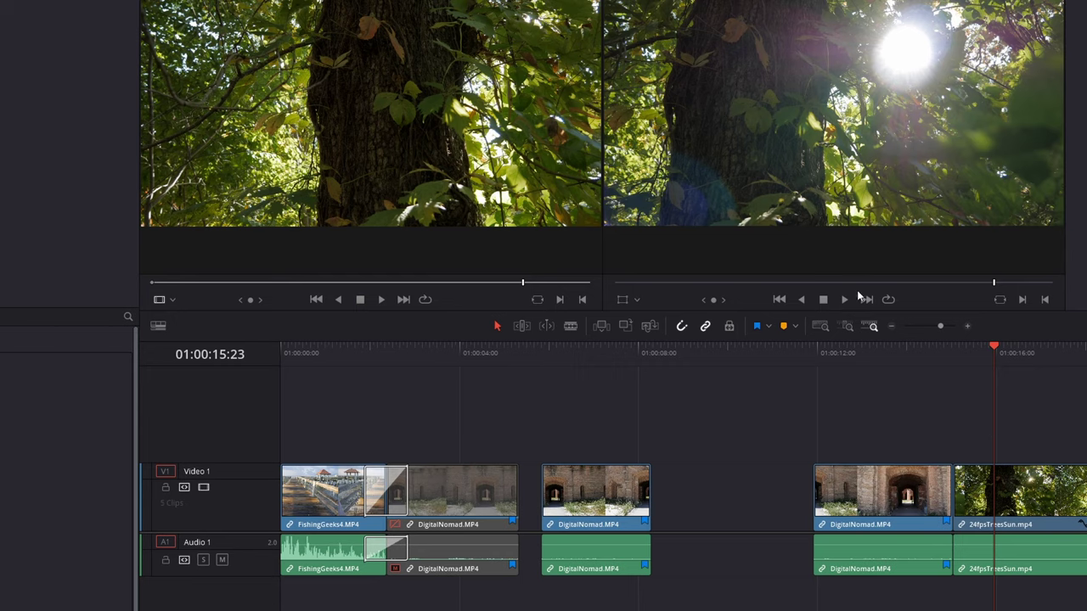
Compare the full-extent, detail and custom timeline zooms, and adjust the zoom level around the playhead
{"action": "left_click", "coordinate": [818, 326]}
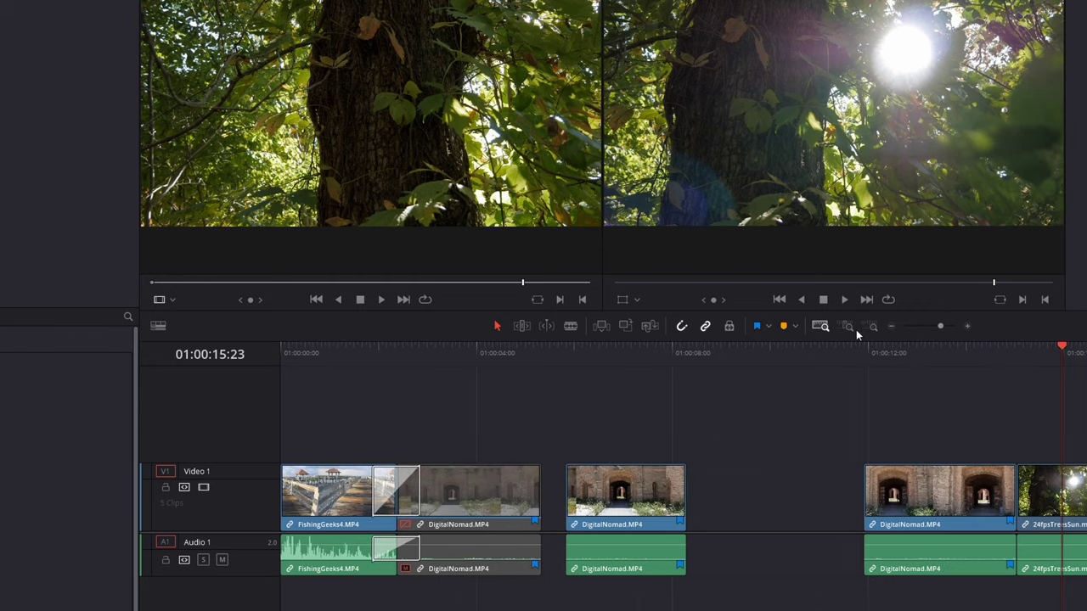
{"action": "left_click", "coordinate": [845, 328]}
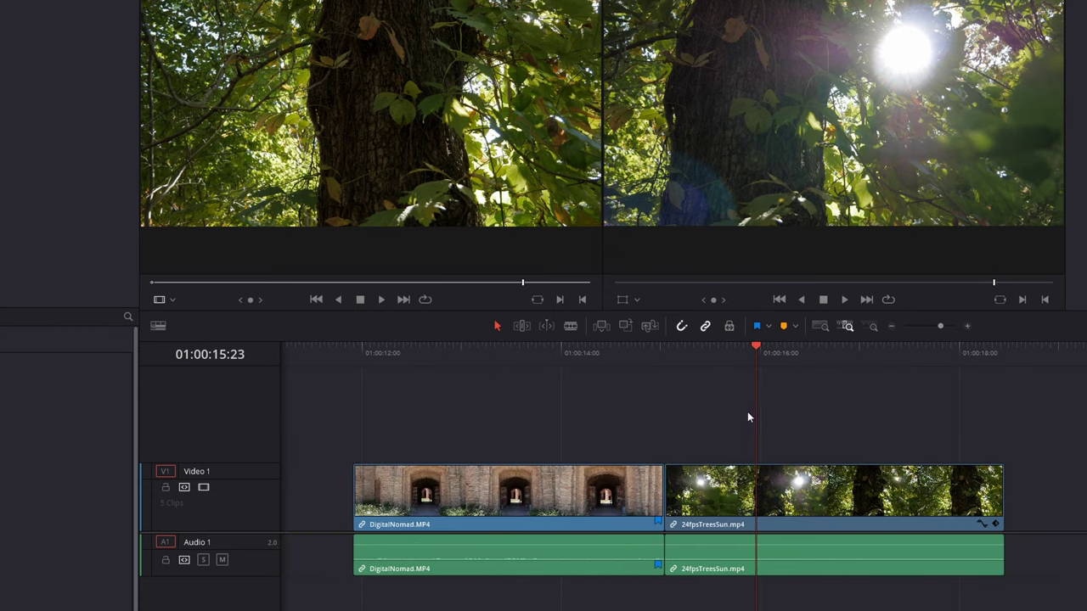
{"action": "left_click", "coordinate": [874, 328]}
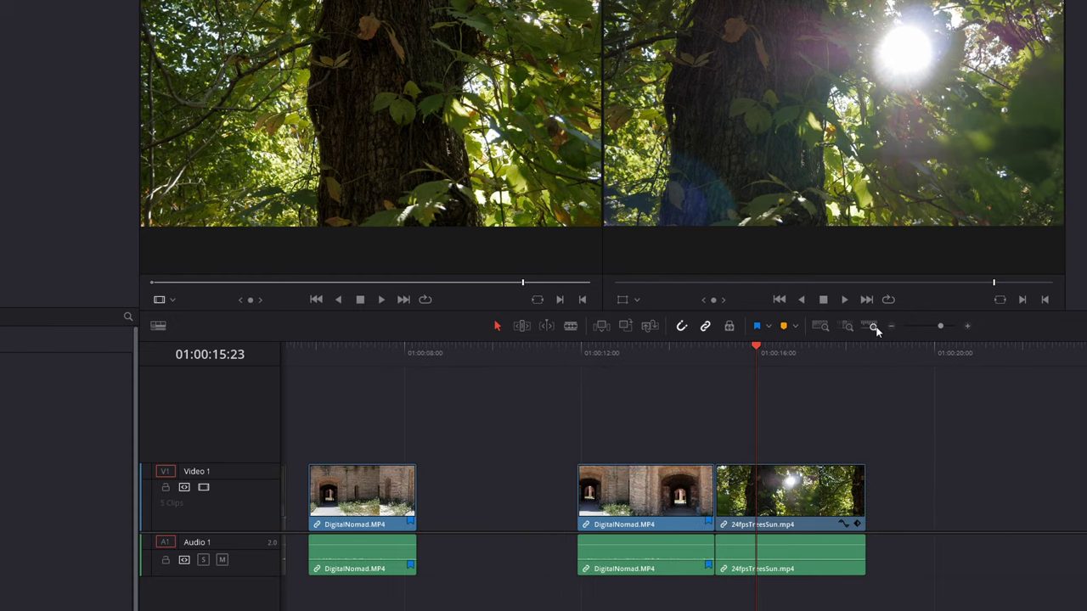
{"action": "mouse_move", "coordinate": [940, 327]}
{"action": "left_mouse_down"}
{"action": "mouse_move", "coordinate": [928, 326]}
{"action": "mouse_move", "coordinate": [948, 327]}
{"action": "left_mouse_up"}
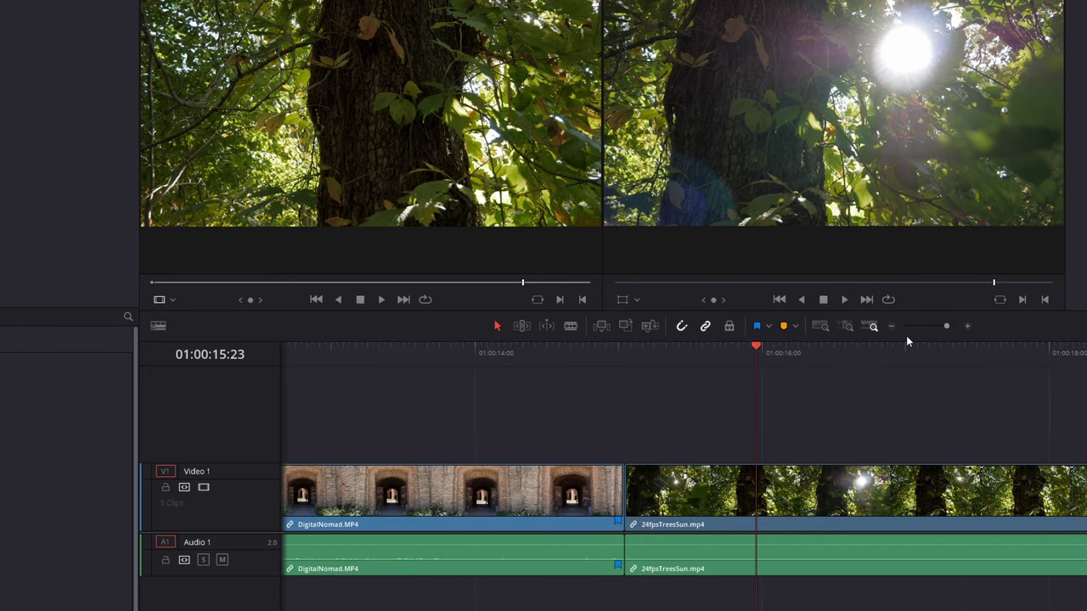
{"action": "left_click", "coordinate": [848, 328]}
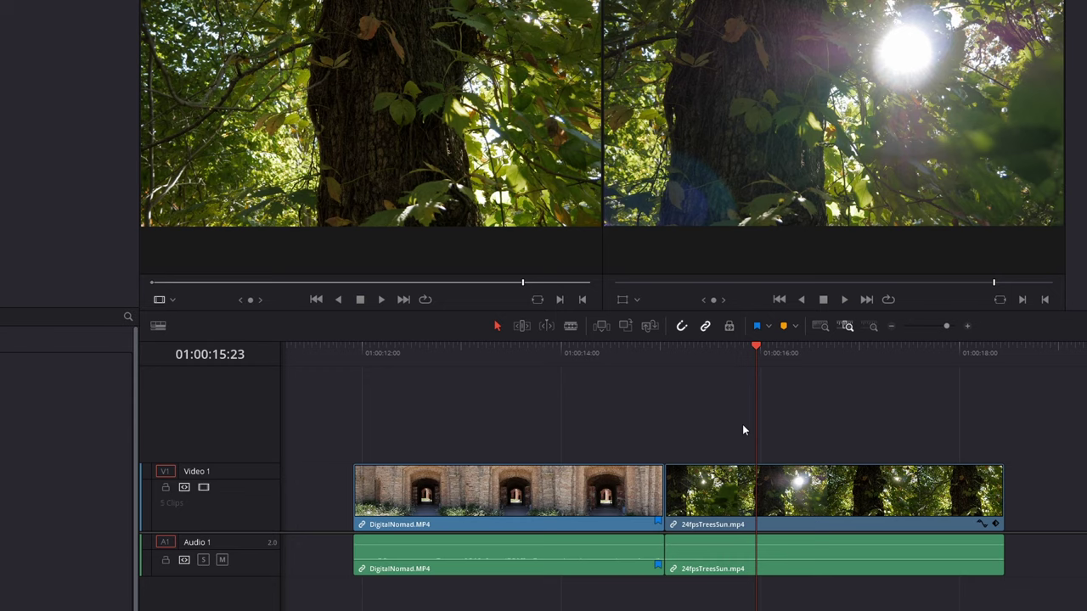
{"action": "scroll", "coordinate": [742, 423], "scroll_direction": "down", "scroll_amount": 5}
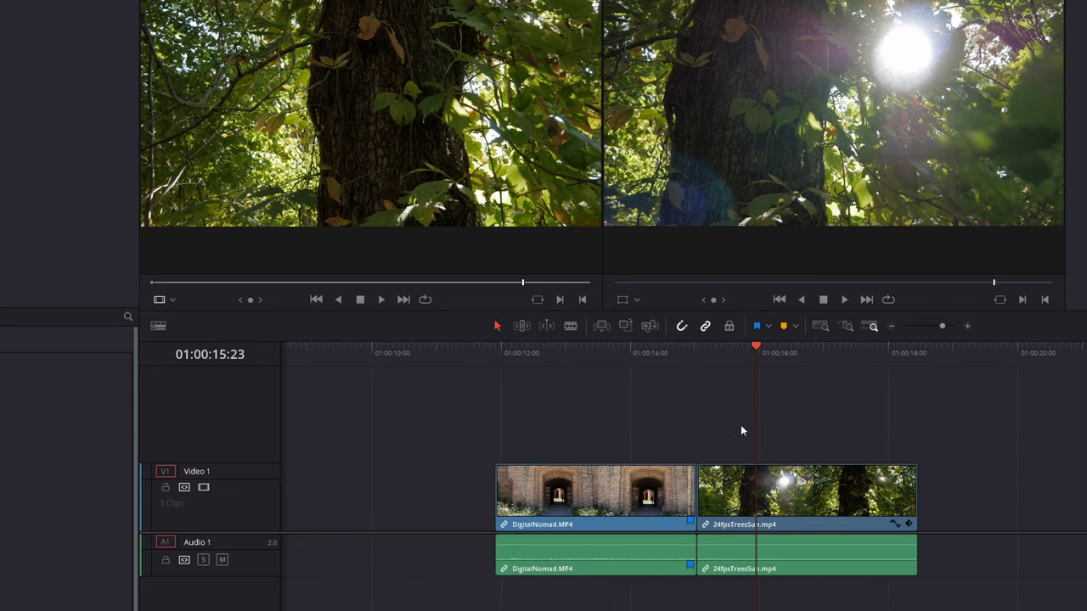
{"action": "scroll", "coordinate": [586, 435], "scroll_direction": "up", "scroll_amount": 4}
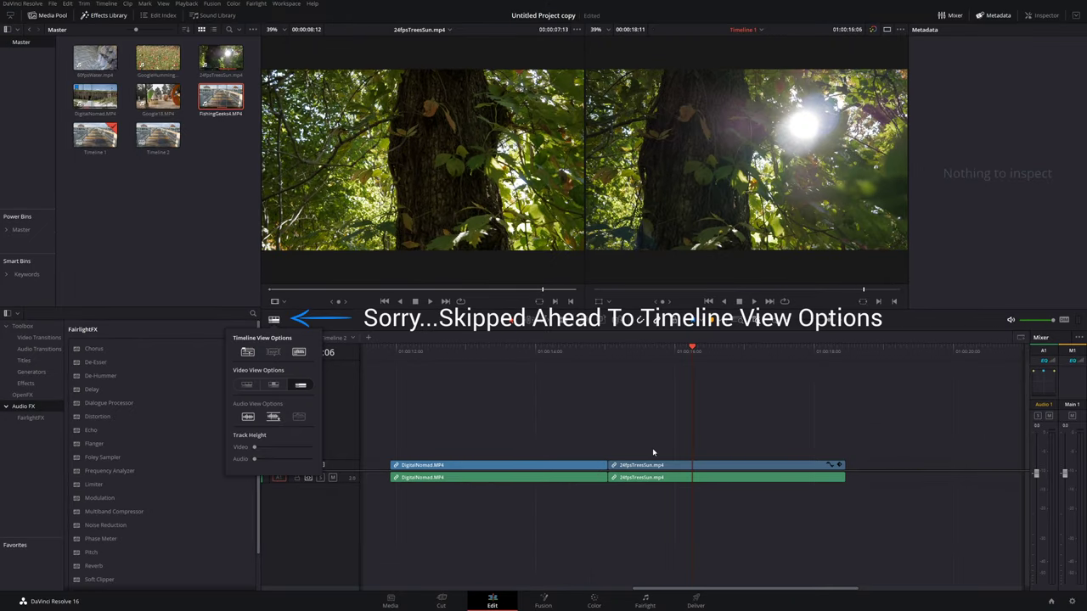
Set the video view to filmstrip thumbnails and increase the video and audio track heights
{"action": "left_click", "coordinate": [248, 385]}
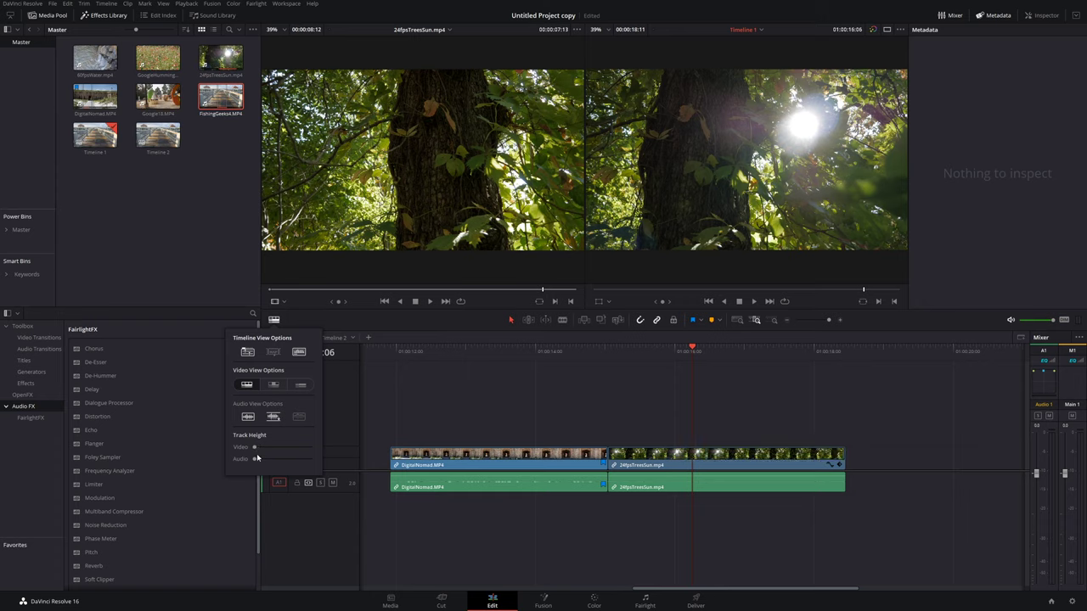
{"action": "left_click_drag", "start_coordinate": [255, 448], "coordinate": [286, 448]}
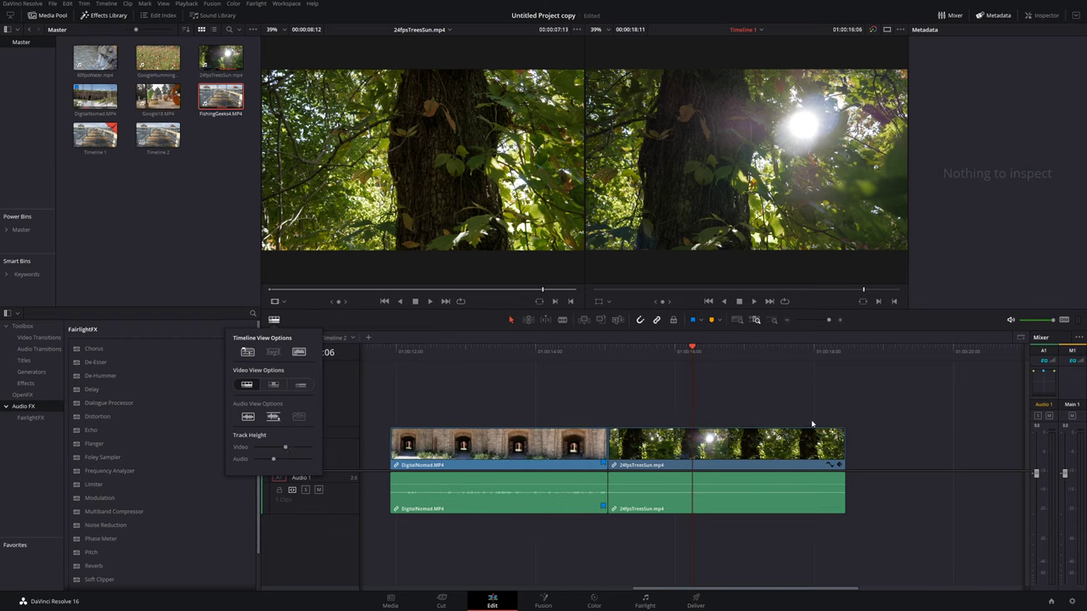
Place the playhead at 01:00:01:07 in the FishingGeeks4 clip near the start of the timeline
{"action": "scroll", "coordinate": [795, 427], "scroll_direction": "up", "scroll_amount": 5}
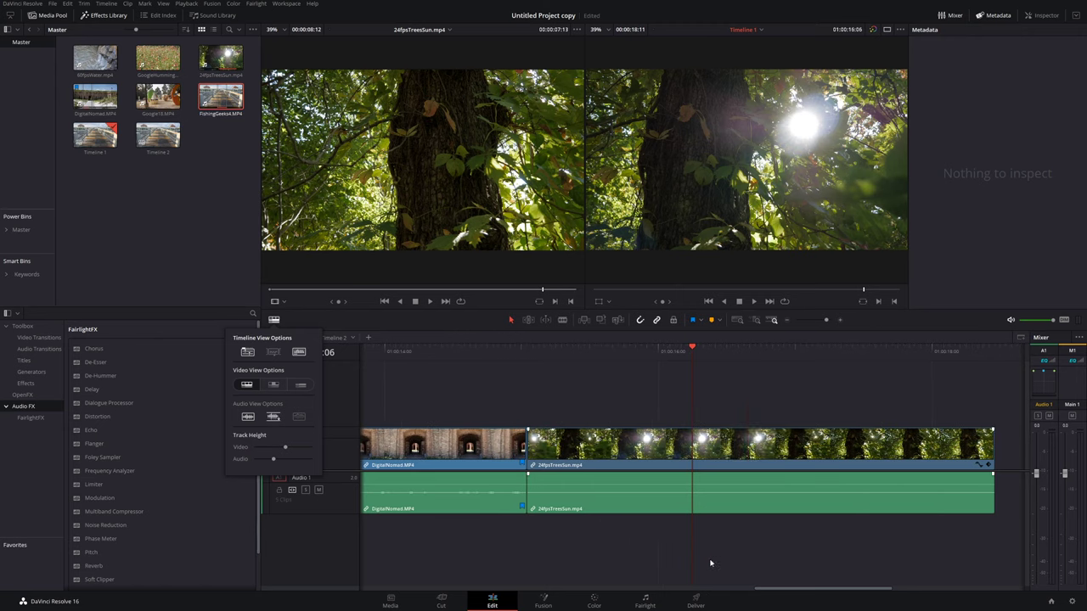
{"action": "left_click_drag", "start_coordinate": [773, 591], "coordinate": [378, 591]}
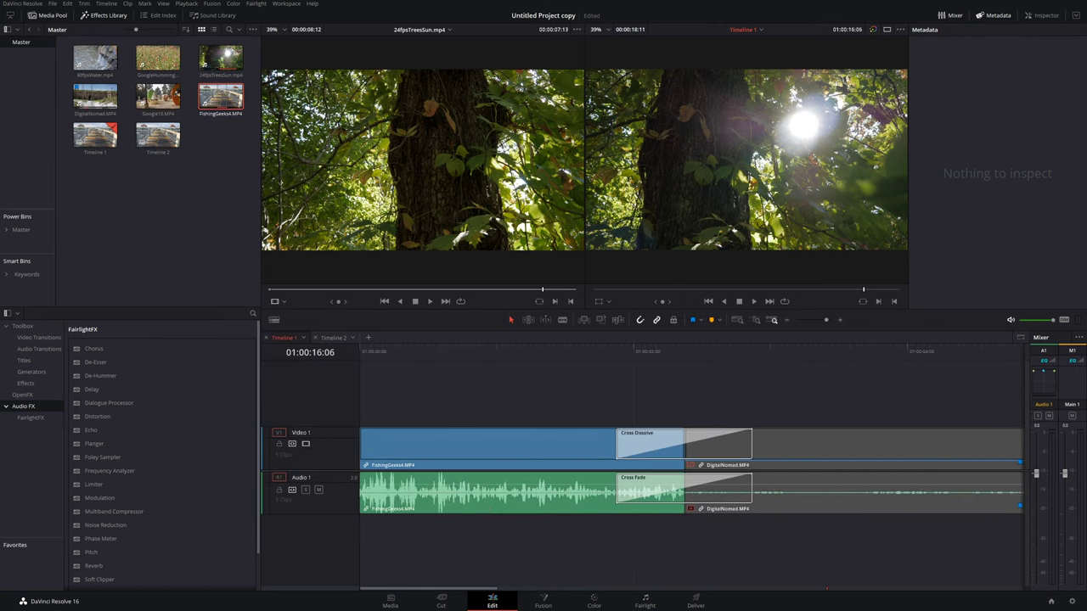
{"action": "left_click", "coordinate": [537, 360]}
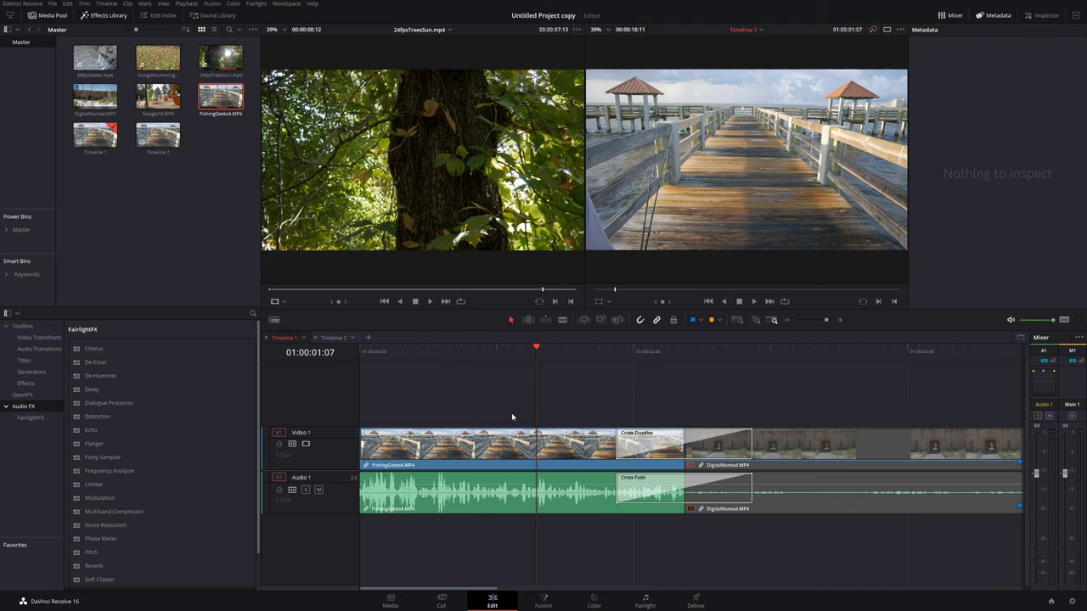
Switch the audio waveform display to rectified, toggle the waveform border option, and lower the FishingGeeks4 clip's audio level on Audio 1
{"action": "left_click", "coordinate": [273, 320]}
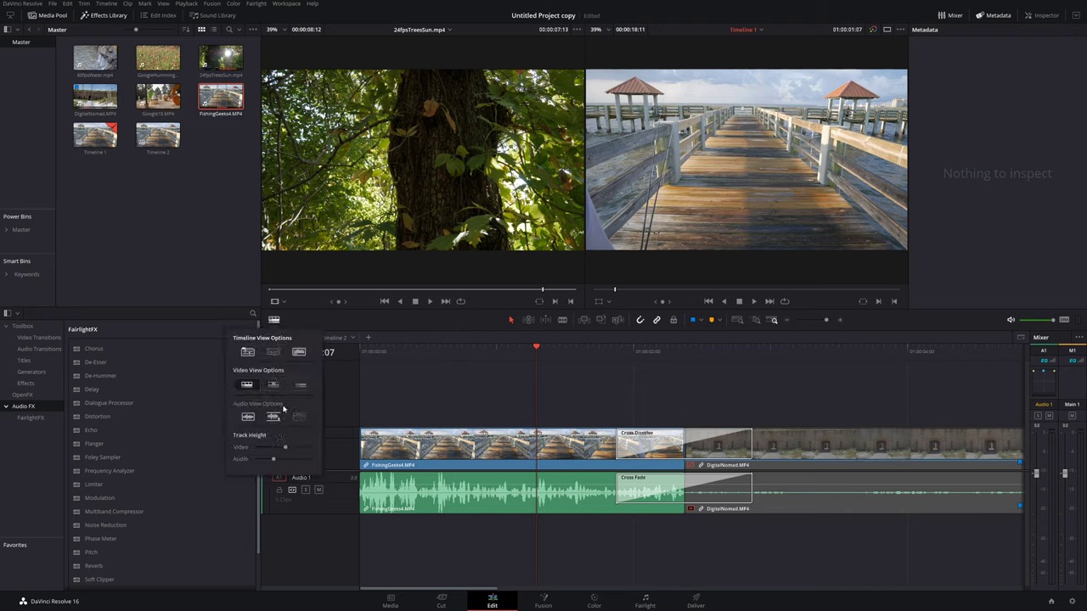
{"action": "left_click", "coordinate": [249, 418]}
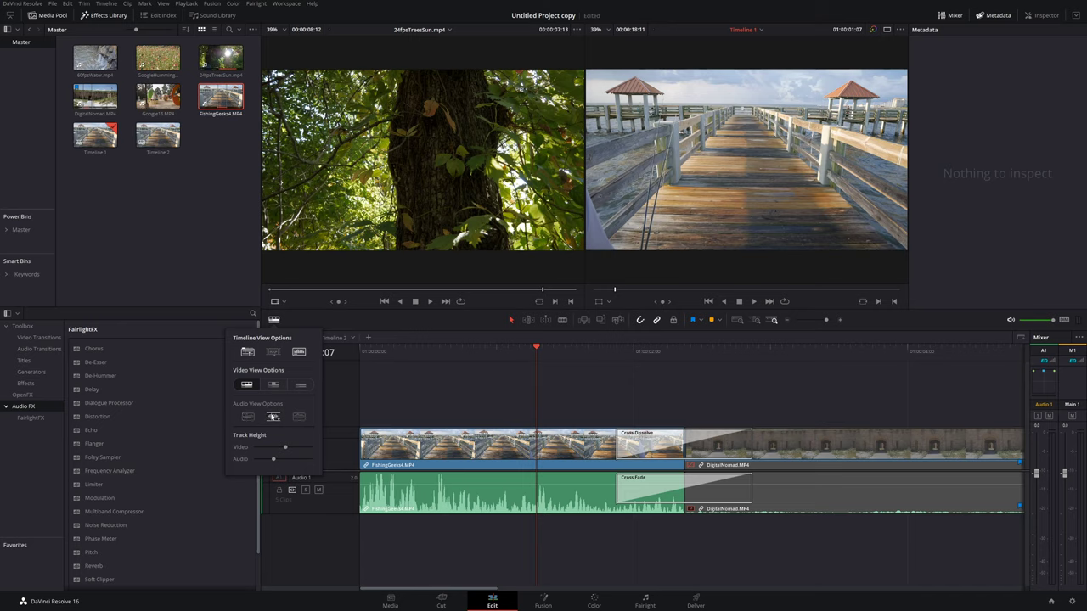
{"action": "left_click", "coordinate": [272, 417]}
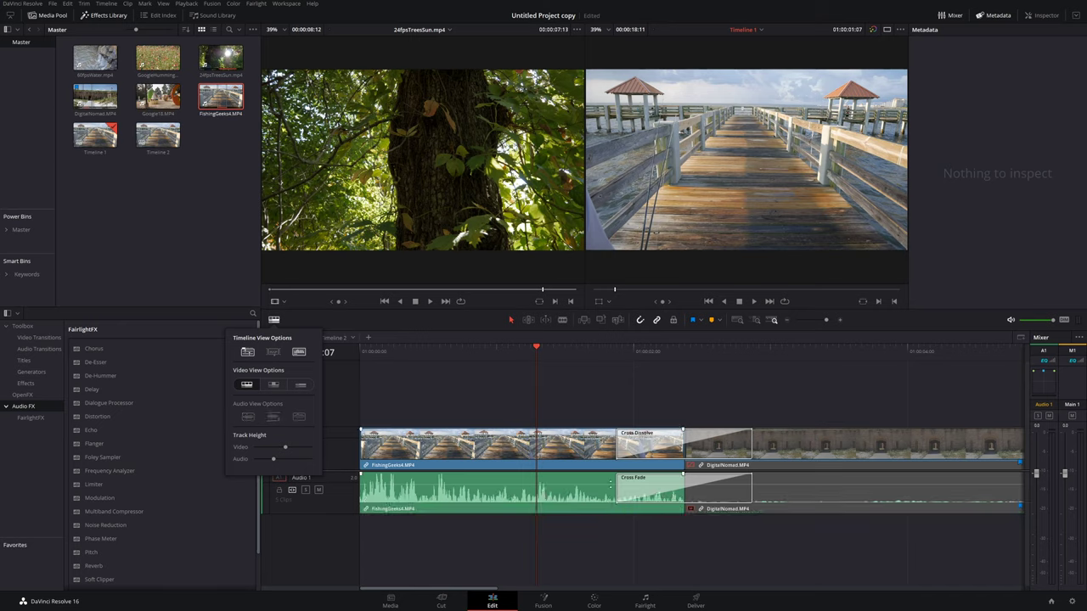
{"action": "left_click_drag", "start_coordinate": [592, 482], "coordinate": [593, 486]}
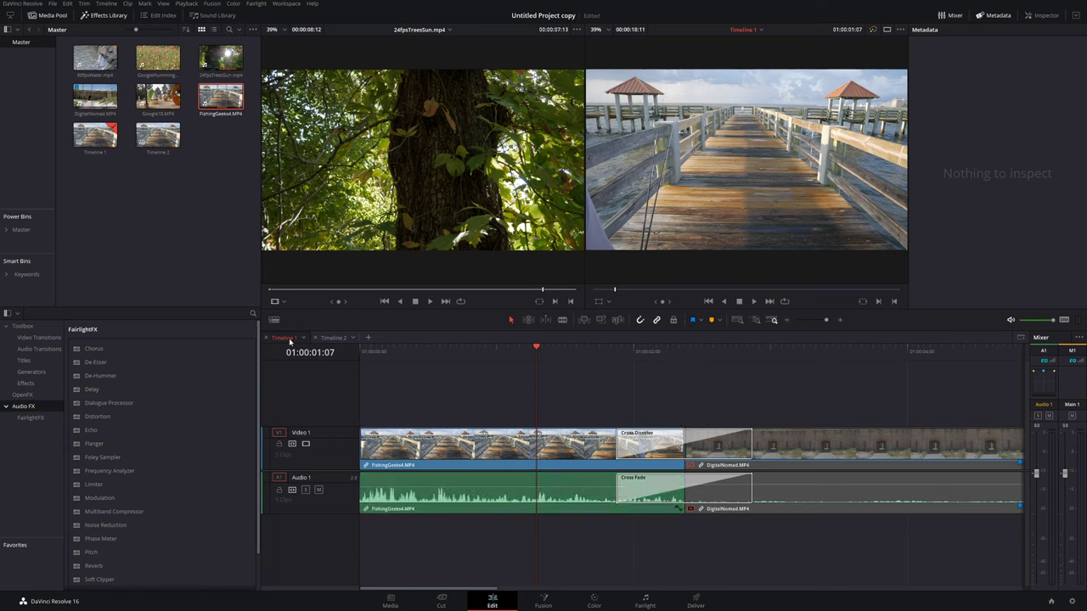
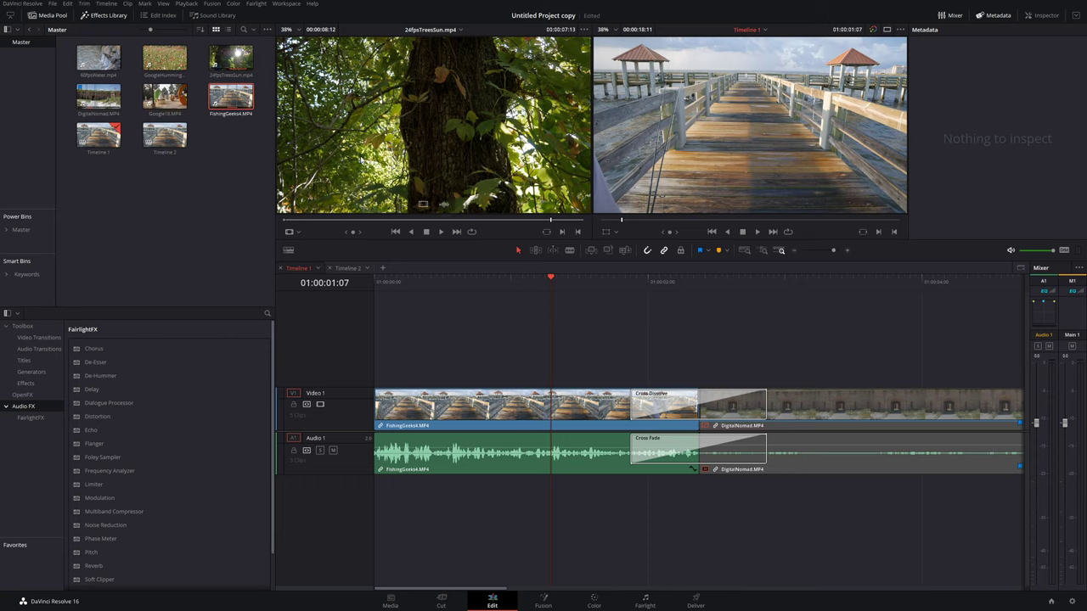
Reset the interface layout to its default arrangement
{"action": "left_click", "coordinate": [283, 4]}
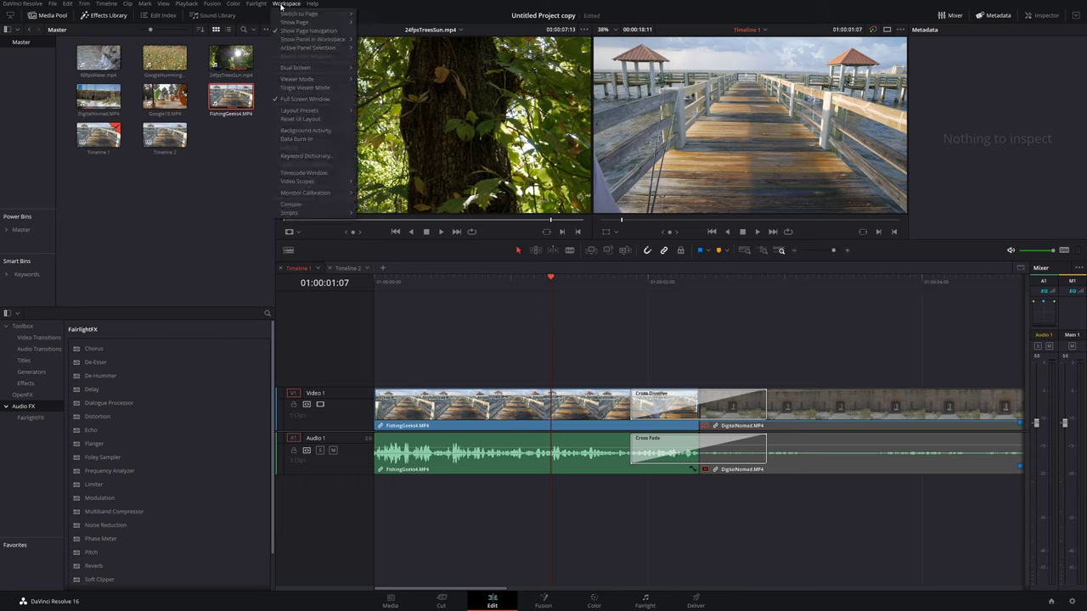
{"action": "left_click", "coordinate": [302, 119]}
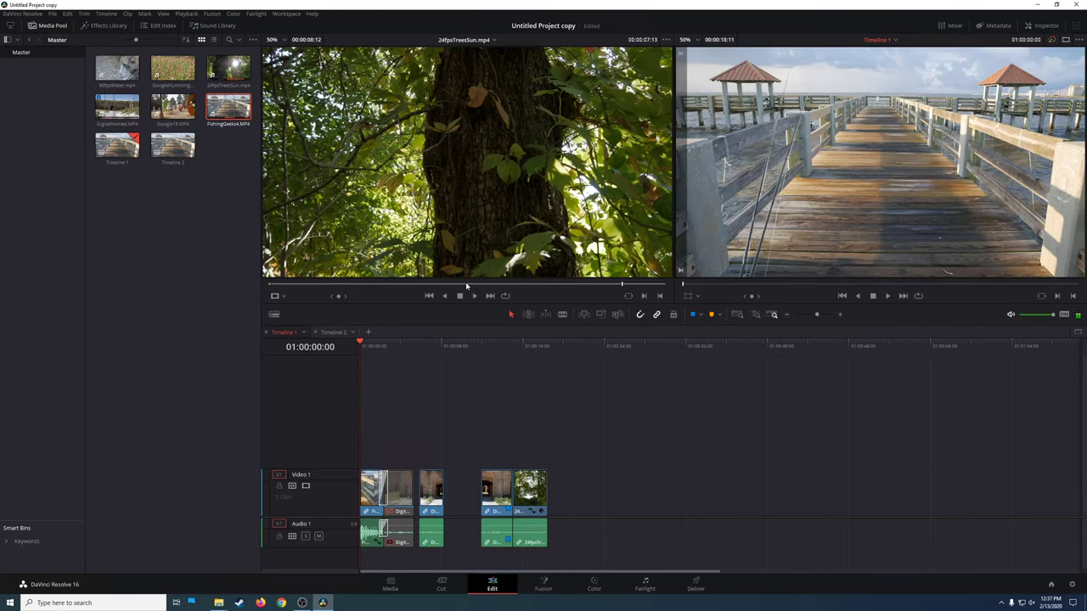
{"action": "left_click", "coordinate": [276, 15]}
{"action": "mouse_move", "coordinate": [310, 121]}
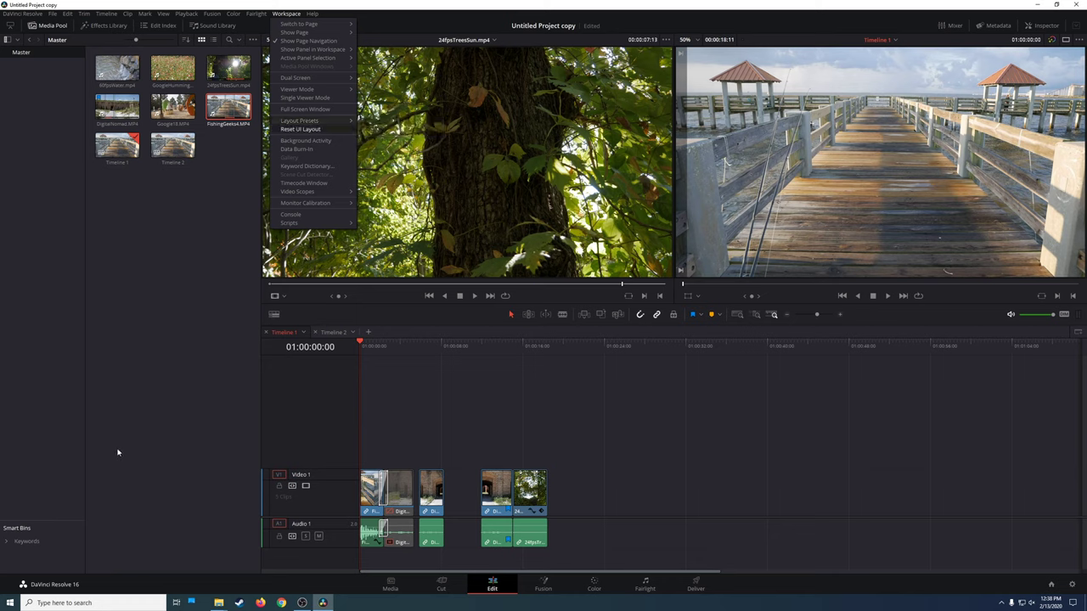
{"action": "left_click", "coordinate": [391, 423]}
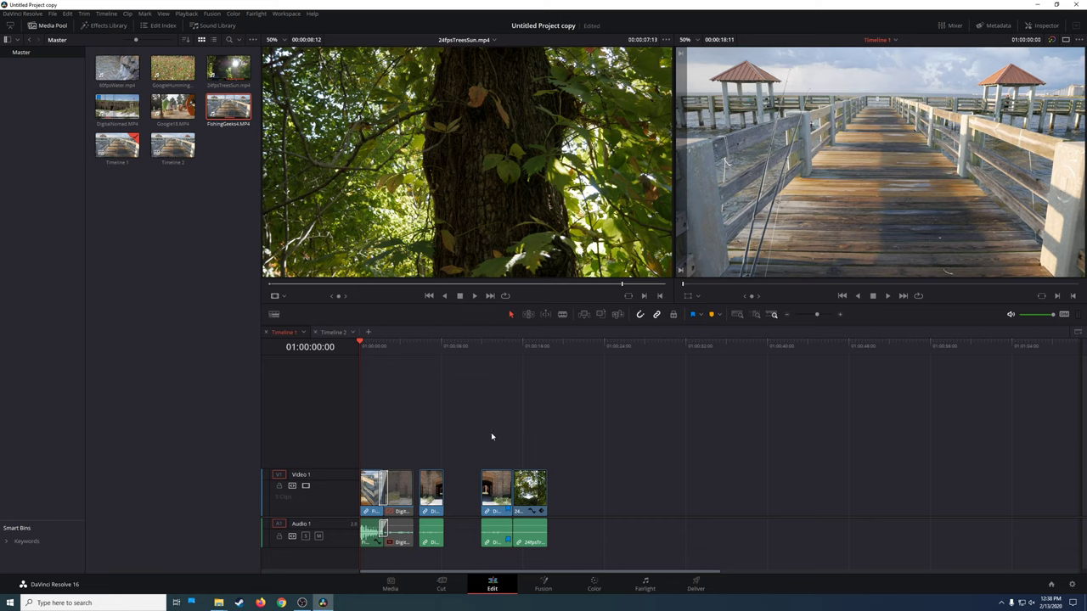
Enlarge the timeline view around its first clips and place the playhead at 01:00:04:09
{"action": "scroll", "coordinate": [491, 429], "scroll_direction": "up", "scroll_amount": 3}
{"action": "scroll", "coordinate": [490, 429], "scroll_direction": "up", "scroll_amount": 3}
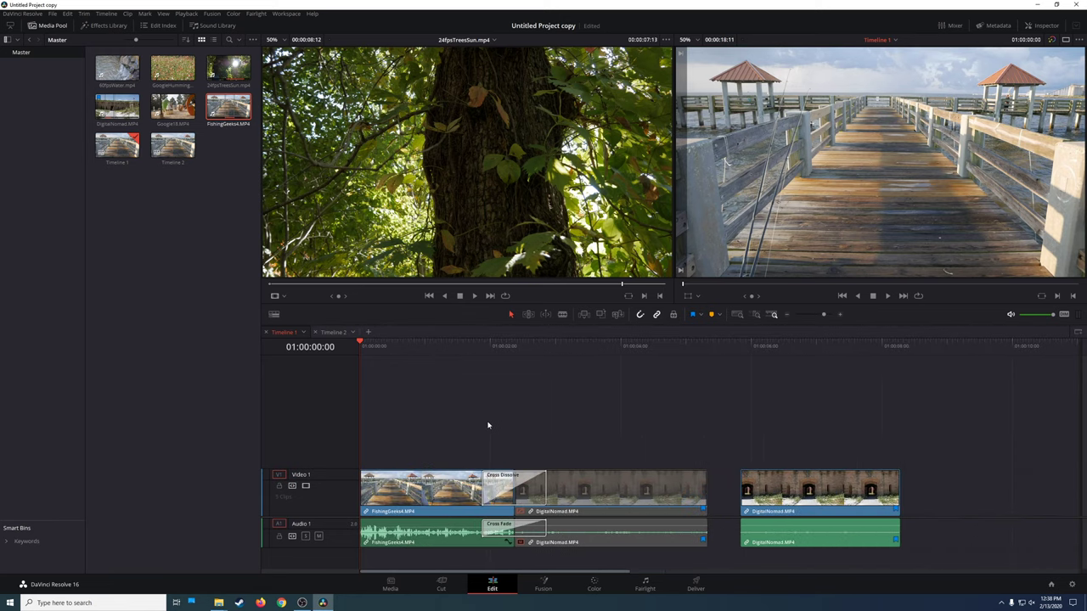
{"action": "left_click", "coordinate": [645, 344]}
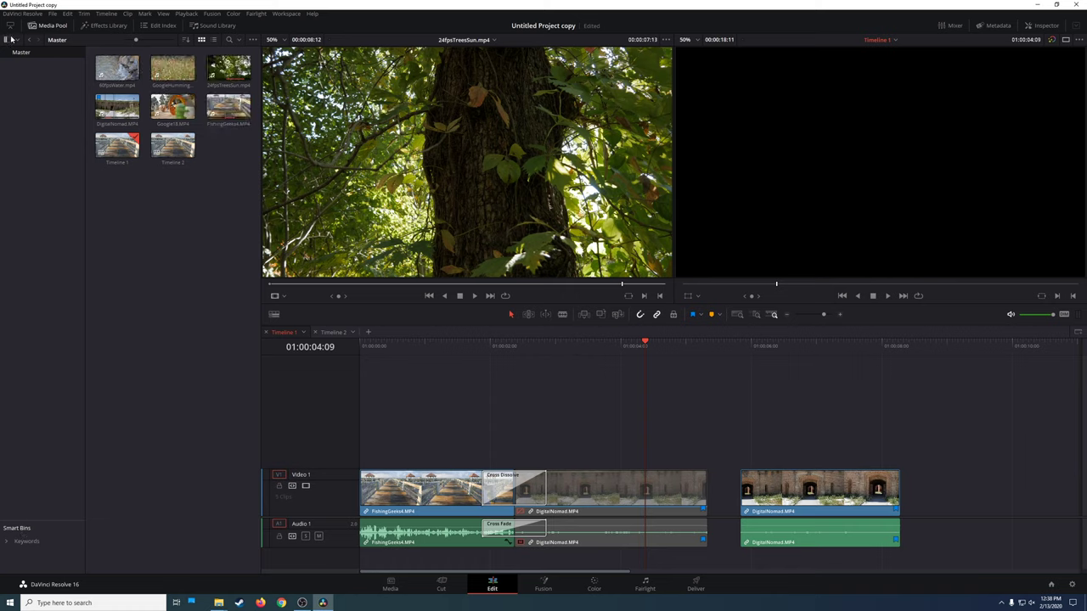
Hide and restore the media pool's bin list, and switch the media pool between half and full height
{"action": "left_click", "coordinate": [8, 41]}
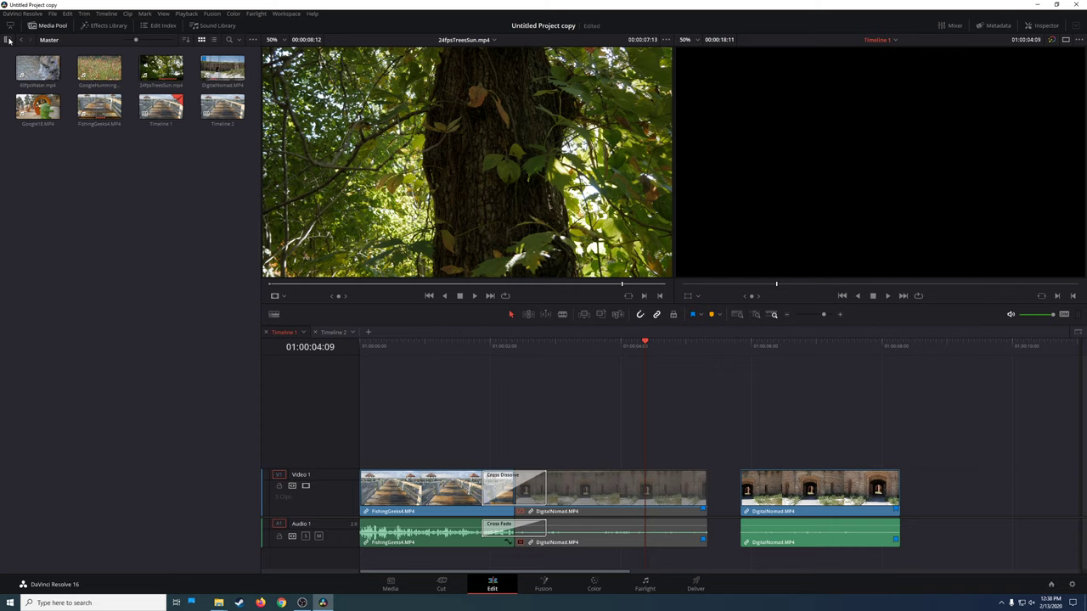
{"action": "left_click", "coordinate": [8, 41]}
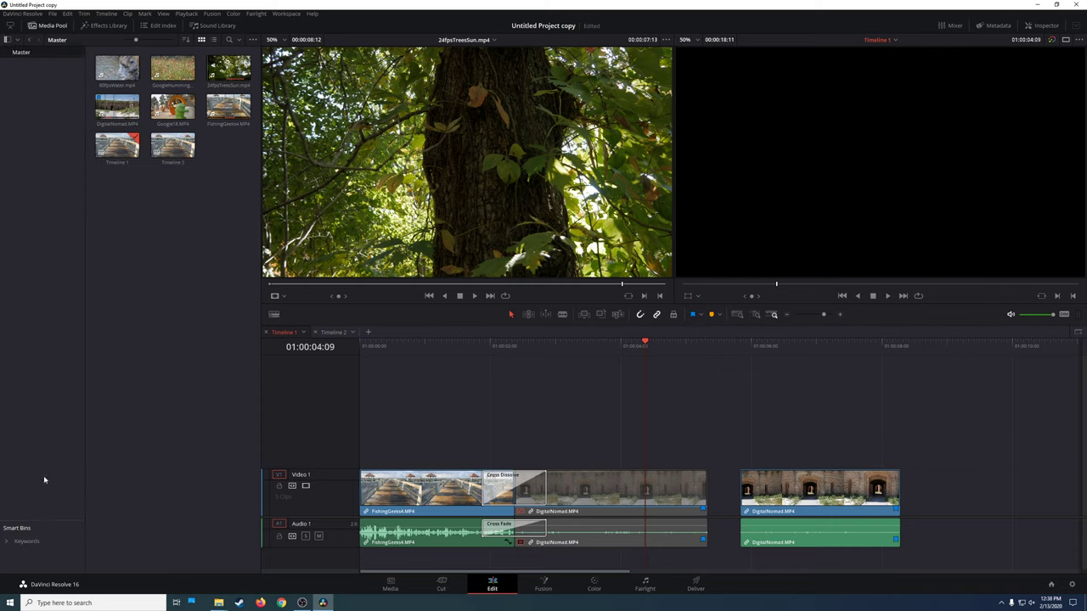
{"action": "left_click", "coordinate": [11, 25]}
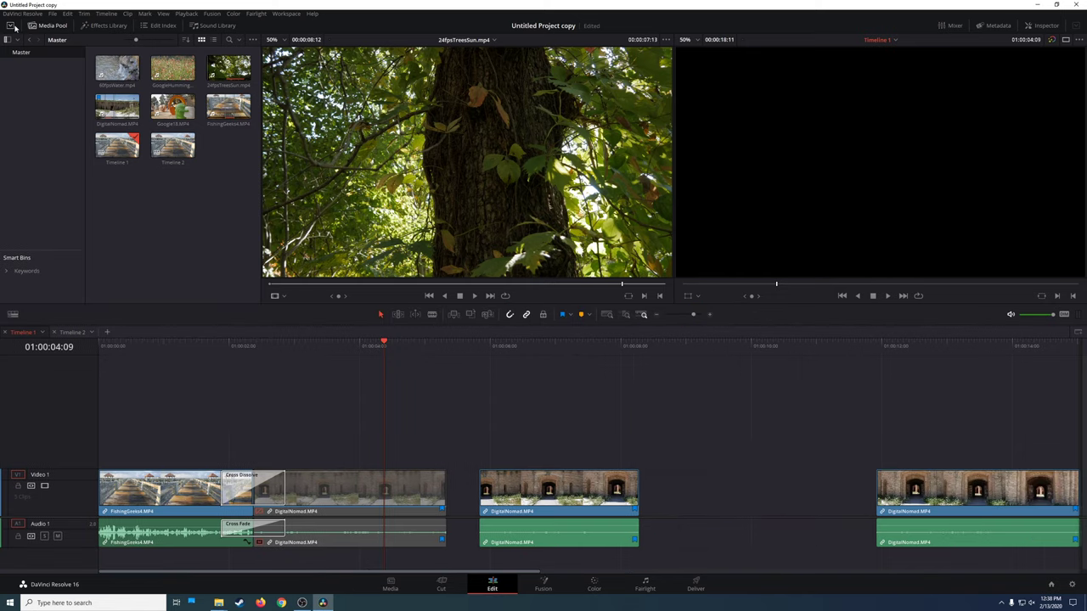
{"action": "left_click", "coordinate": [12, 27]}
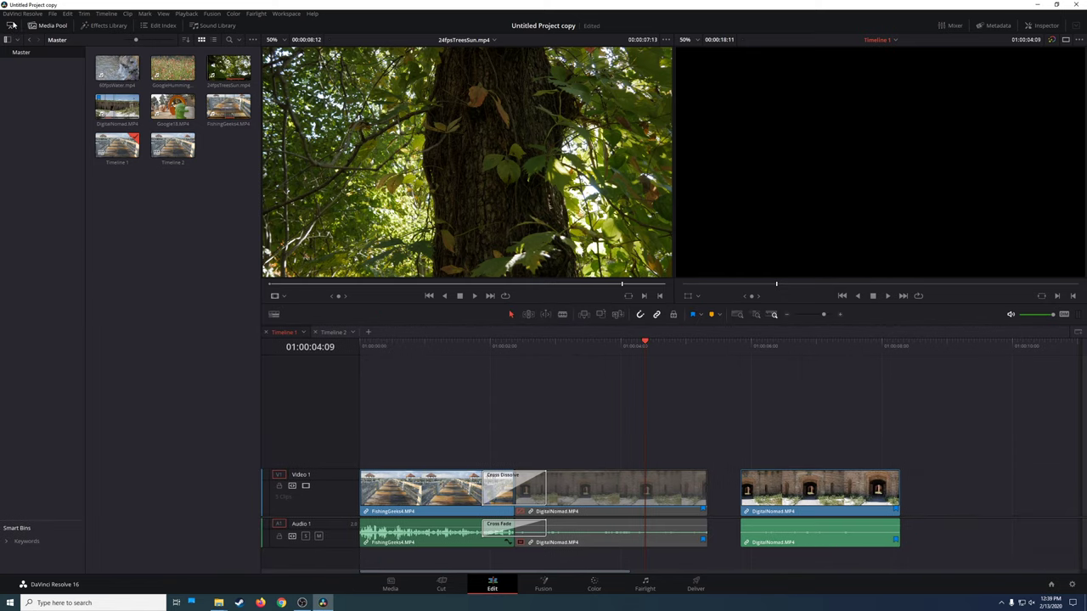
Look at the Effects Library, Edit Index and Sound Library in turn, and return to the Media Pool
{"action": "left_click", "coordinate": [102, 25]}
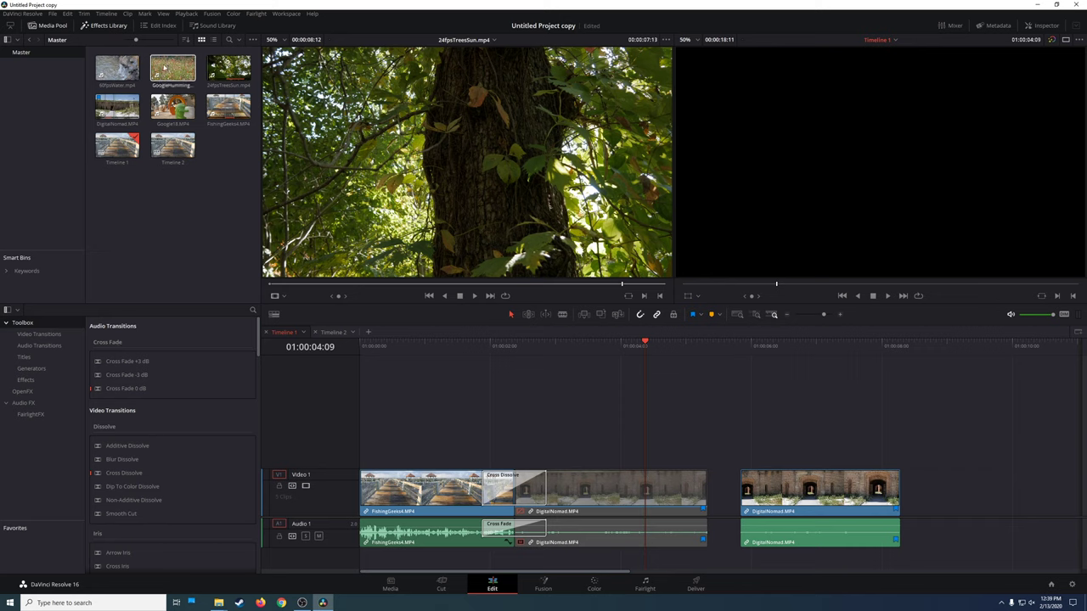
{"action": "left_click", "coordinate": [163, 25]}
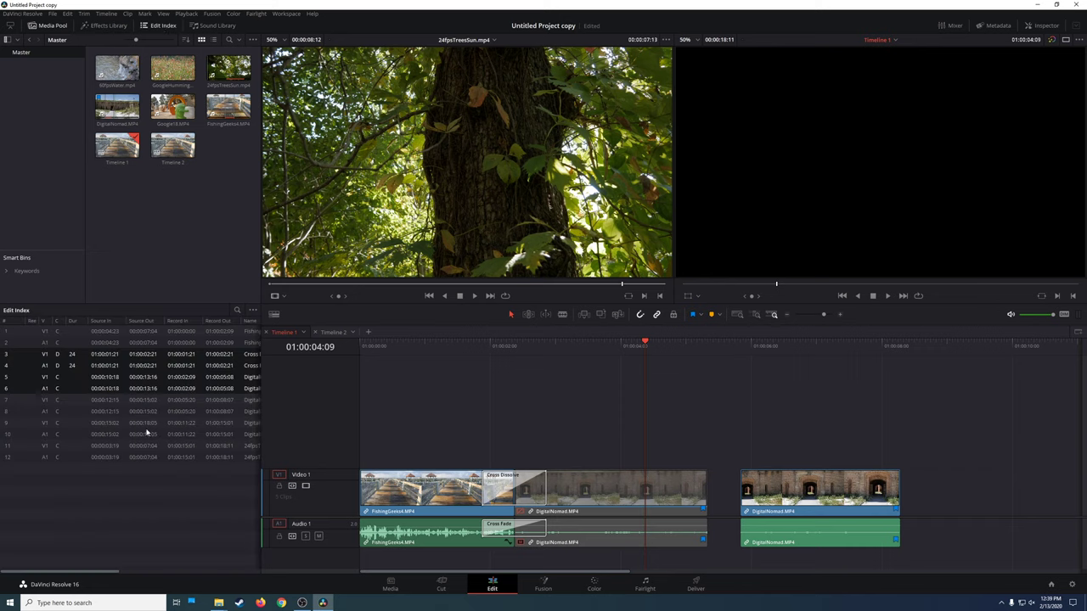
{"action": "mouse_move", "coordinate": [100, 571]}
{"action": "left_mouse_down"}
{"action": "mouse_move", "coordinate": [135, 570]}
{"action": "mouse_move", "coordinate": [102, 571]}
{"action": "left_mouse_up"}
{"action": "left_click", "coordinate": [223, 27]}
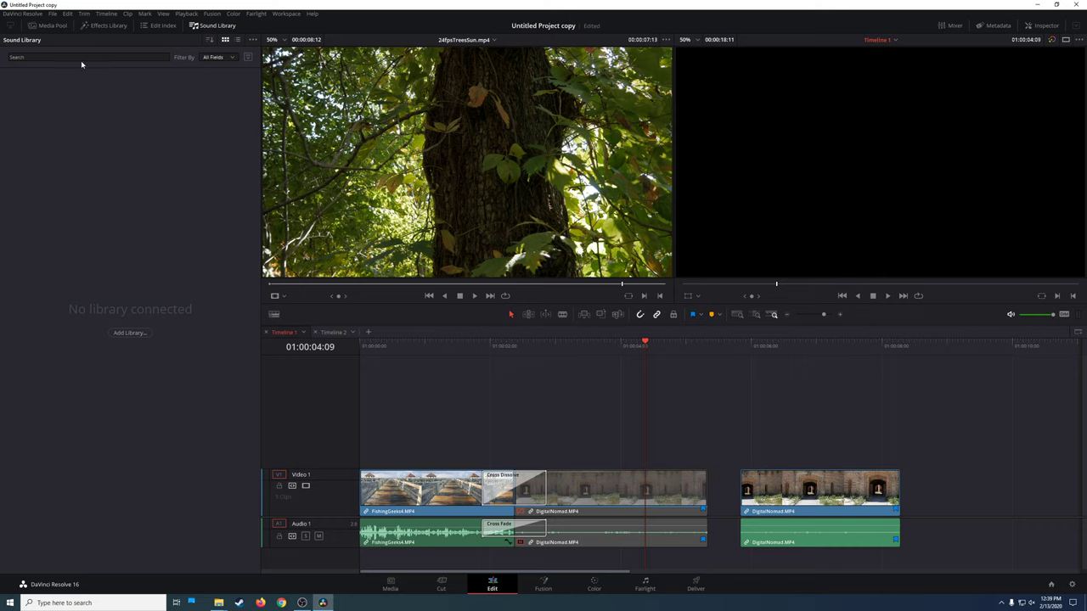
{"action": "left_click", "coordinate": [33, 29]}
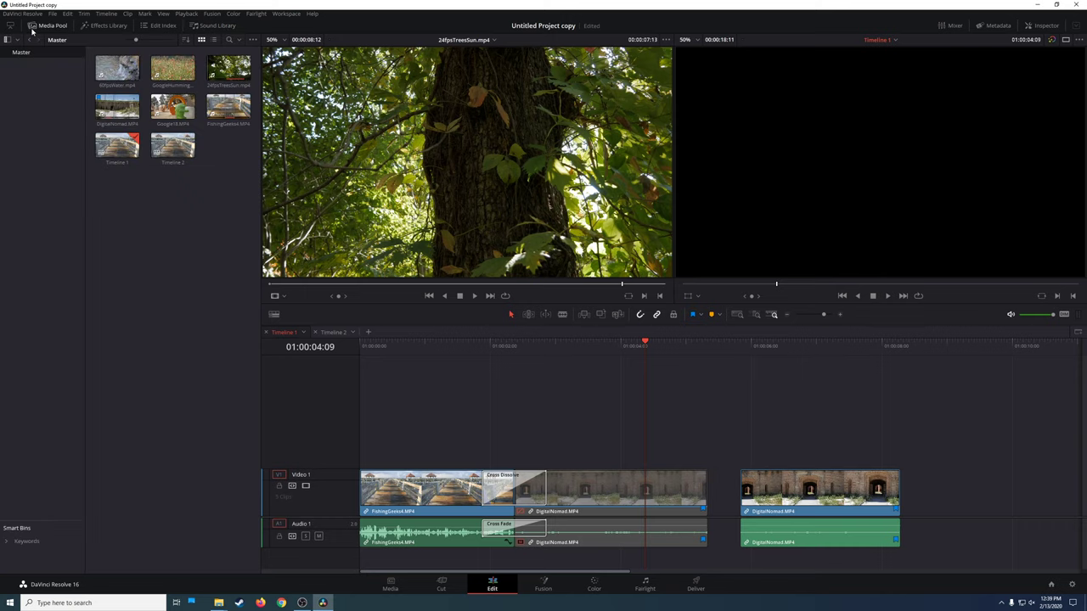
Show the Effects Library below the media pool and switch the program to full screen window mode
{"action": "left_click", "coordinate": [103, 25]}
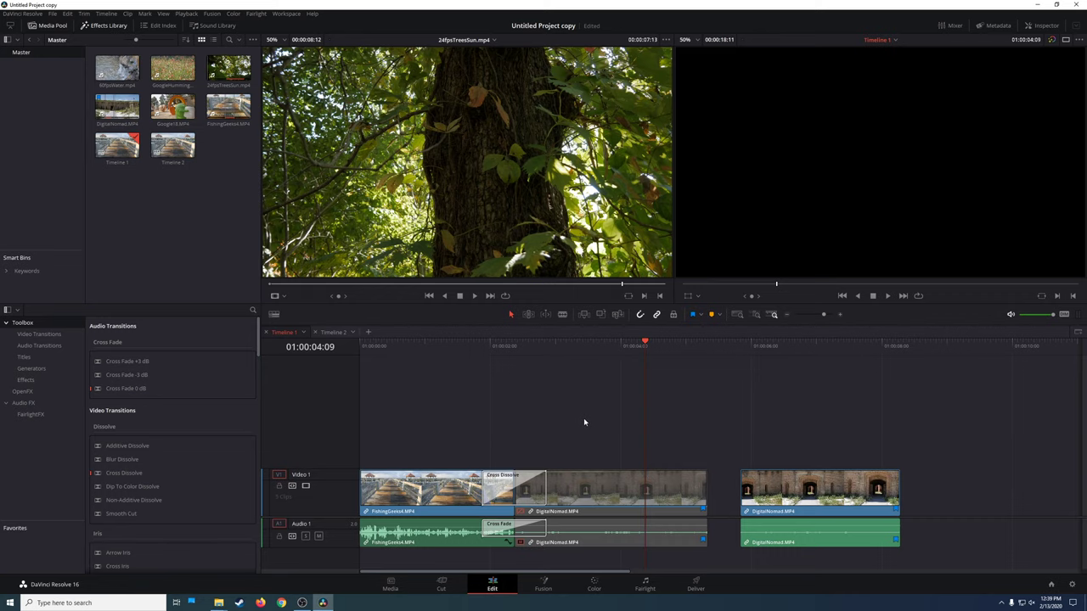
{"action": "key", "text": "ctrl+f"}
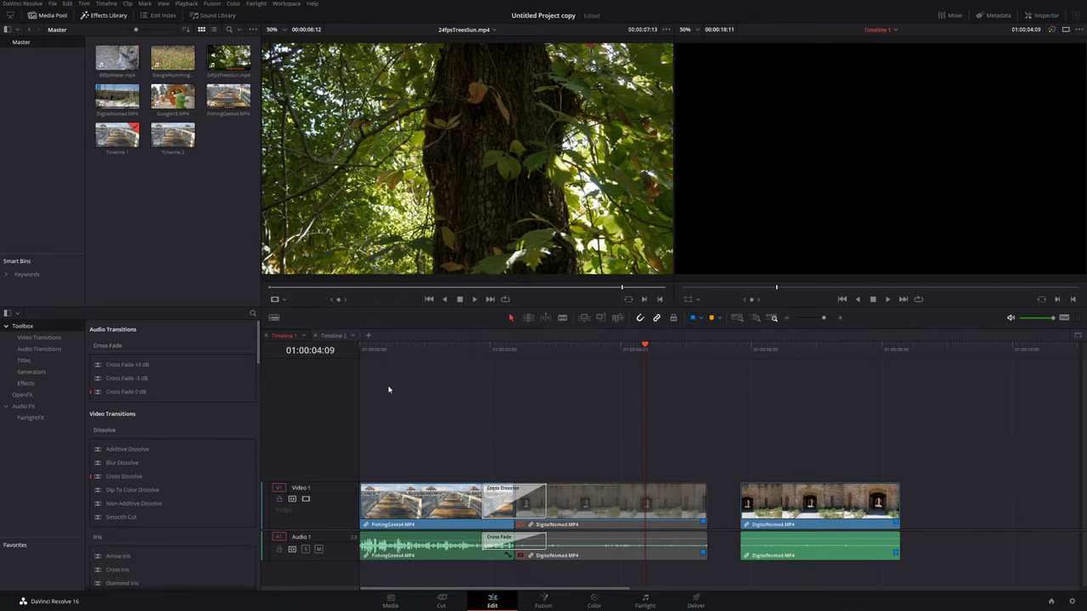
Delete all clips from Timeline 1 and return to the start of the empty timeline
{"action": "left_click_drag", "start_coordinate": [379, 376], "coordinate": [897, 565]}
{"action": "key", "text": "Delete"}
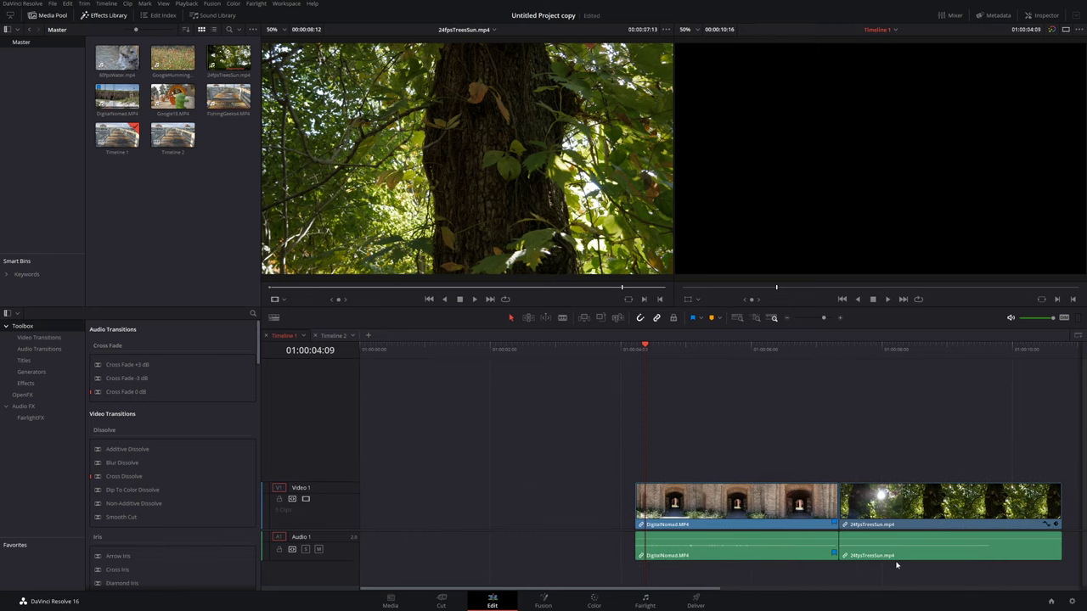
{"action": "left_click_drag", "start_coordinate": [698, 401], "coordinate": [787, 606]}
{"action": "key", "text": "Delete"}
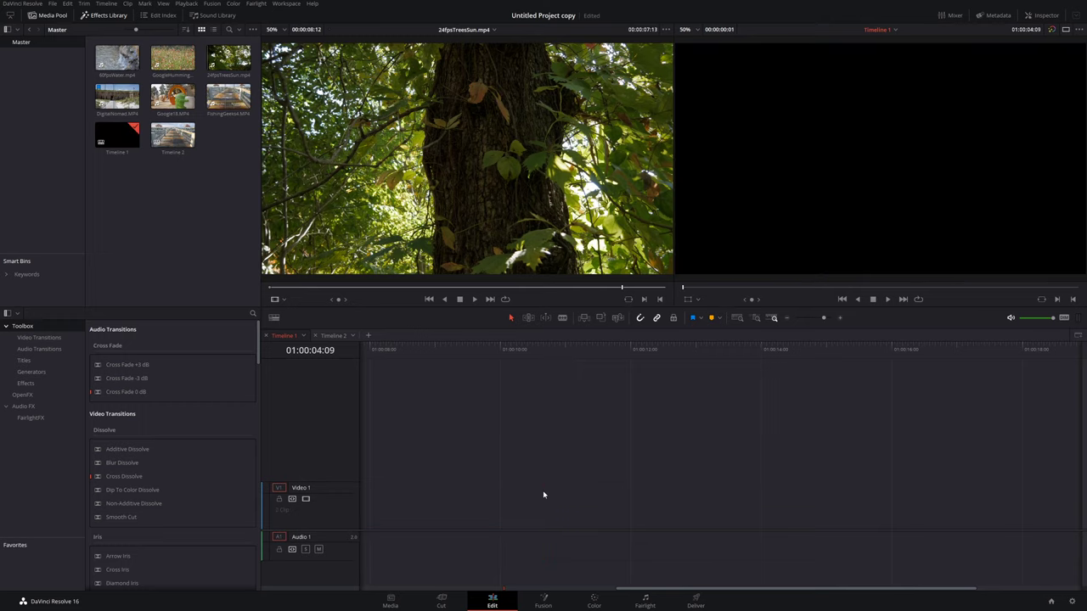
{"action": "left_click_drag", "start_coordinate": [651, 589], "coordinate": [391, 590]}
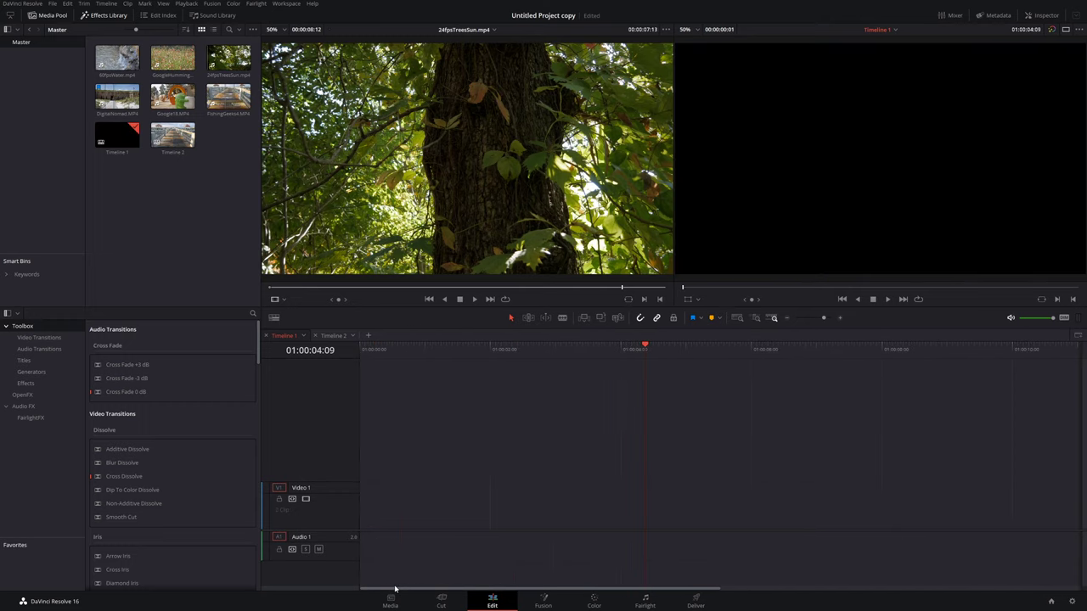
Set the playhead to 01:00:01:15 and place the FishingGeeks4 clip at the very start of Timeline 1
{"action": "left_click", "coordinate": [465, 429]}
{"action": "left_click", "coordinate": [229, 57]}
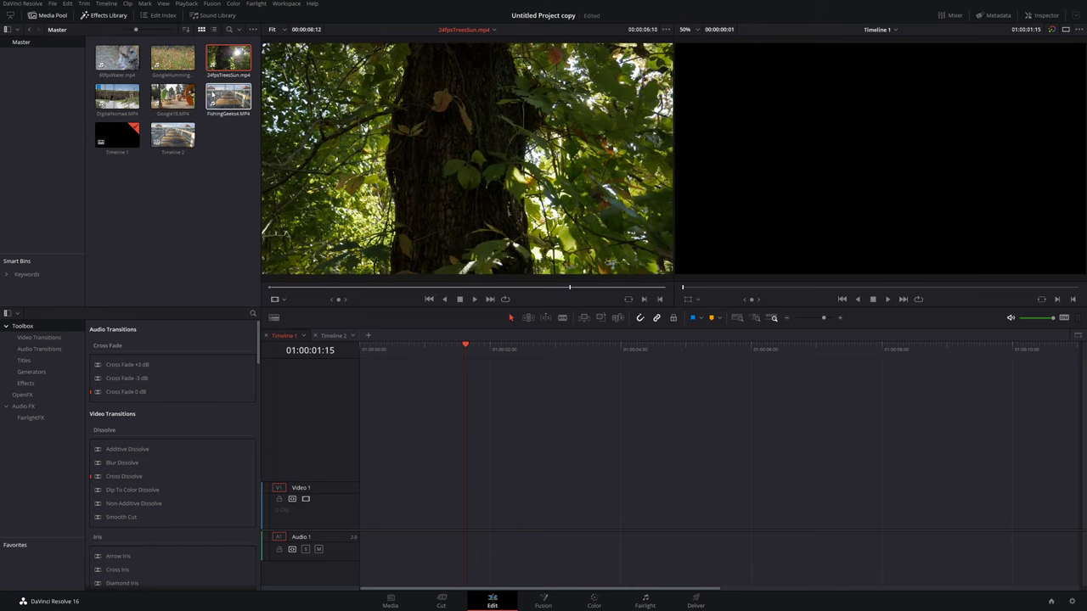
{"action": "left_click_drag", "start_coordinate": [236, 99], "coordinate": [416, 519]}
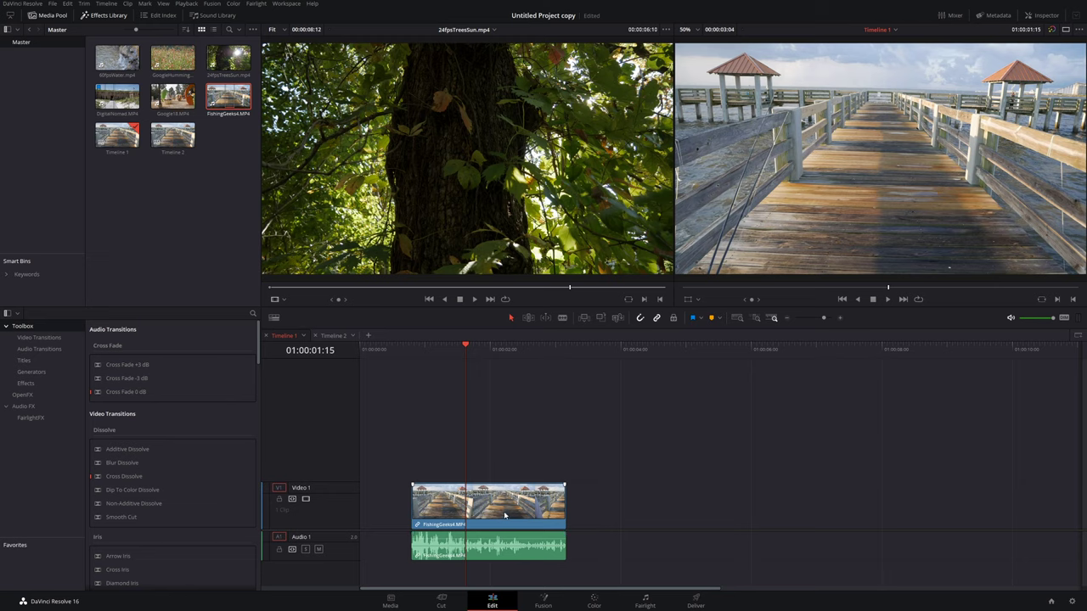
{"action": "left_click_drag", "start_coordinate": [502, 510], "coordinate": [448, 510]}
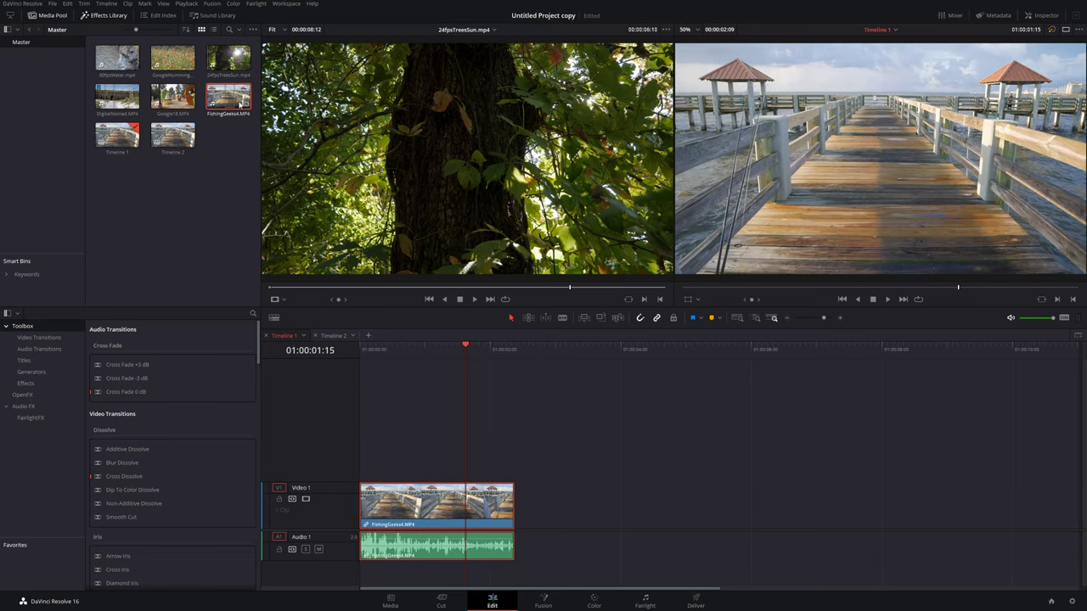
Mark an in point at 00:00:06:13 and an out point at about 00:00:16:19 on the 60fpsWater source clip
{"action": "left_click", "coordinate": [178, 99]}
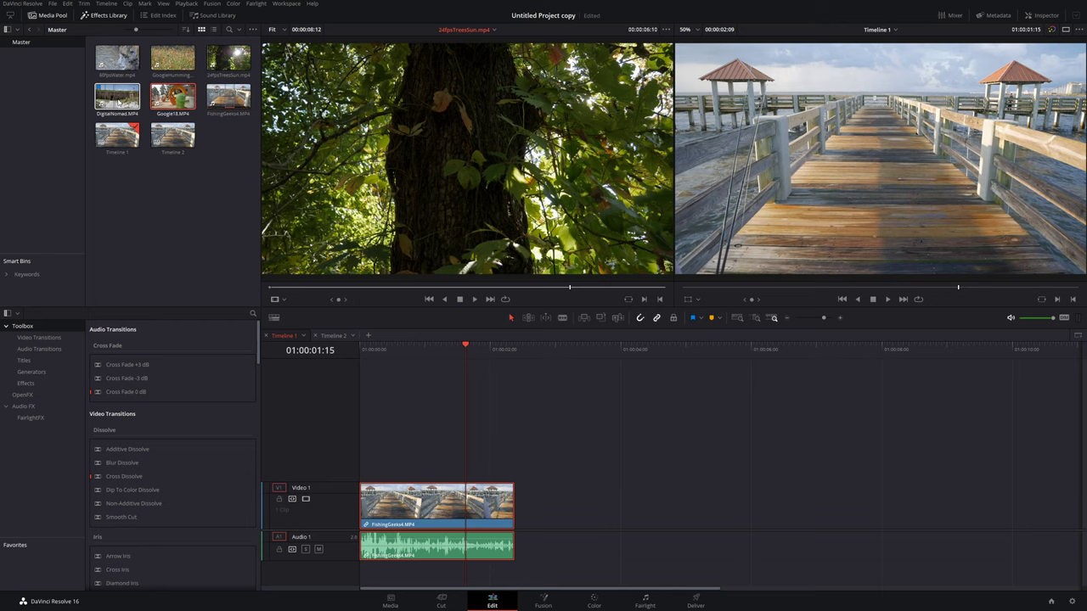
{"action": "left_click", "coordinate": [117, 58]}
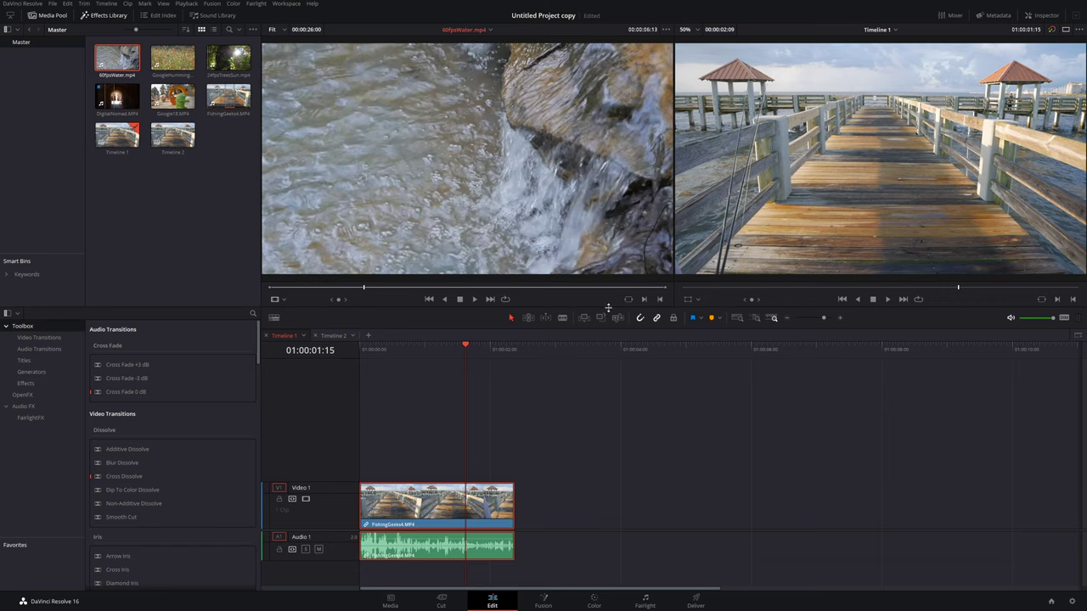
{"action": "key", "text": "i"}
{"action": "left_click", "coordinate": [519, 288]}
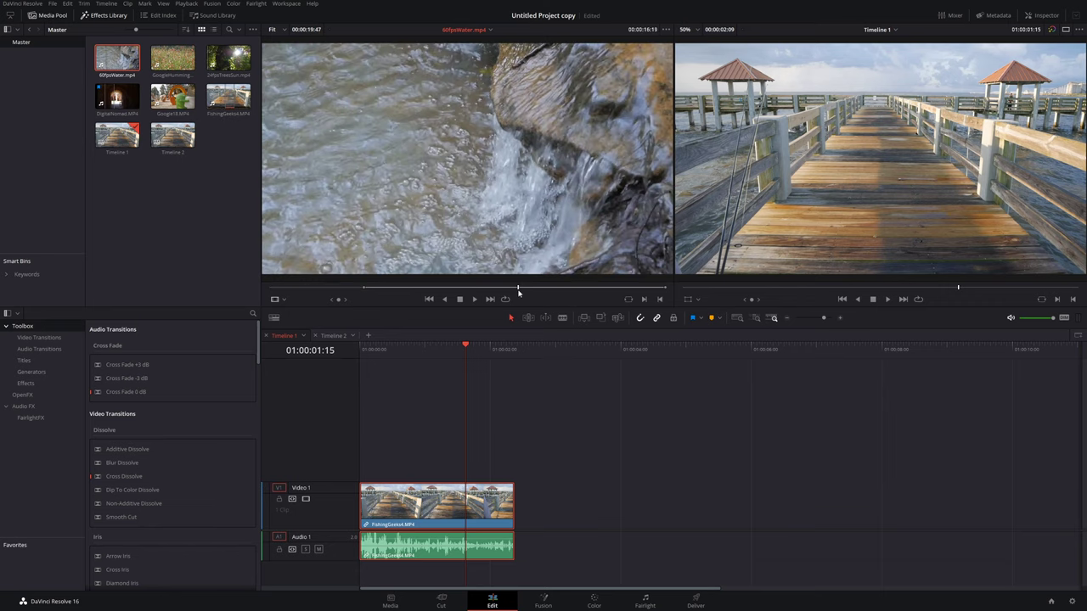
{"action": "key", "text": "o"}
Add the marked 60fpsWater range to the timeline's first video and audio tracks, directly after the FishingGeeks4 clip
{"action": "left_click_drag", "start_coordinate": [488, 161], "coordinate": [637, 533]}
{"action": "left_click_drag", "start_coordinate": [737, 510], "coordinate": [621, 510]}
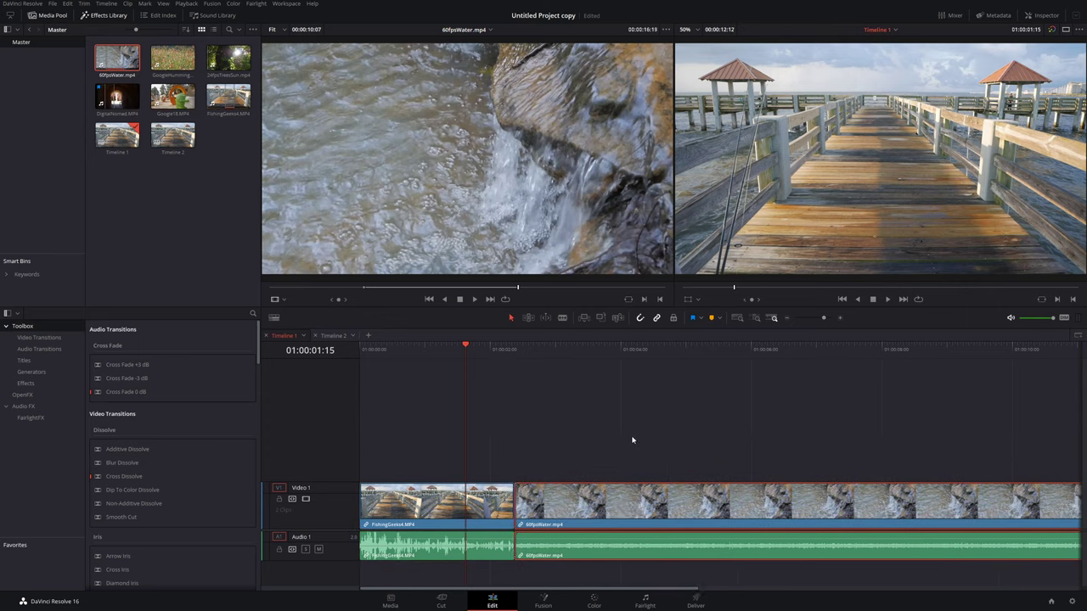
{"action": "scroll", "coordinate": [633, 435], "scroll_direction": "down", "scroll_amount": 4}
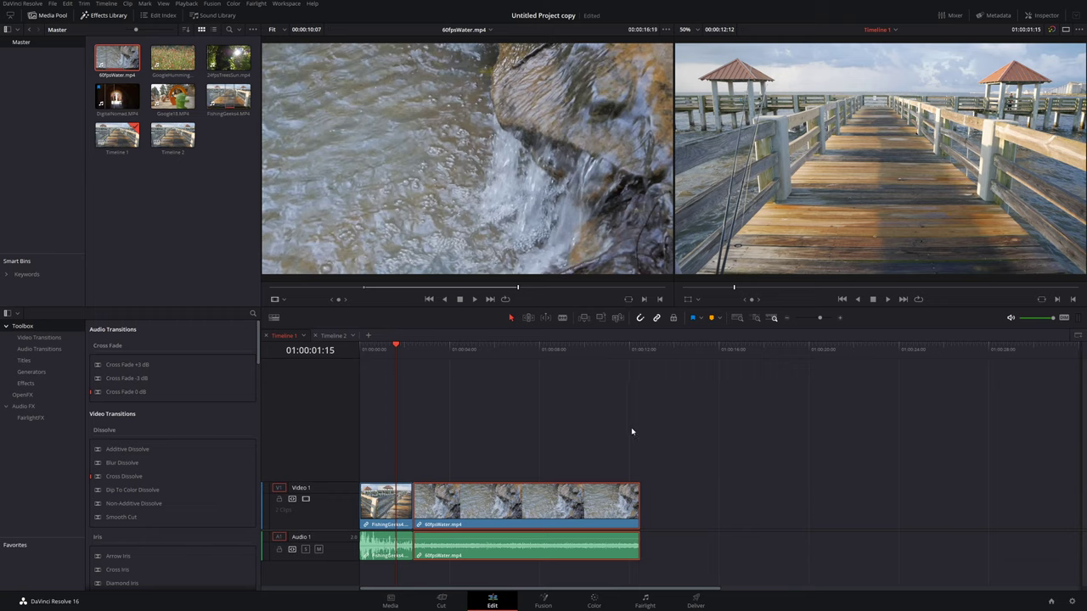
{"action": "scroll", "coordinate": [631, 432], "scroll_direction": "down", "scroll_amount": 2}
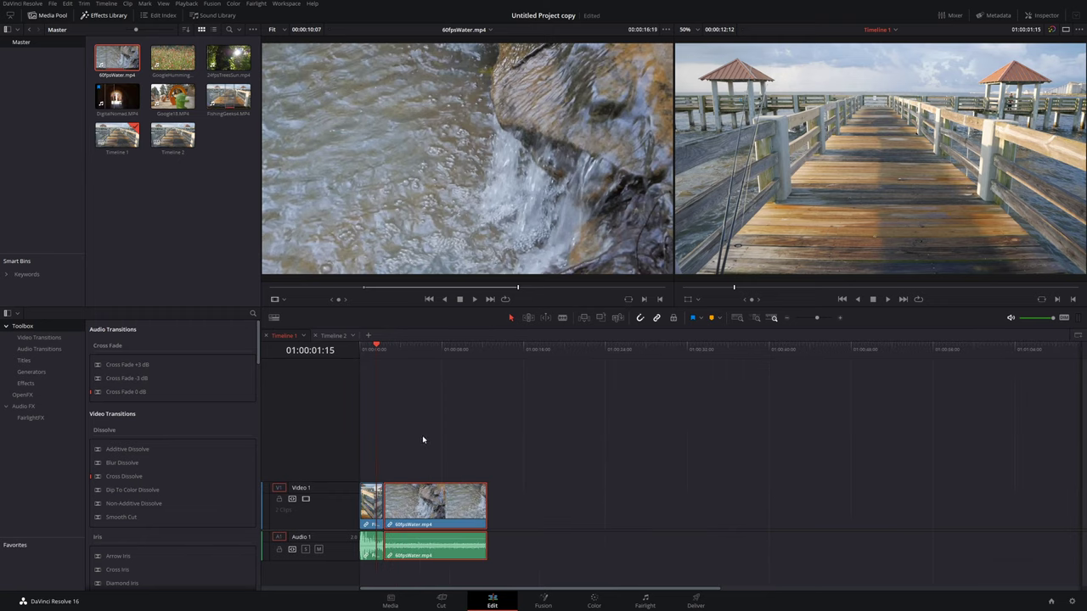
{"action": "scroll", "coordinate": [423, 439], "scroll_direction": "up", "scroll_amount": 2}
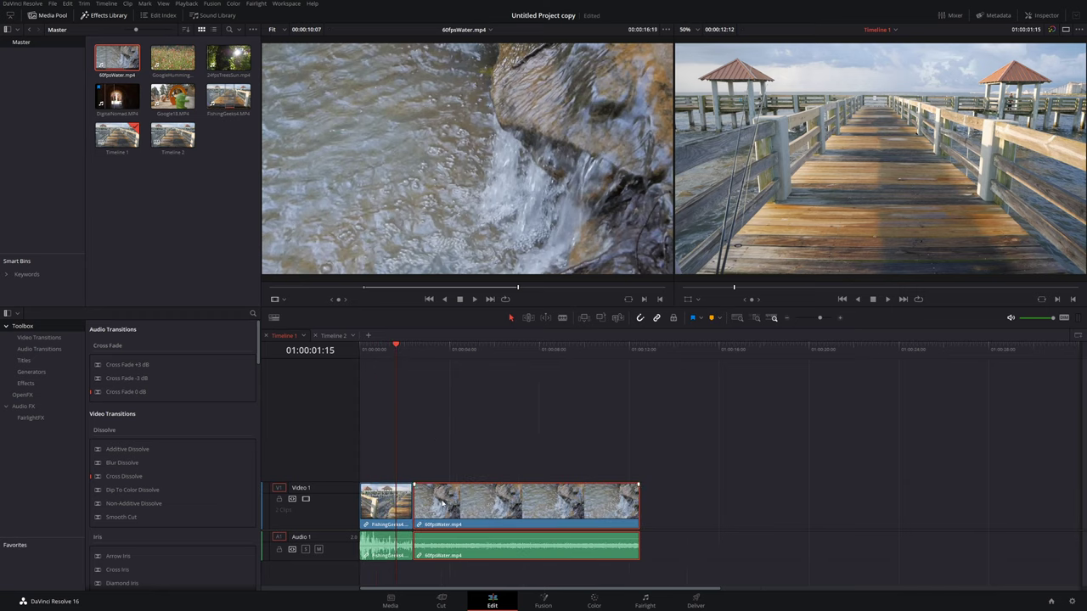
{"action": "mouse_move", "coordinate": [442, 503]}
{"action": "left_mouse_down"}
{"action": "mouse_move", "coordinate": [503, 503]}
{"action": "mouse_move", "coordinate": [453, 503]}
{"action": "left_mouse_up"}
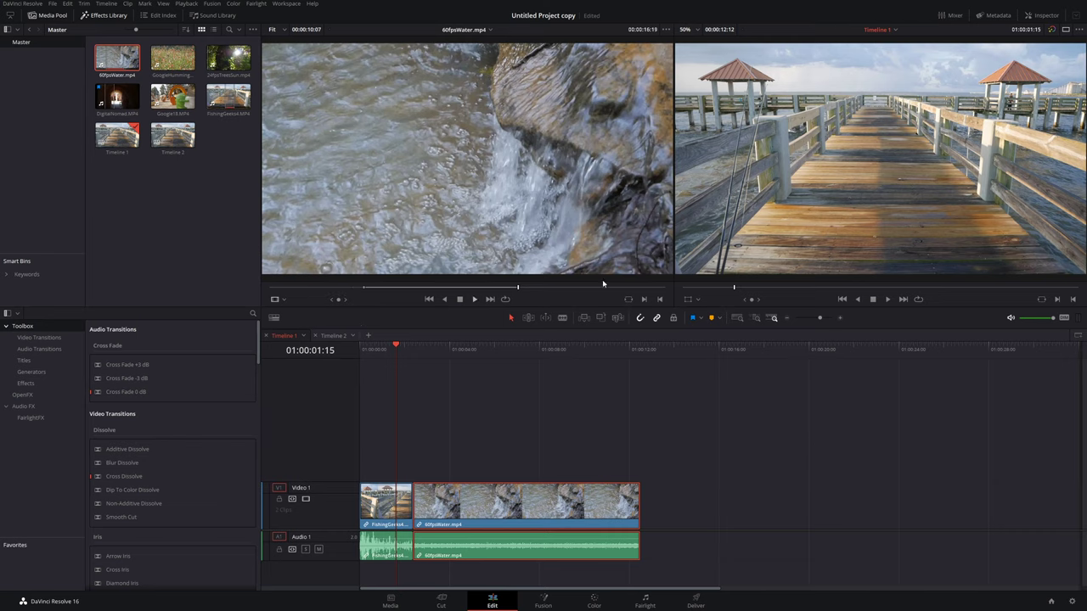
Insert the GoogleHummingbird2 clip at the playhead at 01:00:01:15, splitting the FishingGeeks4 clip on Timeline 1
{"action": "left_click_drag", "start_coordinate": [229, 96], "coordinate": [391, 145]}
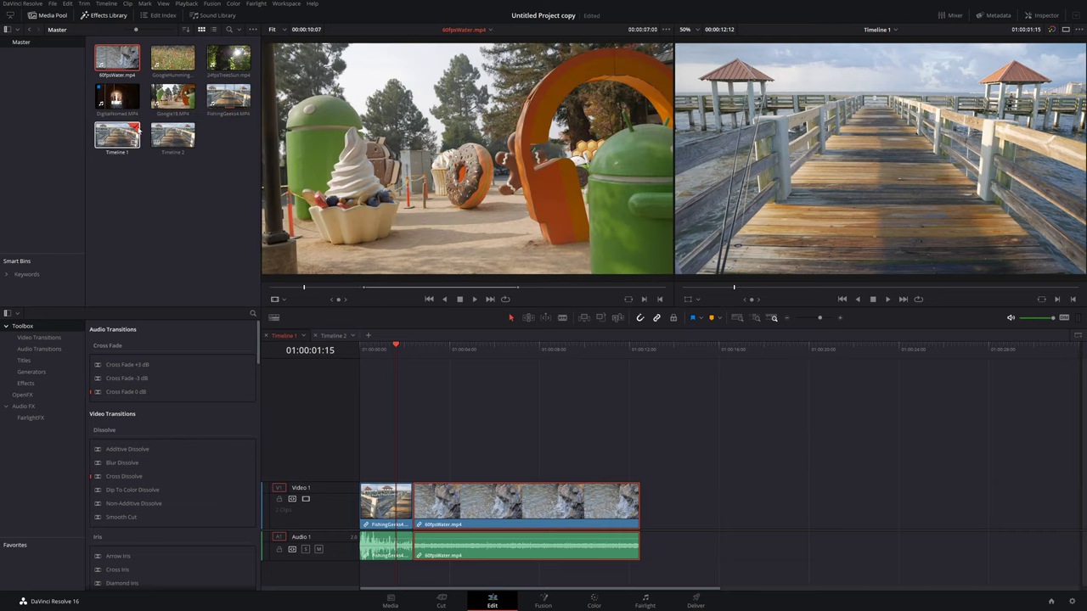
{"action": "left_click", "coordinate": [172, 60]}
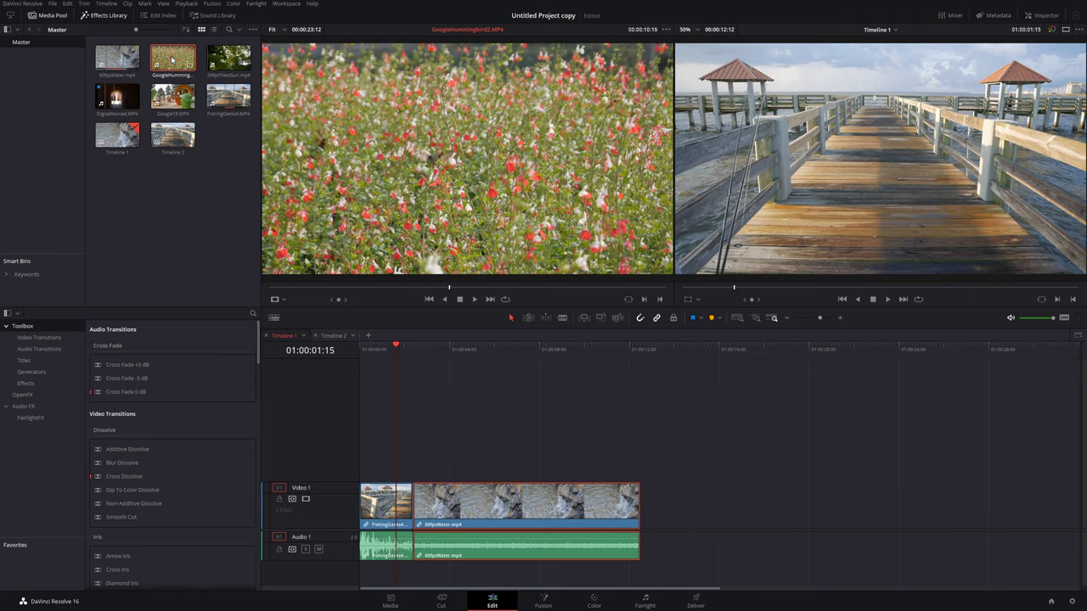
{"action": "left_click_drag", "start_coordinate": [172, 60], "coordinate": [846, 117]}
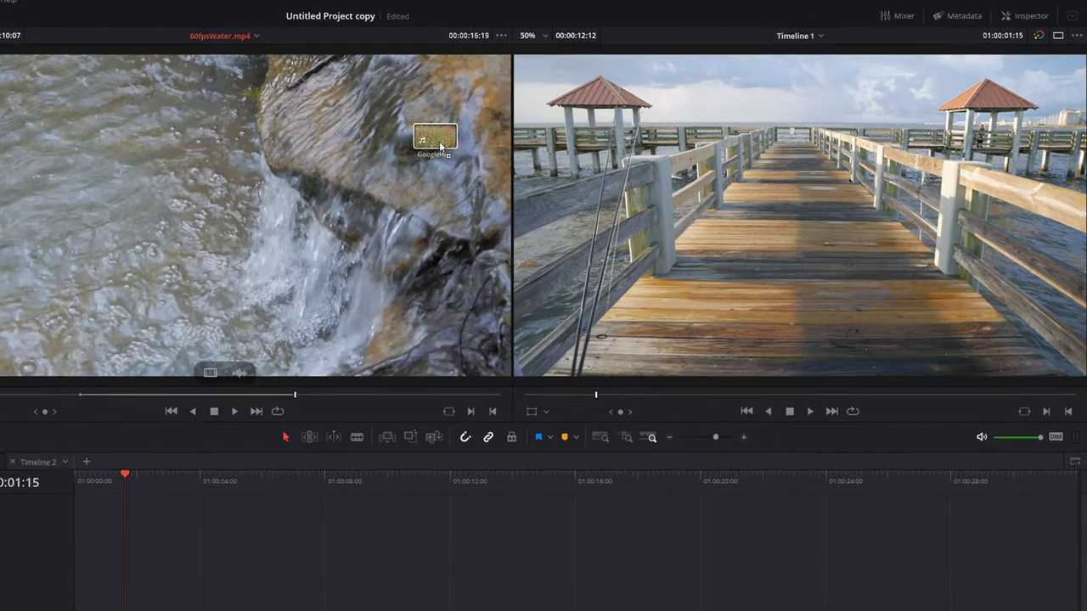
{"action": "left_click_drag", "start_coordinate": [864, 182], "coordinate": [1053, 200]}
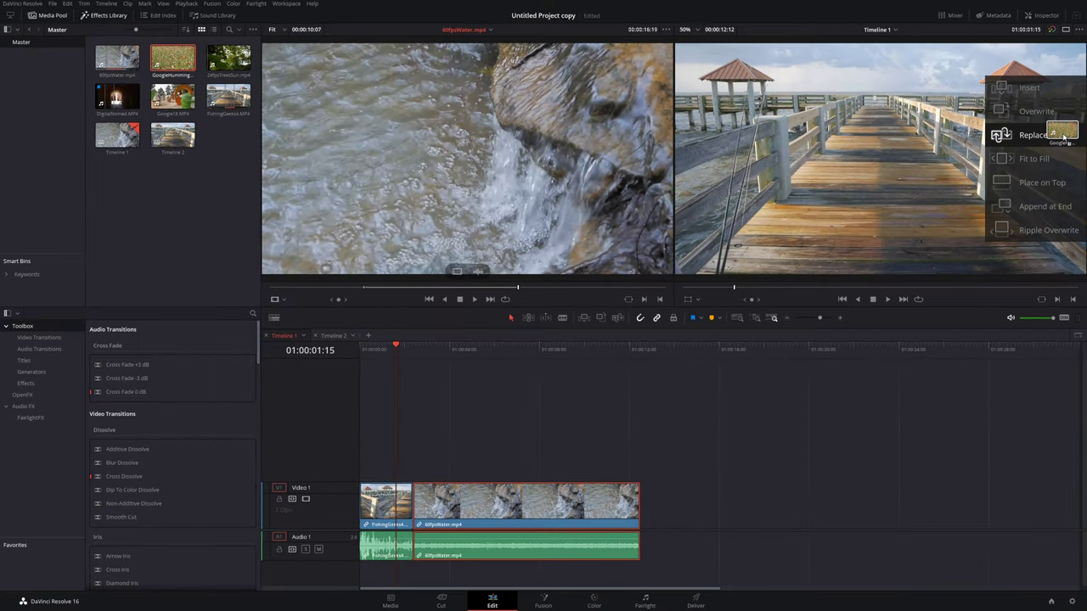
{"action": "left_click_drag", "start_coordinate": [1063, 138], "coordinate": [1061, 92]}
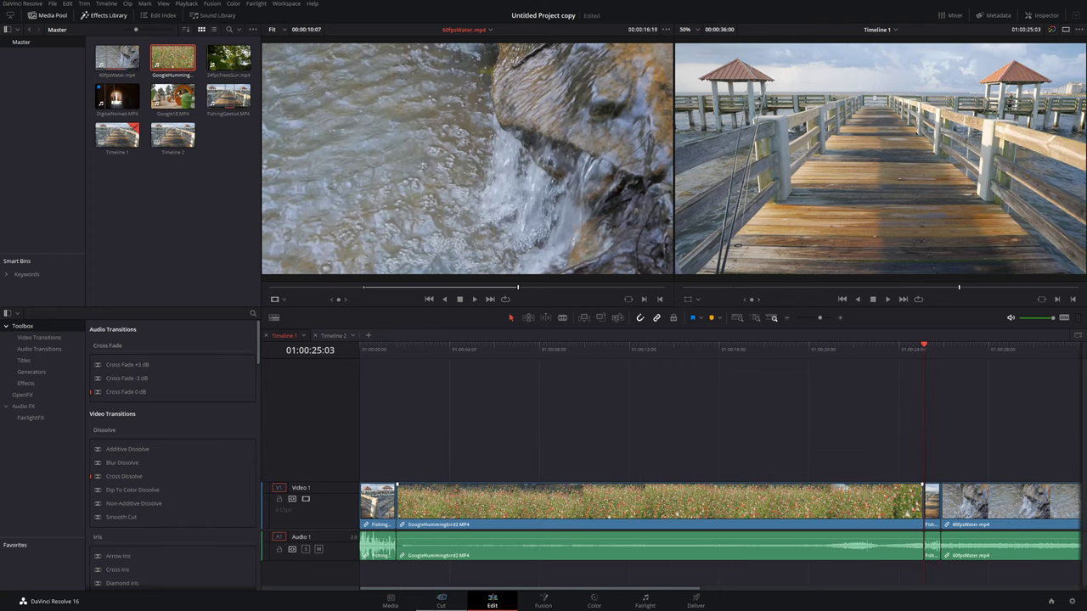
Look at the edit functions on the Cut page, return to the Edit page and browse the available video transitions
{"action": "left_click", "coordinate": [440, 603]}
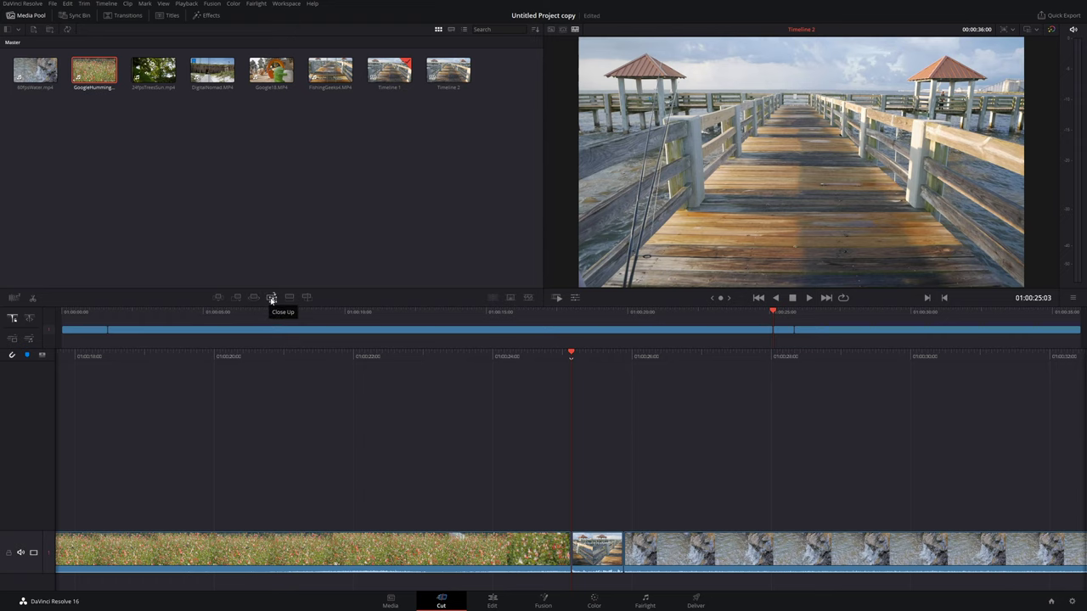
{"action": "left_click", "coordinate": [493, 602]}
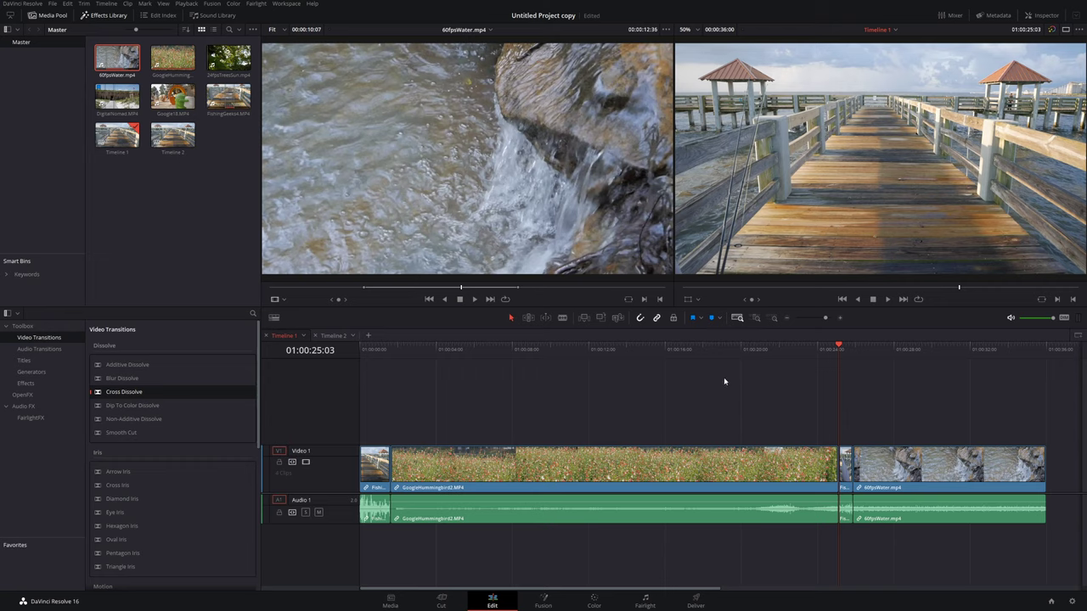
{"action": "scroll", "coordinate": [201, 359], "scroll_direction": "down", "scroll_amount": 3}
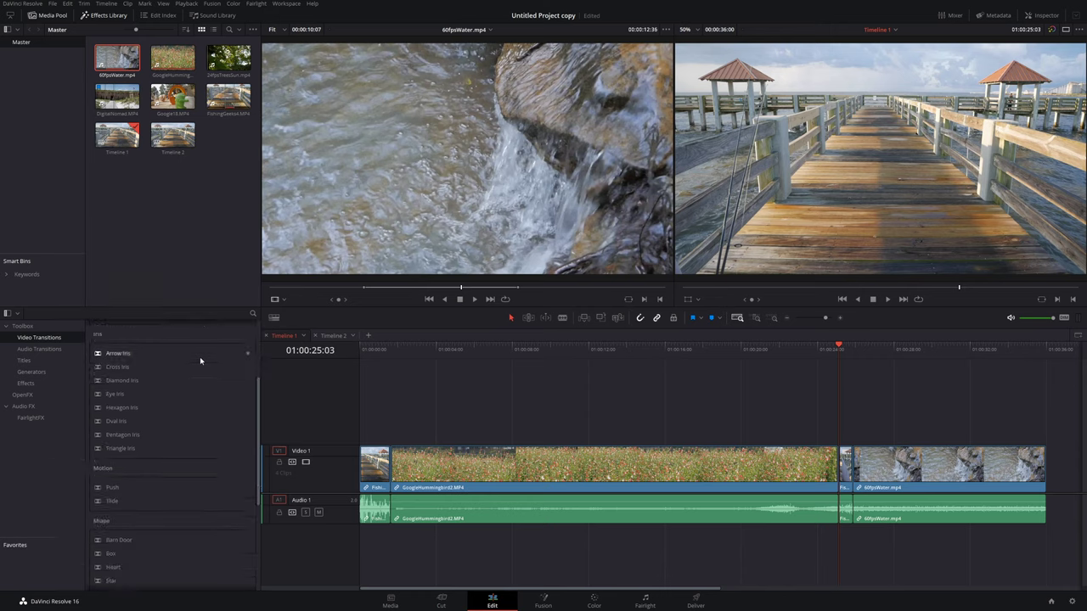
{"action": "scroll", "coordinate": [200, 391], "scroll_direction": "down", "scroll_amount": 1}
{"action": "scroll", "coordinate": [201, 405], "scroll_direction": "up", "scroll_amount": 5}
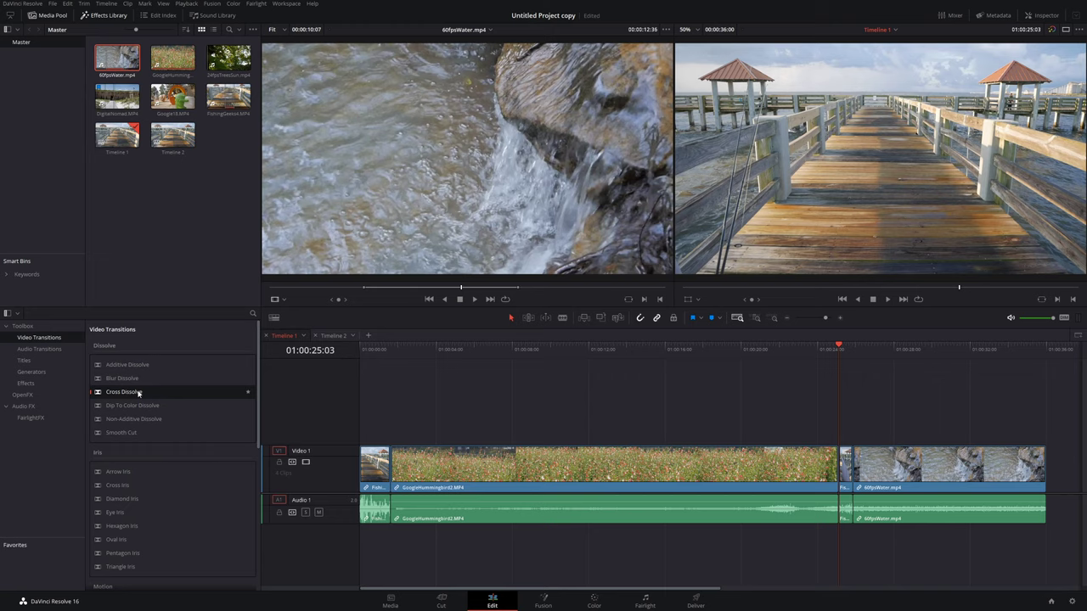
Add a Cross Dissolve at the cut between the second FishingGeeks4 piece and 60fpsWater, and play the transition back
{"action": "left_click_drag", "start_coordinate": [137, 394], "coordinate": [853, 462]}
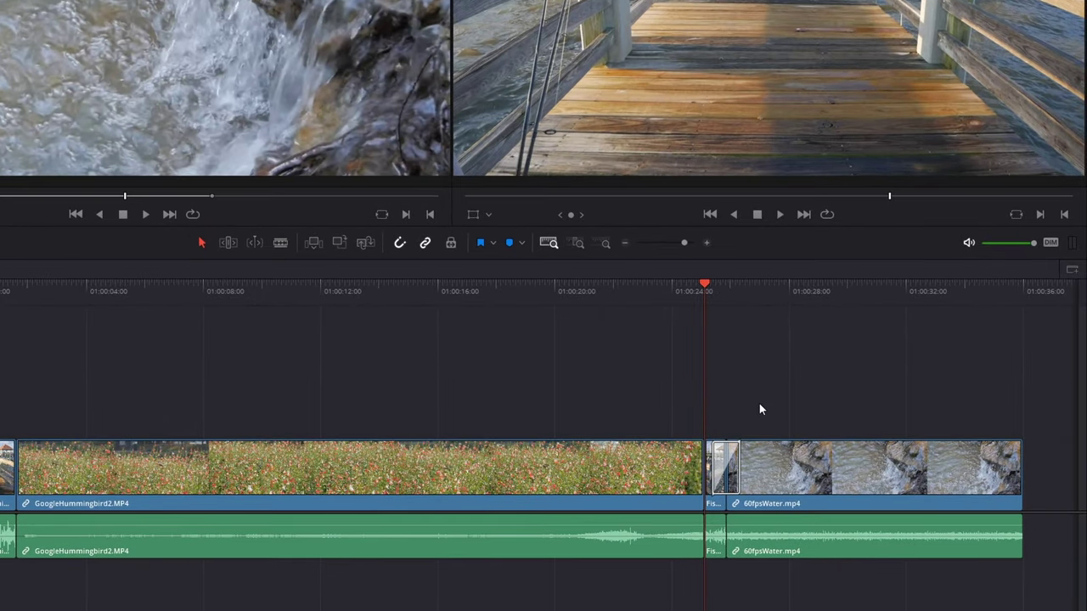
{"action": "key", "text": "space"}
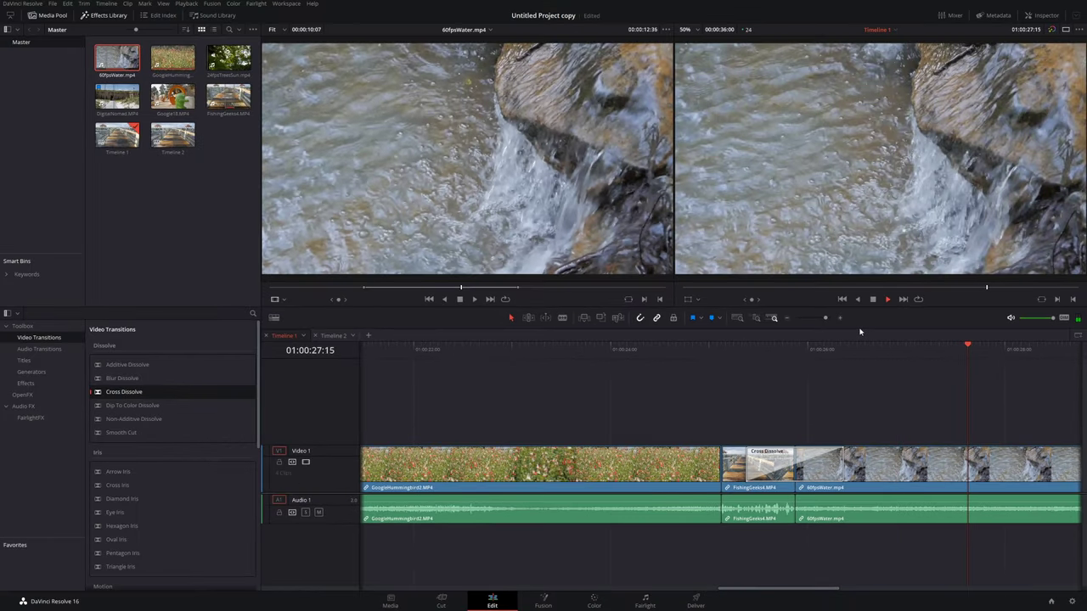
{"action": "left_click", "coordinate": [735, 350]}
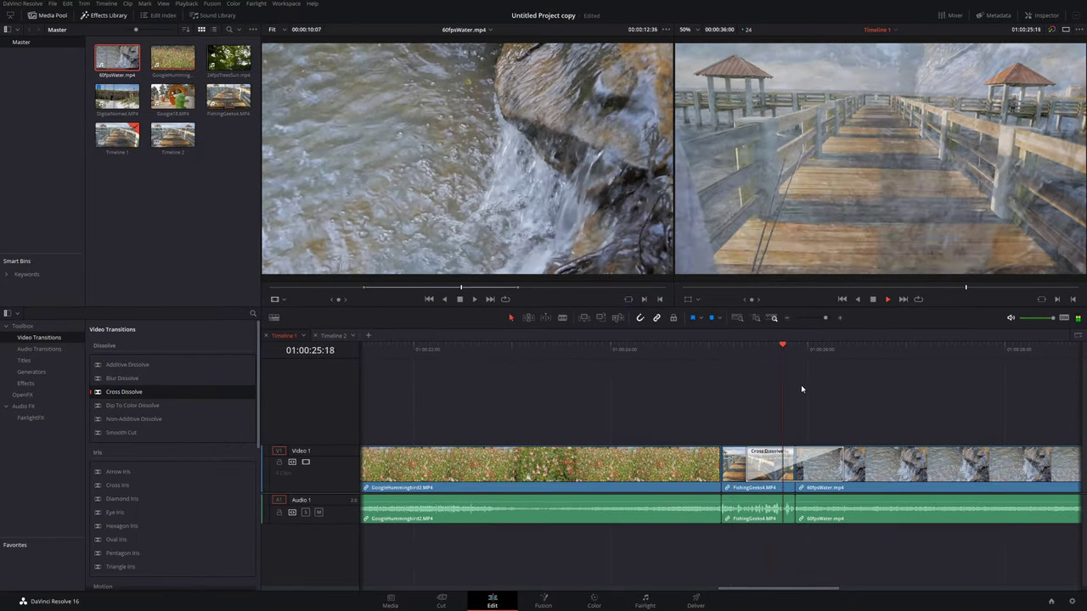
{"action": "key", "text": "space"}
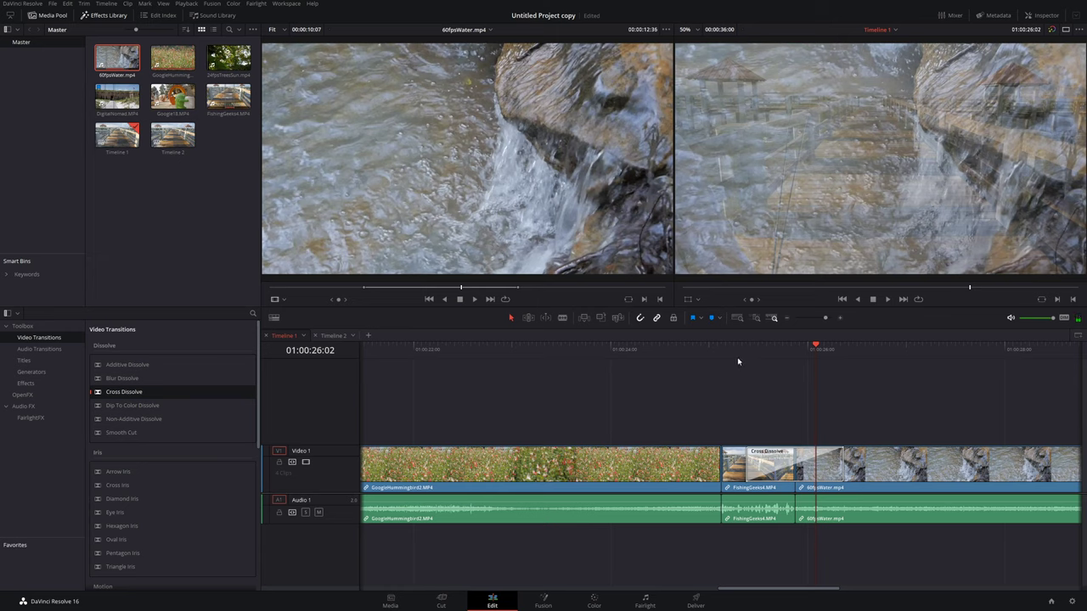
{"action": "left_click", "coordinate": [737, 351]}
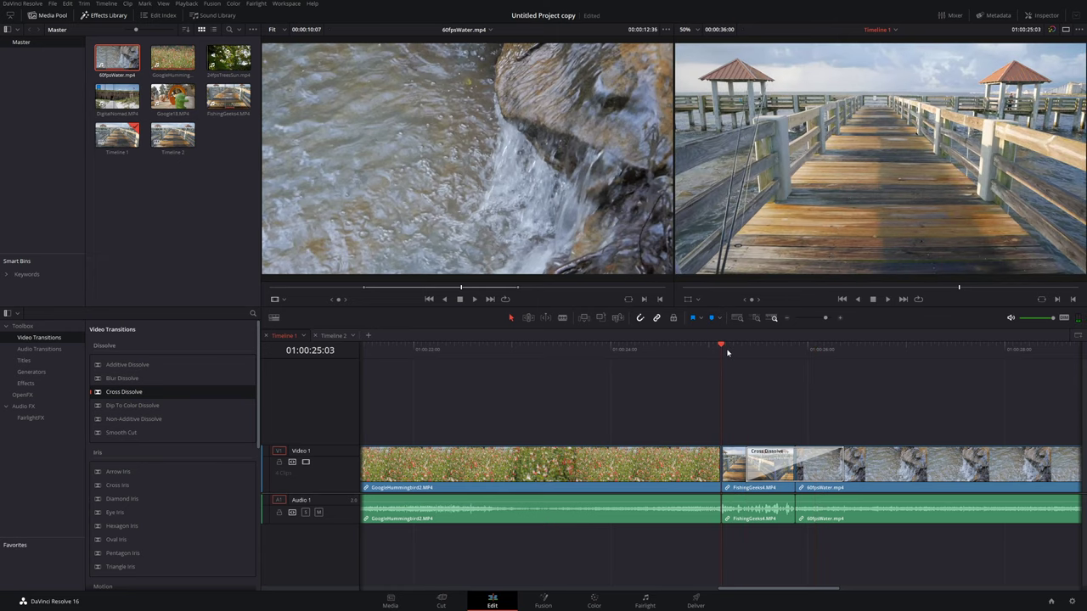
{"action": "key", "text": "space"}
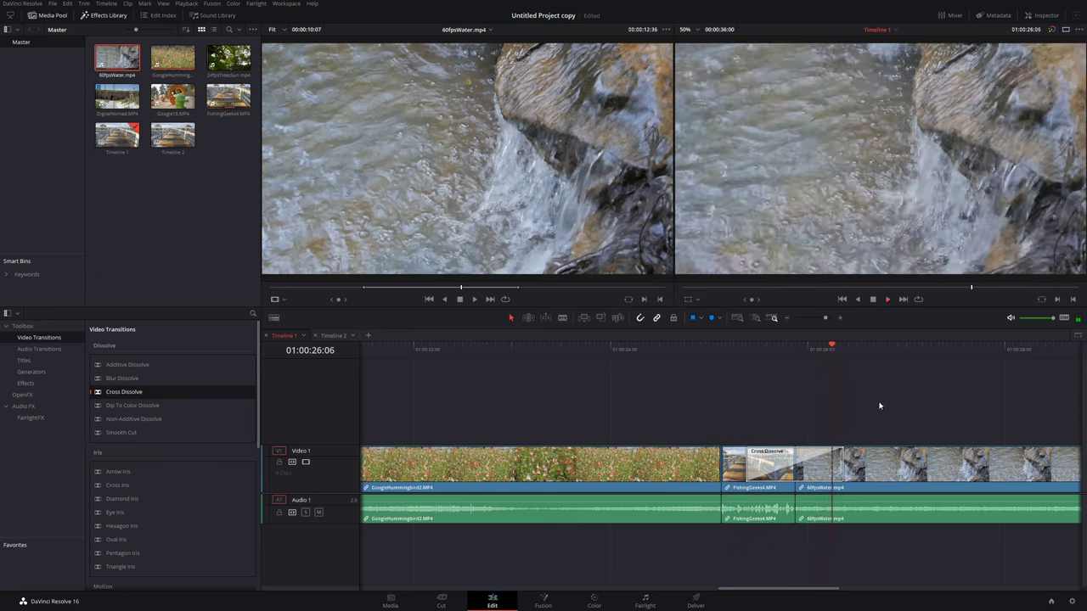
Set that Cross Dissolve's style to Film and its ease to In & Out, and preview the result
{"action": "left_click", "coordinate": [823, 477]}
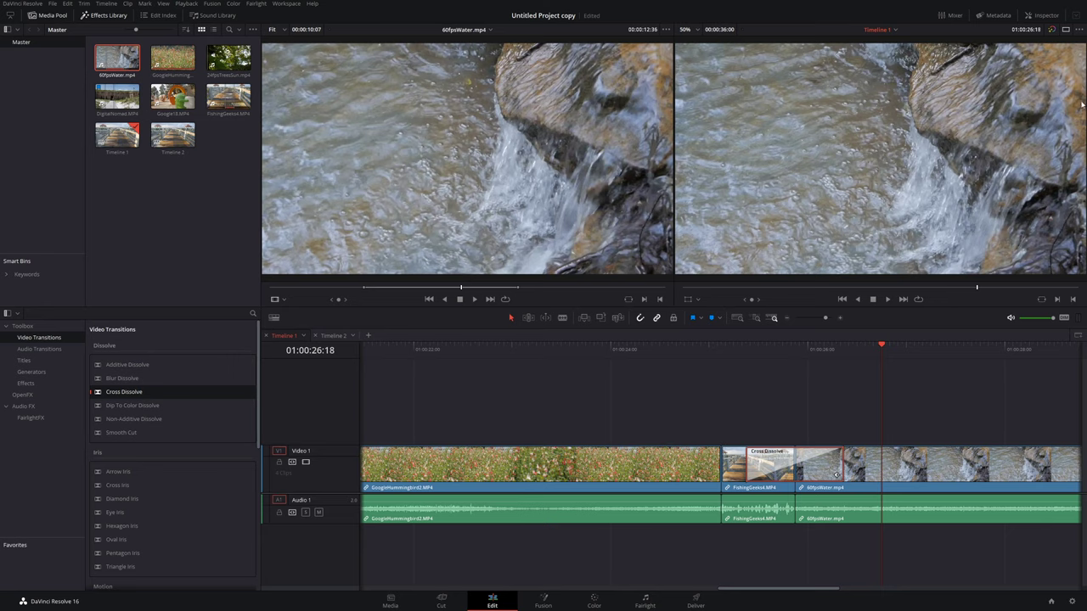
{"action": "left_click", "coordinate": [1036, 15]}
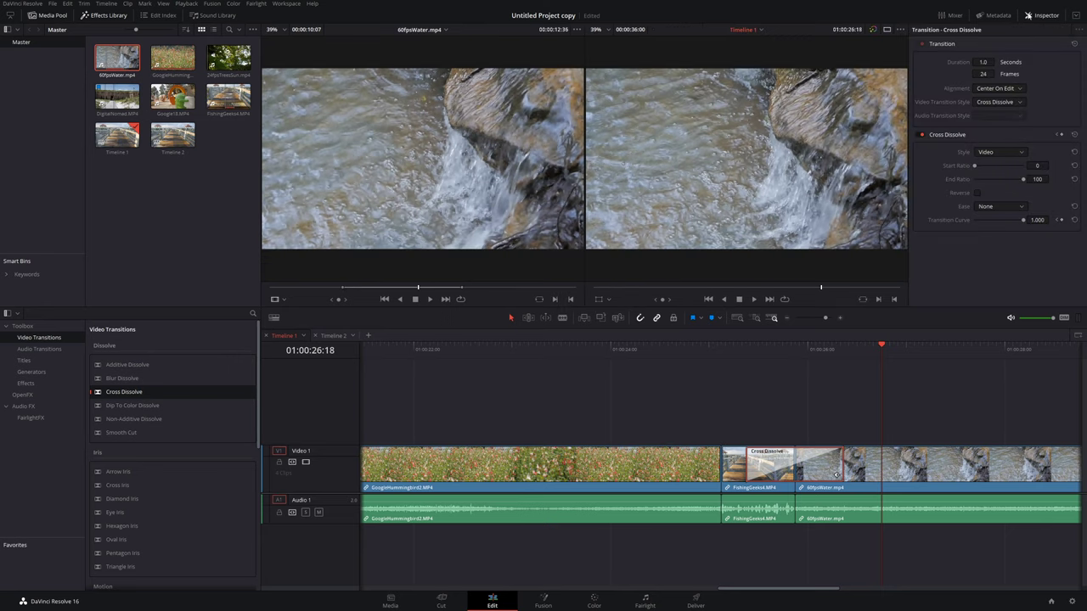
{"action": "left_click", "coordinate": [1001, 151]}
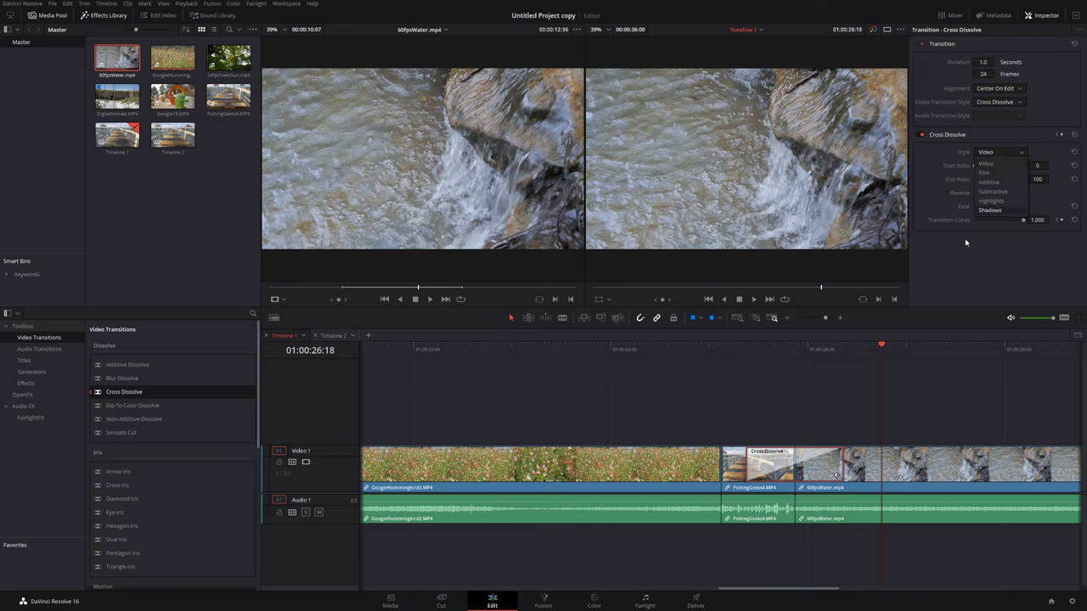
{"action": "left_click", "coordinate": [1001, 173]}
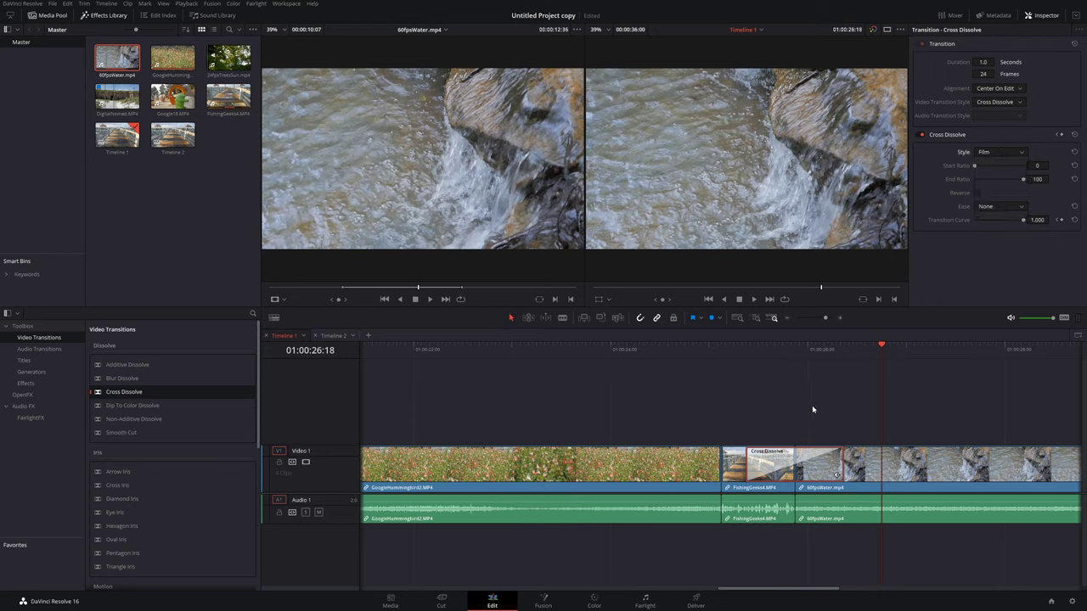
{"action": "left_click", "coordinate": [811, 355]}
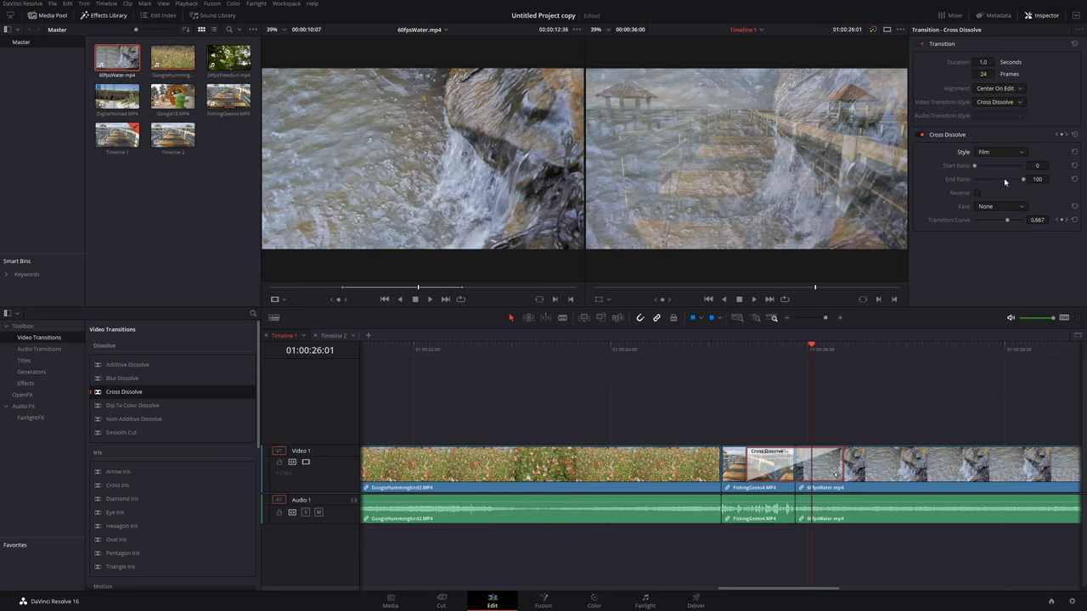
{"action": "left_click", "coordinate": [1010, 208]}
{"action": "left_click", "coordinate": [989, 245]}
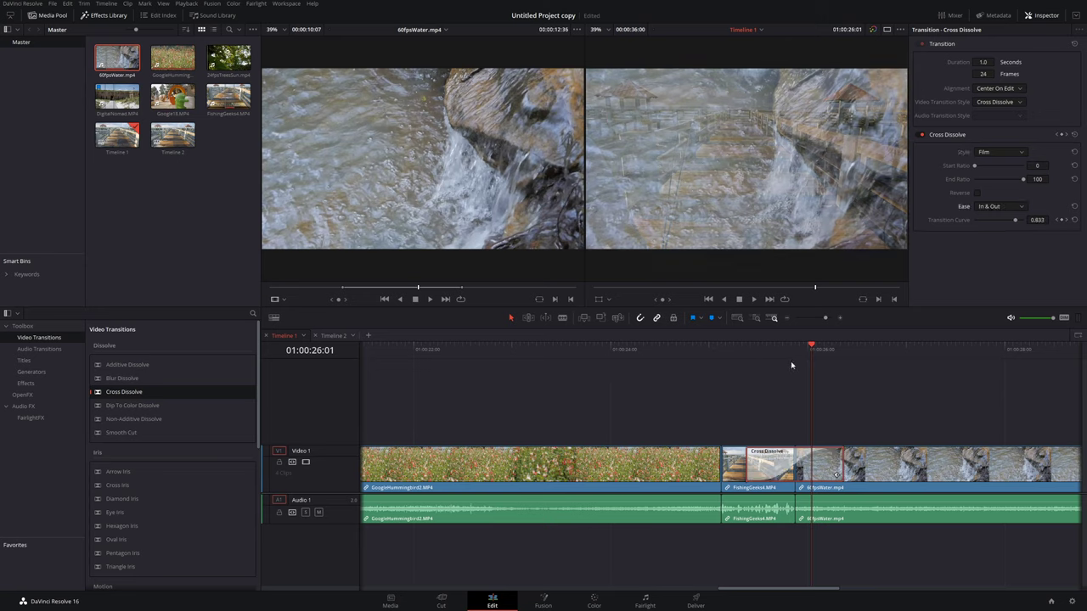
{"action": "left_click", "coordinate": [738, 349]}
{"action": "key", "text": "space"}
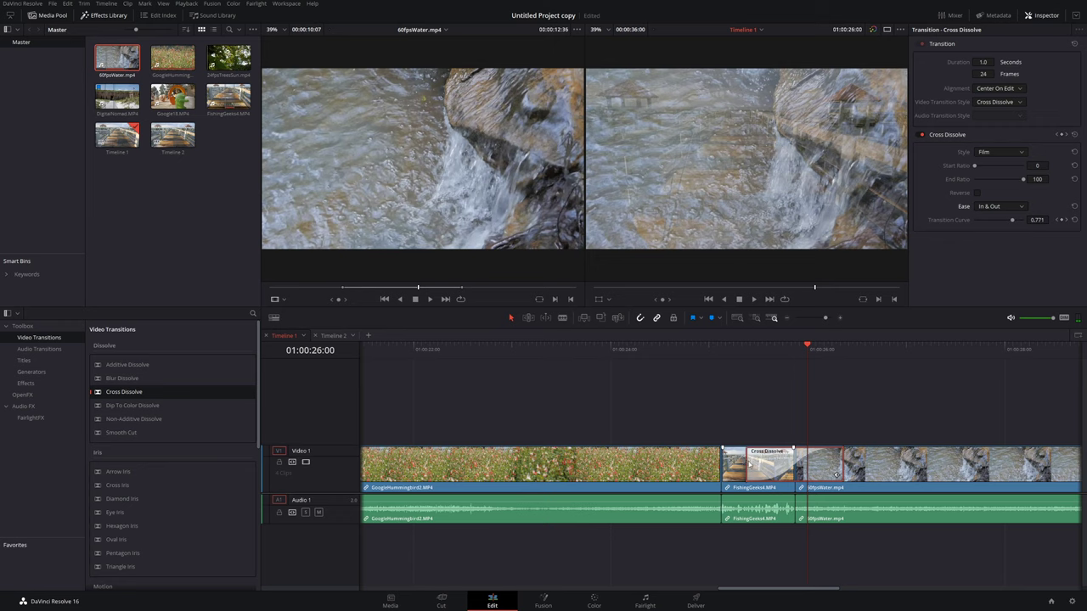
Shorten the Cross Dissolve before 60fpsWater to 14 frames and play through it
{"action": "mouse_move", "coordinate": [836, 475]}
{"action": "left_mouse_down"}
{"action": "mouse_move", "coordinate": [780, 459]}
{"action": "mouse_move", "coordinate": [832, 474]}
{"action": "mouse_move", "coordinate": [817, 472]}
{"action": "left_mouse_up"}
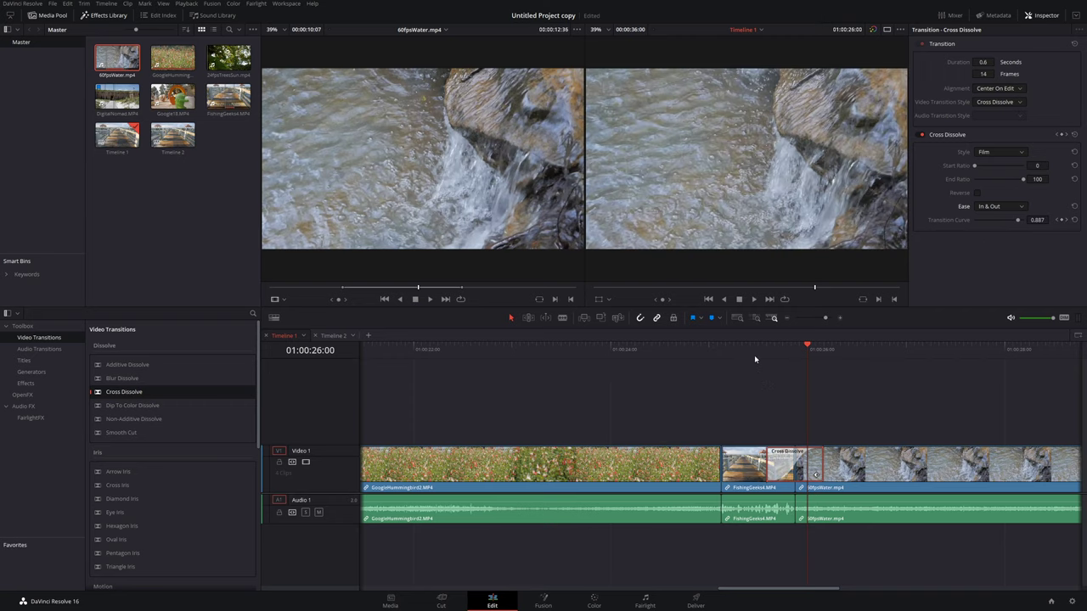
{"action": "left_click", "coordinate": [751, 347]}
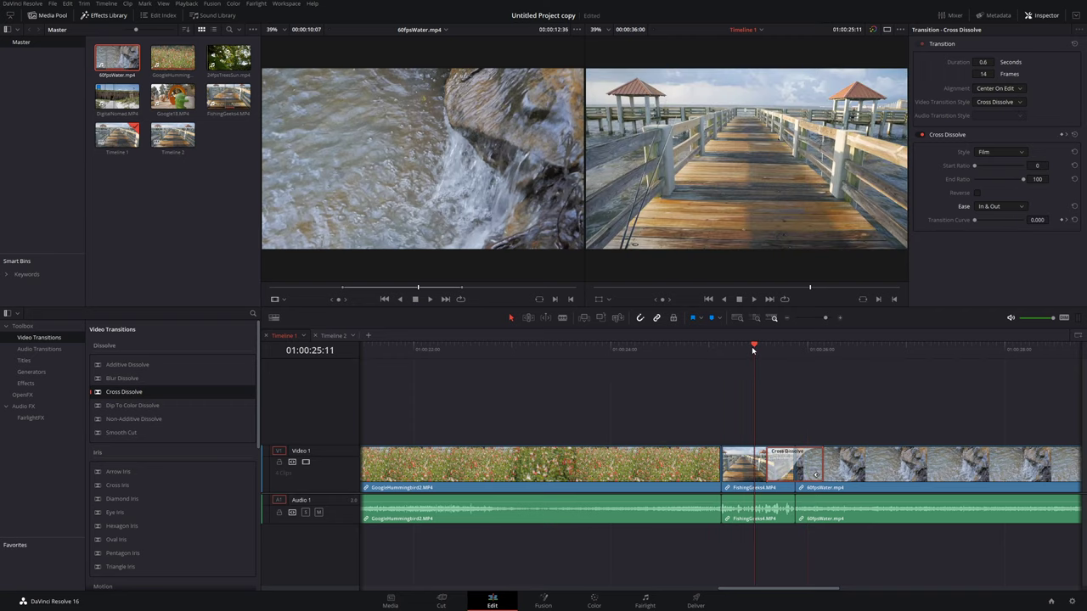
{"action": "key", "text": "space"}
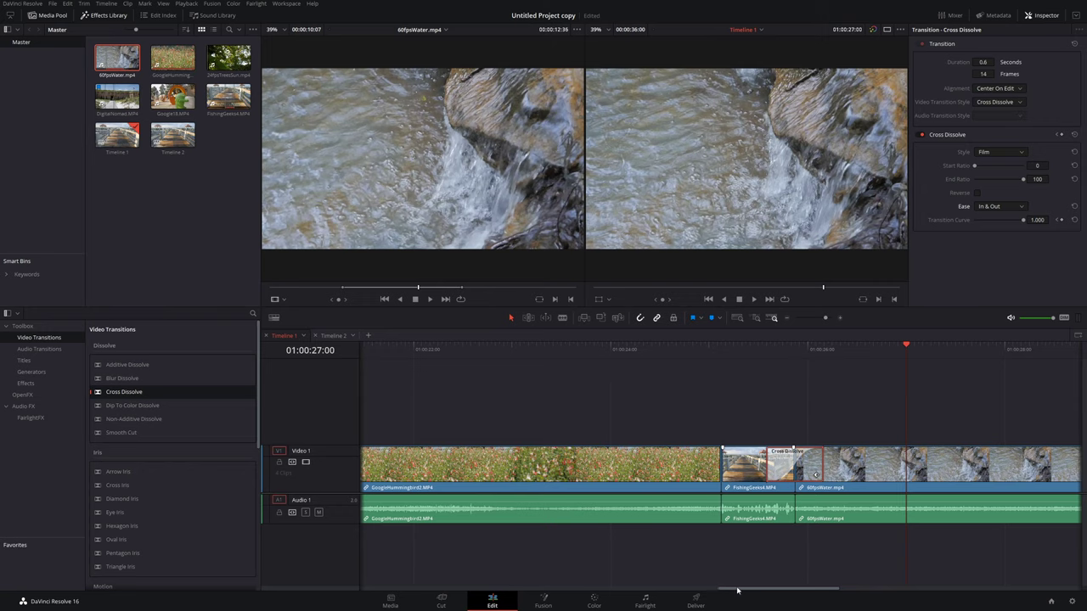
Try a Cross Dissolve at the start of the GoogleHummingbird2 clip and delete it again
{"action": "left_click_drag", "start_coordinate": [740, 589], "coordinate": [342, 590]}
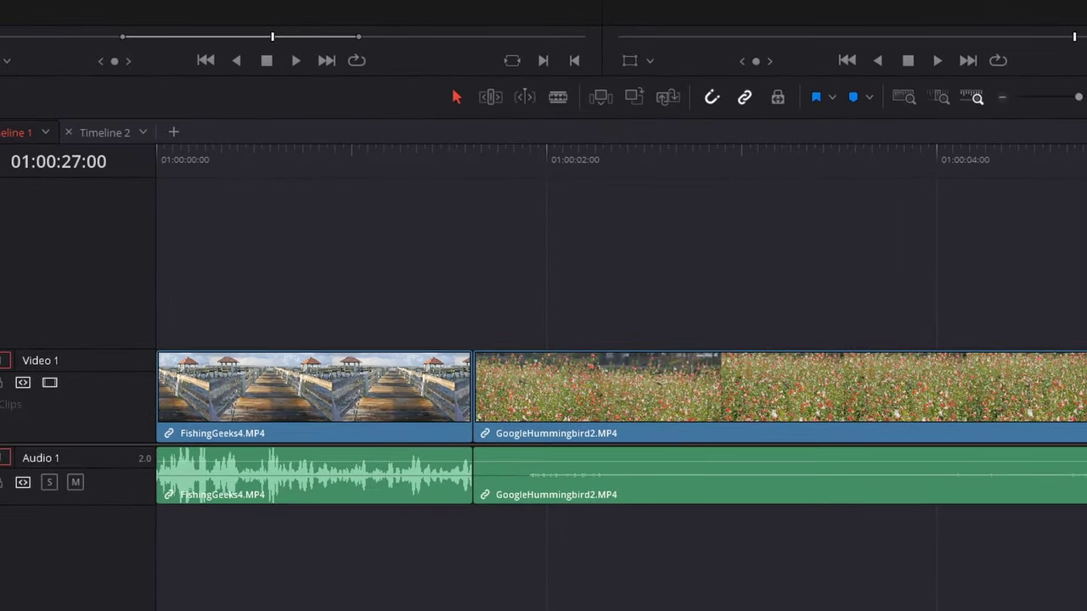
{"action": "left_click_drag", "start_coordinate": [225, 269], "coordinate": [475, 381]}
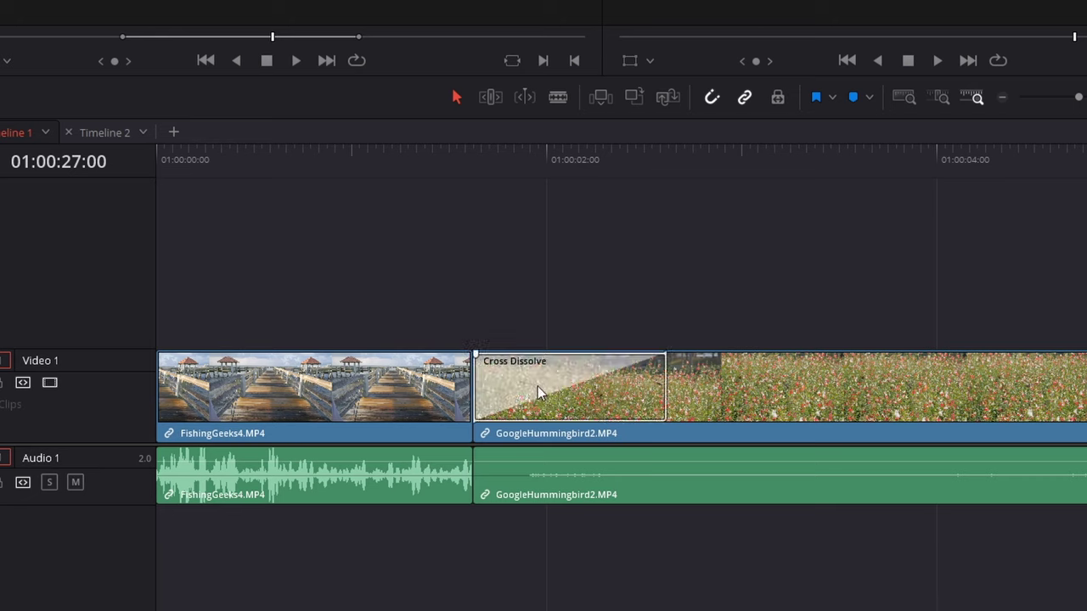
{"action": "left_click", "coordinate": [505, 386]}
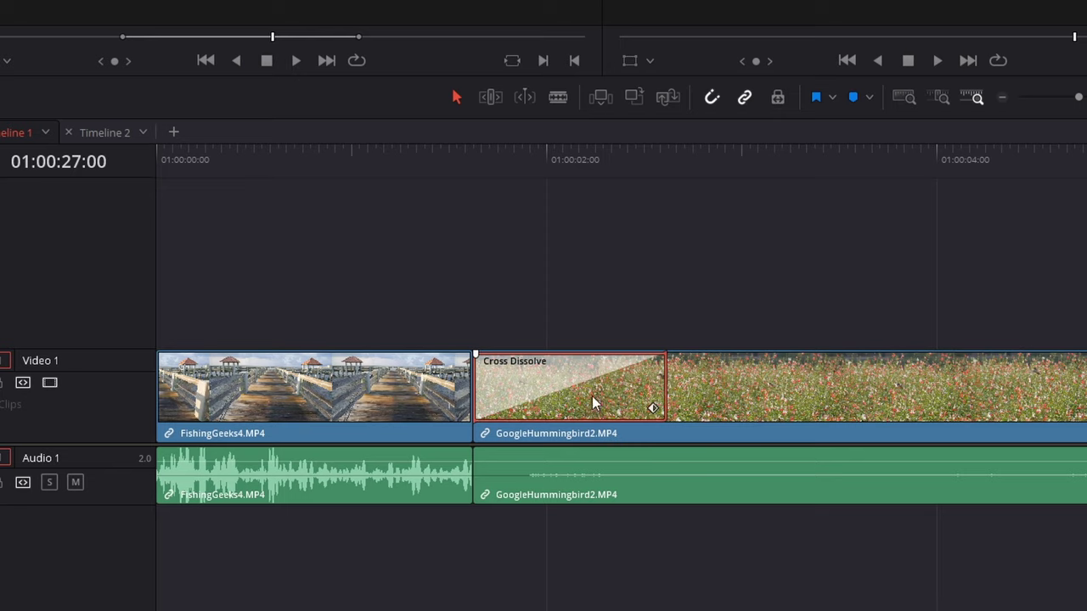
{"action": "key", "text": "Delete"}
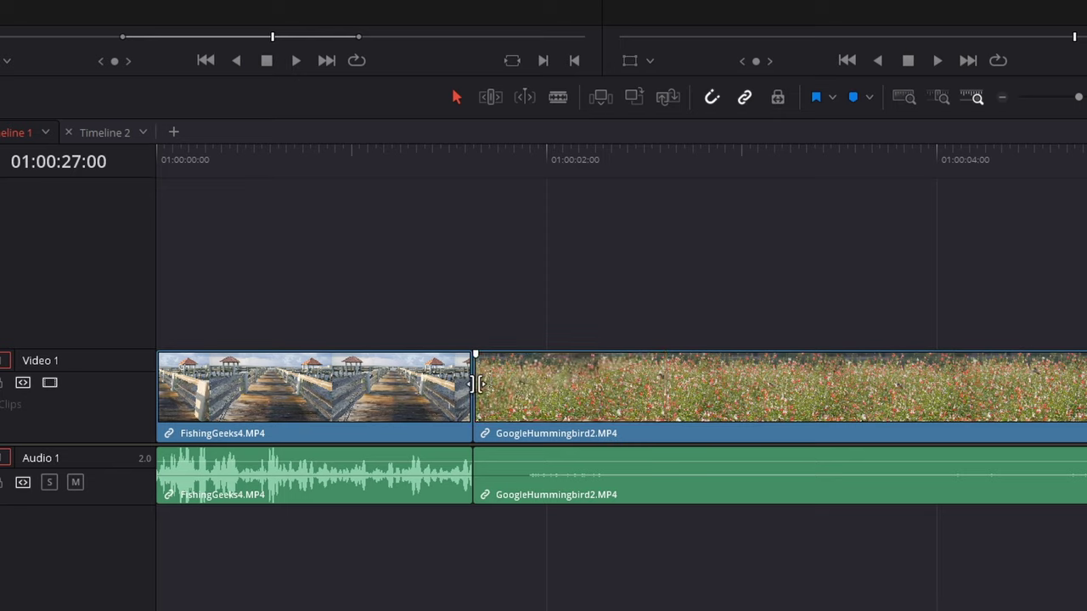
Roll the cut between FishingGeeks4 and GoogleHummingbird2 to about 01:00:02:02, add a Cross Dissolve centred on it, and preview the transition
{"action": "left_click_drag", "start_coordinate": [477, 384], "coordinate": [574, 389]}
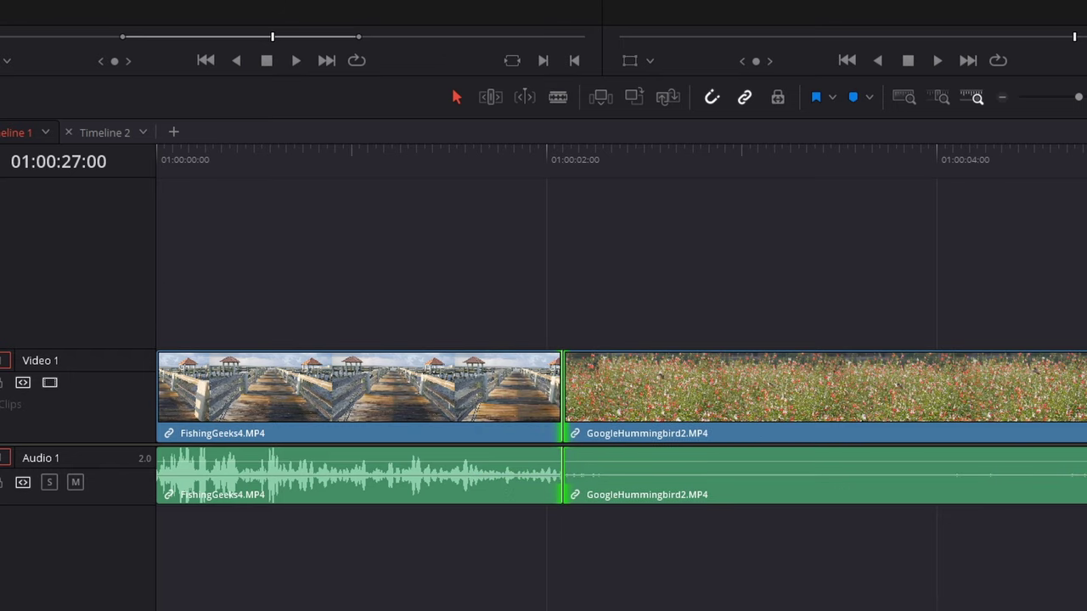
{"action": "left_click_drag", "start_coordinate": [0, 270], "coordinate": [552, 387]}
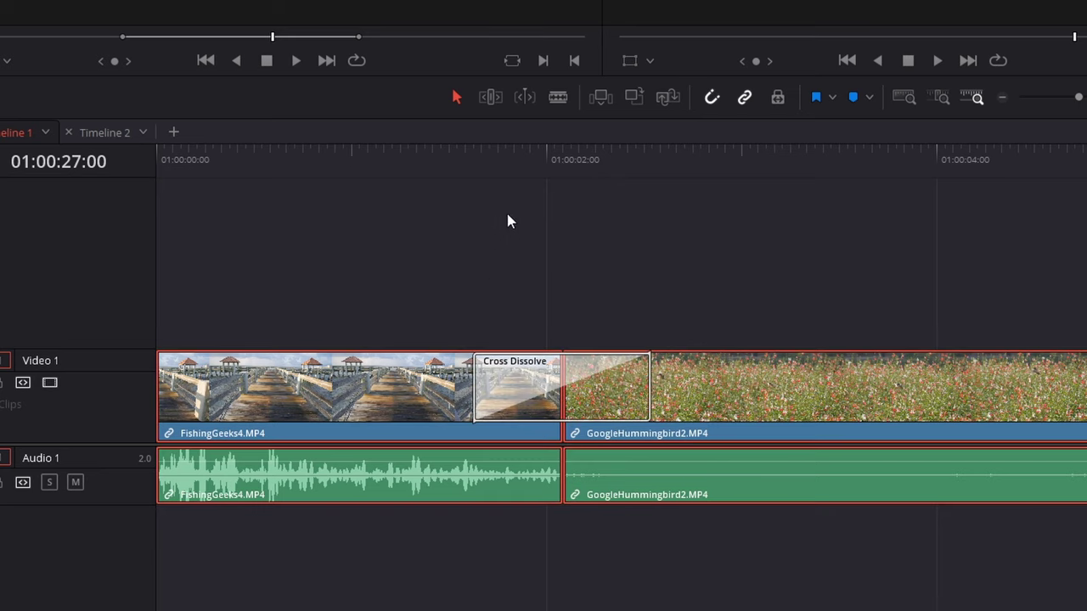
{"action": "left_click", "coordinate": [449, 150]}
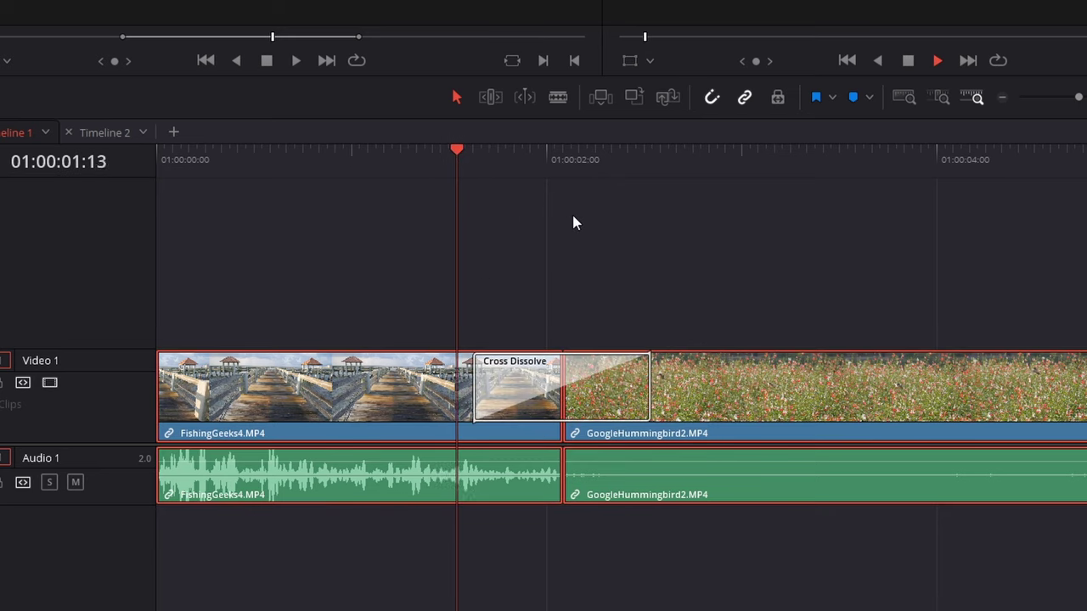
{"action": "key", "text": "space"}
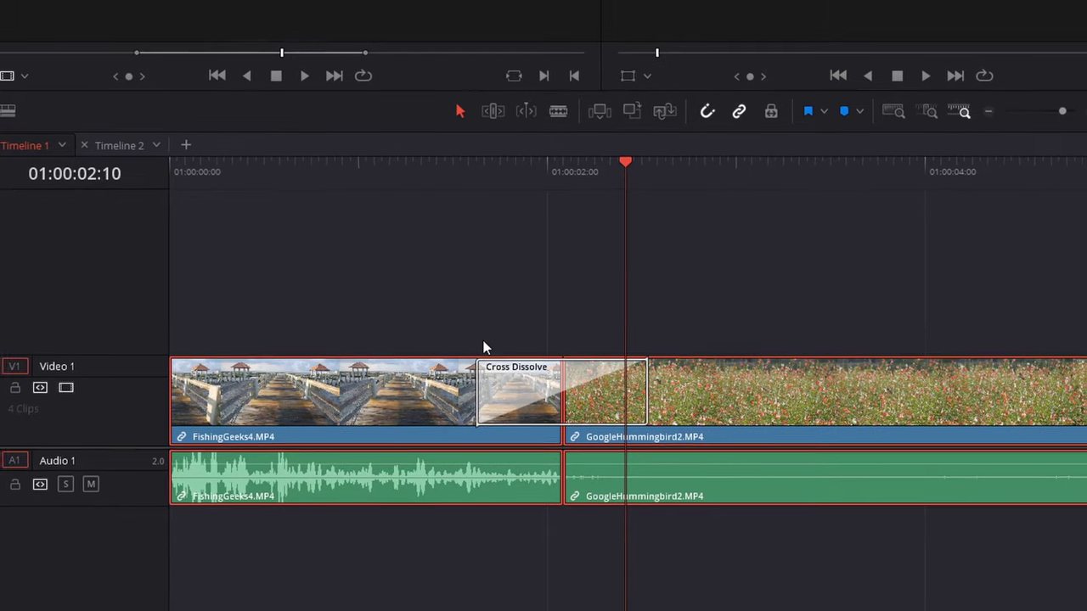
{"action": "key", "text": "space"}
{"action": "key", "text": "space"}
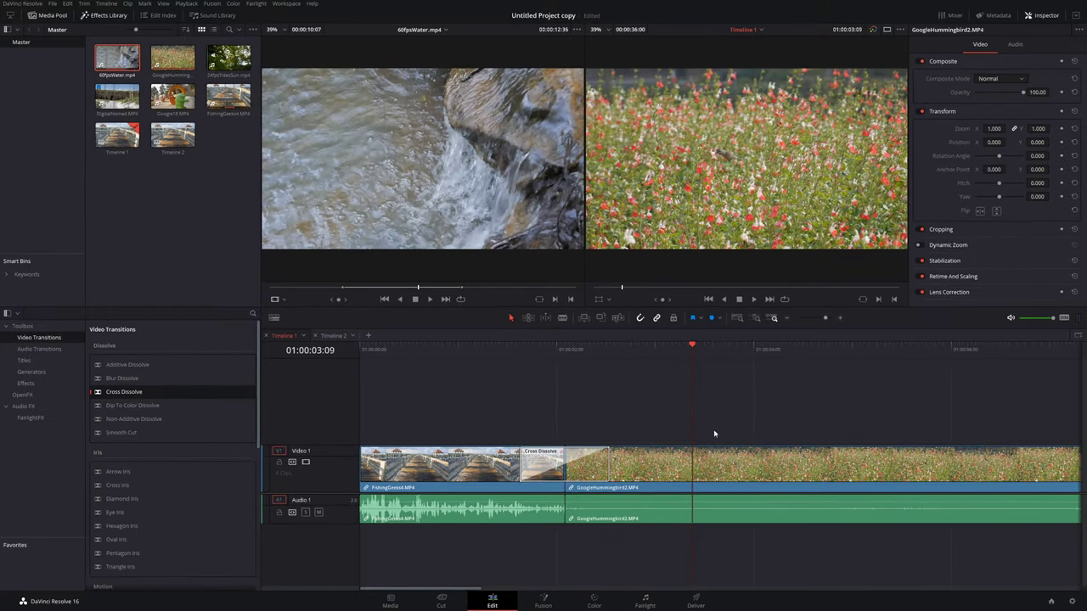
{"action": "scroll", "coordinate": [714, 428], "scroll_direction": "down", "scroll_amount": 5}
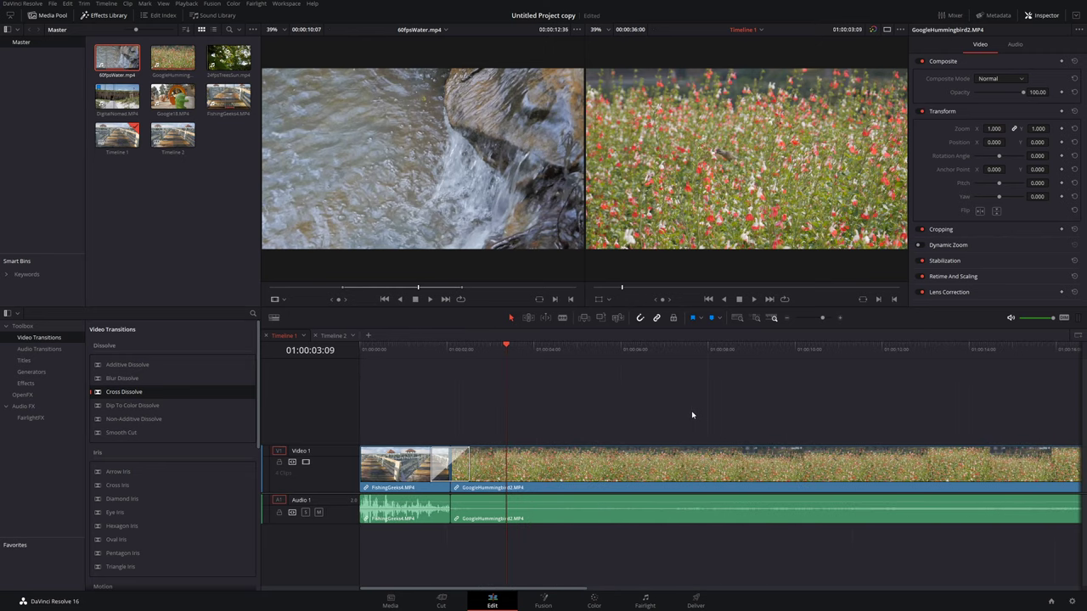
Add a Cross Fade 0 dB audio transition at the cut between FishingGeeks4 and GoogleHummingbird2 on Audio 1
{"action": "scroll", "coordinate": [611, 424], "scroll_direction": "down", "scroll_amount": 1}
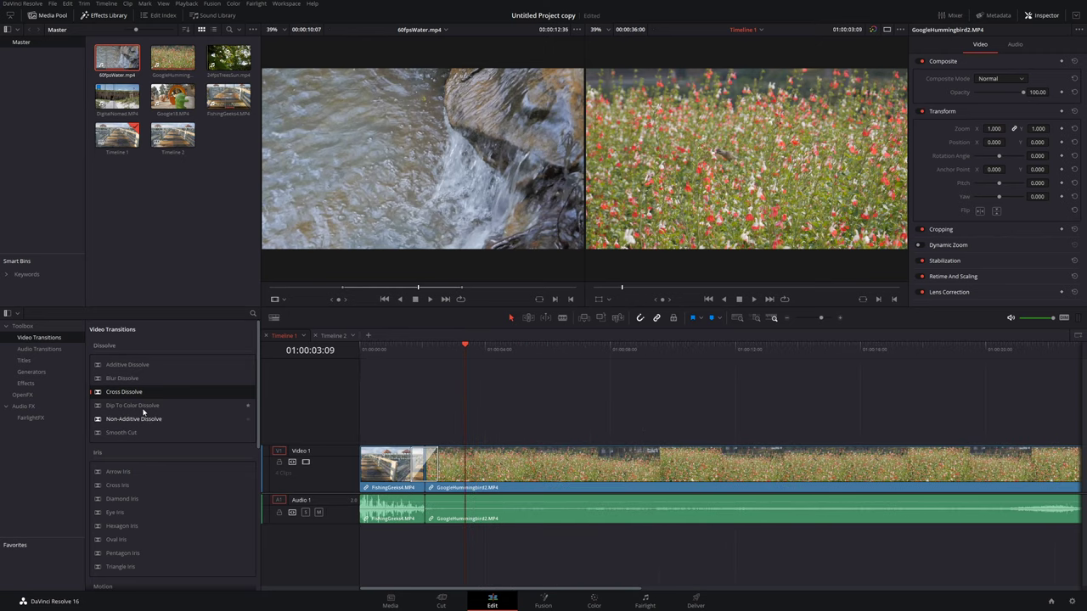
{"action": "scroll", "coordinate": [165, 410], "scroll_direction": "down", "scroll_amount": 5}
{"action": "scroll", "coordinate": [162, 390], "scroll_direction": "up", "scroll_amount": 3}
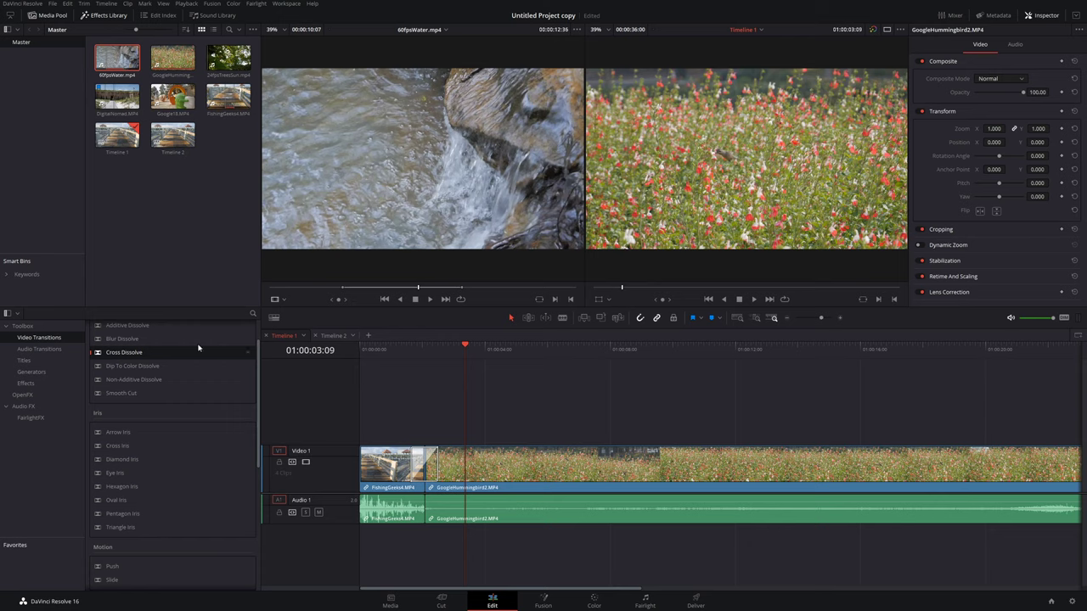
{"action": "left_click", "coordinate": [43, 349]}
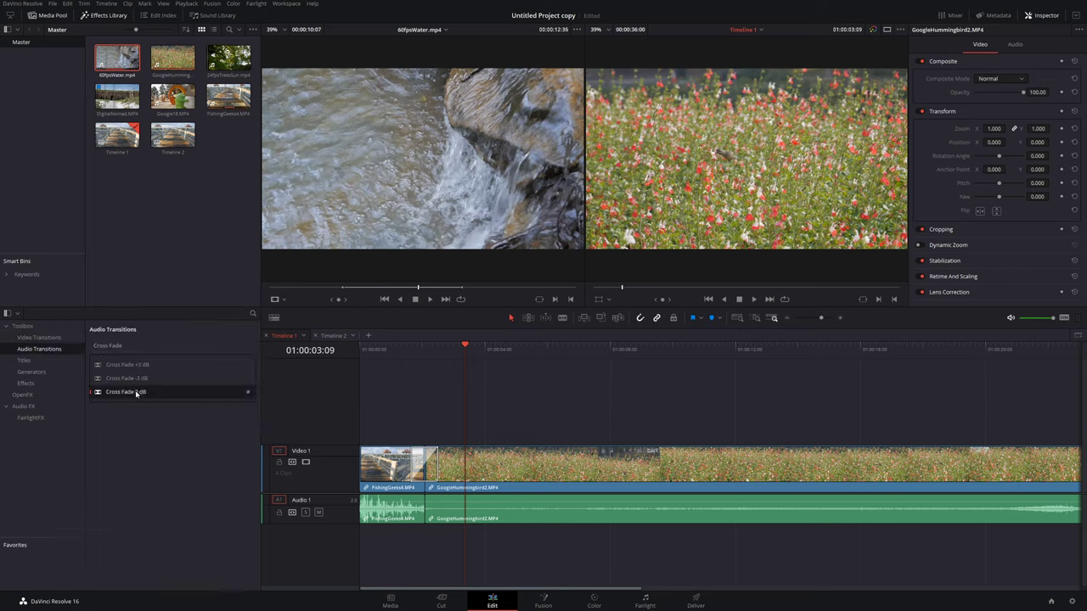
{"action": "left_click_drag", "start_coordinate": [136, 394], "coordinate": [425, 507]}
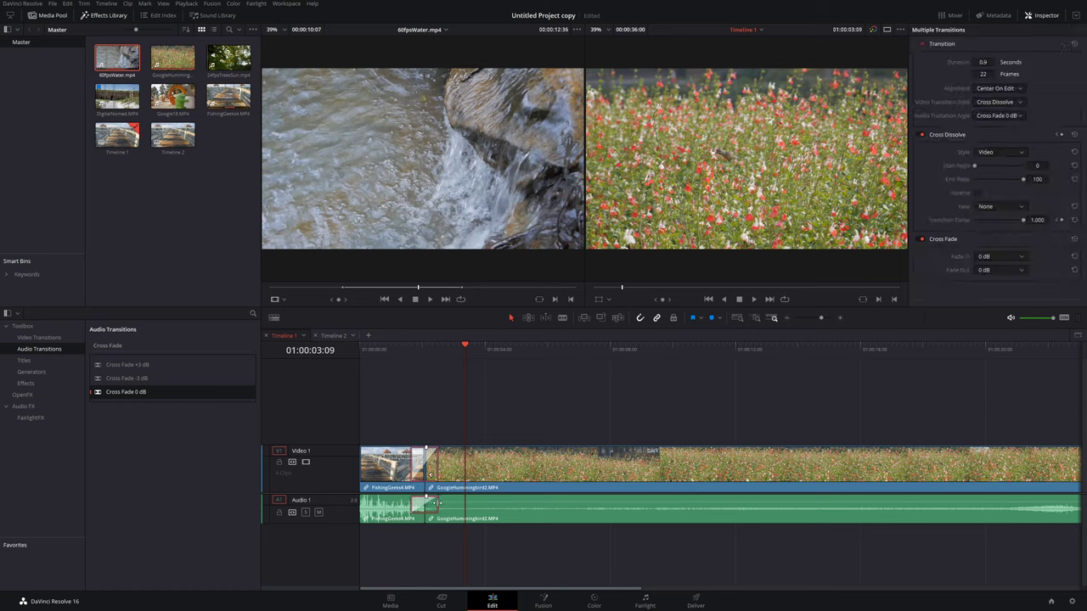
{"action": "left_click", "coordinate": [424, 508]}
{"action": "left_click", "coordinate": [424, 507]}
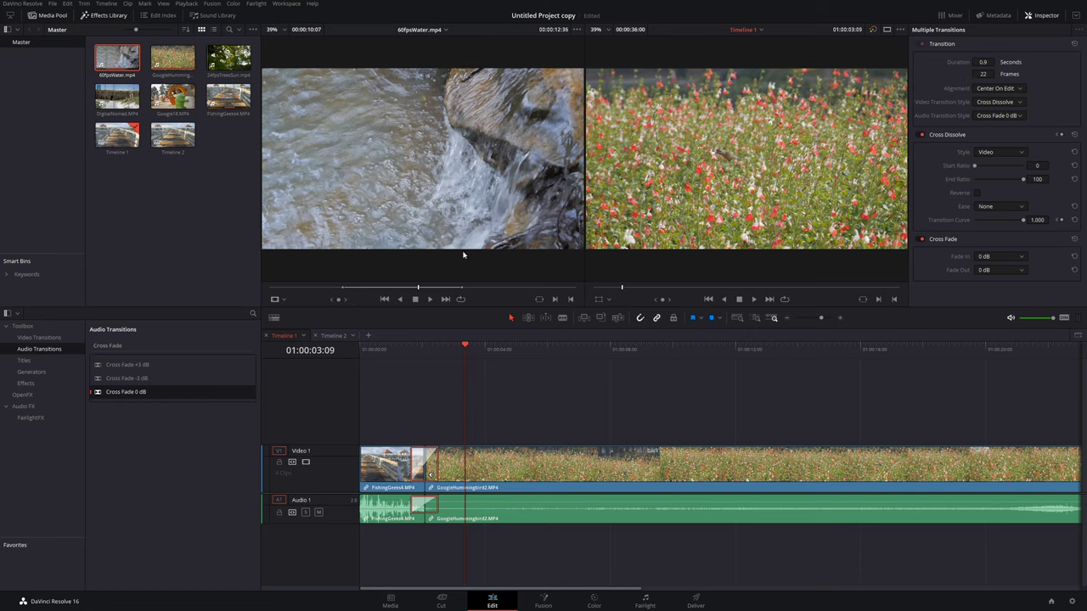
Browse the available titles and place a Text title on Video 2 above GoogleHummingbird2, starting at 01:00:03:09
{"action": "left_click", "coordinate": [24, 361]}
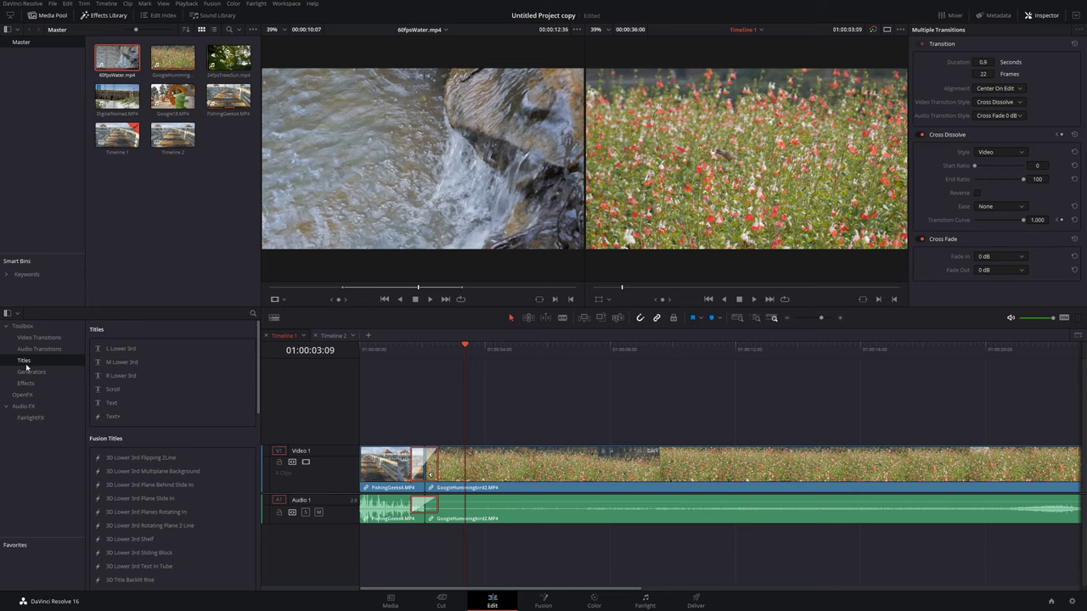
{"action": "scroll", "coordinate": [185, 402], "scroll_direction": "down", "scroll_amount": 8}
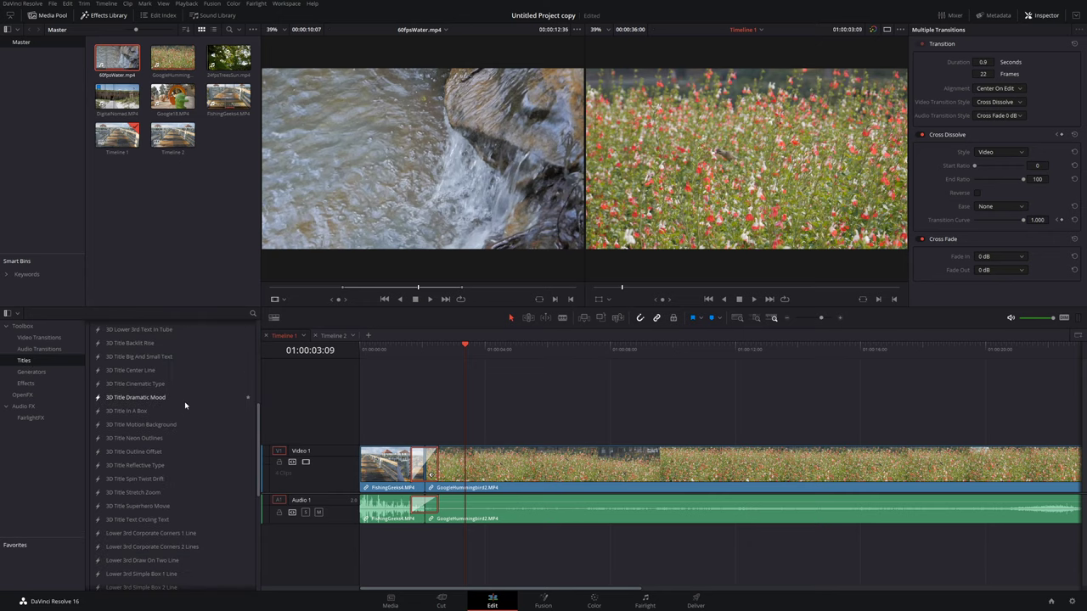
{"action": "scroll", "coordinate": [183, 402], "scroll_direction": "up", "scroll_amount": 8}
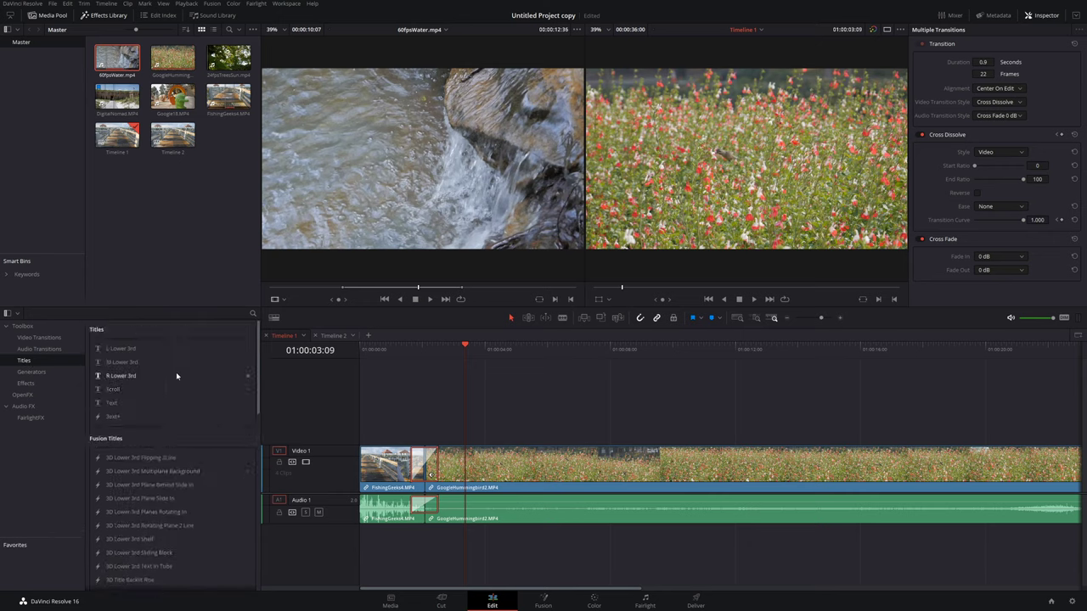
{"action": "left_click_drag", "start_coordinate": [111, 404], "coordinate": [468, 432]}
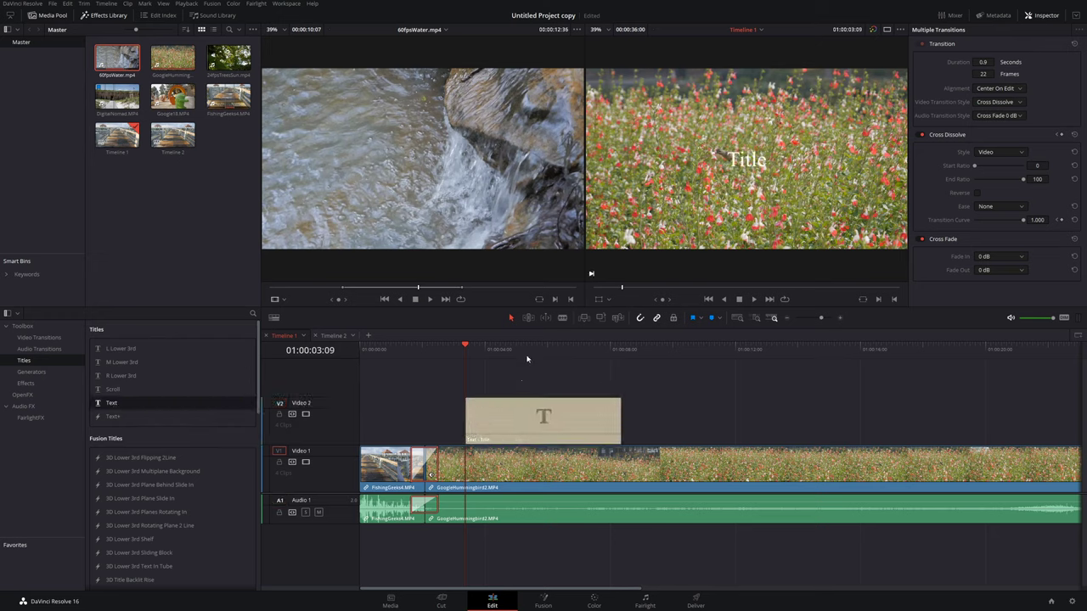
Change the Text title's wording to "Test" and its font family to Source Code Pro
{"action": "left_click", "coordinate": [517, 347]}
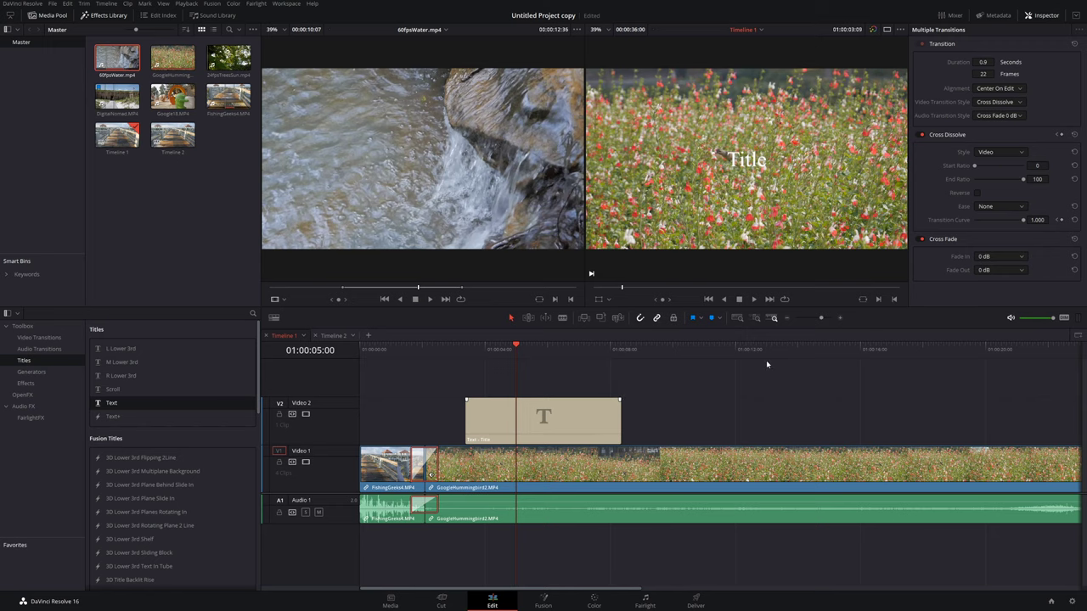
{"action": "key", "text": "shift+v"}
{"action": "double_click", "coordinate": [929, 81]}
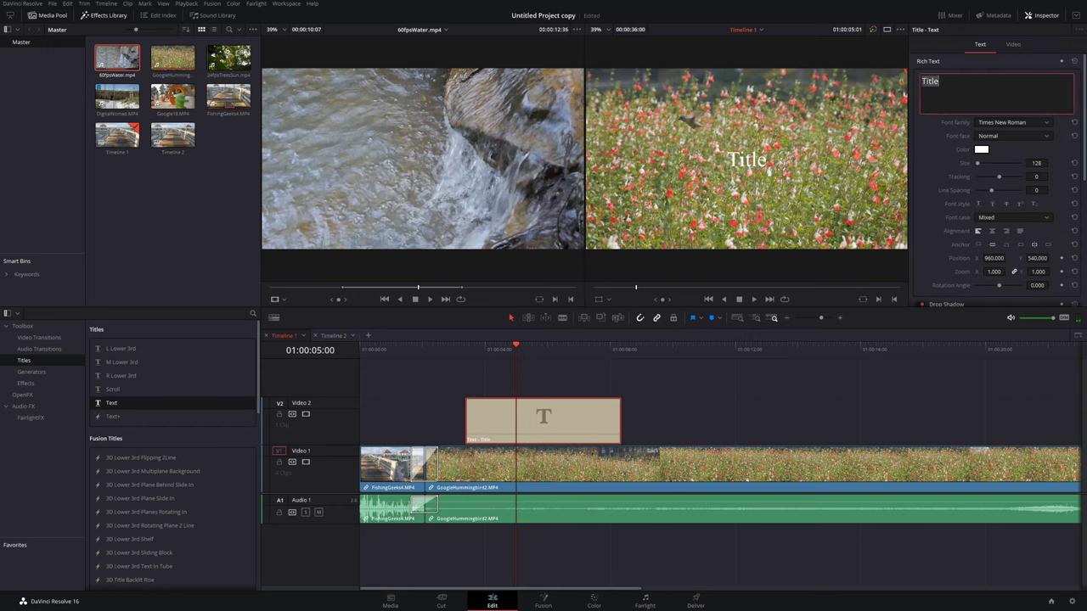
{"action": "type", "text": "Test"}
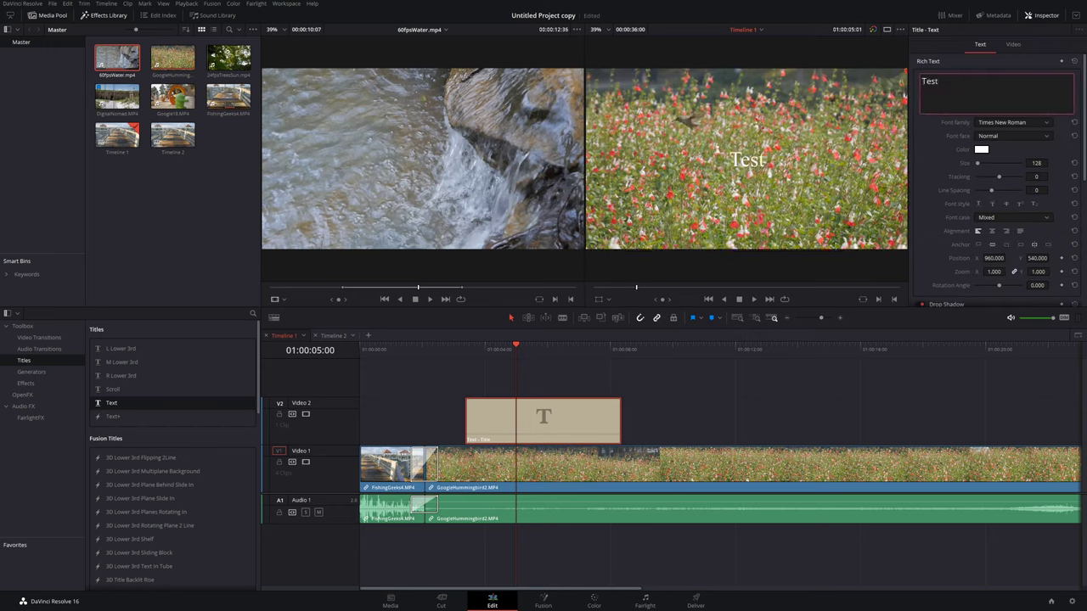
{"action": "left_click", "coordinate": [1005, 124]}
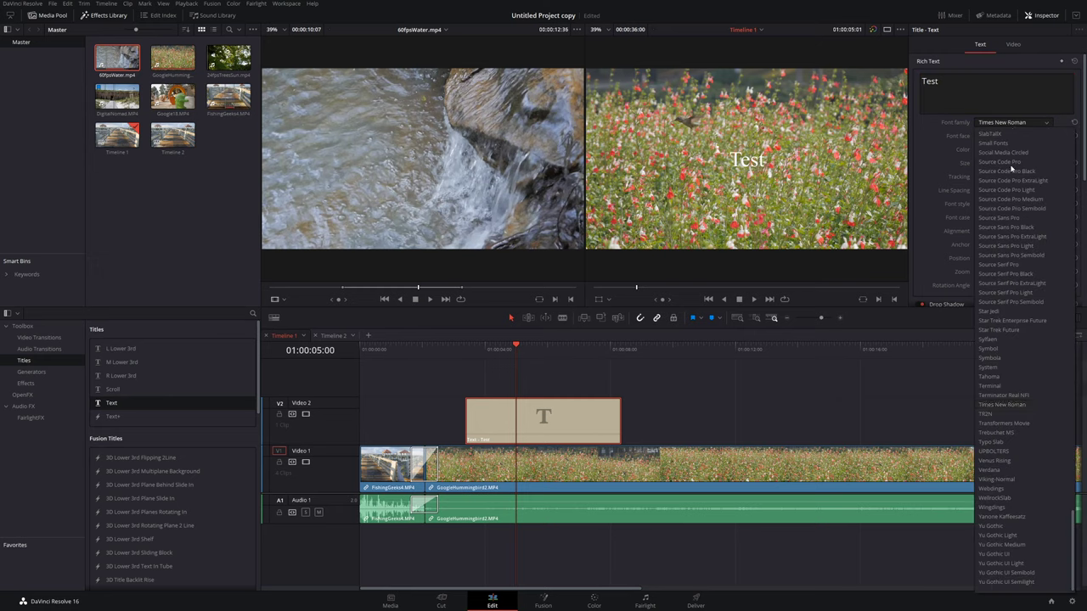
{"action": "left_click", "coordinate": [1019, 161]}
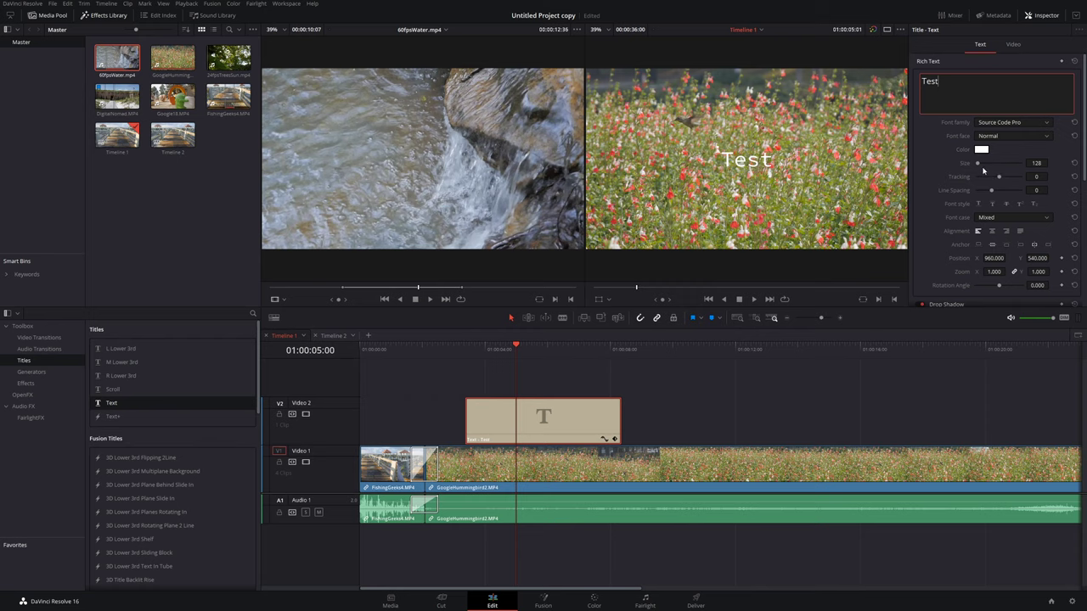
Enlarge the Test title to size 575 and colour it red (#ff0000)
{"action": "left_click_drag", "start_coordinate": [983, 170], "coordinate": [983, 165]}
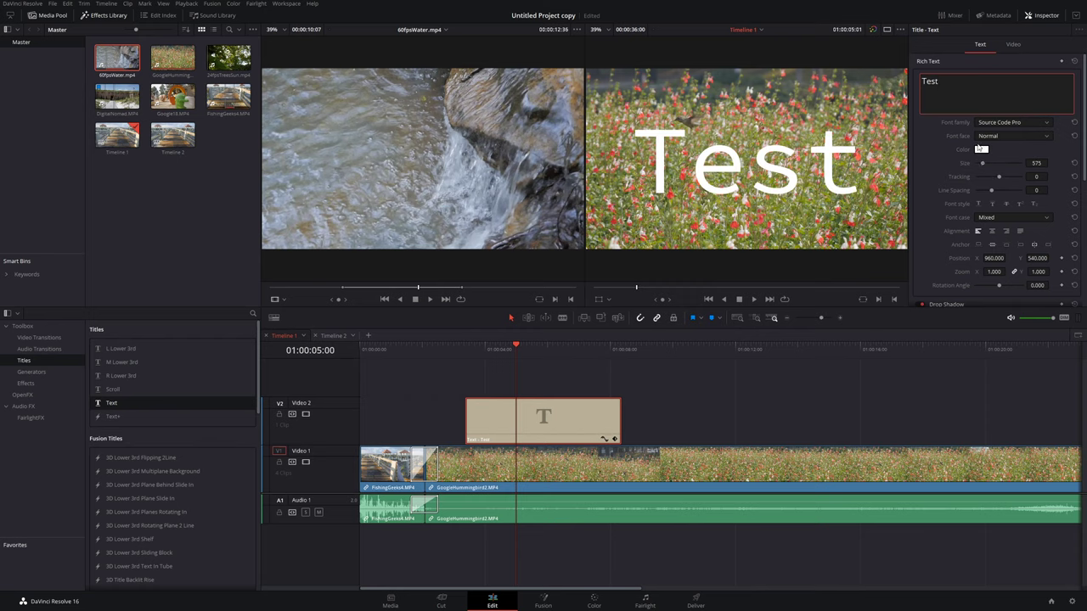
{"action": "left_click", "coordinate": [980, 150]}
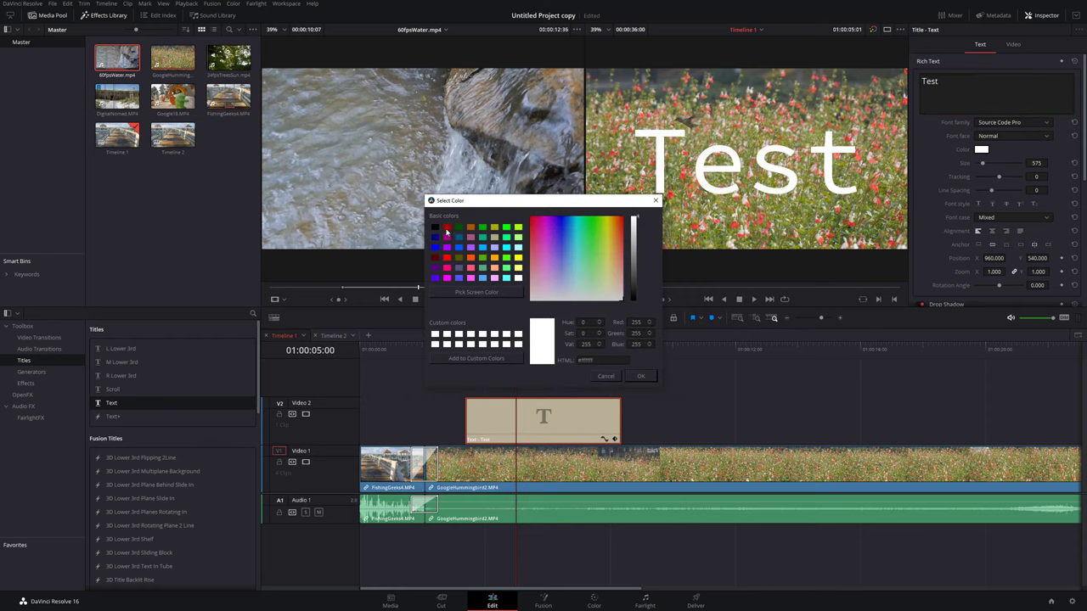
{"action": "left_click", "coordinate": [447, 256]}
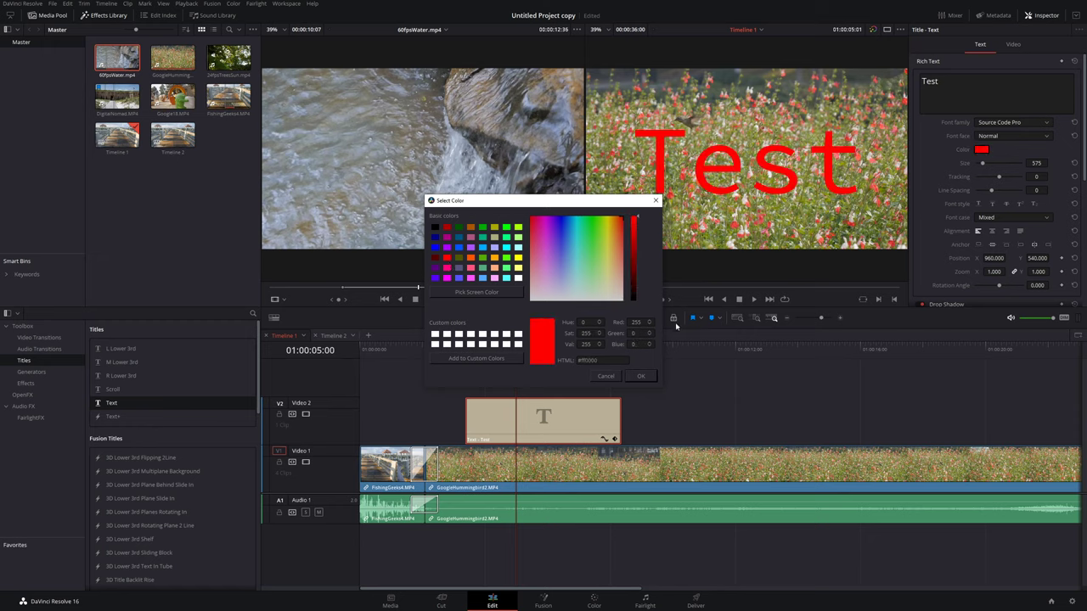
{"action": "left_click", "coordinate": [641, 376]}
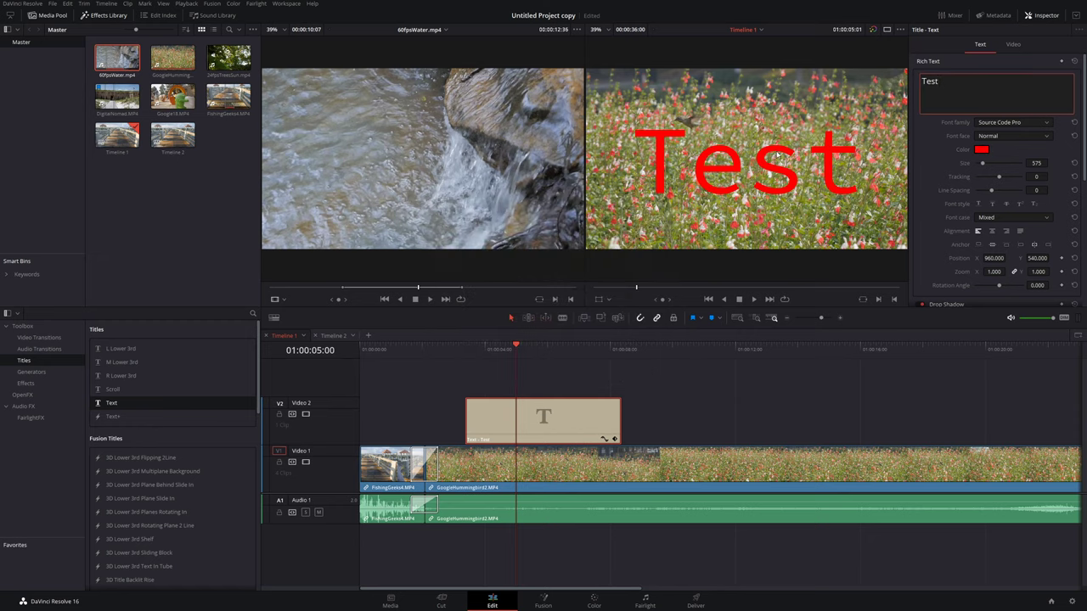
Delete the red Test title from Video 2
{"action": "left_click", "coordinate": [128, 351]}
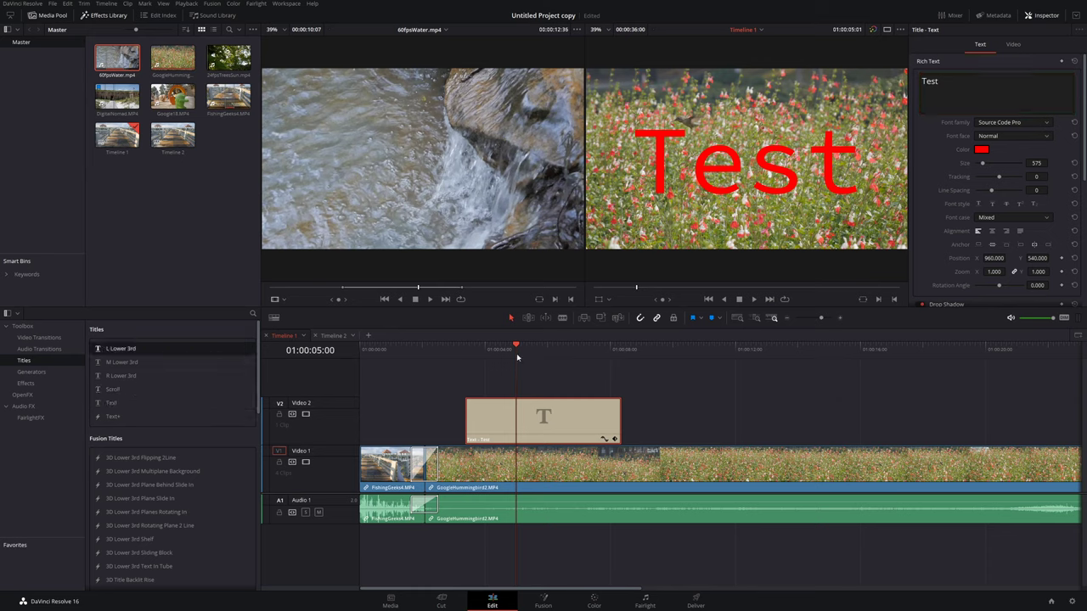
{"action": "left_click", "coordinate": [456, 348]}
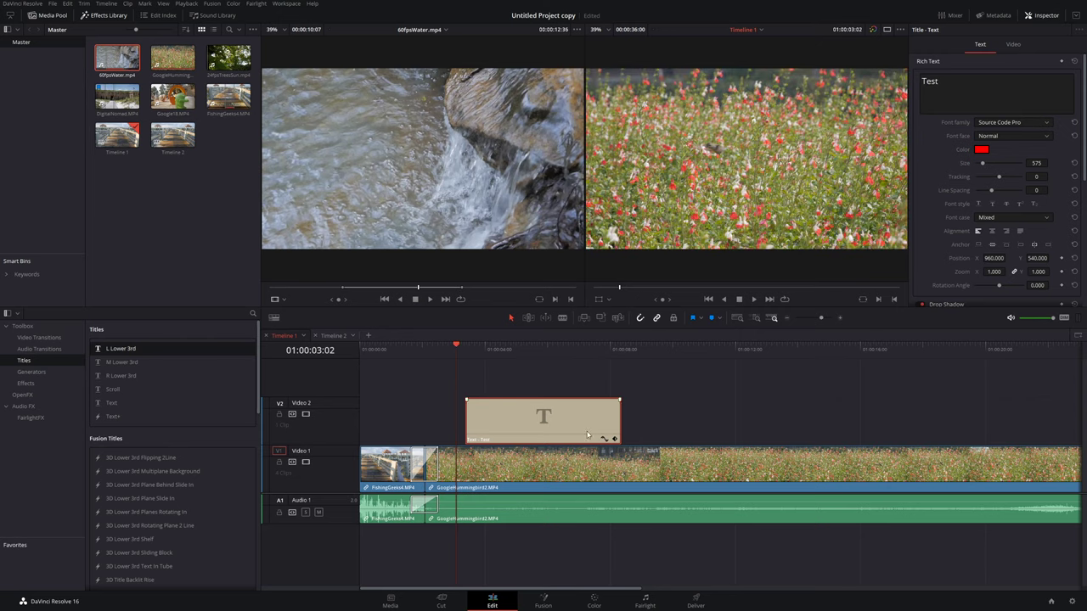
{"action": "key", "text": "ctrl+z"}
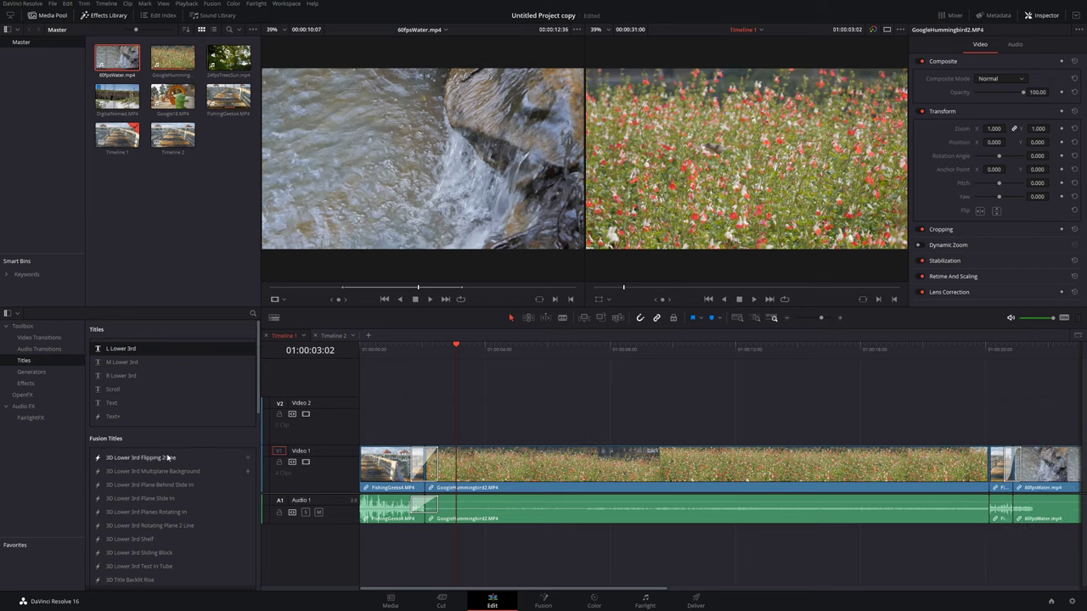
Add an L Lower 3rd title to Video 2 and move it to the very start of the timeline
{"action": "left_click_drag", "start_coordinate": [124, 351], "coordinate": [463, 422]}
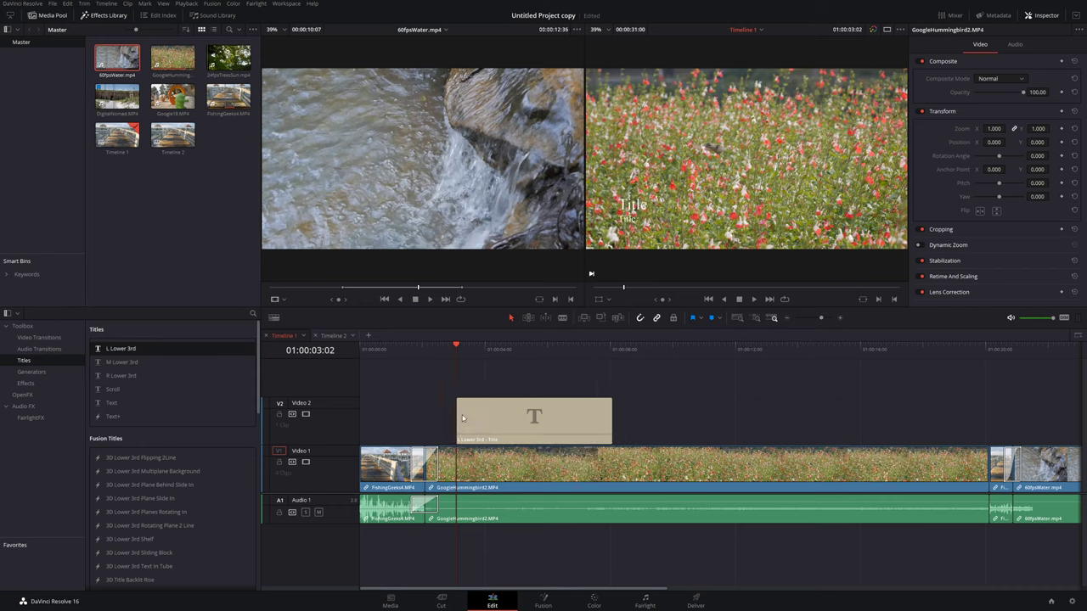
{"action": "left_click", "coordinate": [628, 209]}
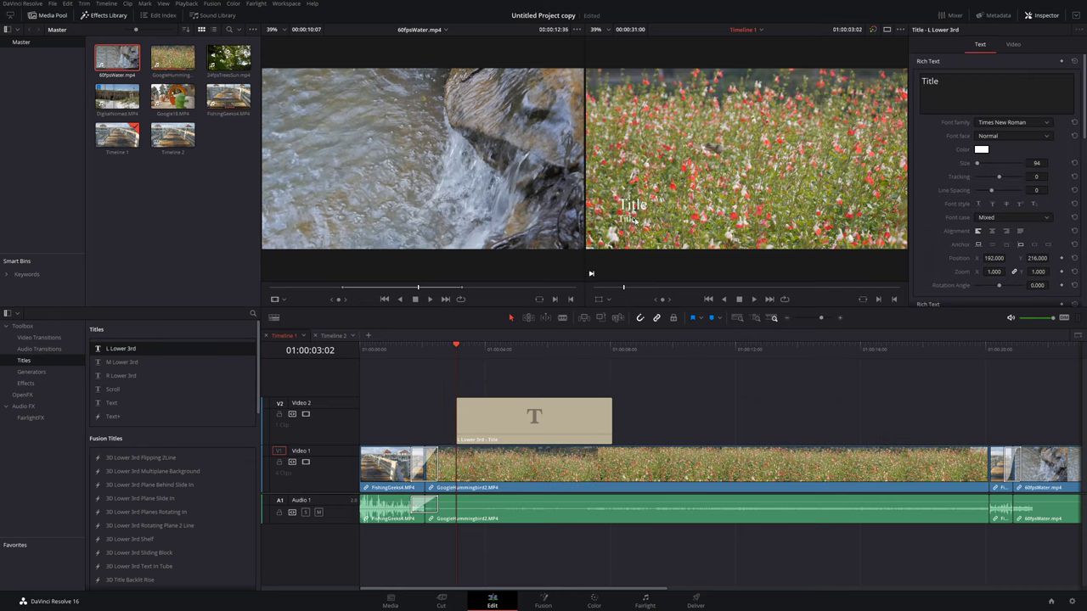
{"action": "left_click_drag", "start_coordinate": [490, 418], "coordinate": [395, 416]}
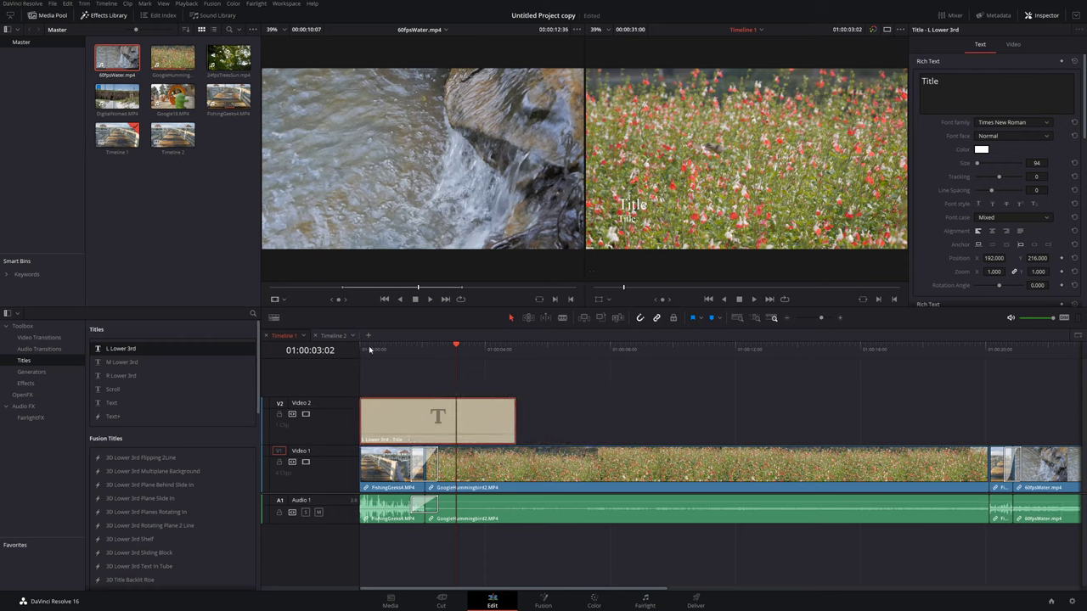
Show the frame at 01:00:00:12 and change the L Lower 3rd's main line to "This is a Test"
{"action": "left_click", "coordinate": [376, 349]}
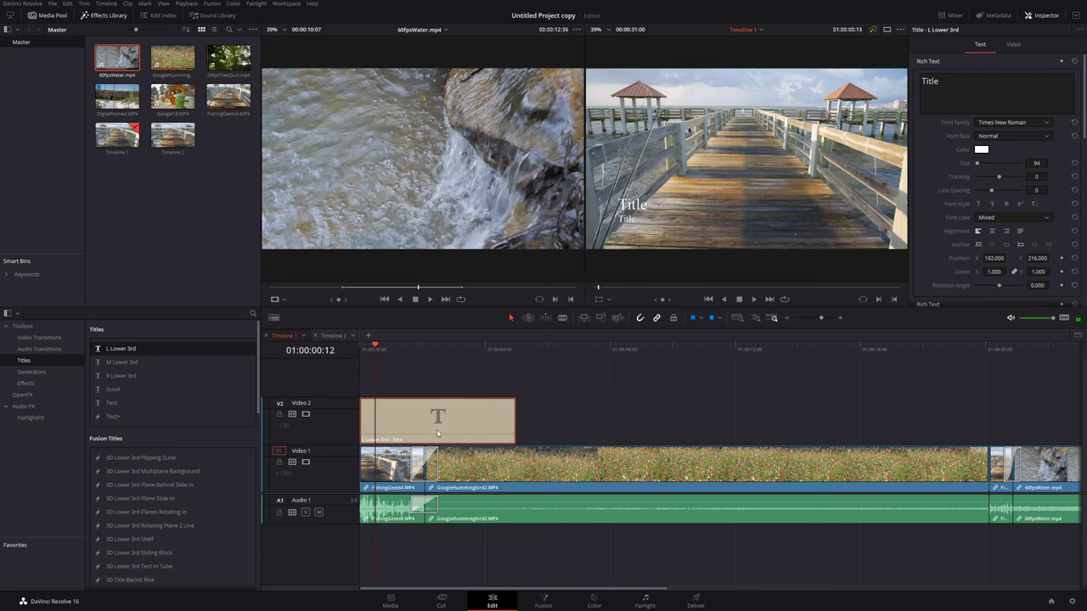
{"action": "double_click", "coordinate": [944, 87]}
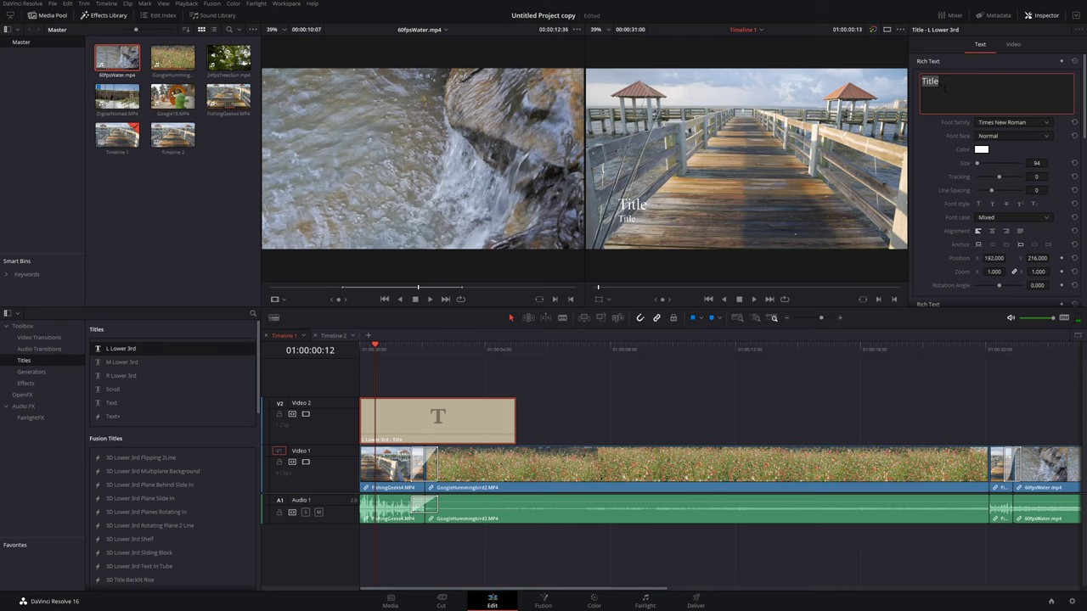
{"action": "type", "text": "This is a Test"}
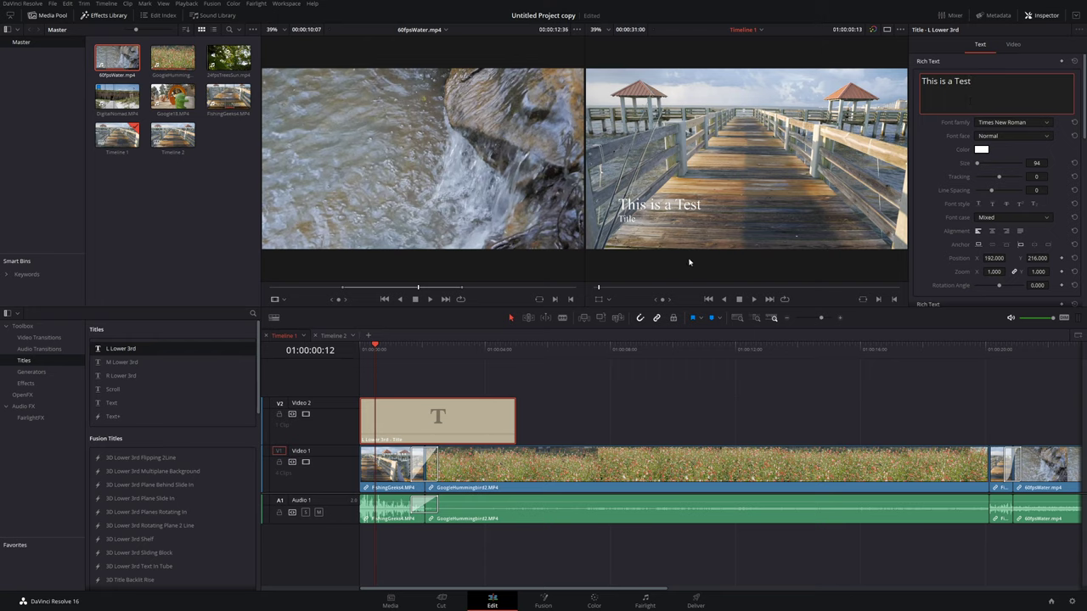
Place a 3D Lower 3rd Flipping 2Line title on Video 2 at 01:00:07:02 and move the playhead to its start
{"action": "scroll", "coordinate": [182, 475], "scroll_direction": "down", "scroll_amount": 3}
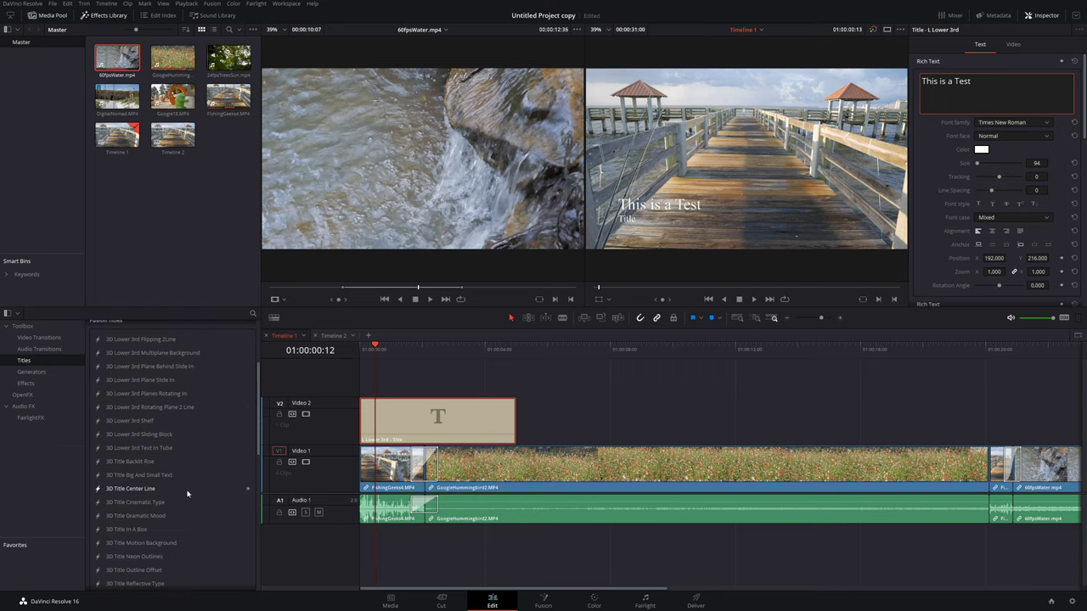
{"action": "scroll", "coordinate": [169, 478], "scroll_direction": "up", "scroll_amount": 3}
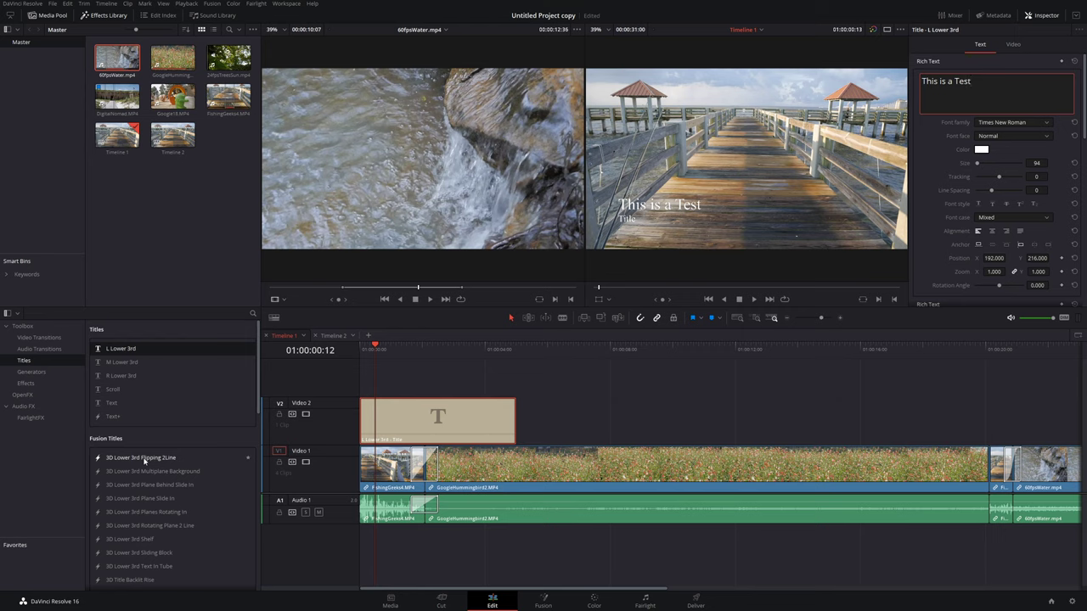
{"action": "left_click_drag", "start_coordinate": [145, 461], "coordinate": [599, 384]}
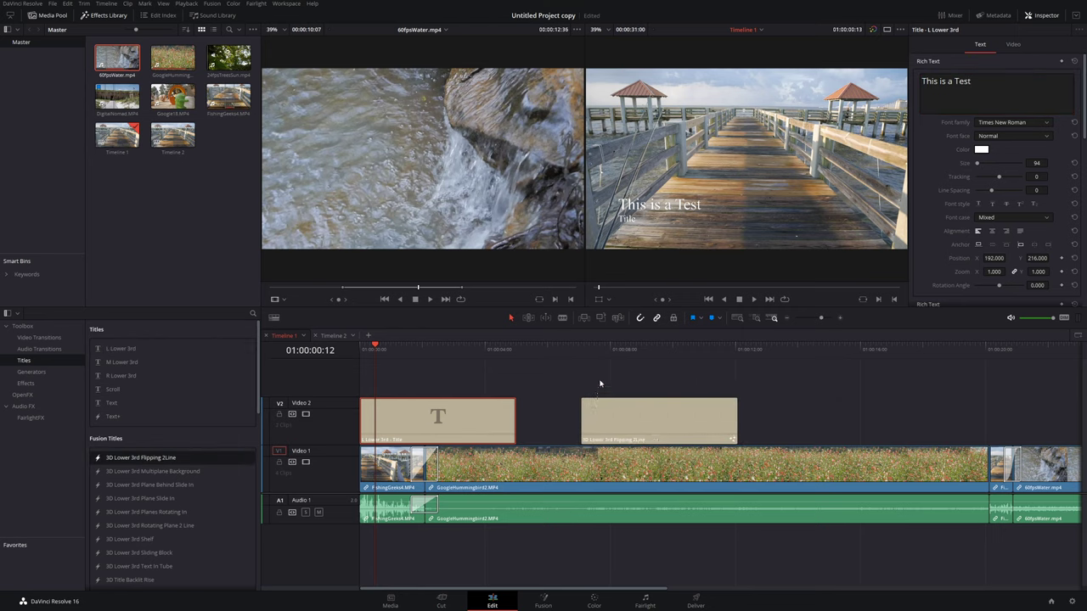
{"action": "left_click", "coordinate": [576, 348]}
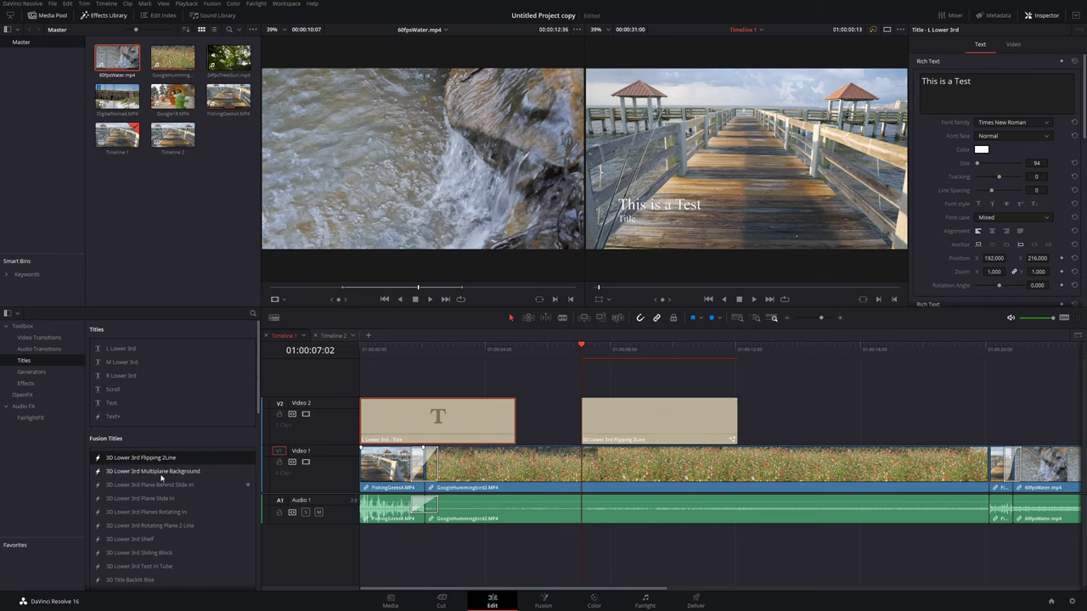
Preview the 3D Lower 3rd Flipping 2Line title's animation and look through the other Fusion titles
{"action": "scroll", "coordinate": [187, 493], "scroll_direction": "down", "scroll_amount": 4}
{"action": "scroll", "coordinate": [196, 487], "scroll_direction": "up", "scroll_amount": 3}
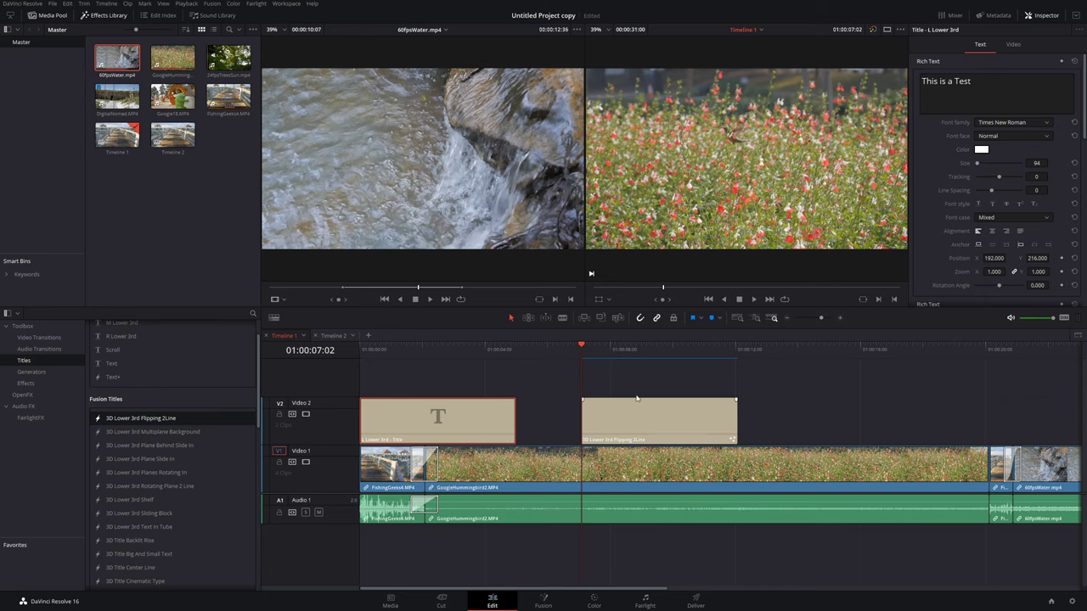
{"action": "left_click", "coordinate": [627, 347]}
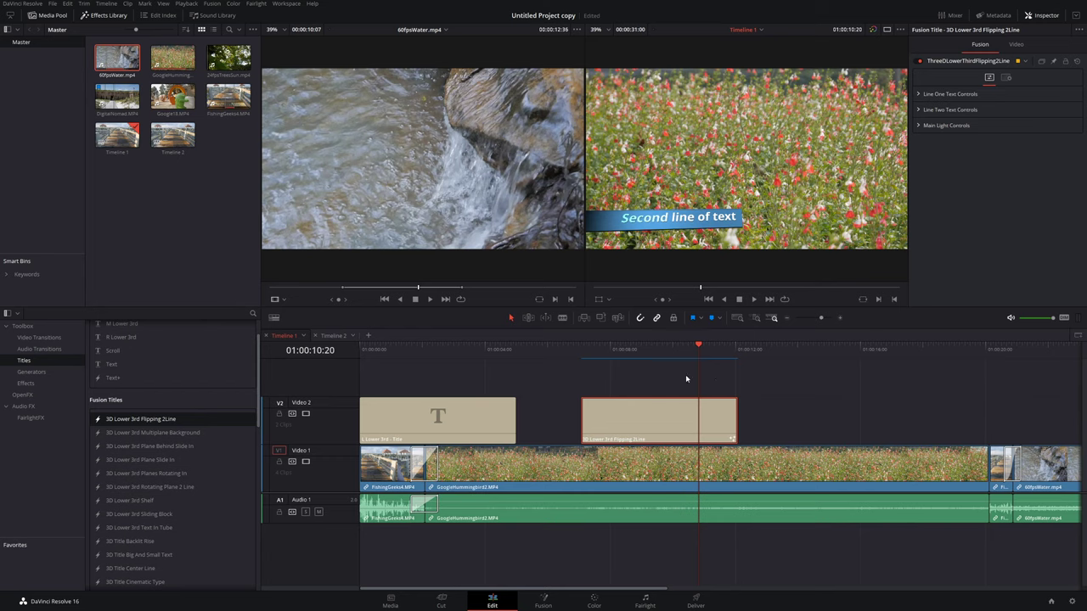
{"action": "scroll", "coordinate": [157, 504], "scroll_direction": "down", "scroll_amount": 10}
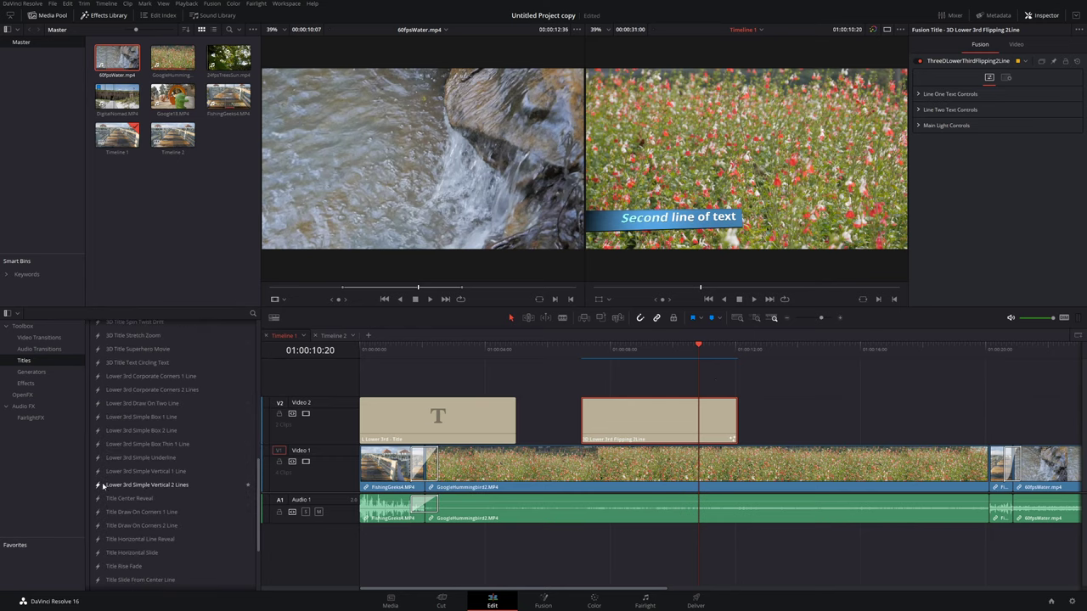
{"action": "scroll", "coordinate": [165, 492], "scroll_direction": "up", "scroll_amount": 4}
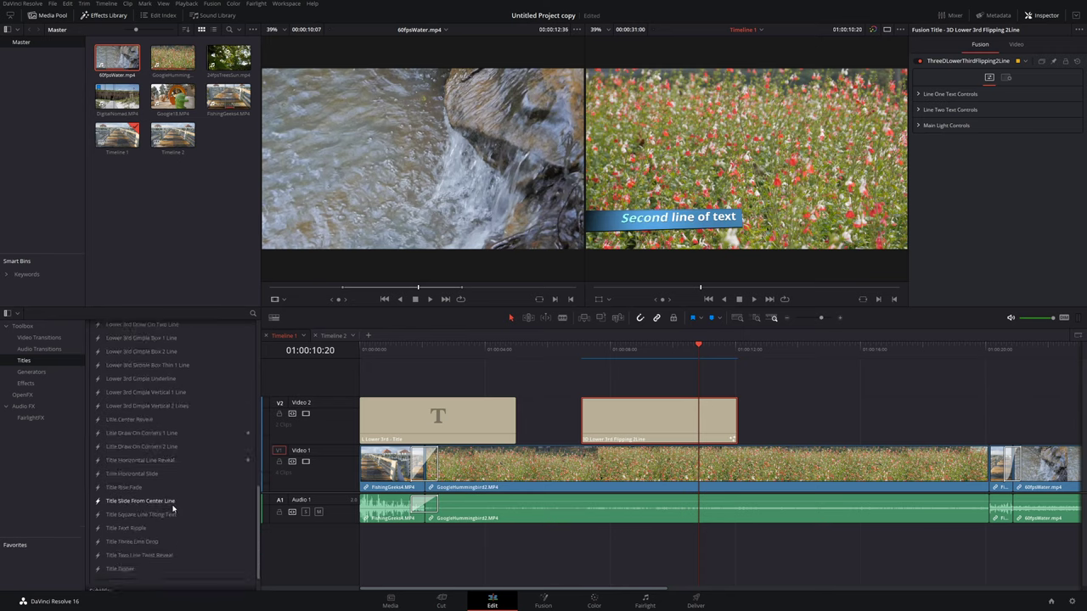
Show the 3D Lower 3rd Flipping 2Line title's Line One Text Controls, and delete that title from Video 2
{"action": "scroll", "coordinate": [169, 488], "scroll_direction": "up", "scroll_amount": 5}
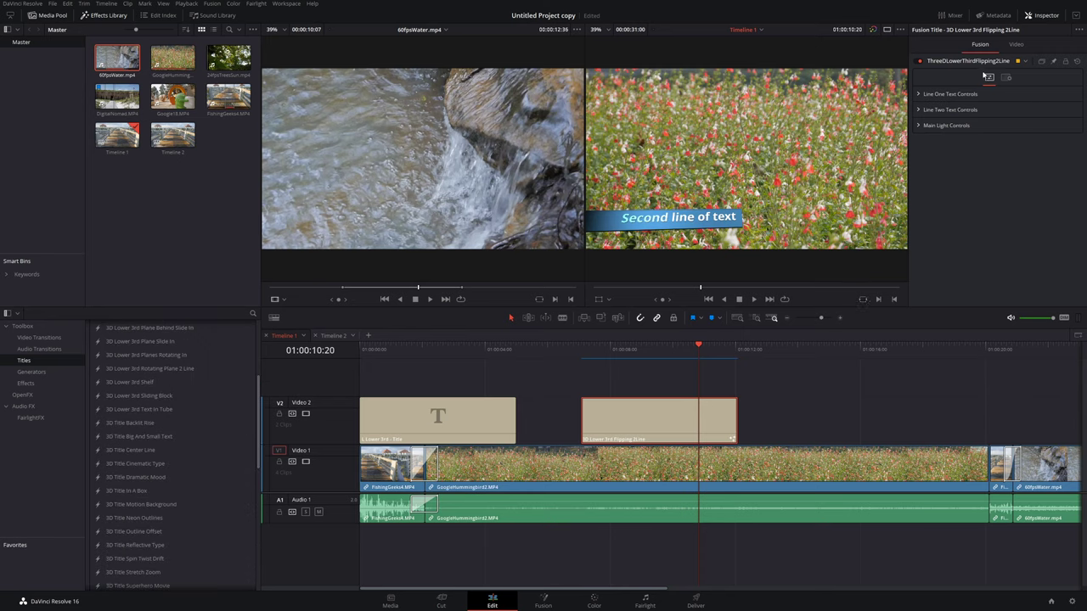
{"action": "left_click", "coordinate": [942, 94]}
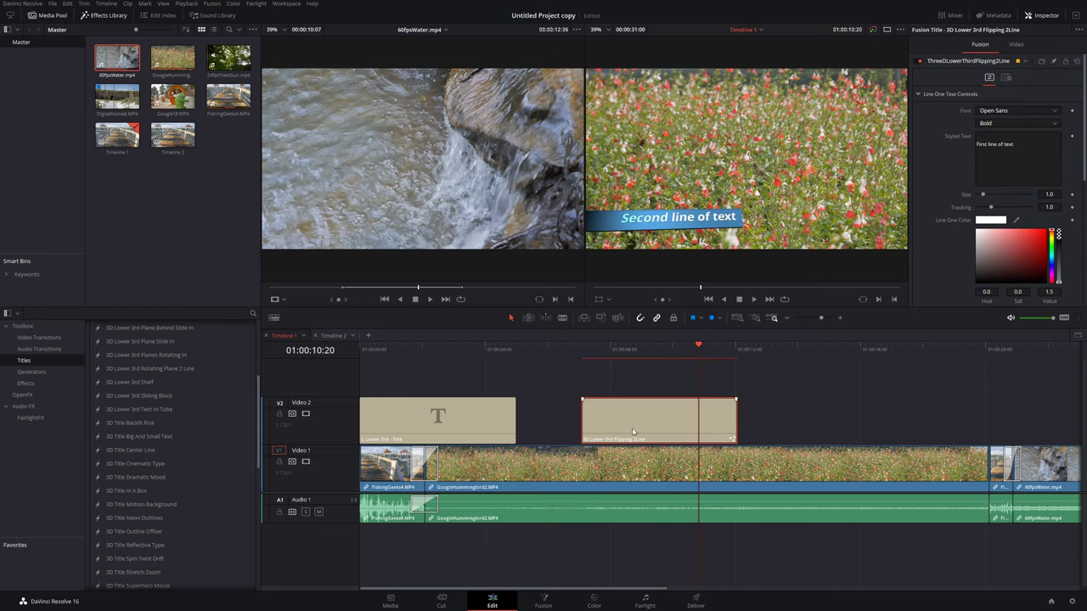
{"action": "key", "text": "Delete"}
{"action": "left_click", "coordinate": [507, 355]}
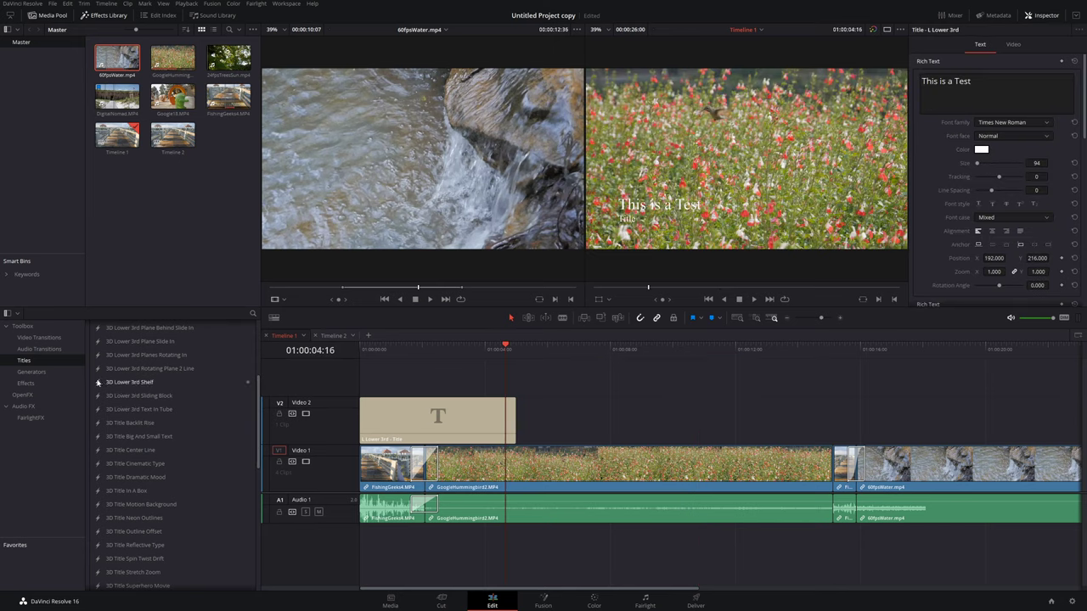
Look through the available Generators, Effects and OpenFX filters in the effects library
{"action": "left_click", "coordinate": [44, 373]}
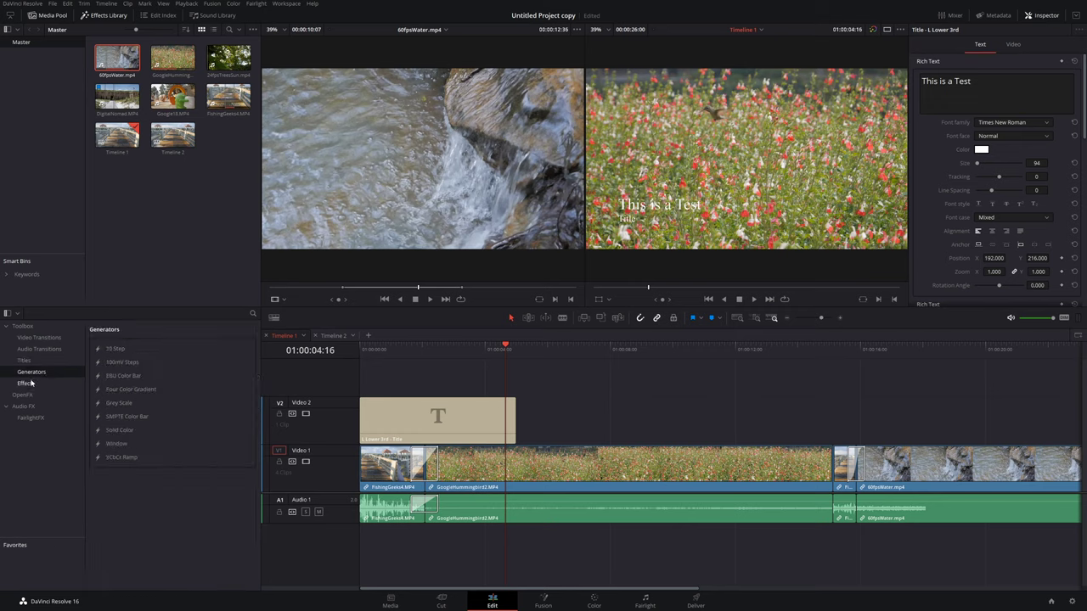
{"action": "left_click", "coordinate": [32, 383]}
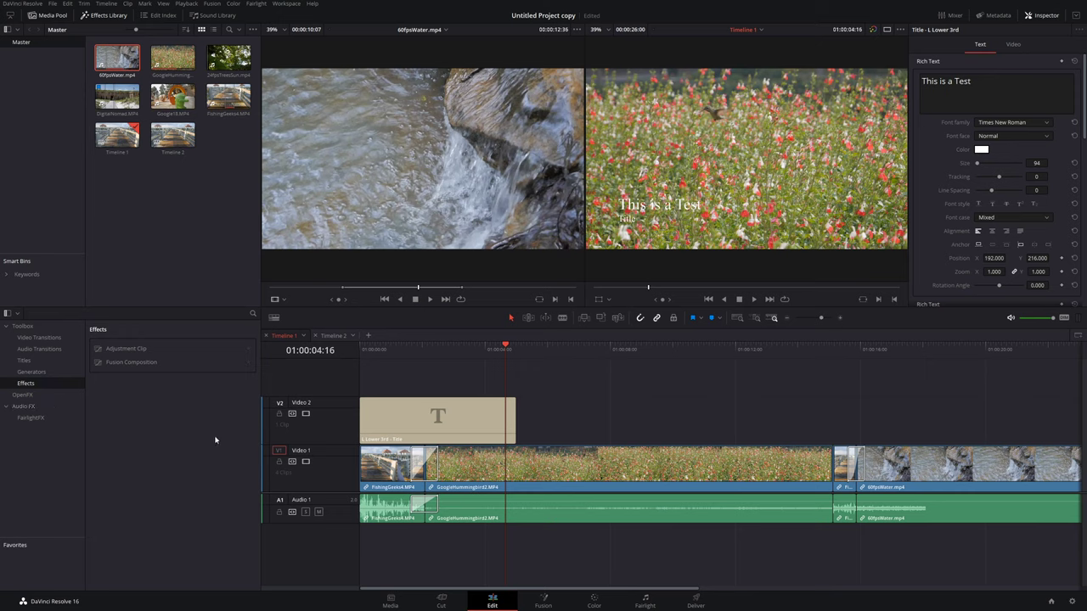
{"action": "left_click", "coordinate": [22, 395]}
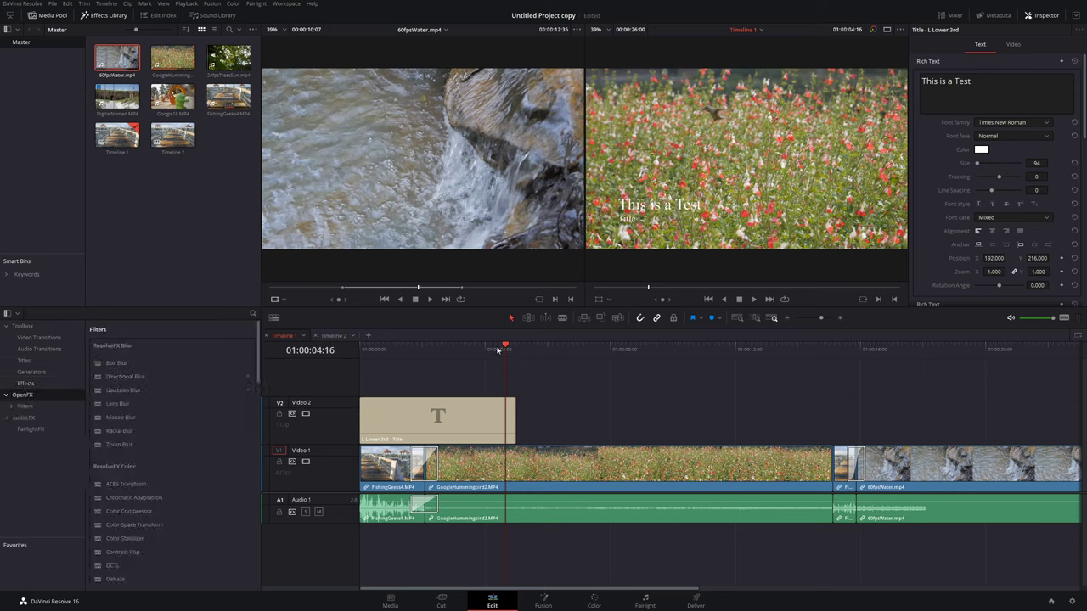
Play Timeline 1 from its start to 01:00:03:21 and view the audio settings of the first FishingGeeks4 clip
{"action": "left_click_drag", "start_coordinate": [498, 350], "coordinate": [362, 349]}
{"action": "key", "text": "space"}
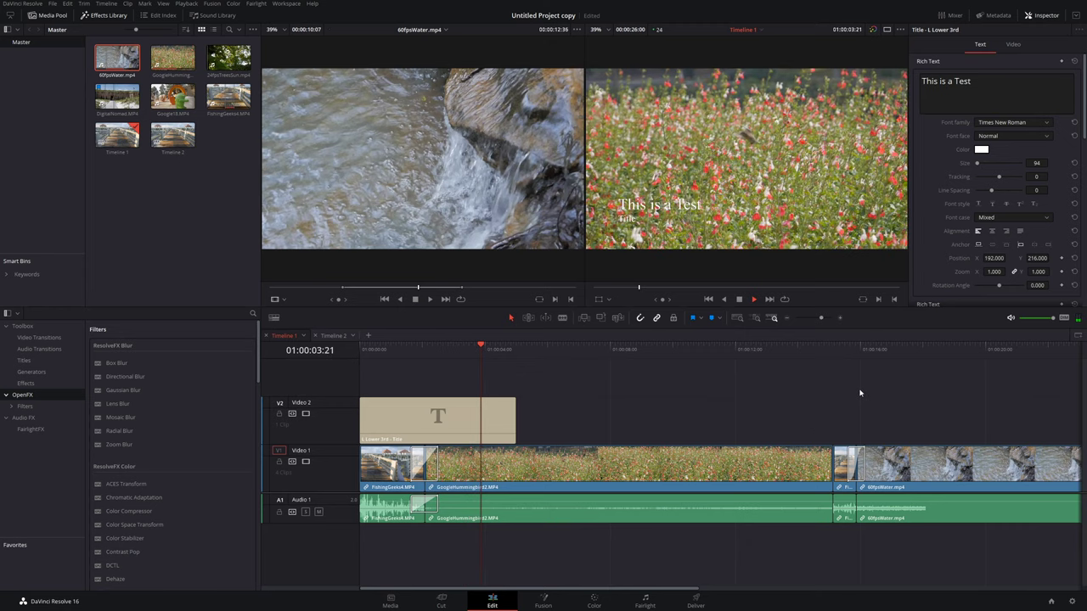
{"action": "left_click", "coordinate": [399, 512]}
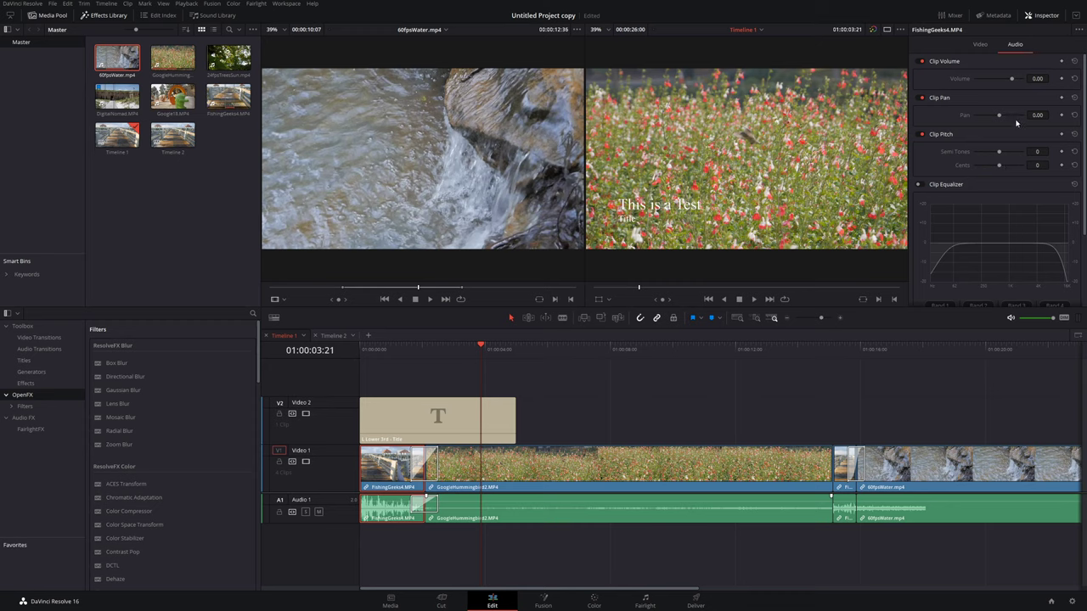
{"action": "left_click", "coordinate": [698, 395]}
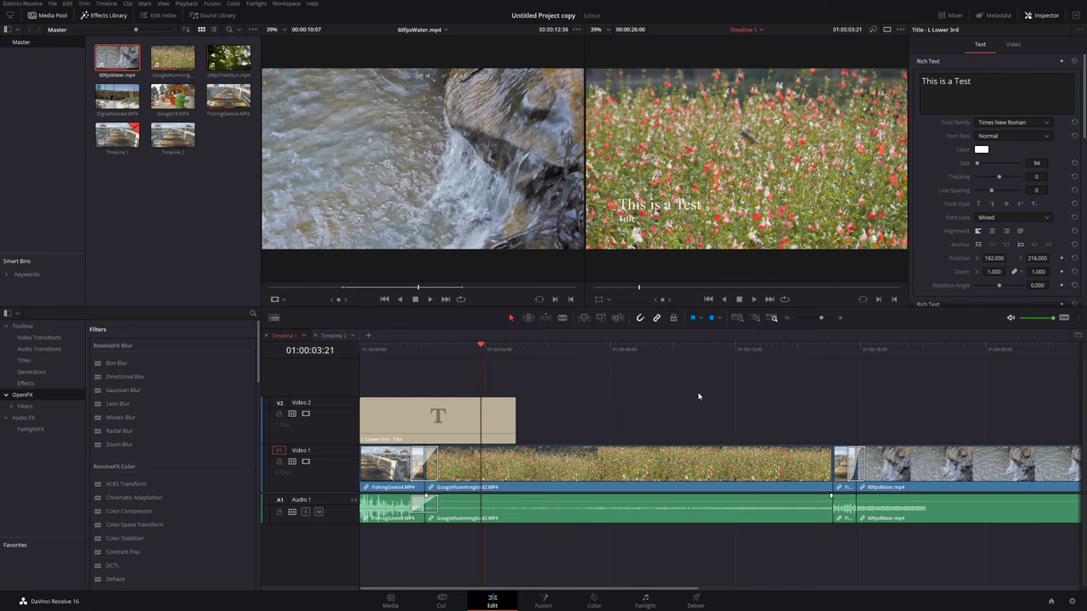
Inspect the 60fpsWater.mp4 clip's video settings and the GoogleHummingbird2.MP4 clip's video and audio settings
{"action": "scroll", "coordinate": [698, 395], "scroll_direction": "down", "scroll_amount": 4}
{"action": "scroll", "coordinate": [575, 410], "scroll_direction": "up", "scroll_amount": 4}
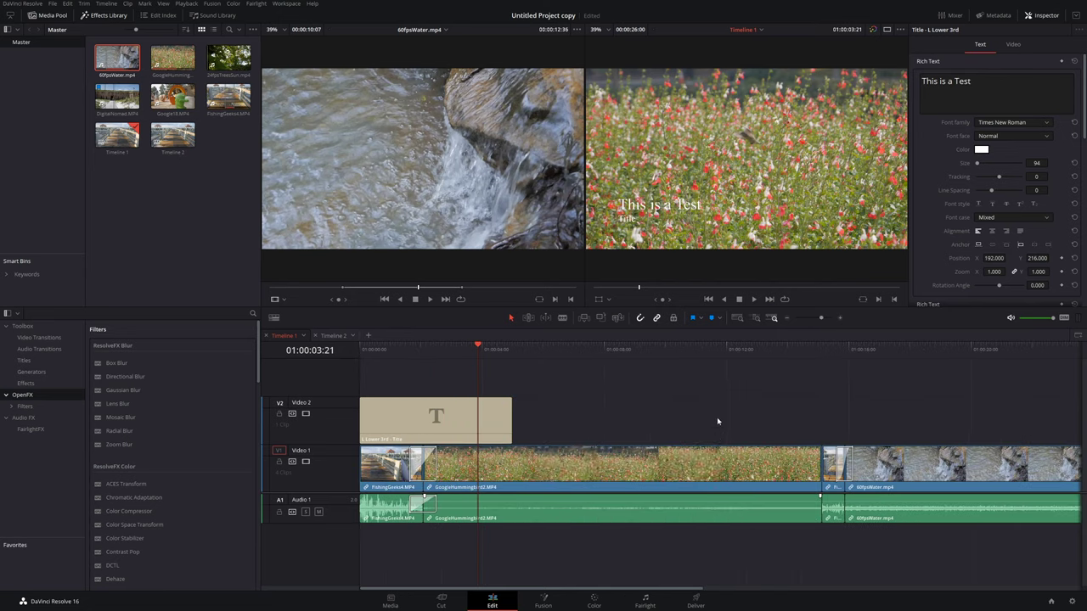
{"action": "left_click", "coordinate": [932, 466]}
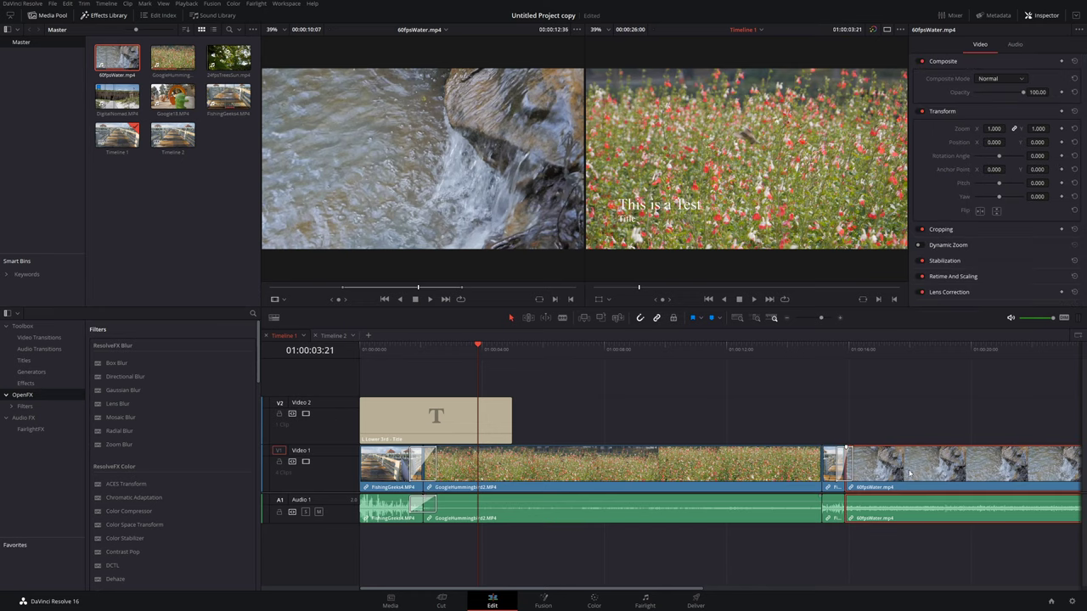
{"action": "left_click", "coordinate": [913, 535]}
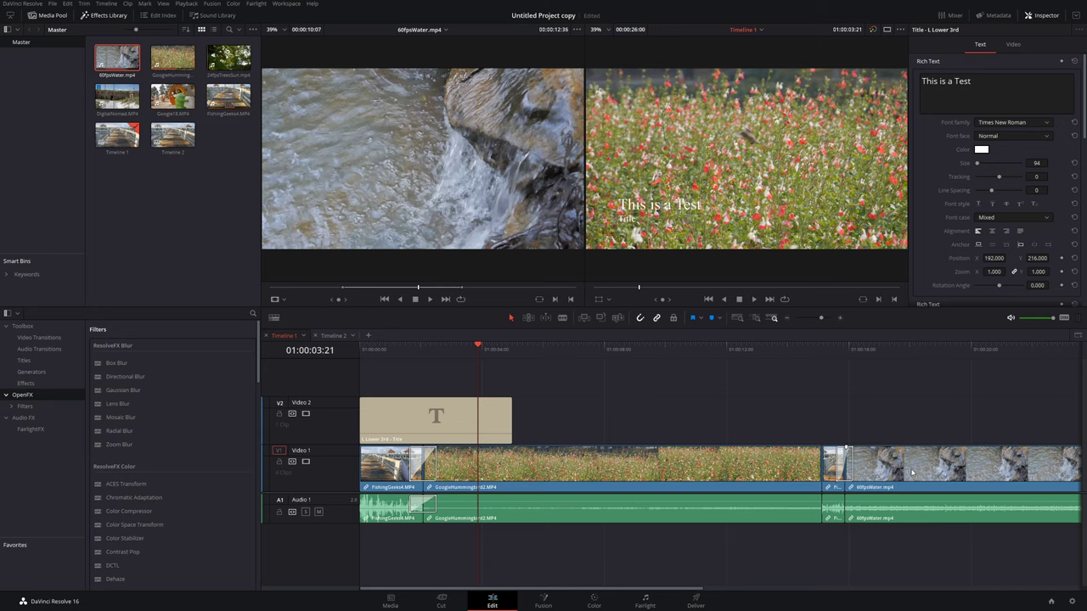
{"action": "left_click", "coordinate": [789, 466]}
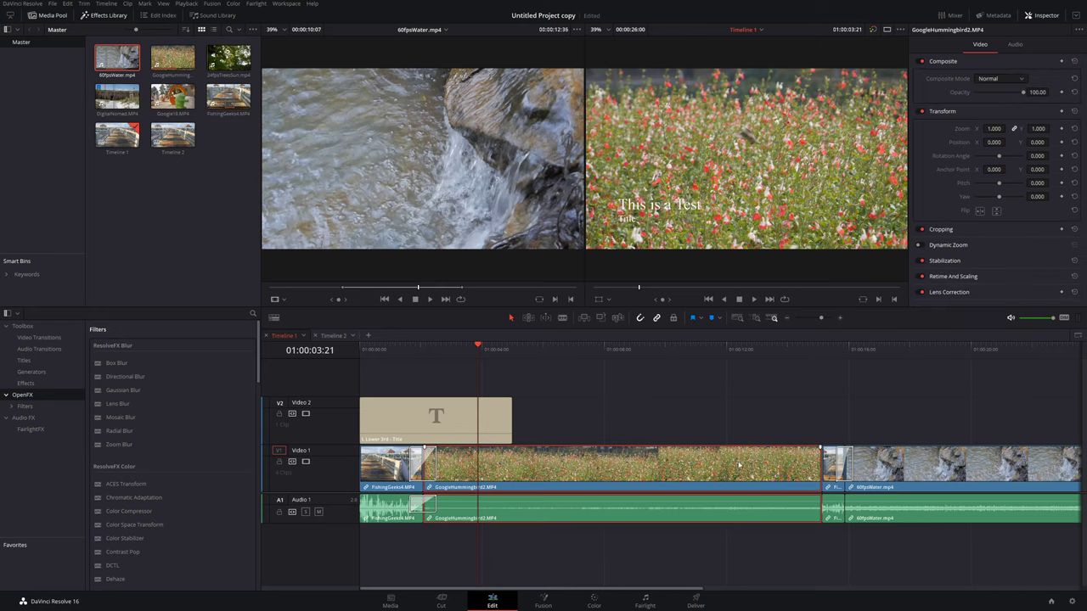
{"action": "left_click", "coordinate": [707, 540]}
{"action": "left_click", "coordinate": [591, 516]}
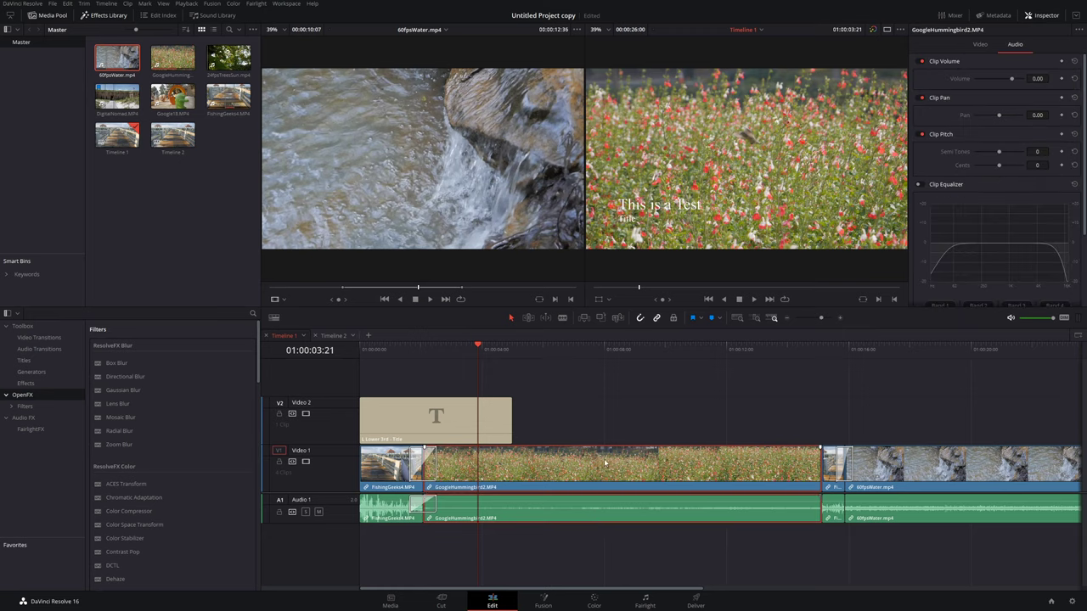
{"action": "left_click", "coordinate": [628, 541]}
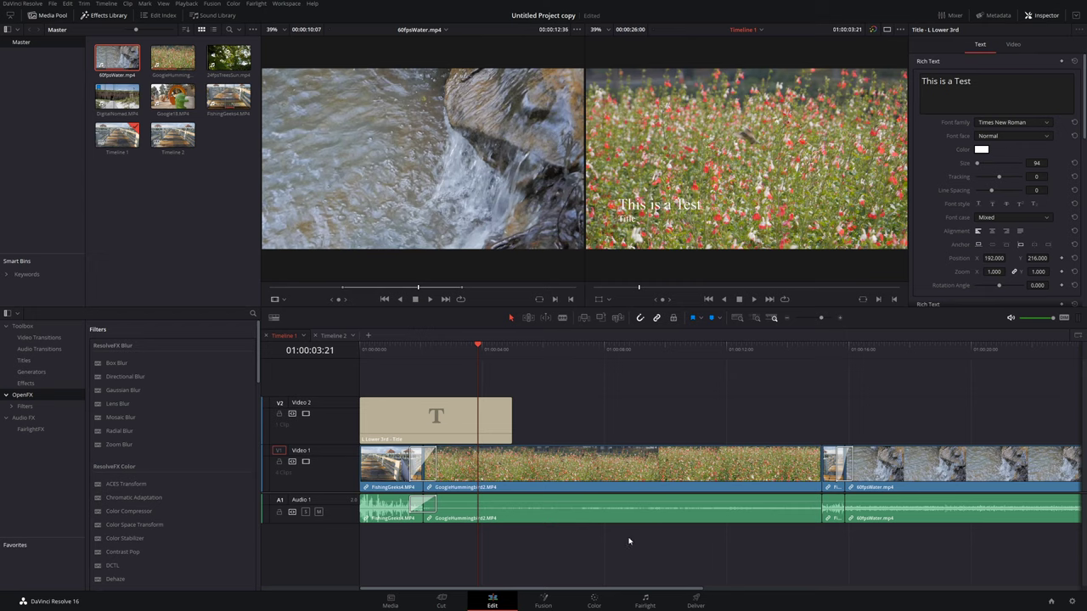
Try deleting the GoogleHummingbird2 clip's audio from Audio 1 on its own, and undo the deletion
{"action": "left_click", "coordinate": [619, 513]}
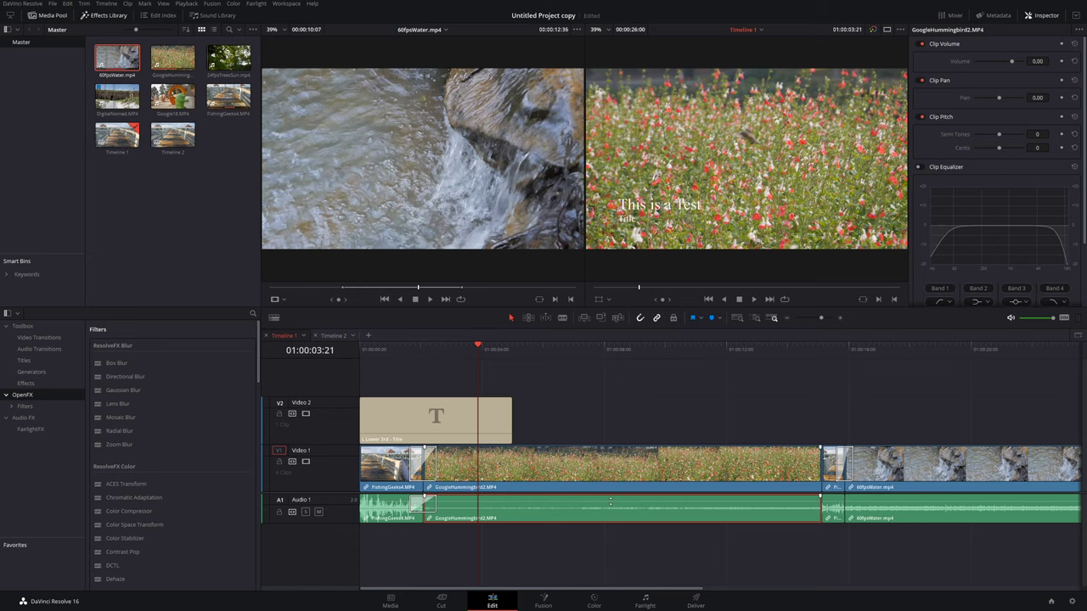
{"action": "key", "text": "BackSpace"}
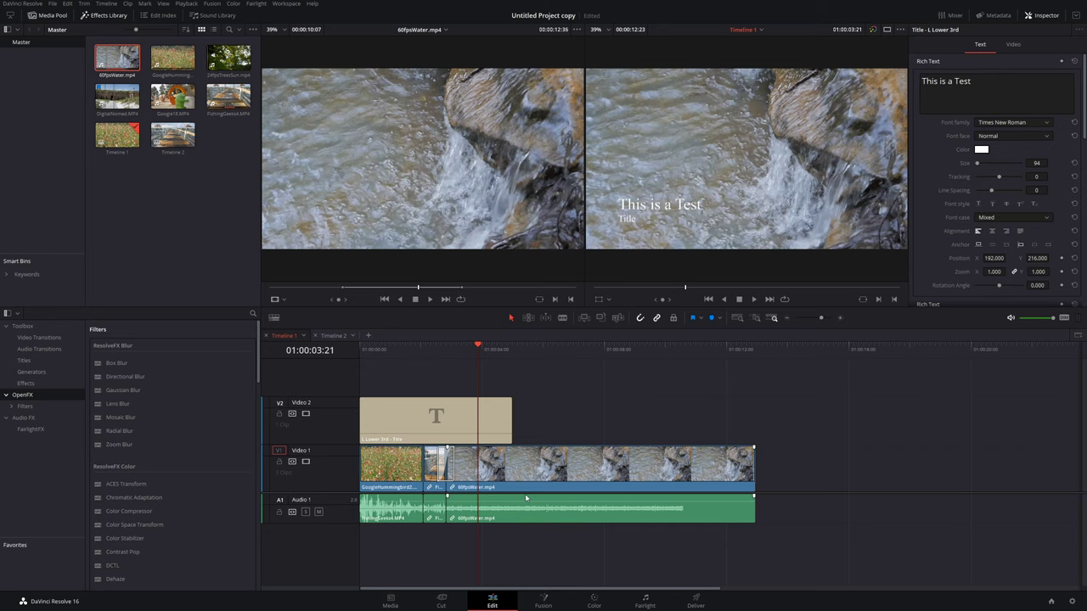
{"action": "key", "text": "ctrl+z"}
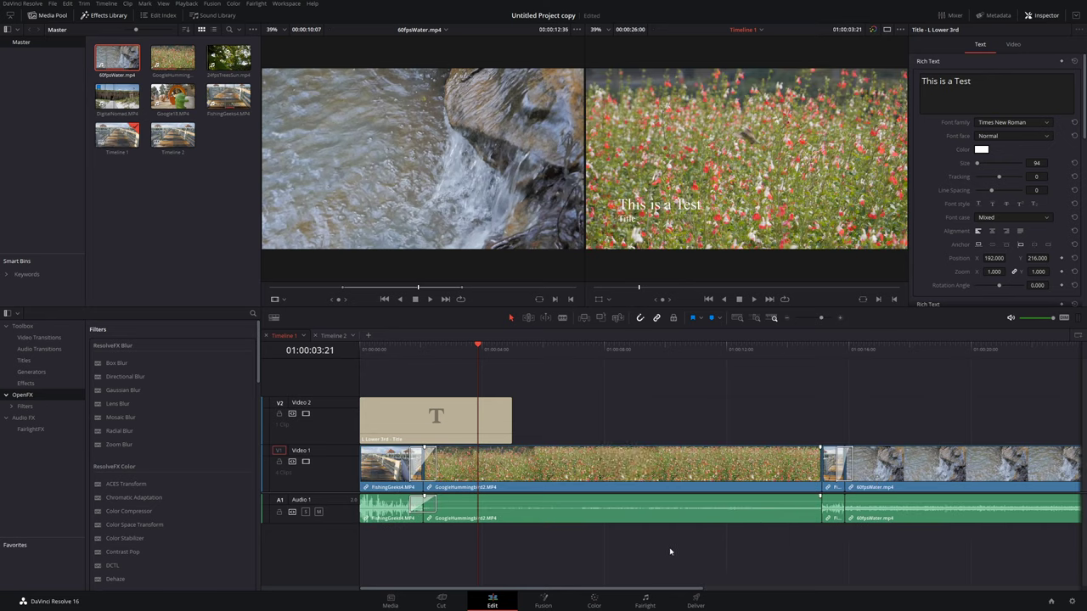
Try deleting the GoogleHummingbird2 clip with its linked audio while keeping its gap open, and undo the deletion
{"action": "left_click", "coordinate": [650, 517]}
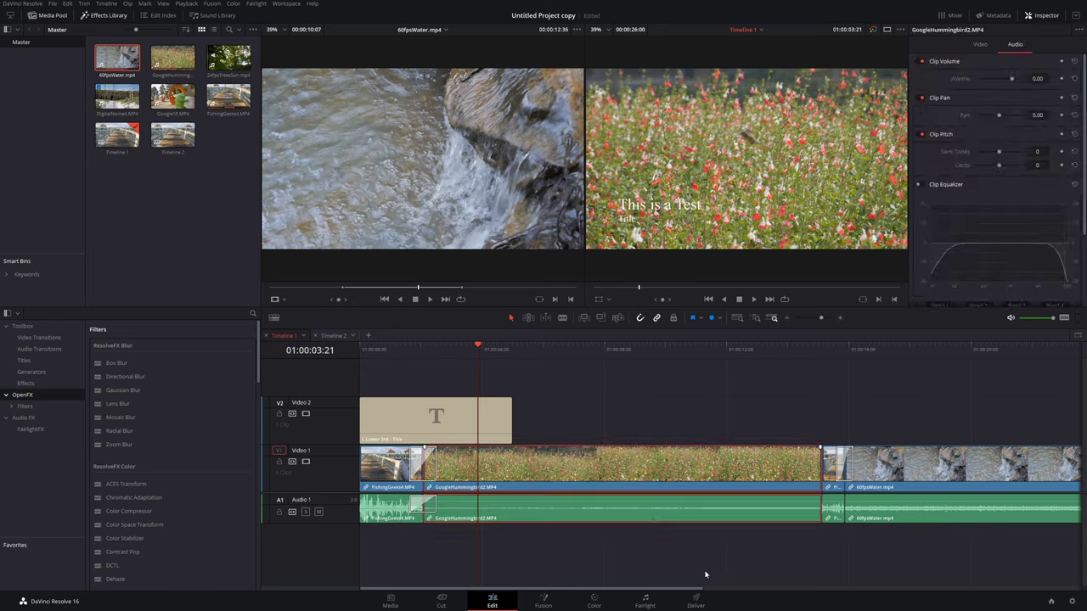
{"action": "left_click", "coordinate": [748, 574]}
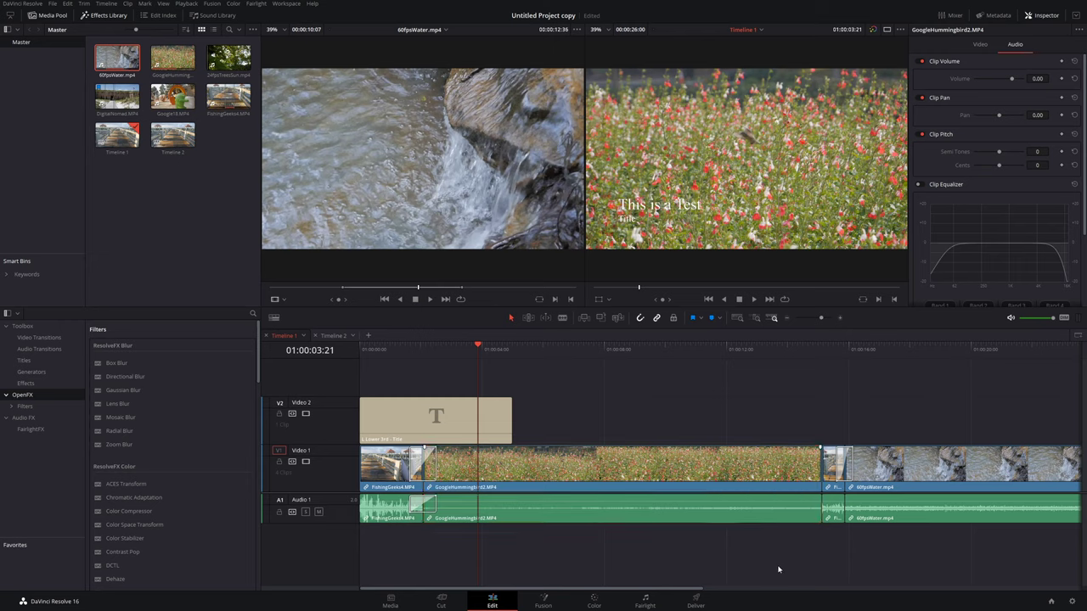
{"action": "left_click", "coordinate": [764, 478]}
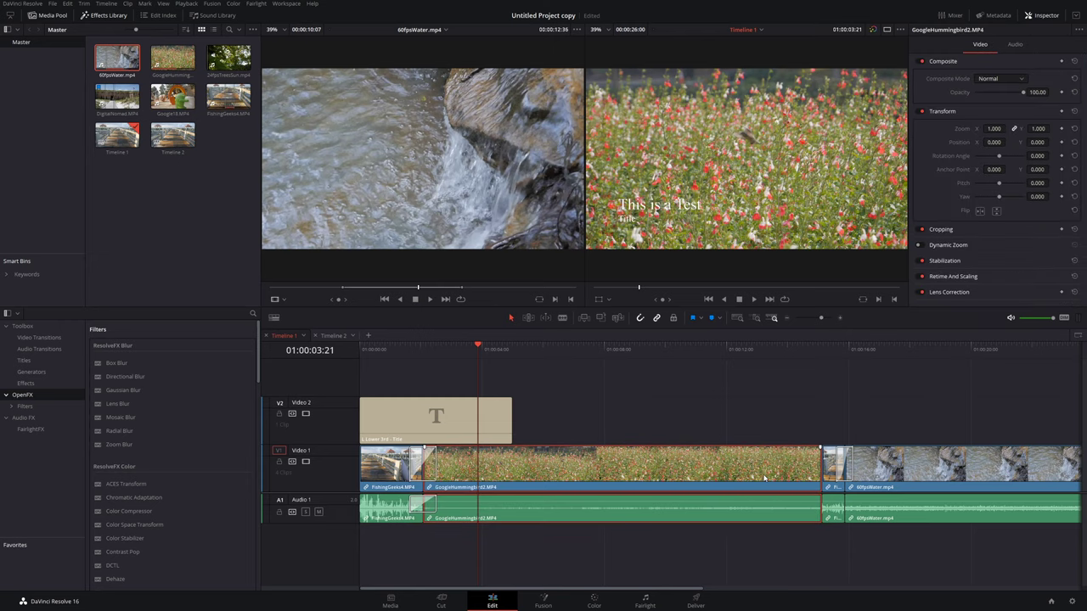
{"action": "key", "text": "Delete"}
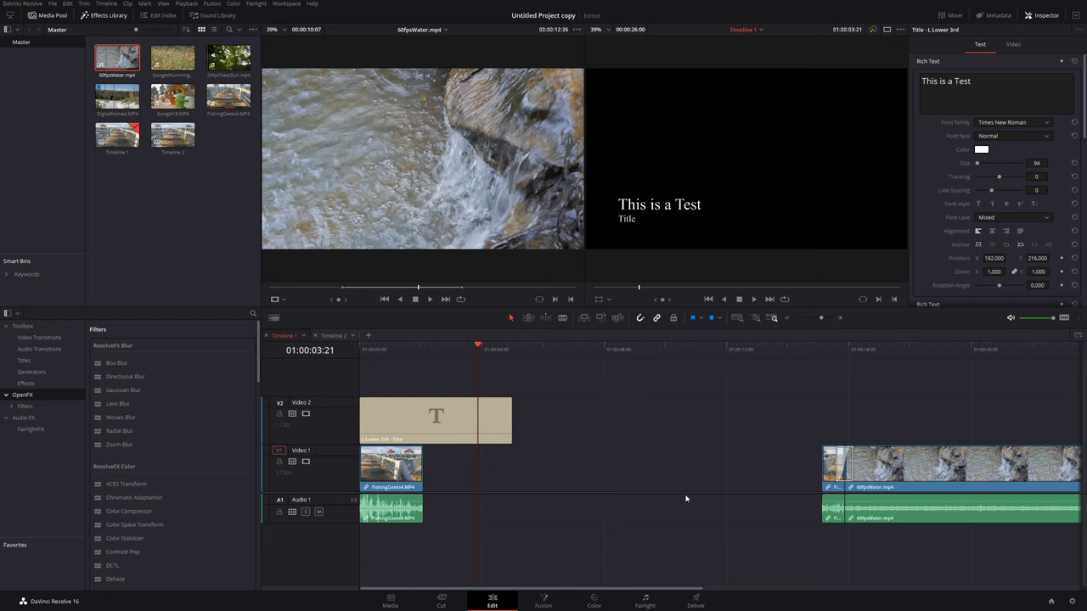
{"action": "key", "text": "ctrl+z"}
Try removing the GoogleHummingbird2 clip and closing the gap it leaves on Timeline 1, and undo the removal
{"action": "left_click", "coordinate": [701, 466]}
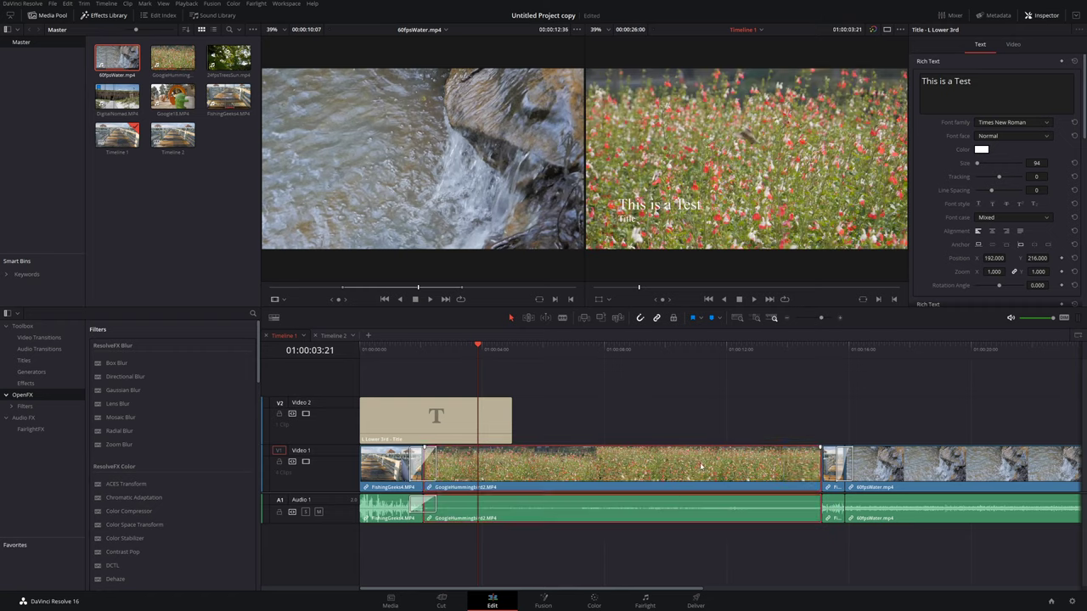
{"action": "key", "text": "Delete"}
{"action": "left_click", "coordinate": [701, 465]}
{"action": "key", "text": "Delete"}
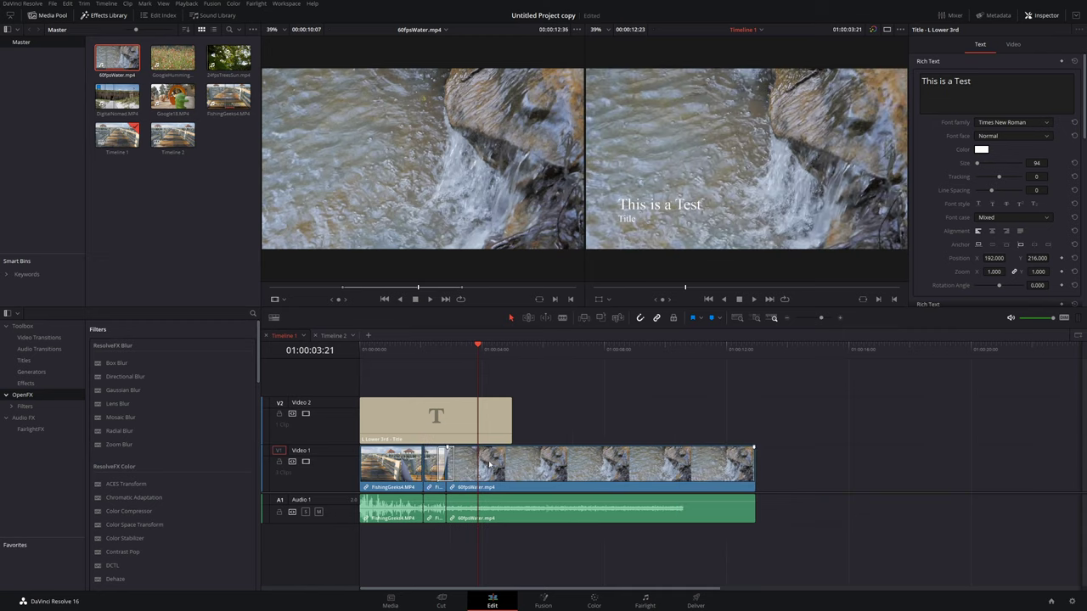
{"action": "key", "text": "ctrl+z"}
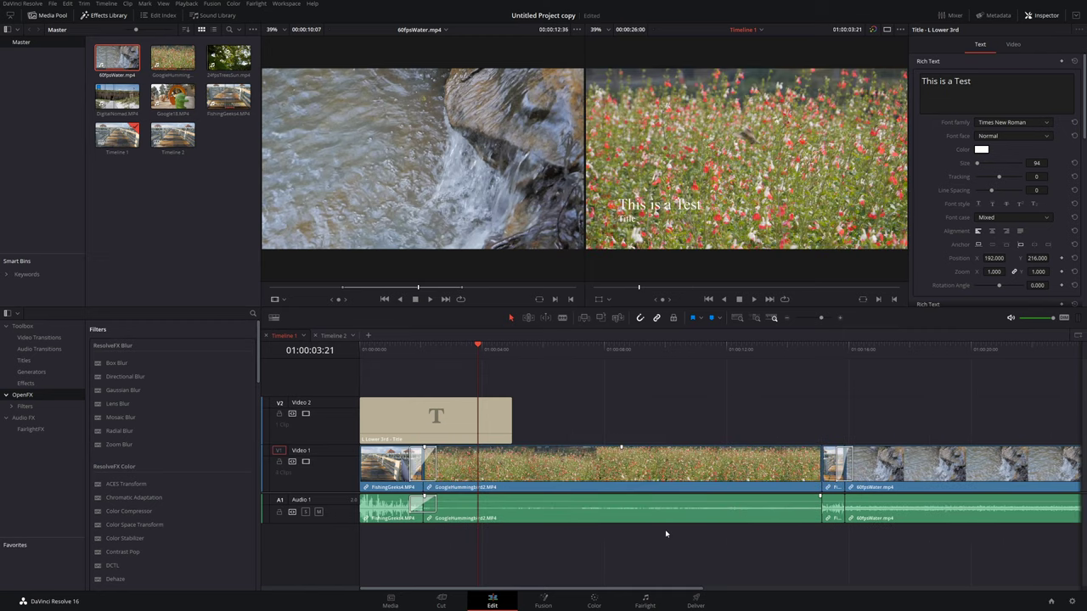
Delete the GoogleHummingbird2 clip and its linked audio from Timeline 1, leaving its gap open
{"action": "left_click", "coordinate": [677, 464]}
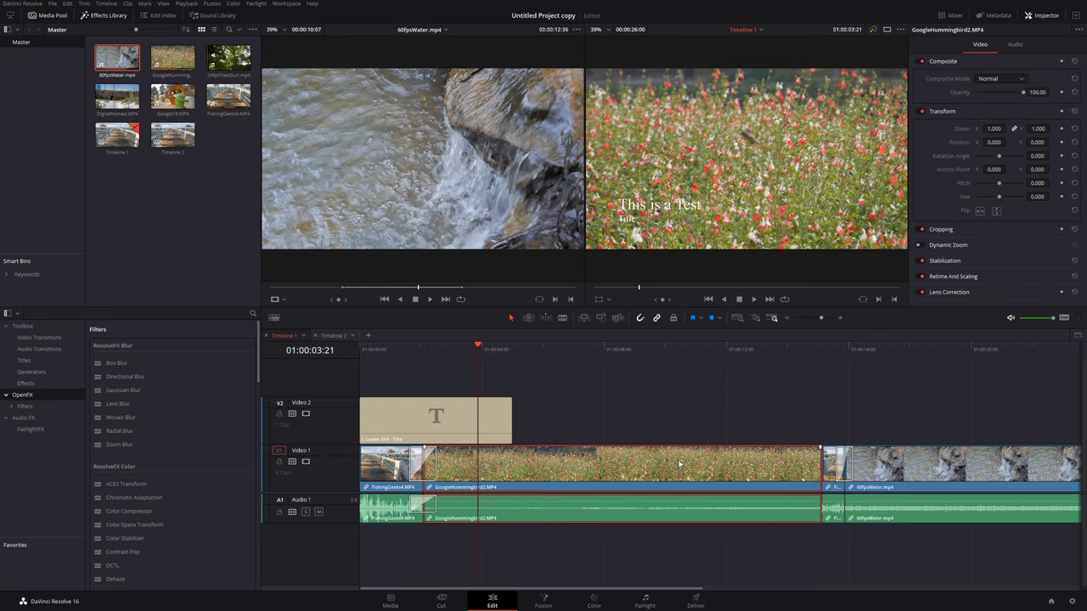
{"action": "key", "text": "BackSpace"}
{"action": "right_click", "coordinate": [670, 486]}
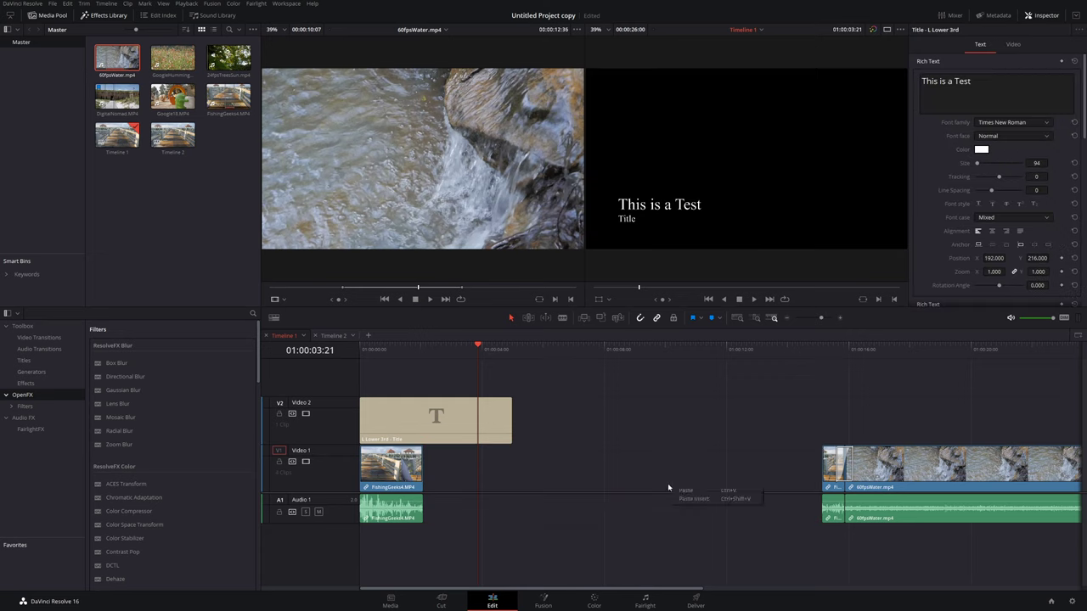
Ripple delete the empty gap on Video 1 between the two FishingGeeks4 clips
{"action": "left_click", "coordinate": [784, 456]}
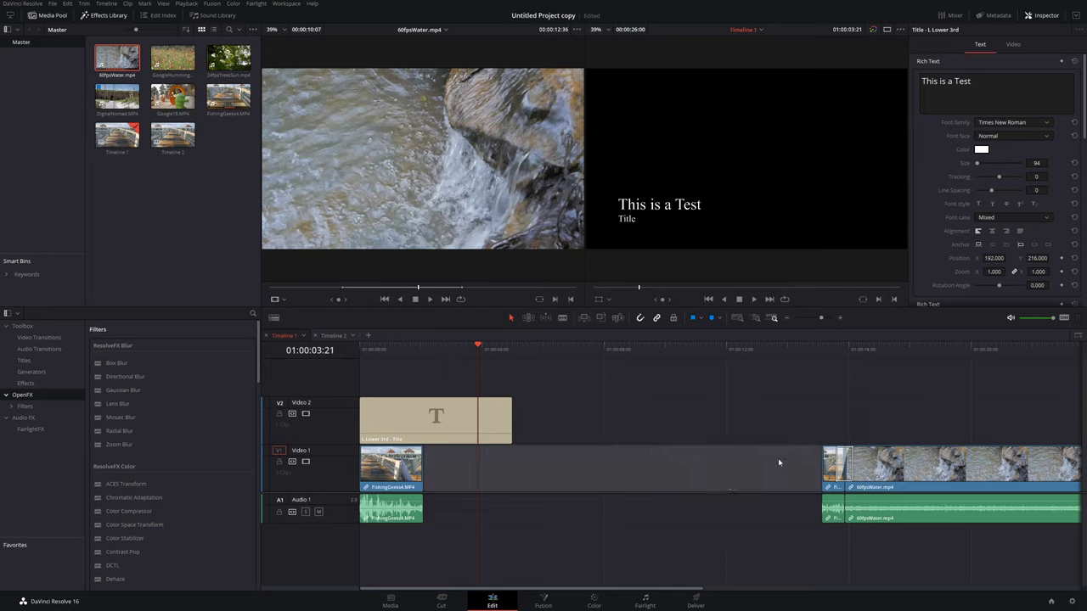
{"action": "key", "text": "ctrl+minus"}
{"action": "key", "text": "ctrl+minus"}
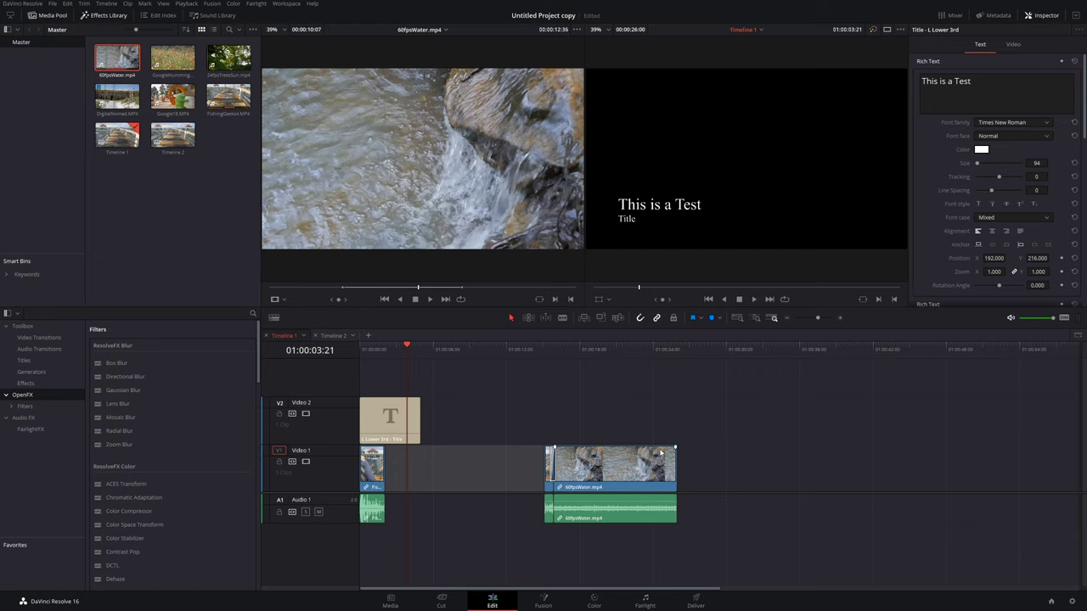
{"action": "key", "text": "ctrl+equal"}
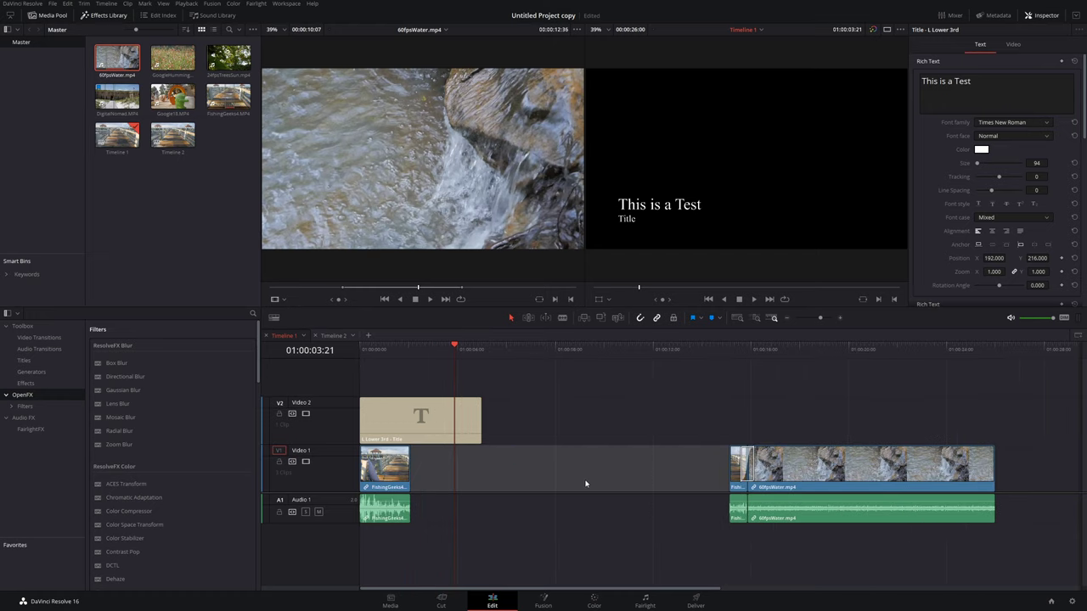
{"action": "left_click", "coordinate": [572, 480]}
{"action": "left_click", "coordinate": [567, 472]}
{"action": "right_click", "coordinate": [567, 473]}
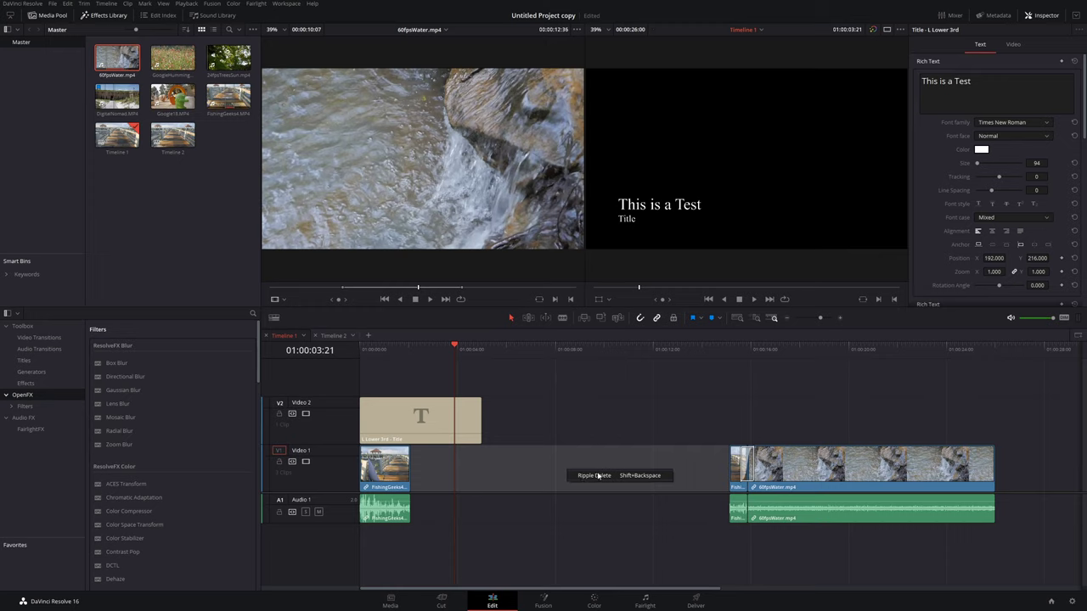
{"action": "left_click", "coordinate": [538, 475]}
{"action": "left_click", "coordinate": [543, 464]}
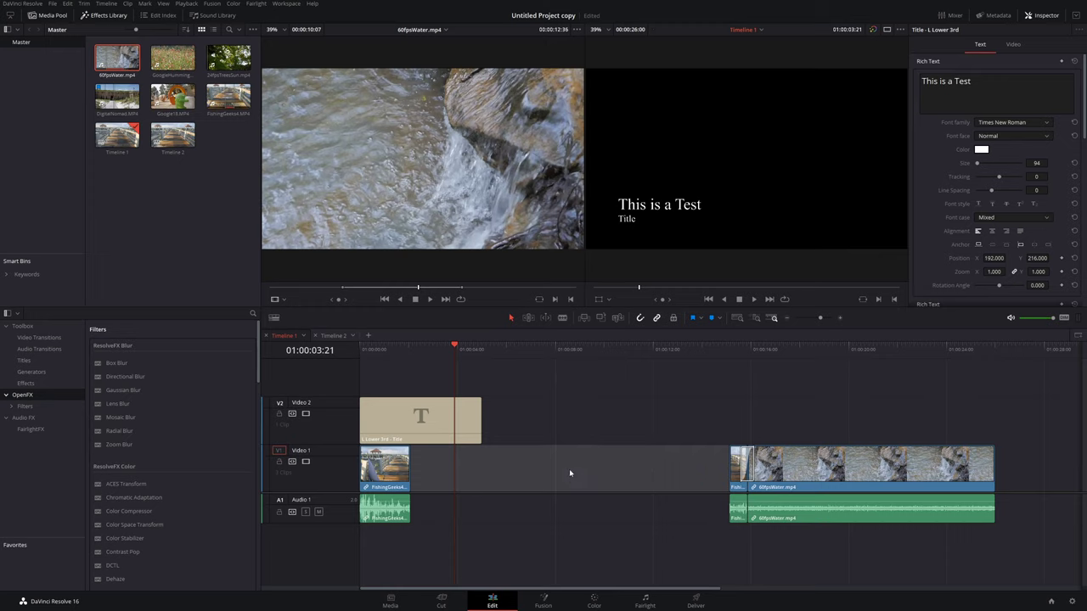
{"action": "key", "text": "Delete"}
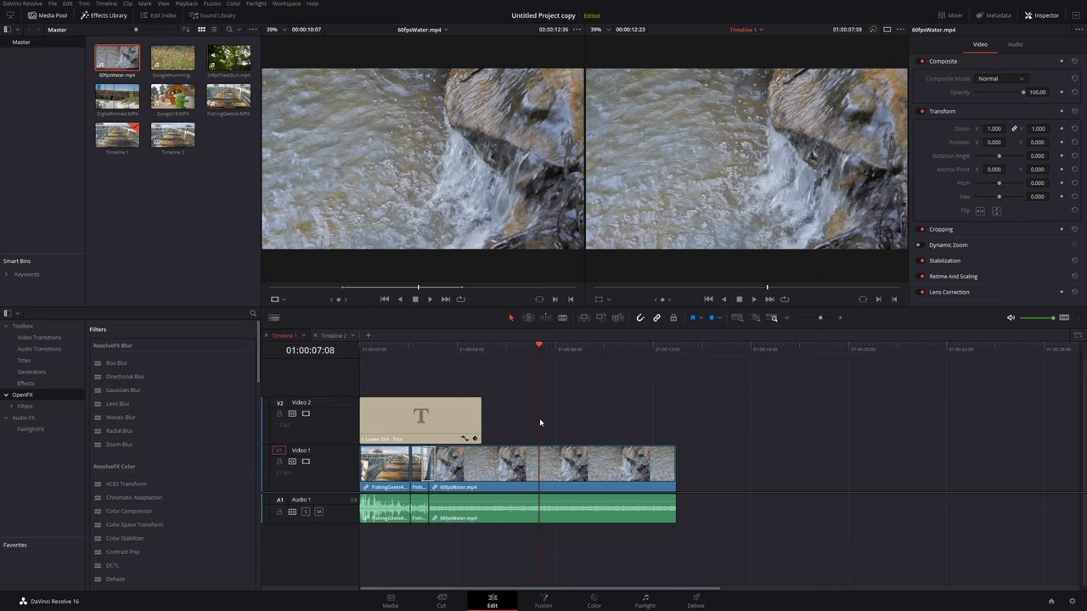
Delete the L Lower 3rd title from Video 2
{"action": "left_click", "coordinate": [426, 433]}
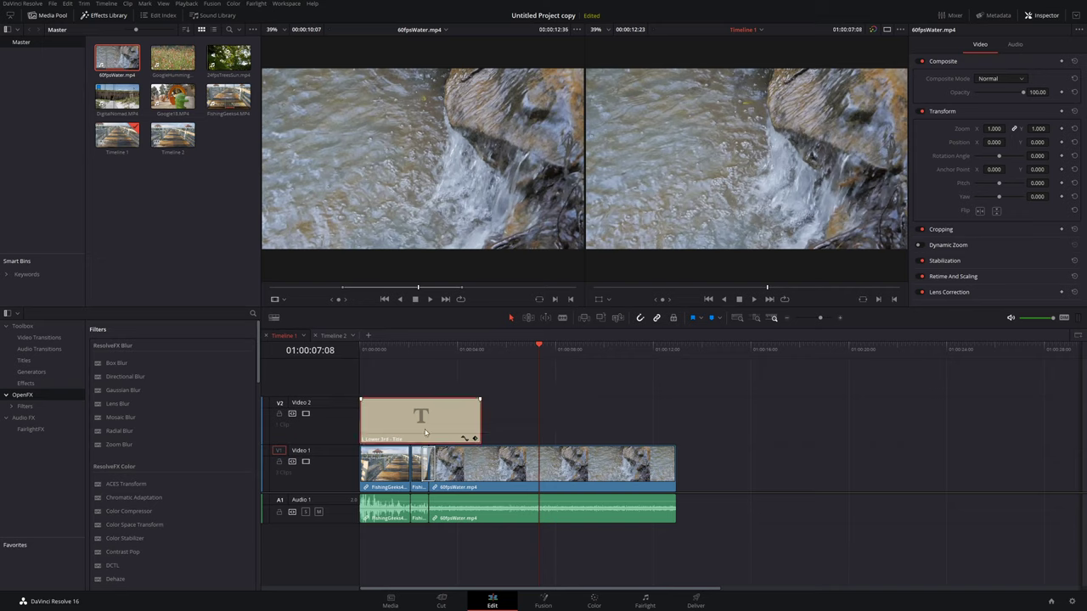
{"action": "key", "text": "Delete"}
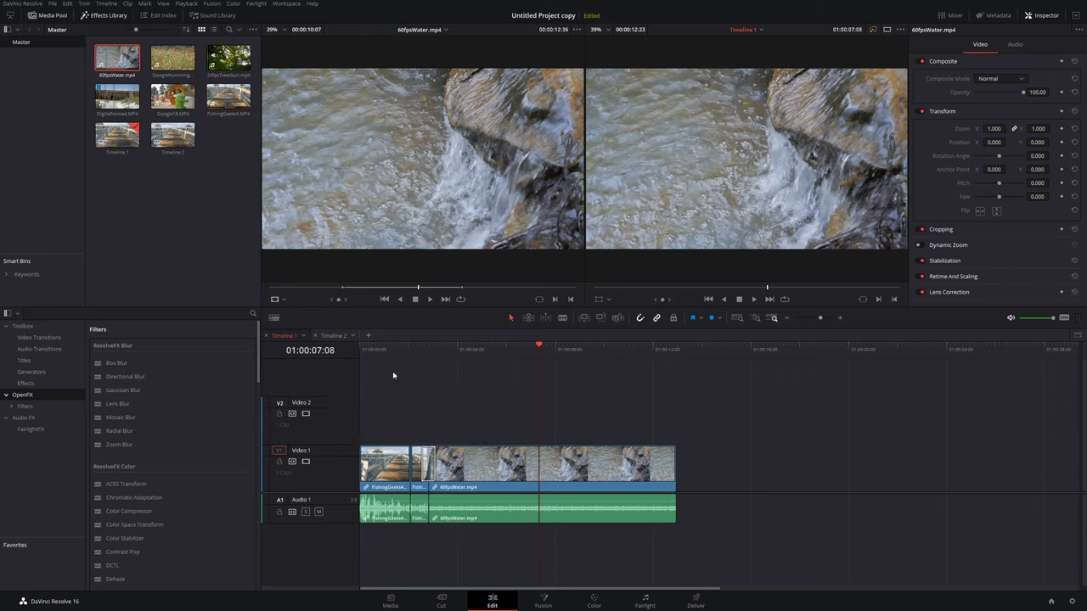
Enable Dynamic Zoom on the first FishingGeeks4 clip on Video 1
{"action": "left_click", "coordinate": [385, 355]}
{"action": "left_click", "coordinate": [403, 454]}
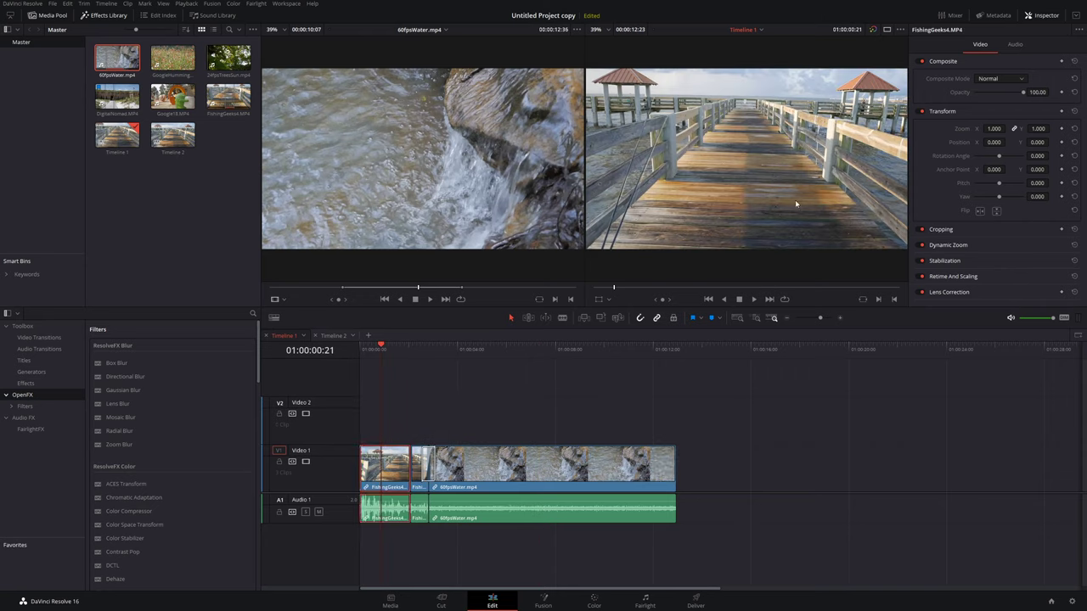
{"action": "left_click", "coordinate": [921, 245]}
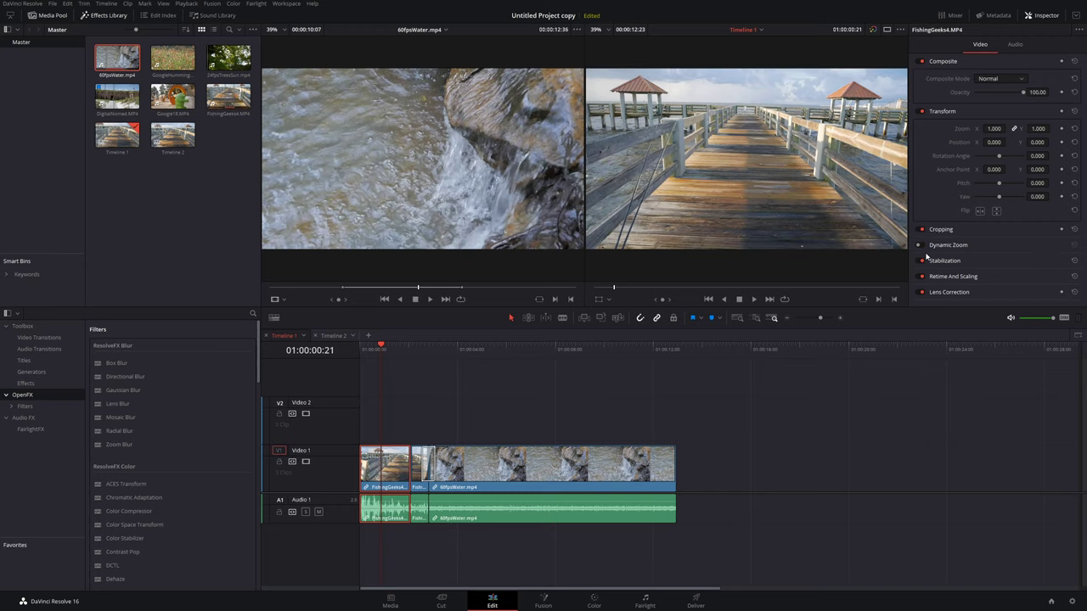
{"action": "left_click", "coordinate": [922, 246]}
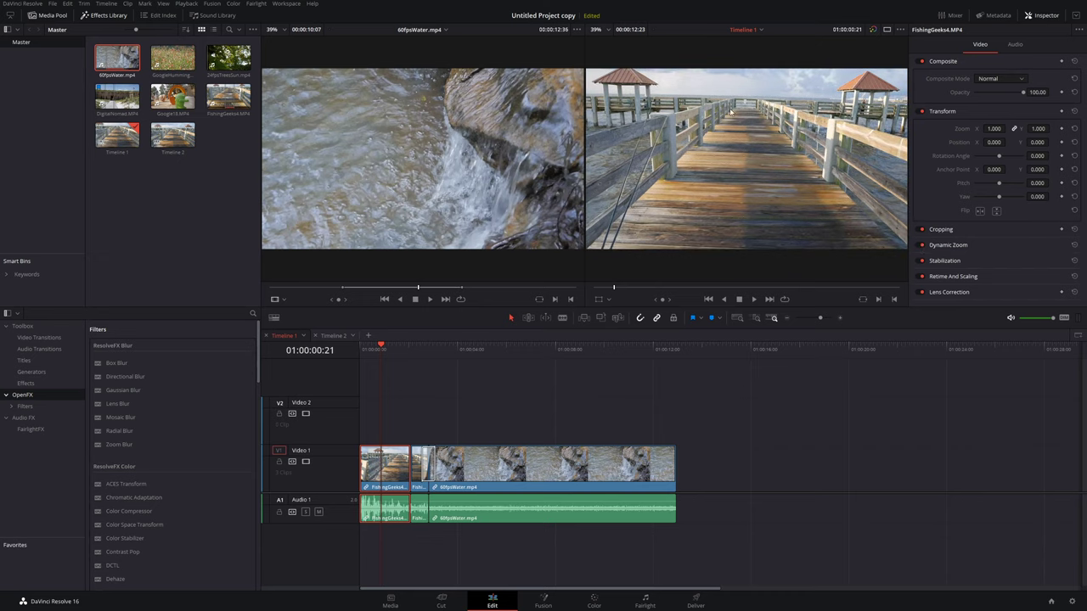
Switch to a single timeline viewer and show the on-screen Dynamic Zoom frames for the first FishingGeeks4 clip
{"action": "left_click", "coordinate": [886, 30]}
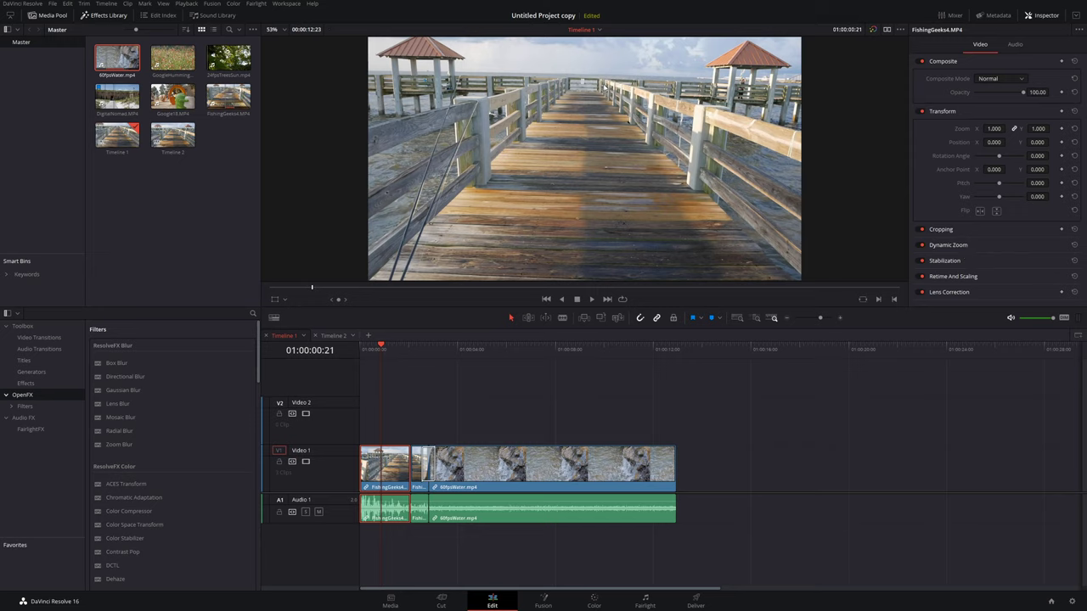
{"action": "left_click", "coordinate": [285, 300]}
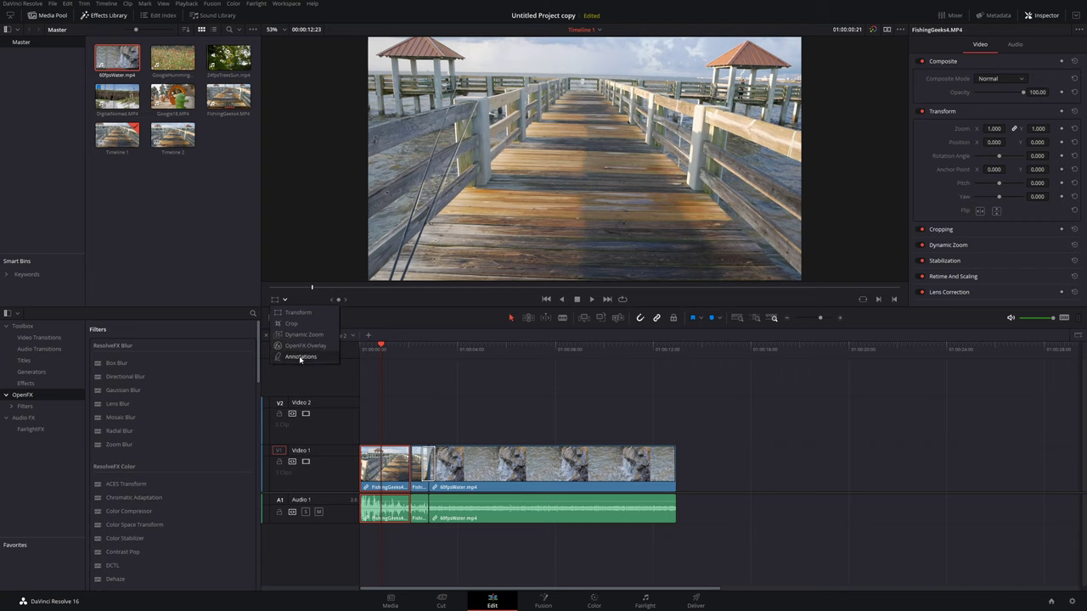
{"action": "left_click", "coordinate": [303, 336]}
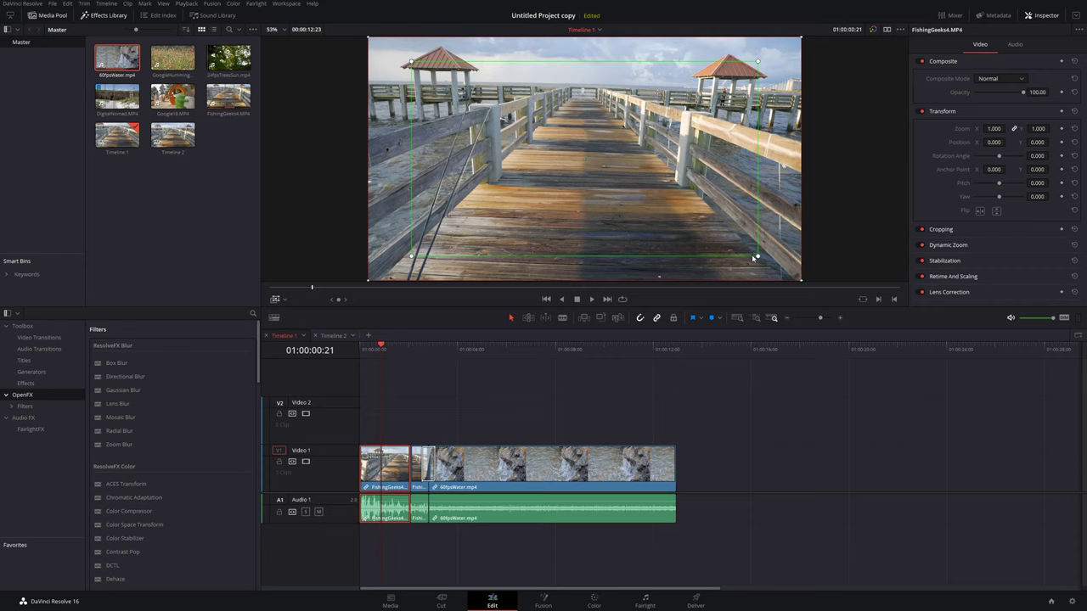
Shrink the green start frame around the far end of the pier, and slightly reduce and raise the red end frame
{"action": "left_click_drag", "start_coordinate": [758, 257], "coordinate": [661, 200]}
{"action": "left_click_drag", "start_coordinate": [604, 134], "coordinate": [612, 107]}
{"action": "left_click_drag", "start_coordinate": [371, 39], "coordinate": [397, 53]}
{"action": "left_click_drag", "start_coordinate": [468, 144], "coordinate": [471, 136]}
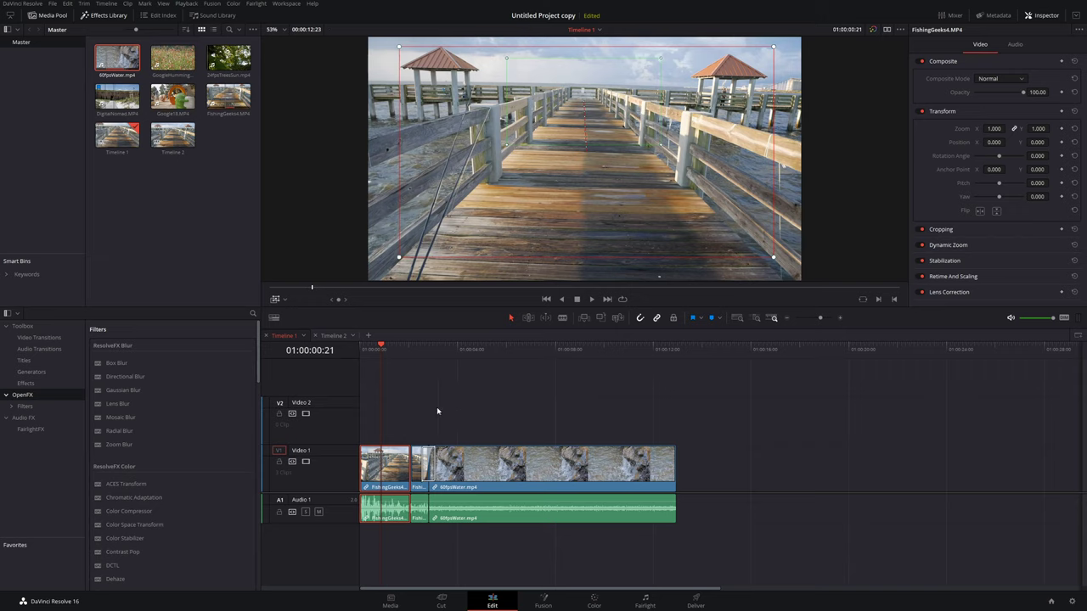
Play Timeline 1 from its start to preview the first clip's zoom-out move
{"action": "left_click_drag", "start_coordinate": [381, 346], "coordinate": [357, 362]}
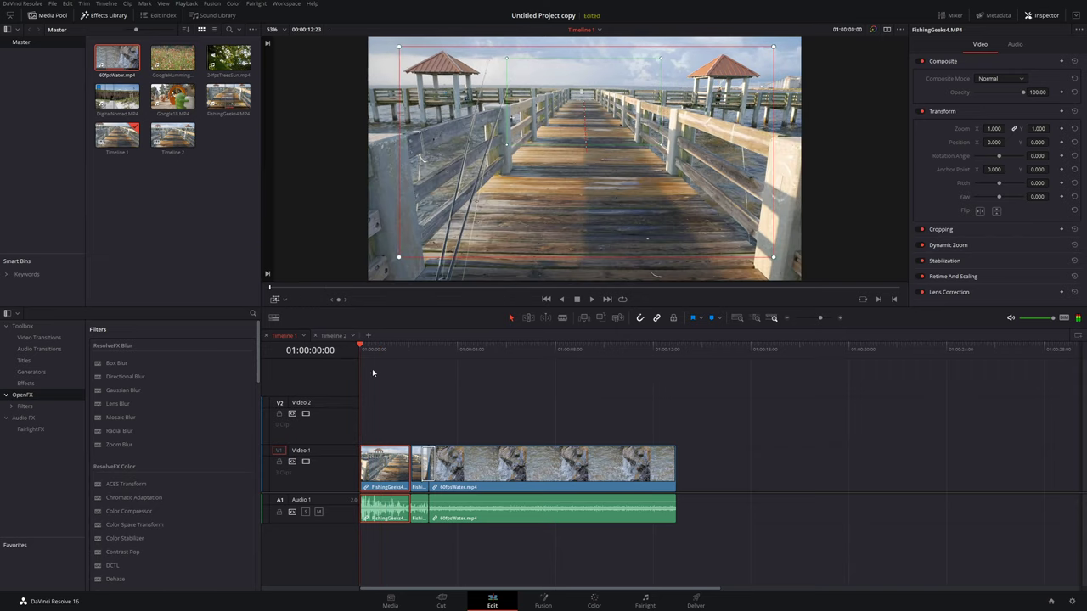
{"action": "key", "text": "space"}
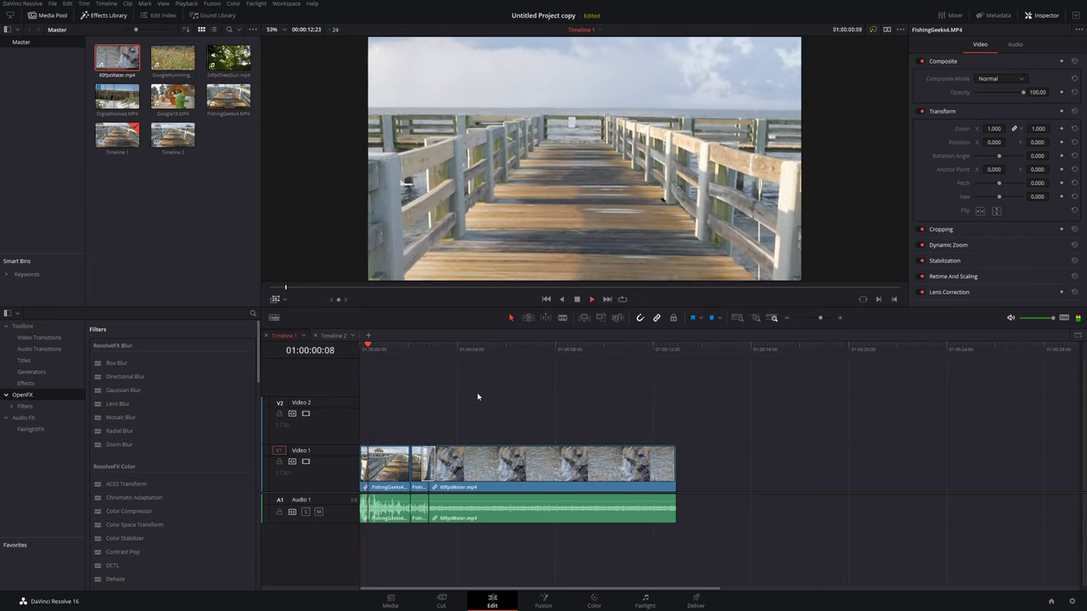
{"action": "key", "text": "space"}
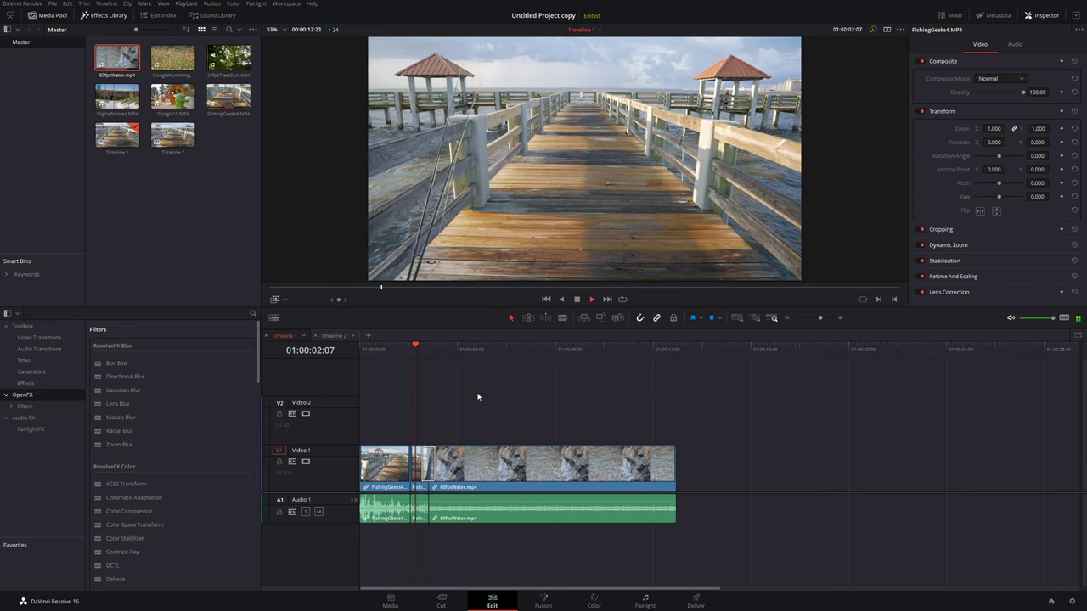
Reverse the Dynamic Zoom by enlarging the green start frame to nearly full picture and shrinking the red end frame around the pier's far end
{"action": "left_click", "coordinate": [384, 350]}
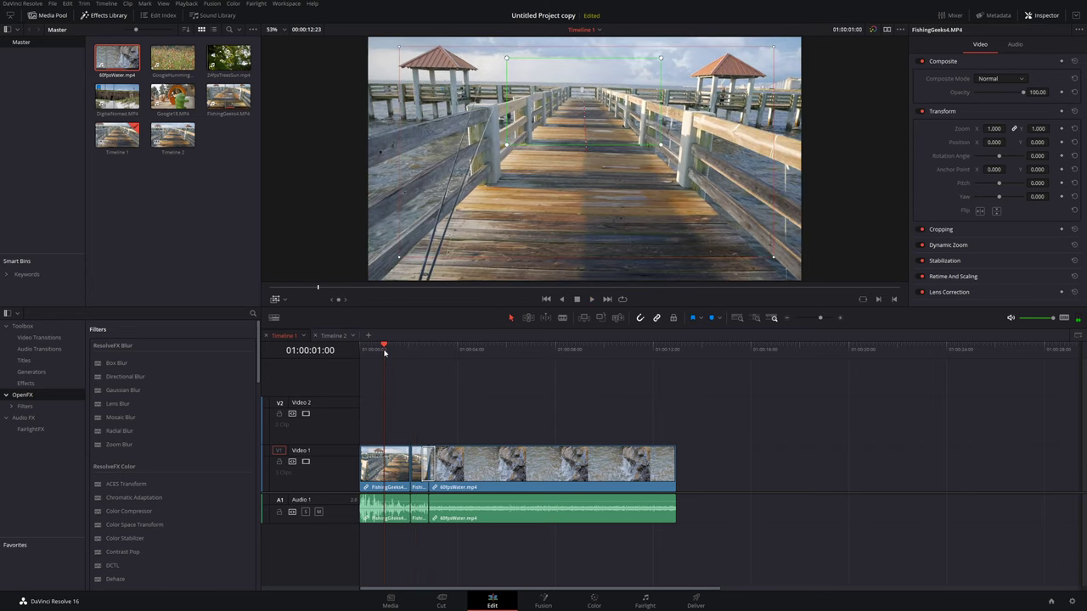
{"action": "left_click", "coordinate": [389, 465]}
{"action": "left_click_drag", "start_coordinate": [576, 121], "coordinate": [575, 173]}
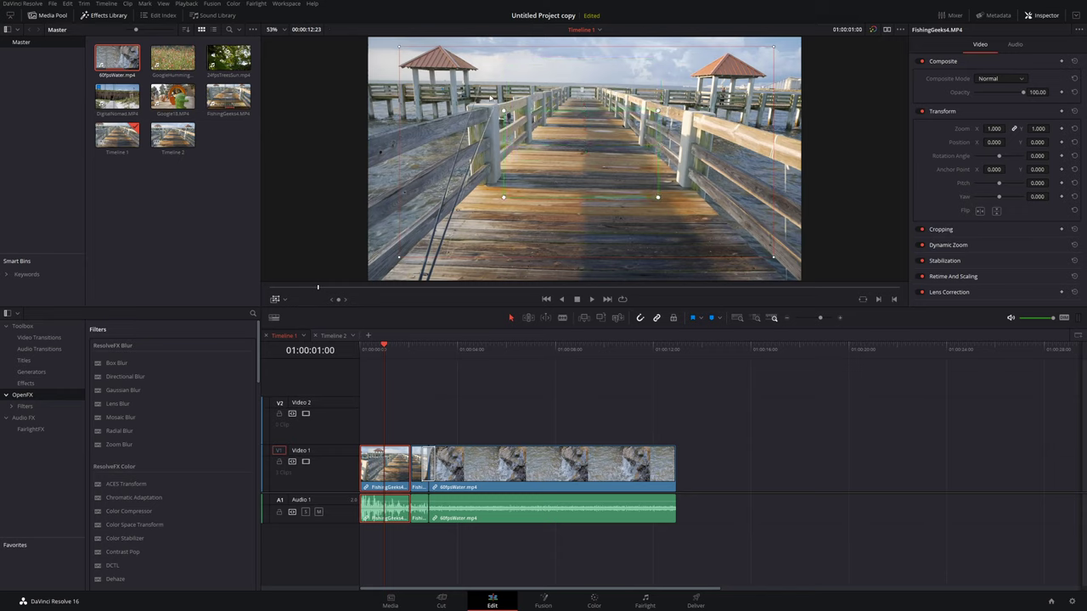
{"action": "left_click_drag", "start_coordinate": [501, 48], "coordinate": [368, 46]}
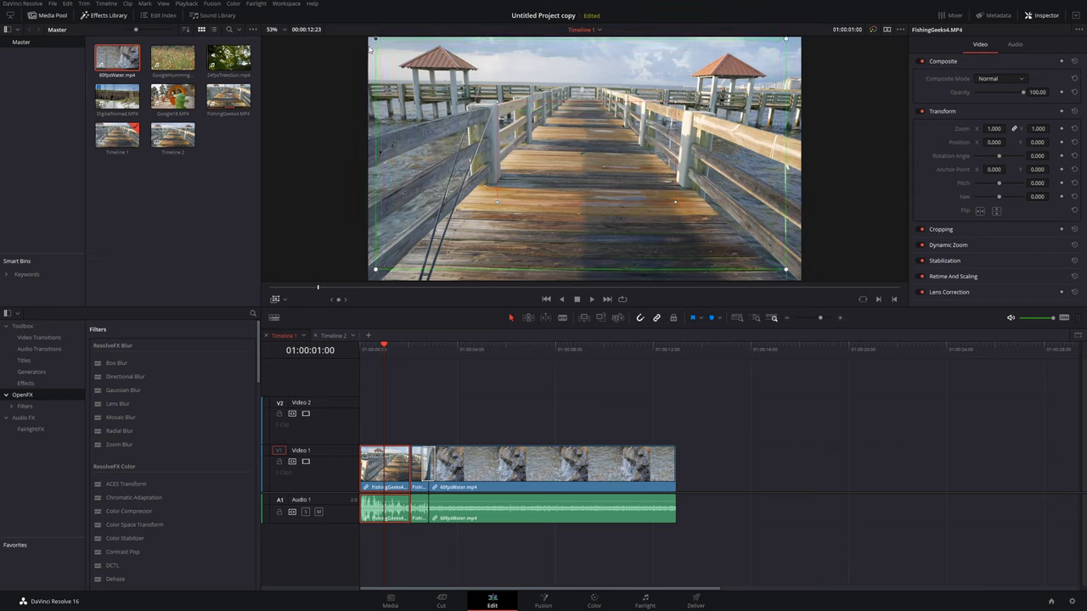
{"action": "left_click_drag", "start_coordinate": [499, 106], "coordinate": [522, 112]}
{"action": "left_click_drag", "start_coordinate": [606, 157], "coordinate": [598, 108]}
Play the first FishingGeeks4 clip to preview its zoom-in move
{"action": "key", "text": "Home"}
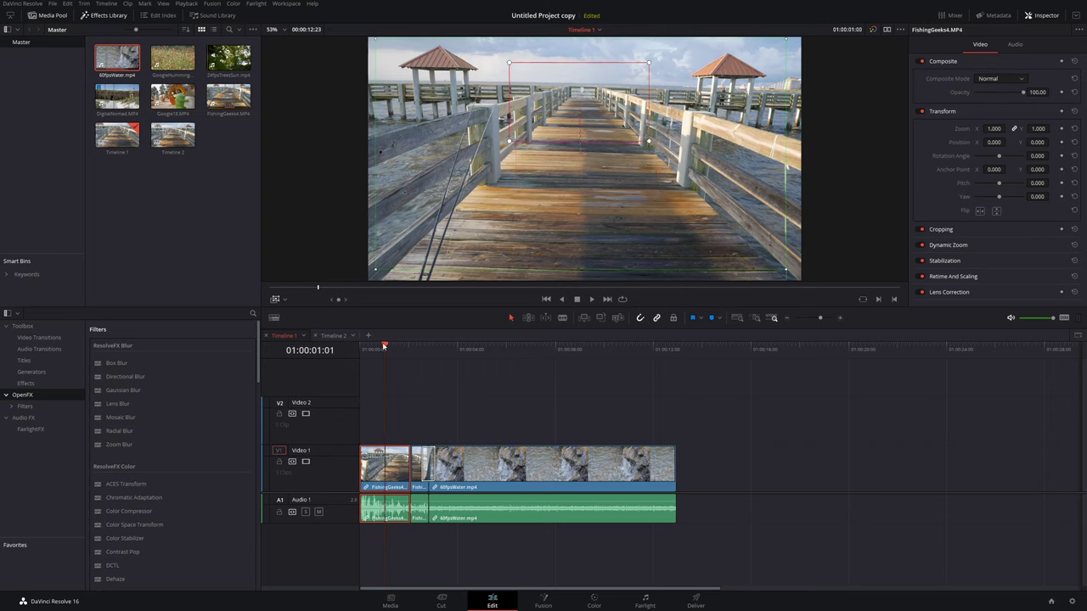
{"action": "key", "text": "space"}
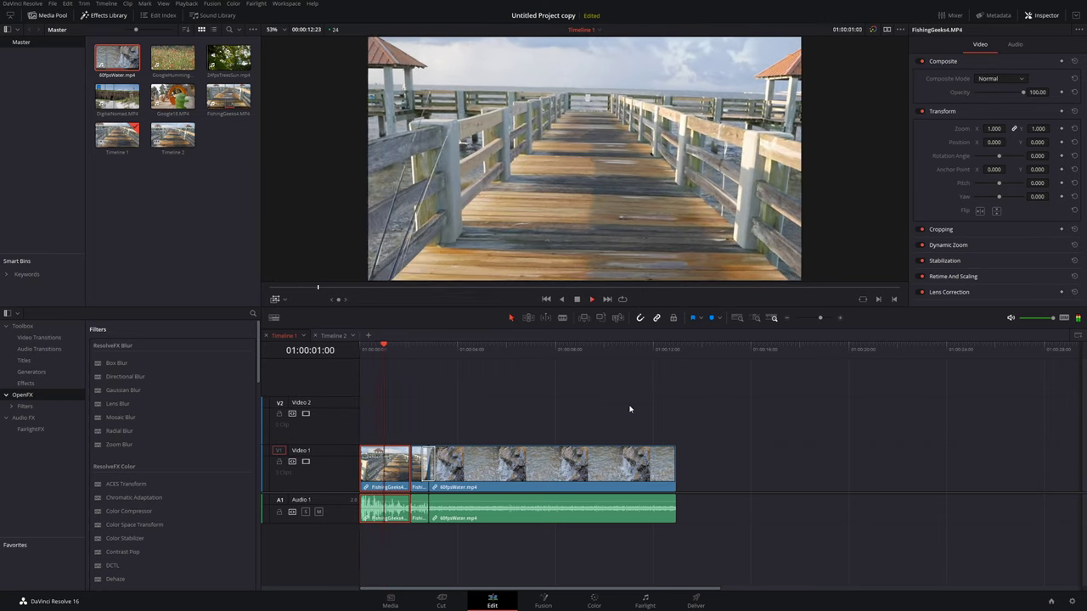
{"action": "key", "text": "space"}
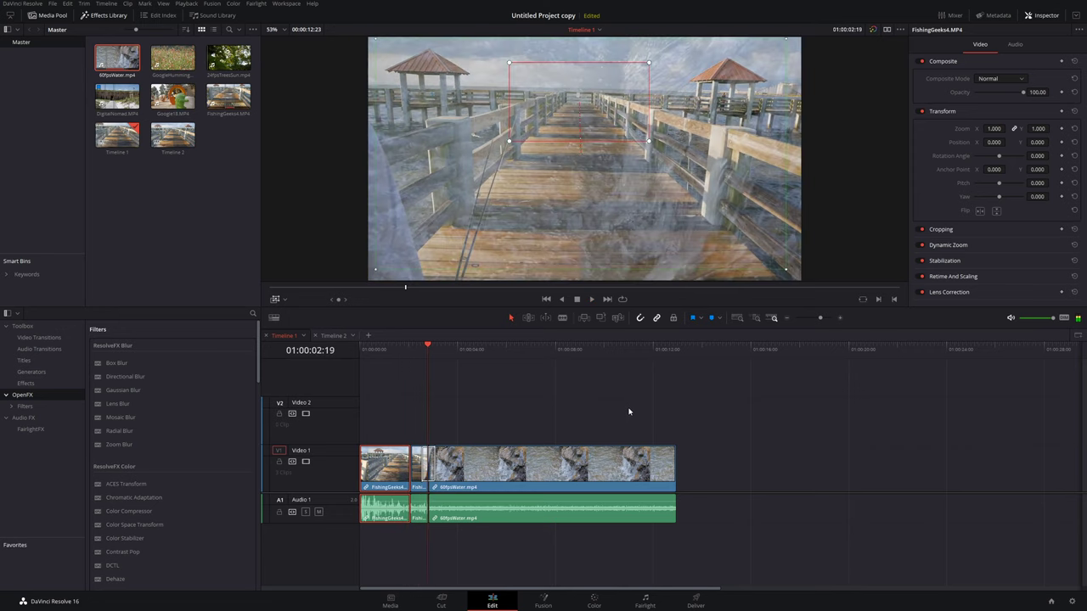
Hide the on-screen Dynamic Zoom frames and turn Dynamic Zoom off for the first FishingGeeks4 clip
{"action": "key", "text": "shift+Left"}
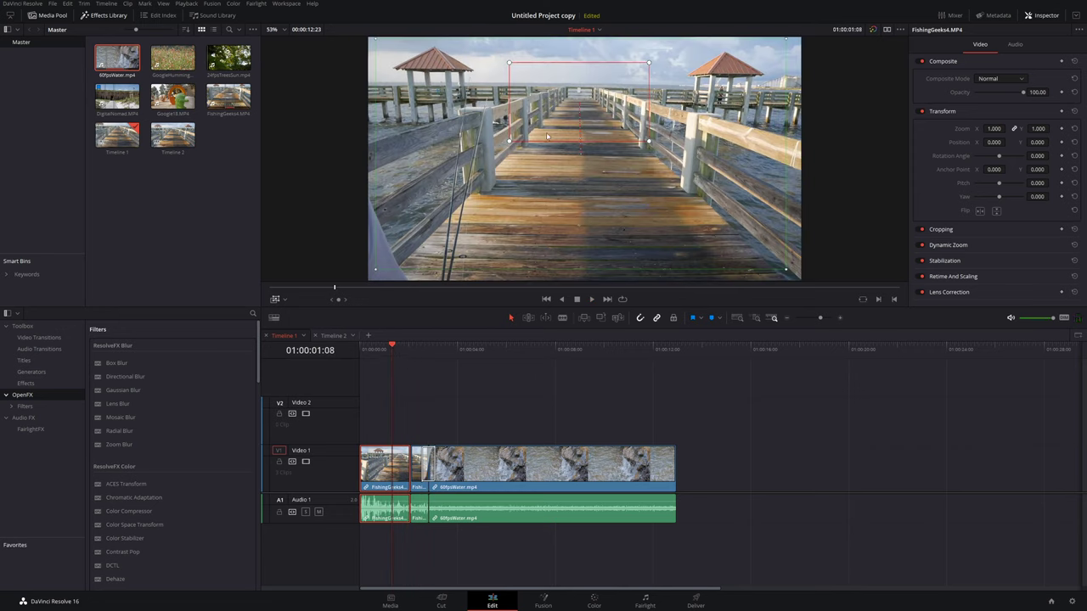
{"action": "left_click", "coordinate": [275, 299]}
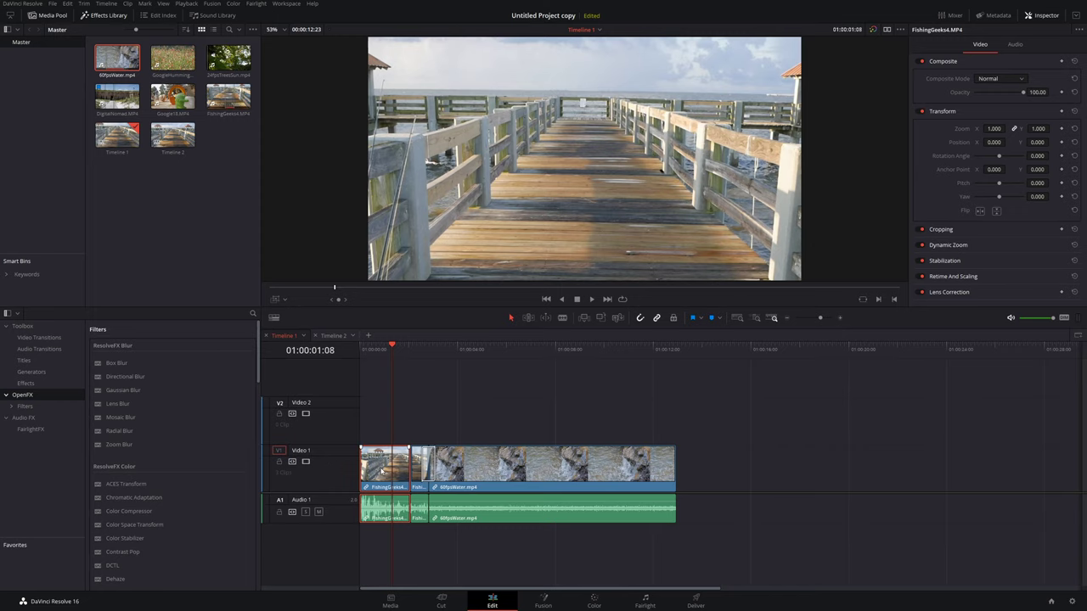
{"action": "left_click", "coordinate": [922, 245]}
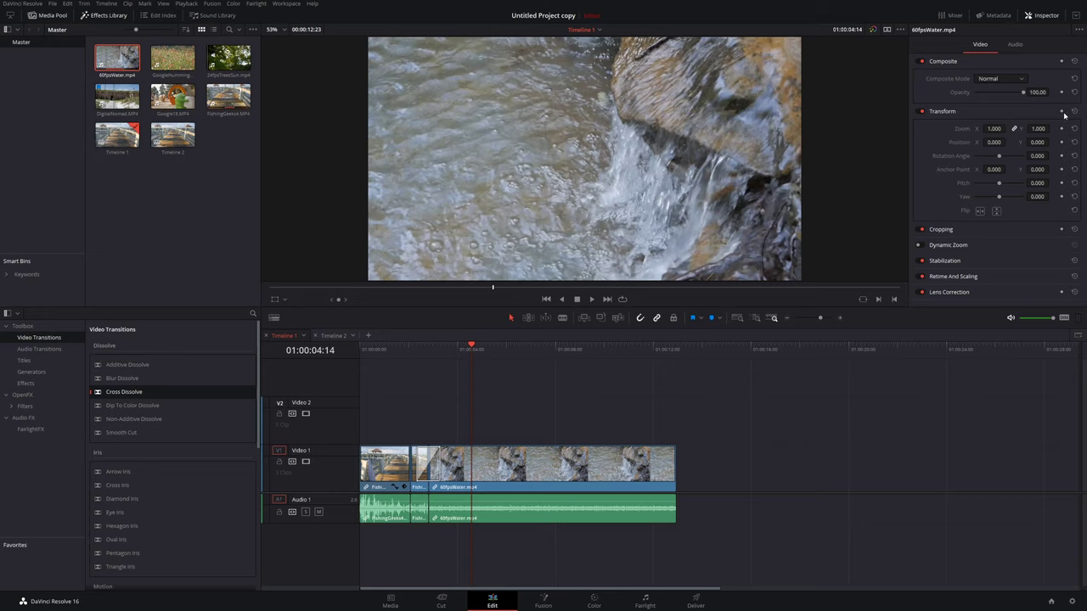
Keyframe the 60fpsWater clip's Transform settings at 01:00:04:14 and set its Zoom to 1.830 at 01:00:05:19
{"action": "left_click", "coordinate": [517, 466]}
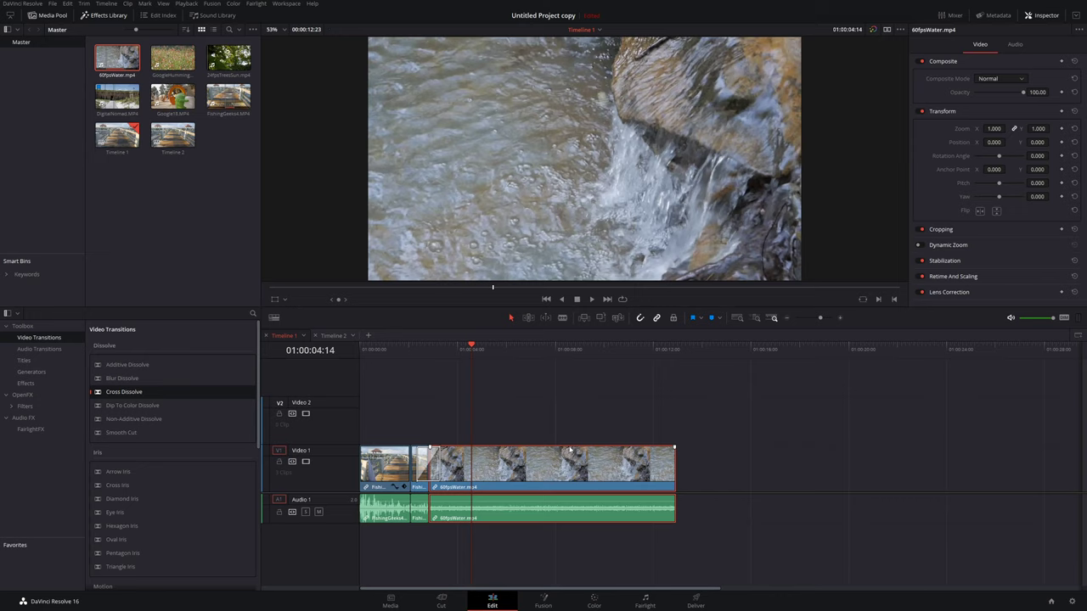
{"action": "left_click", "coordinate": [1061, 112]}
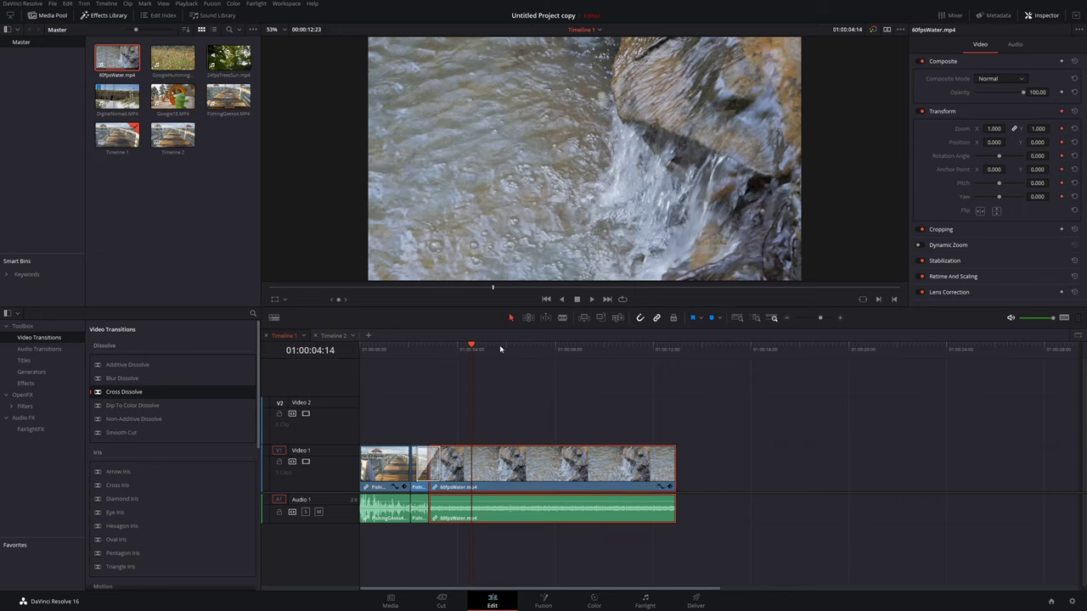
{"action": "left_click", "coordinate": [501, 345]}
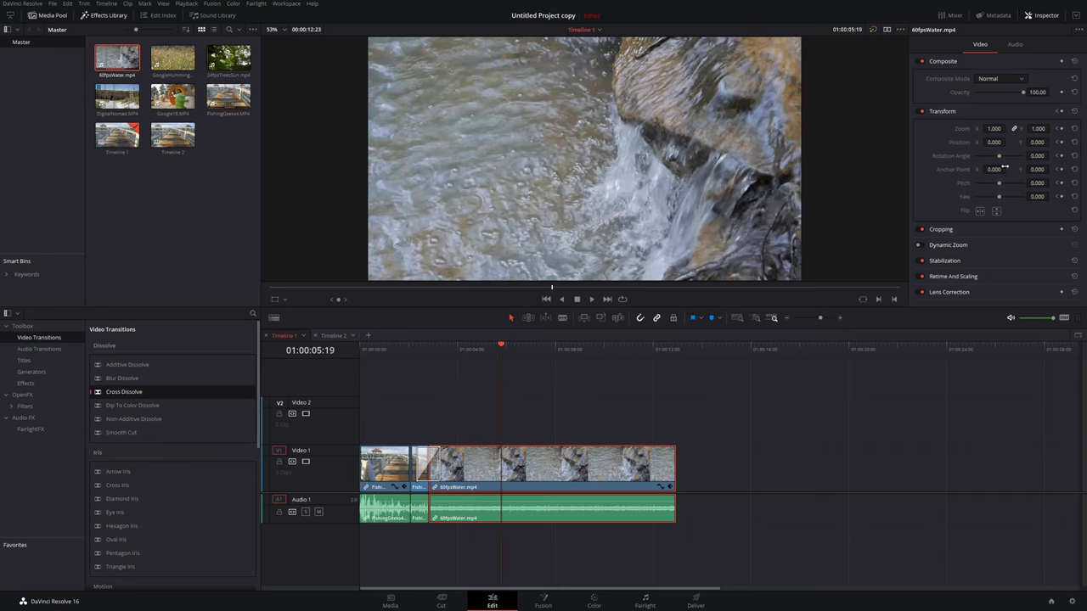
{"action": "left_click_drag", "start_coordinate": [990, 128], "coordinate": [1011, 128]}
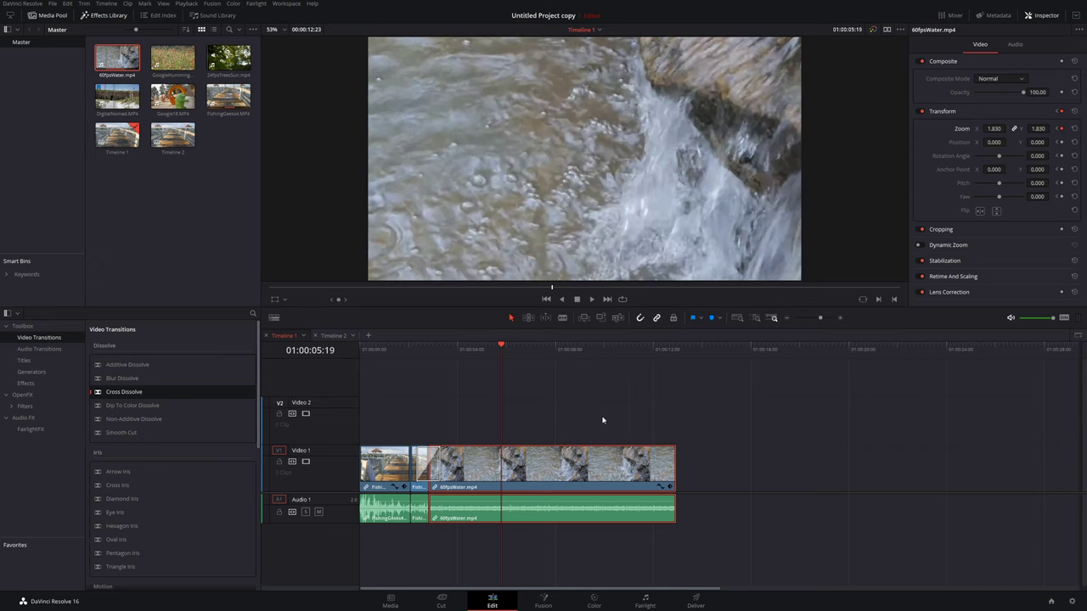
Return to the 60fpsWater clip's first Transform keyframe and play from just before it to preview the zoom-in
{"action": "left_click", "coordinate": [1057, 112]}
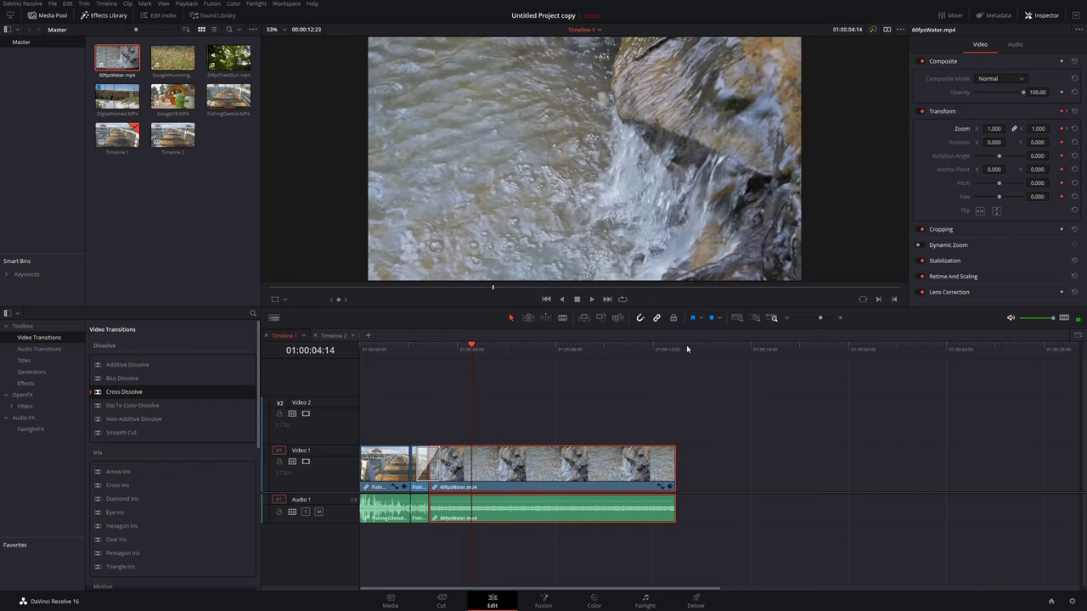
{"action": "left_click", "coordinate": [439, 346]}
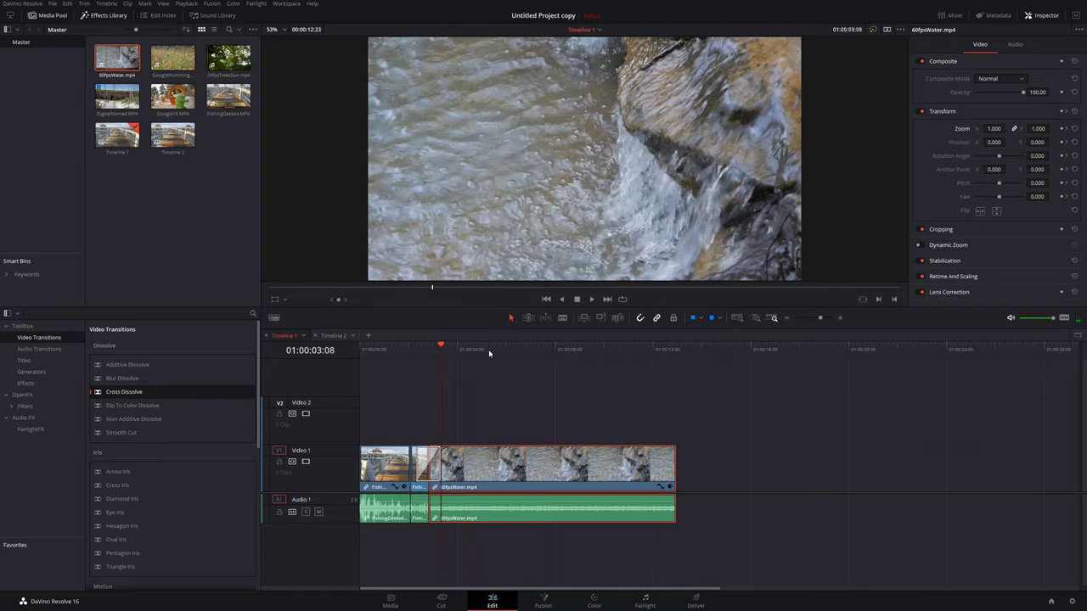
{"action": "key", "text": "space"}
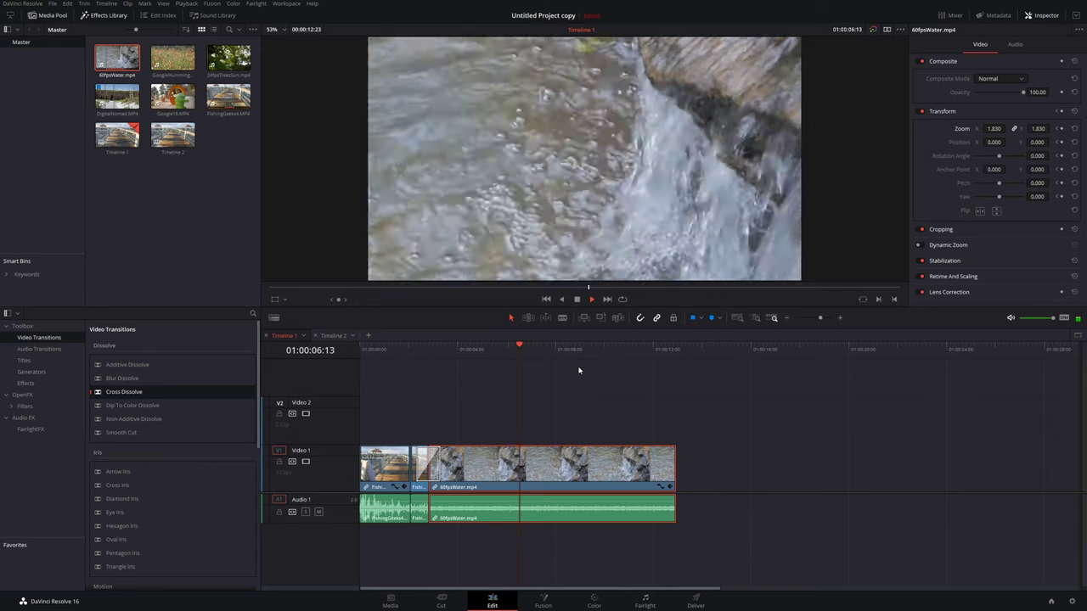
{"action": "key", "text": "space"}
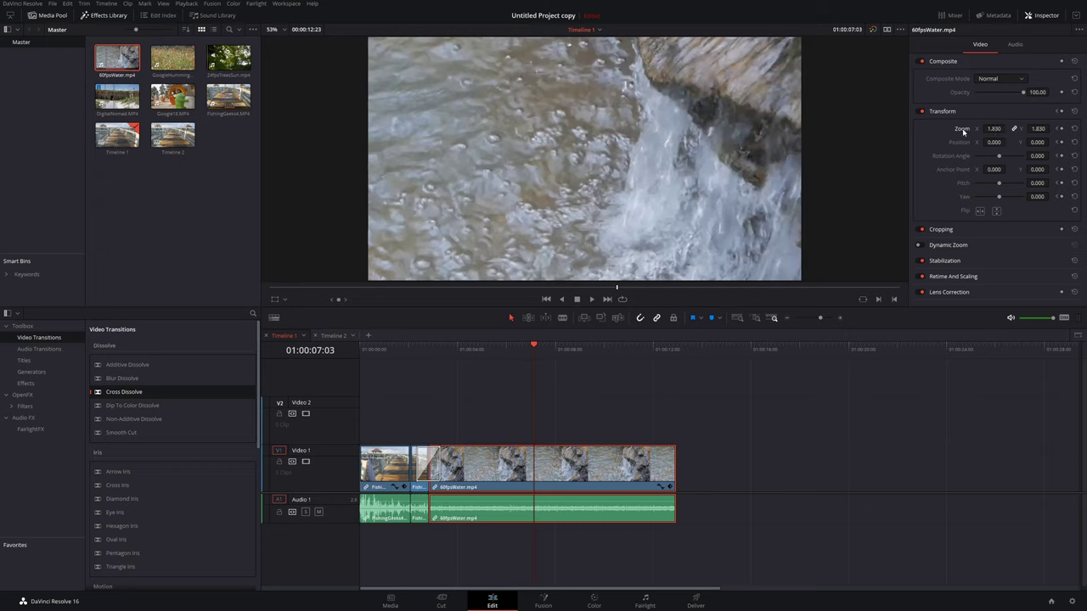
Reset the 60fpsWater clip's Zoom to 1.000 at 01:00:07:03 and step back to its first Transform keyframe
{"action": "double_click", "coordinate": [963, 132]}
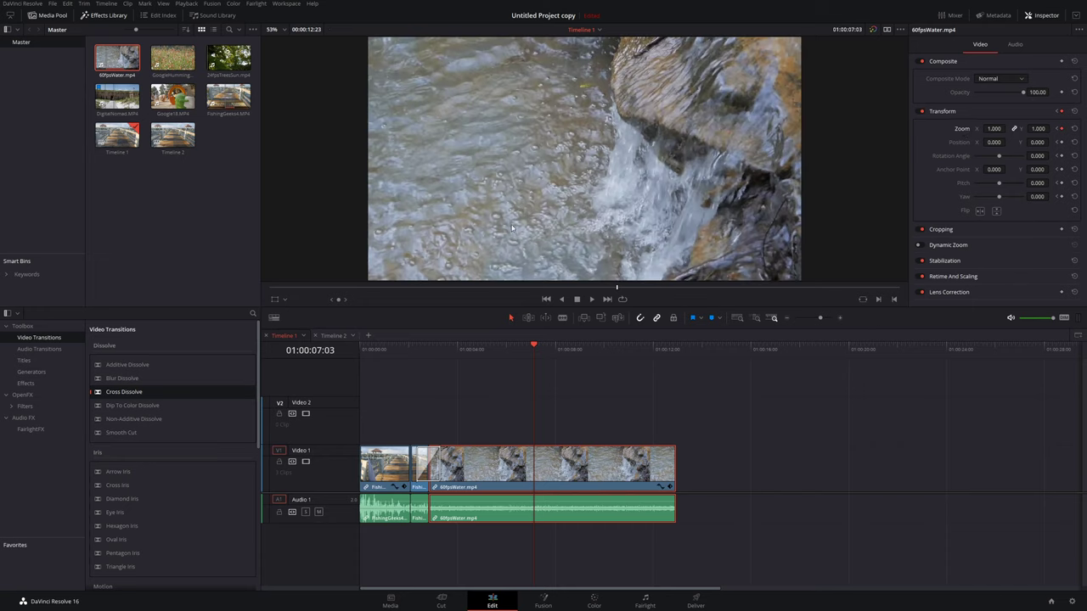
{"action": "left_click", "coordinate": [1057, 111]}
{"action": "left_click", "coordinate": [1058, 111]}
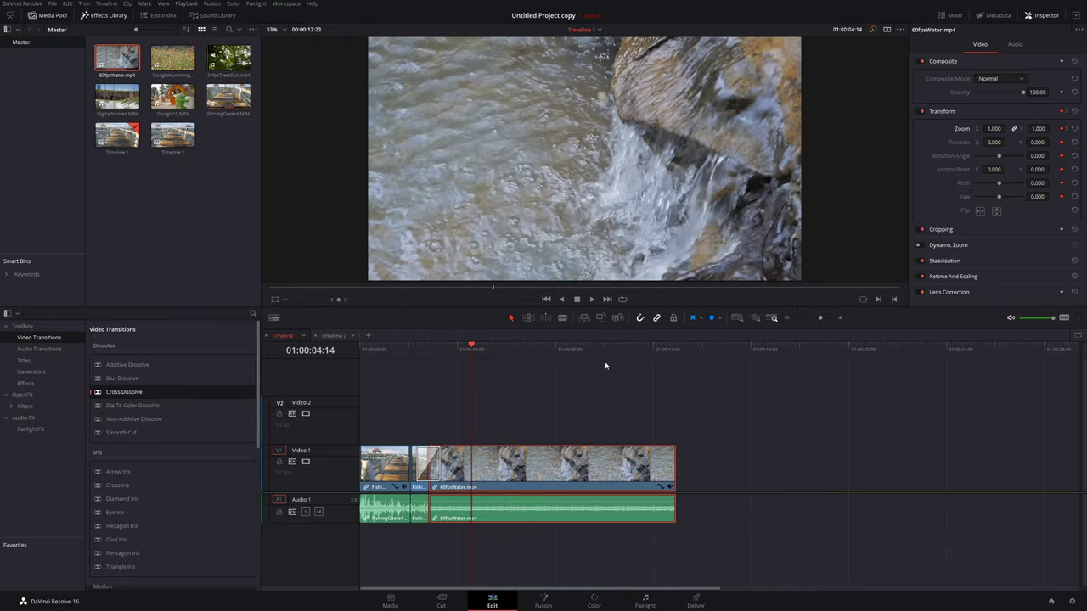
Play the 60fpsWater clip from before its first keyframe to preview it zooming in and back out
{"action": "left_click", "coordinate": [446, 350]}
{"action": "key", "text": "space"}
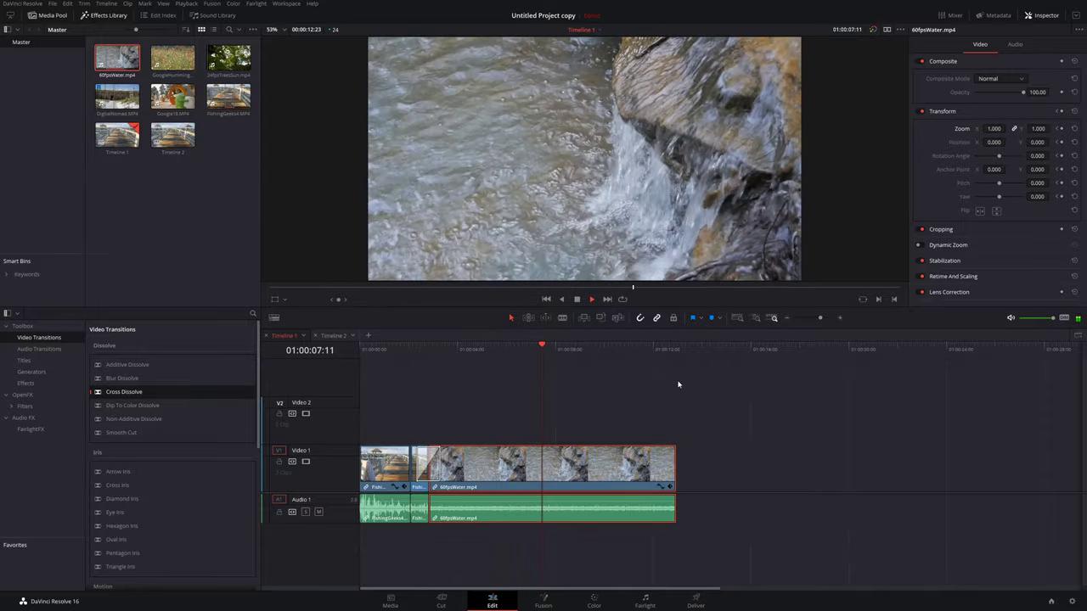
{"action": "key", "text": "space"}
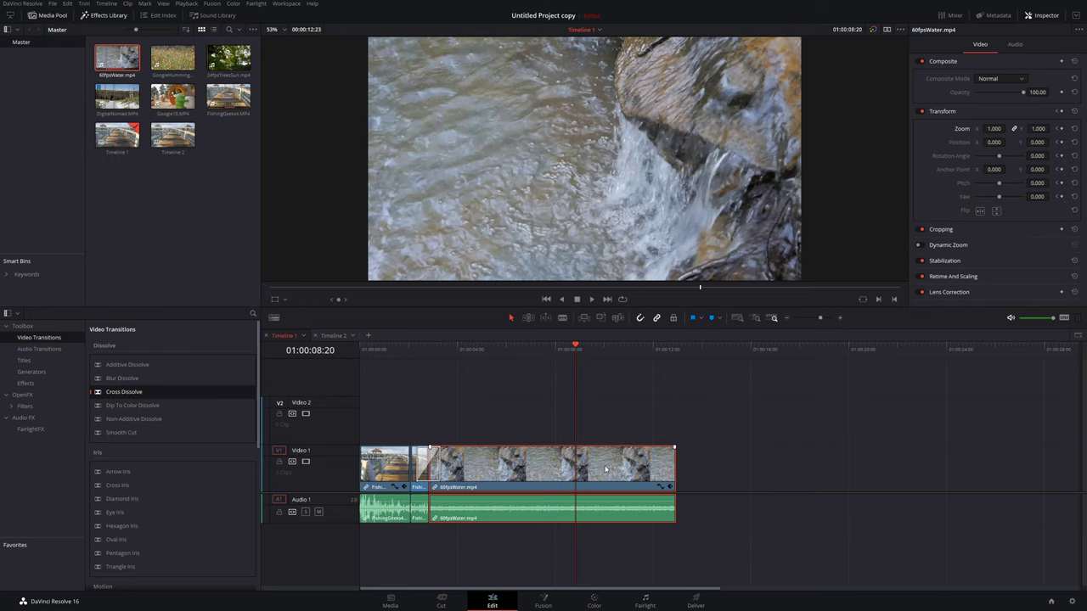
Show the Transform on-screen controls for the 60fpsWater clip and set the viewer zoom to 25%
{"action": "left_click", "coordinate": [284, 300]}
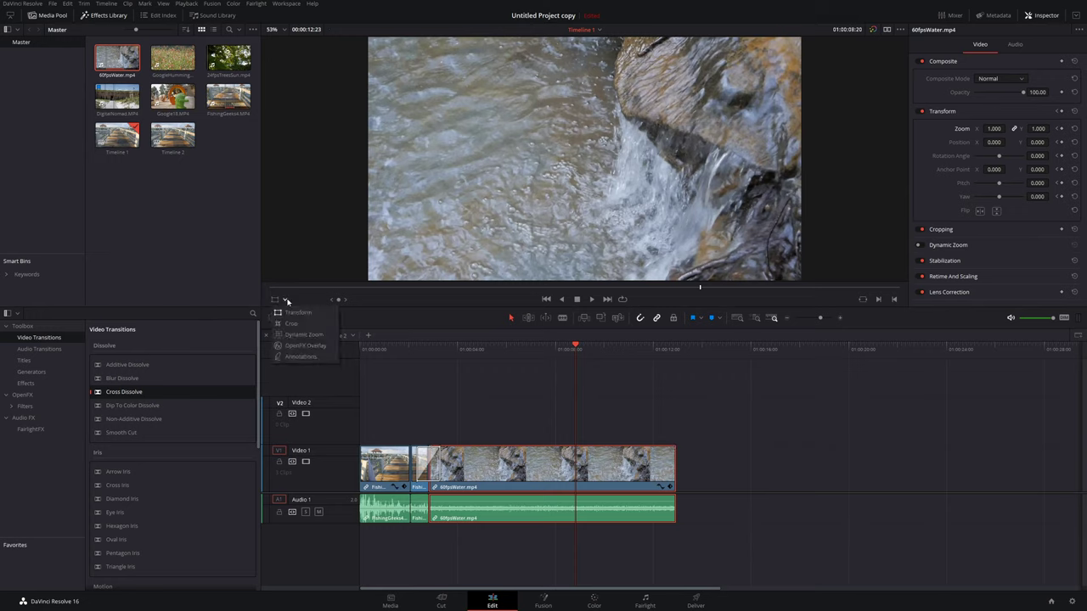
{"action": "left_click", "coordinate": [298, 314]}
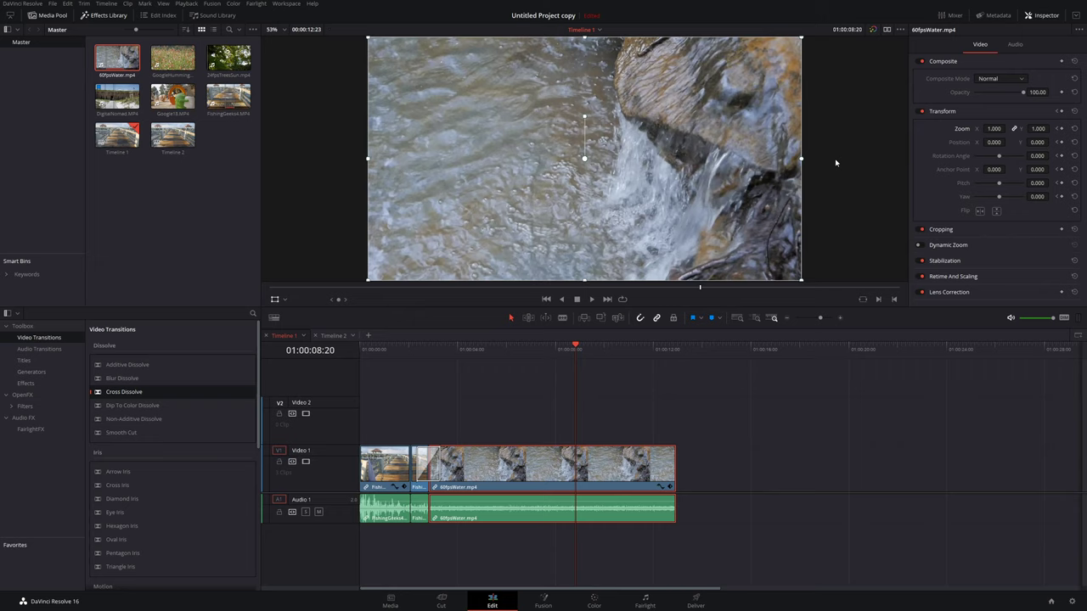
{"action": "scroll", "coordinate": [835, 163], "scroll_direction": "down", "scroll_amount": 1}
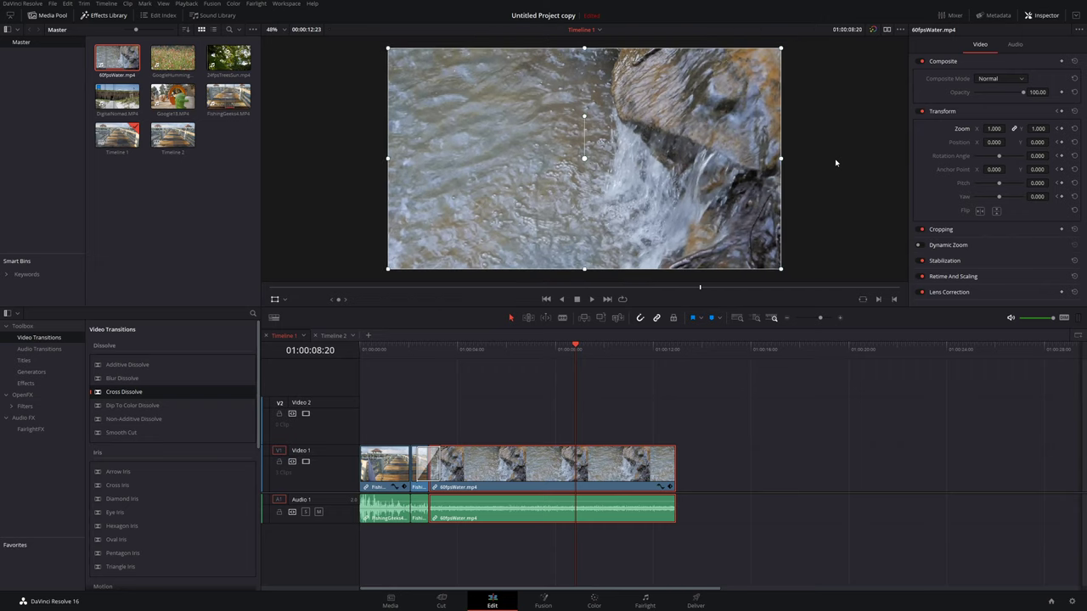
{"action": "left_click", "coordinate": [286, 31]}
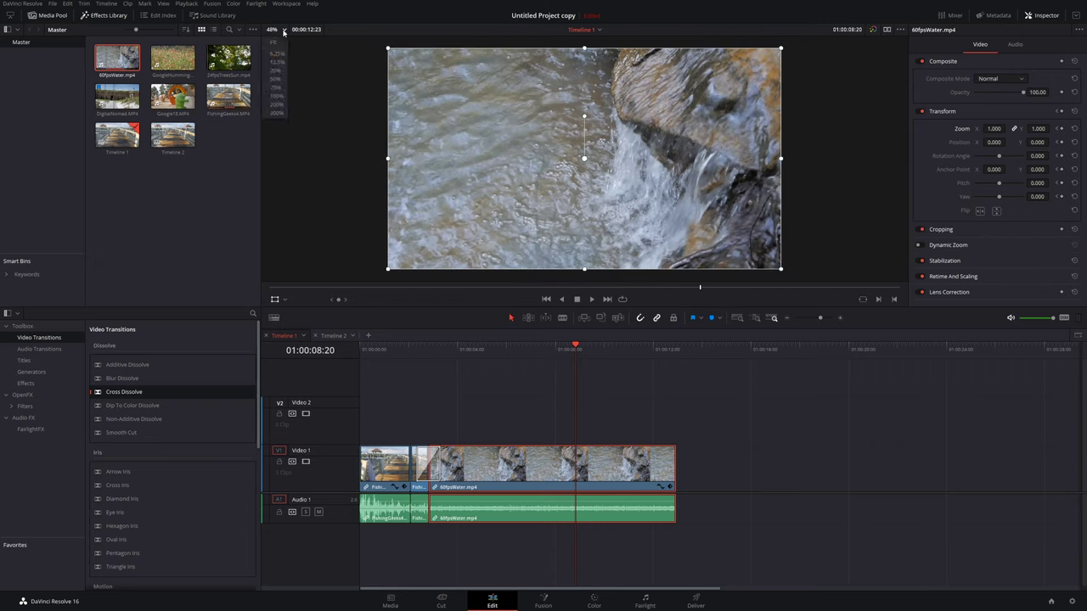
{"action": "left_click", "coordinate": [280, 72]}
Using the on-screen controls, scale the 60fpsWater clip to about 0.537, move it to about X 180, Y 24 and rotate it about 59.7 degrees
{"action": "left_click_drag", "start_coordinate": [642, 157], "coordinate": [641, 157]}
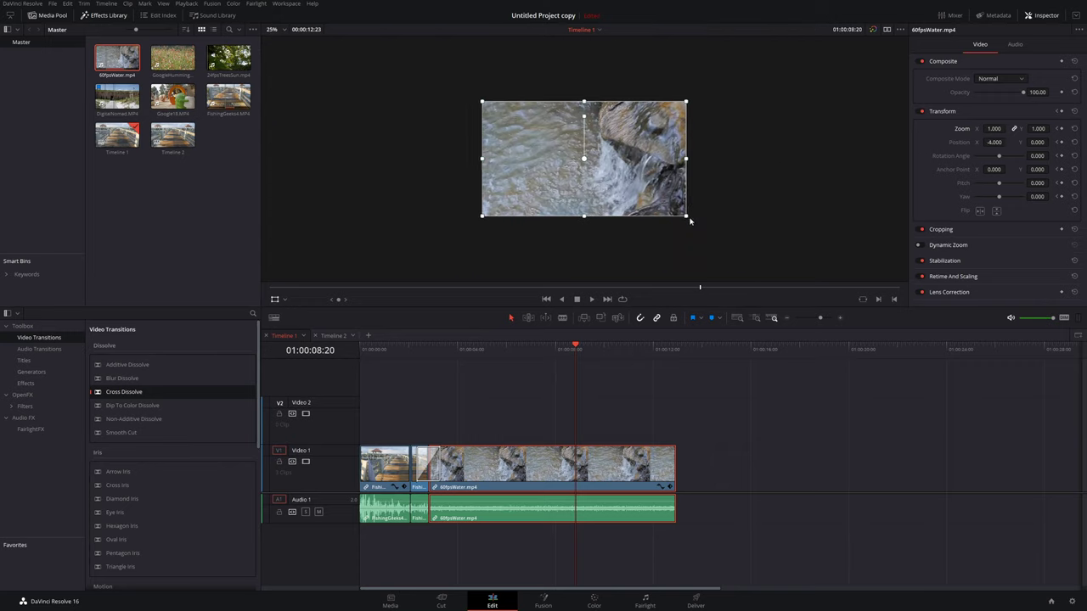
{"action": "left_click_drag", "start_coordinate": [686, 218], "coordinate": [667, 195]}
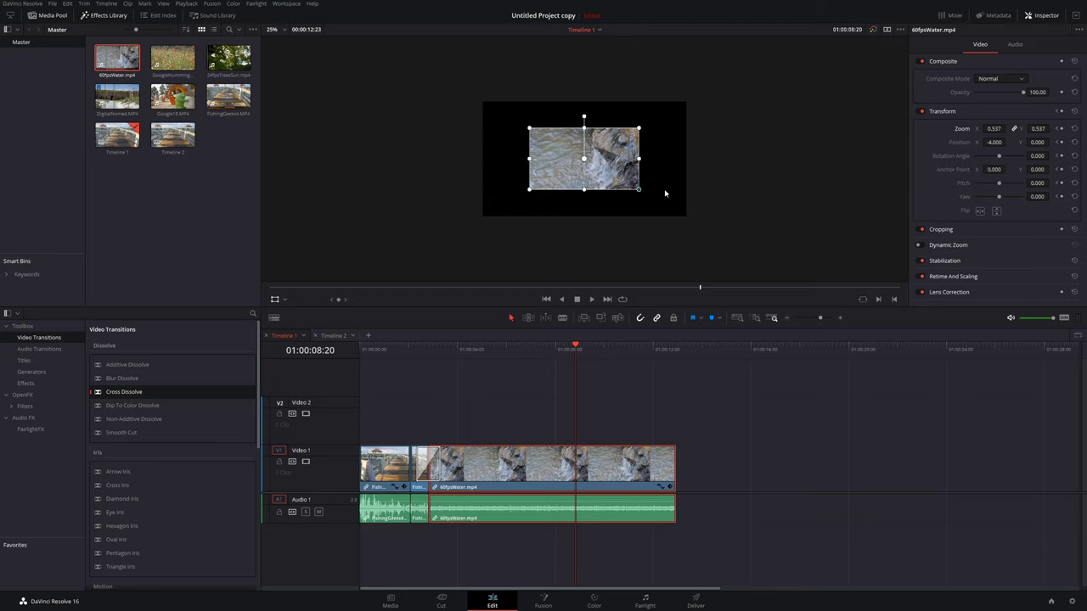
{"action": "left_click_drag", "start_coordinate": [580, 168], "coordinate": [605, 160]}
{"action": "left_click_drag", "start_coordinate": [604, 115], "coordinate": [567, 135]}
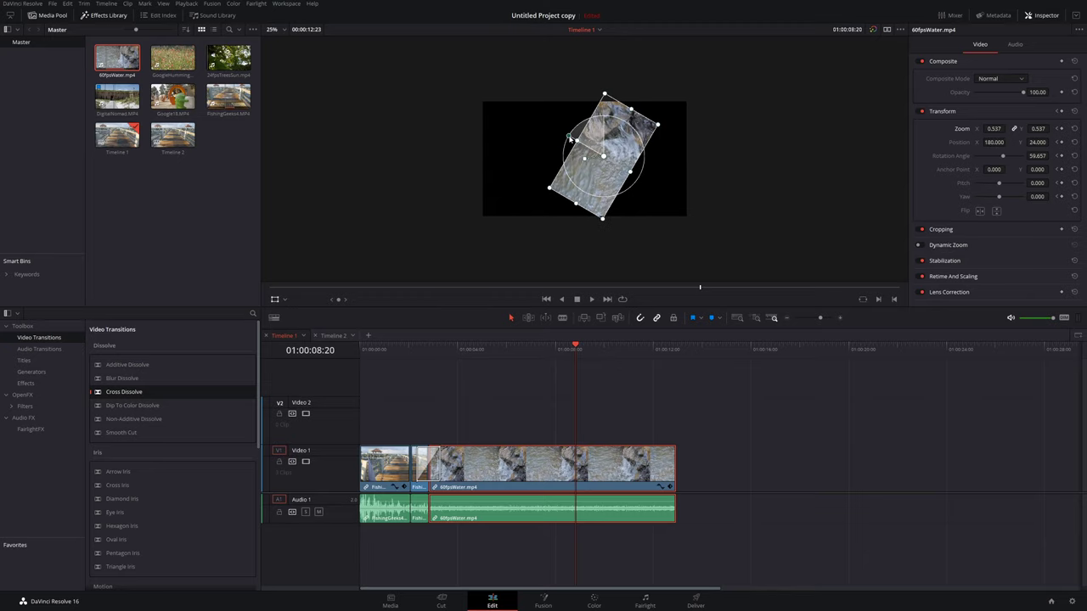
Fit the viewer to its window, hide the on-screen controls and play the 60fpsWater clip from 01:00:03:08 to preview the animated transform
{"action": "left_click", "coordinate": [284, 29]}
{"action": "left_click", "coordinate": [283, 41]}
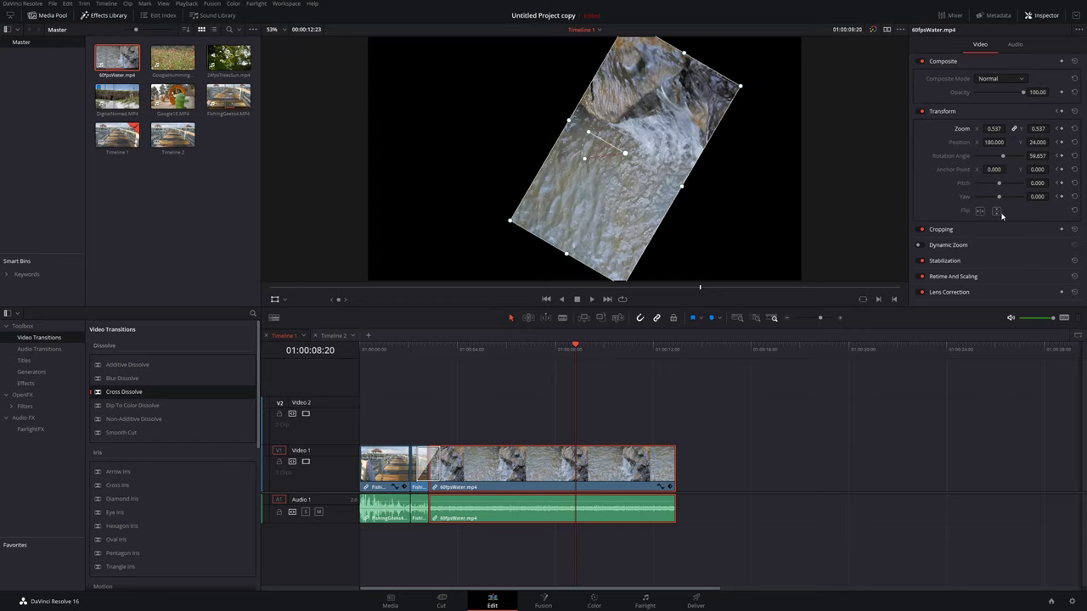
{"action": "left_click", "coordinate": [444, 350]}
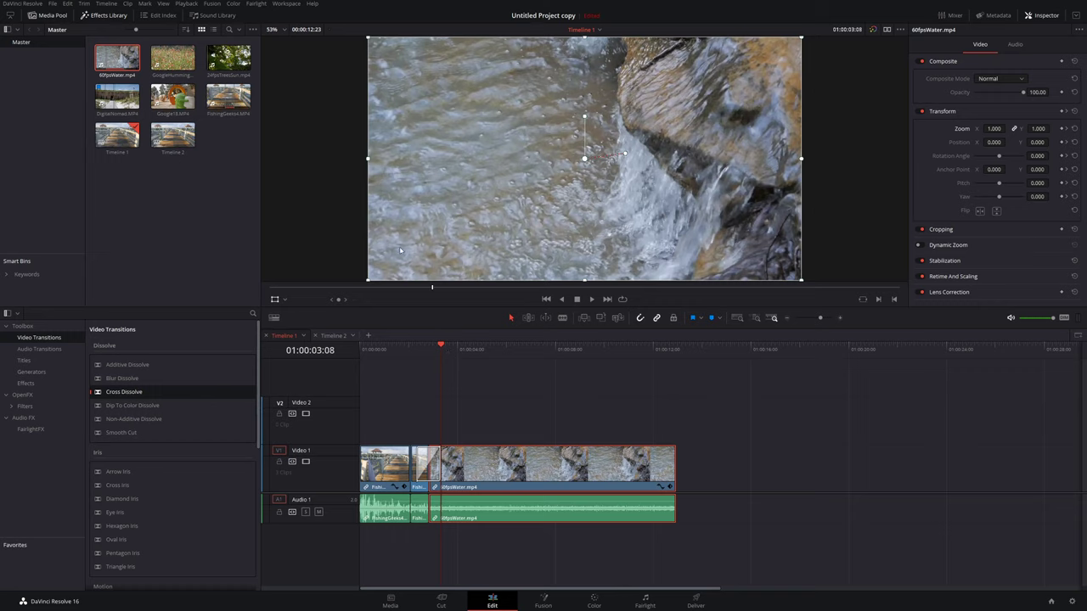
{"action": "left_click", "coordinate": [277, 299]}
{"action": "key", "text": "space"}
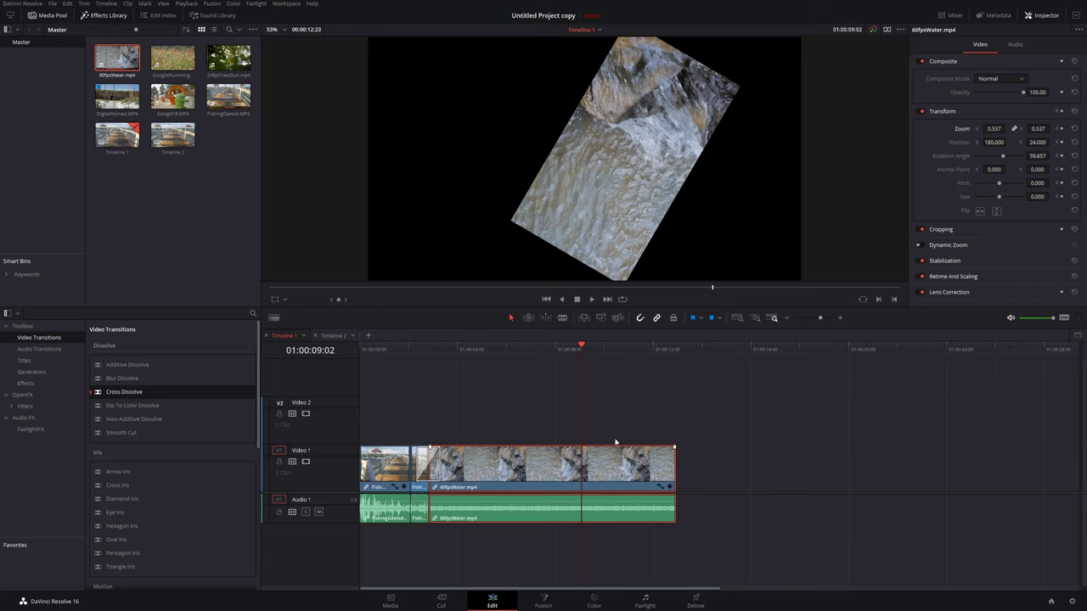
Reset all Transform settings and keyframes of the 60fpsWater clip and play from 01:00:04:23 to check it
{"action": "left_click", "coordinate": [1074, 111]}
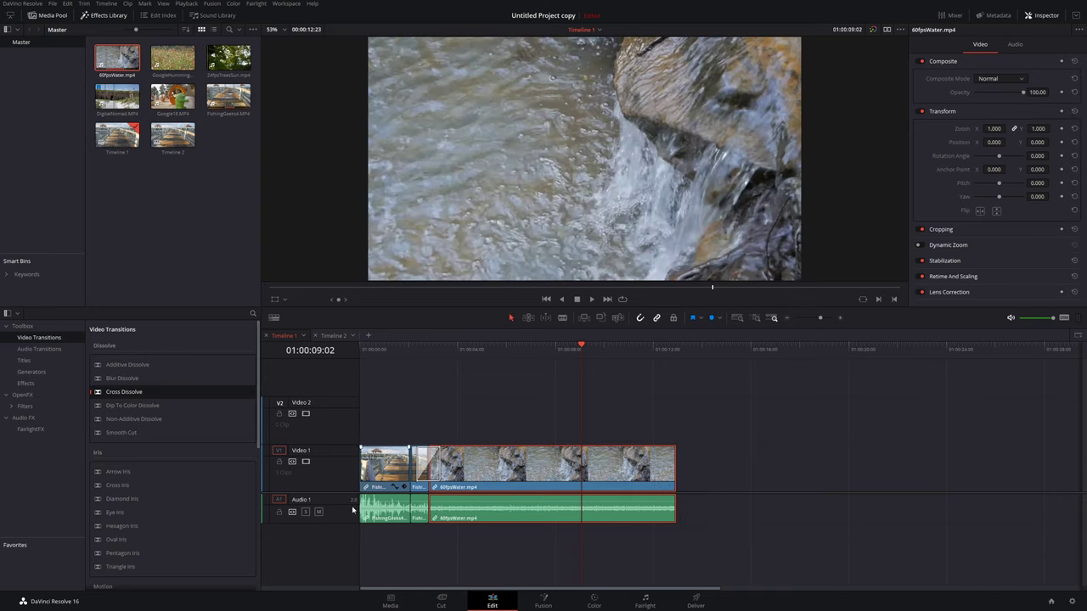
{"action": "left_click", "coordinate": [481, 378]}
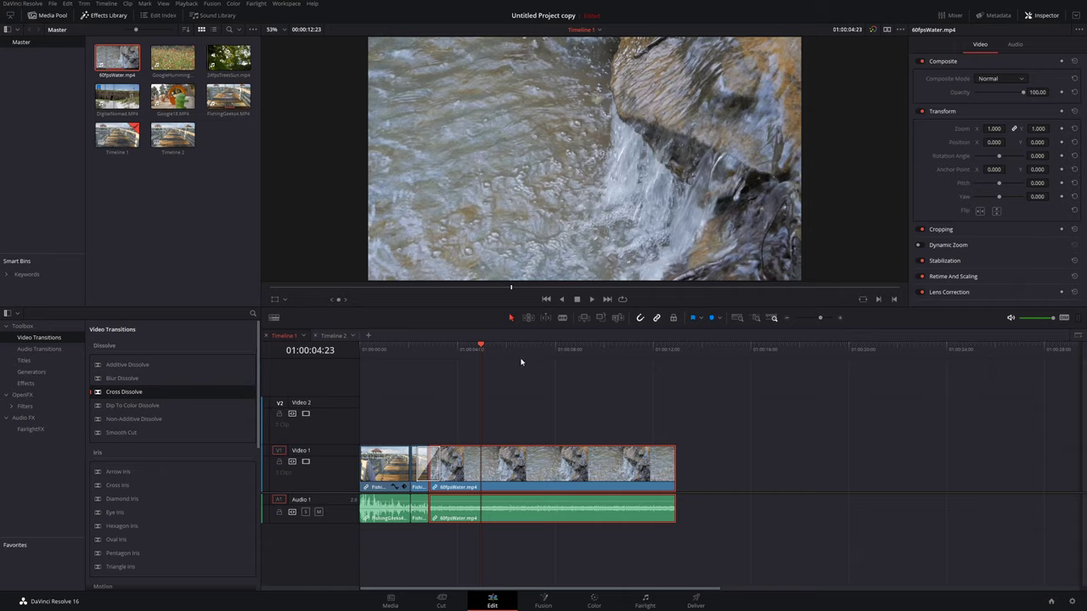
{"action": "key", "text": "space"}
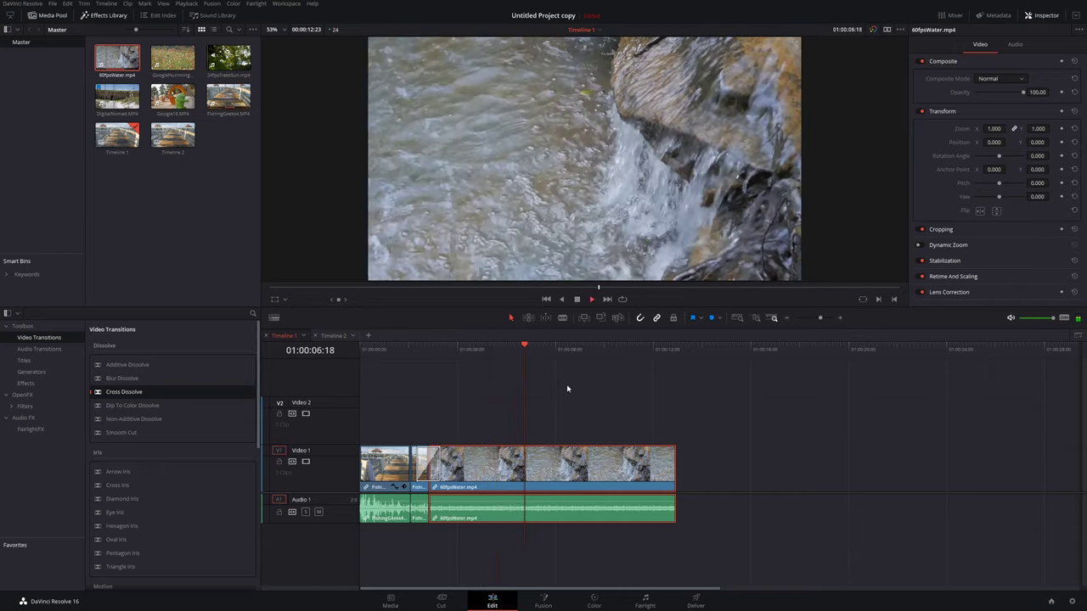
{"action": "key", "text": "space"}
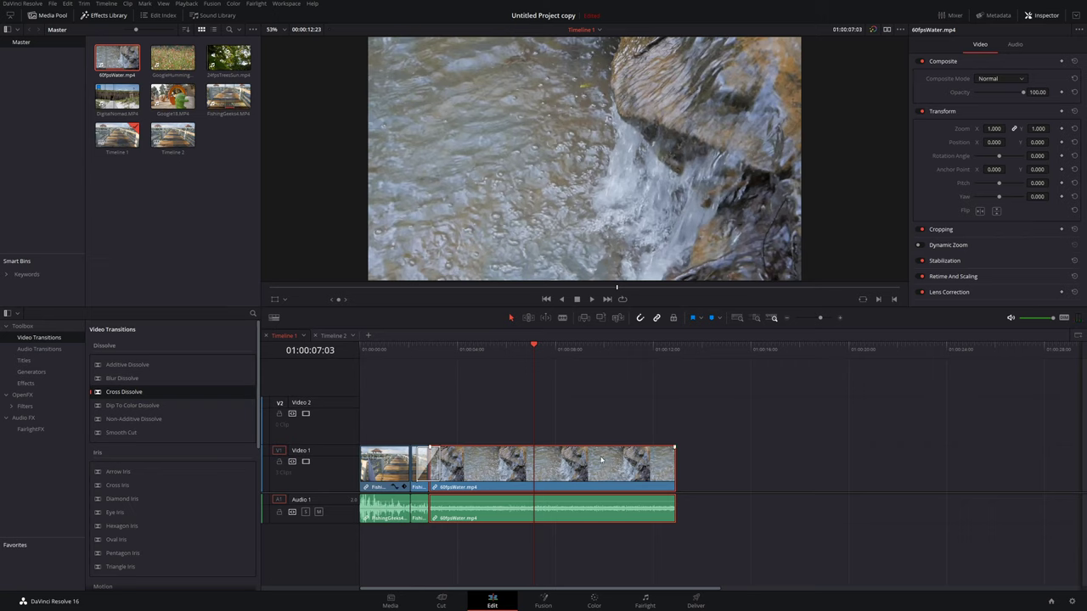
Move the playhead to 01:00:00:20 and open the Deliver page with its render presets
{"action": "left_click", "coordinate": [381, 351]}
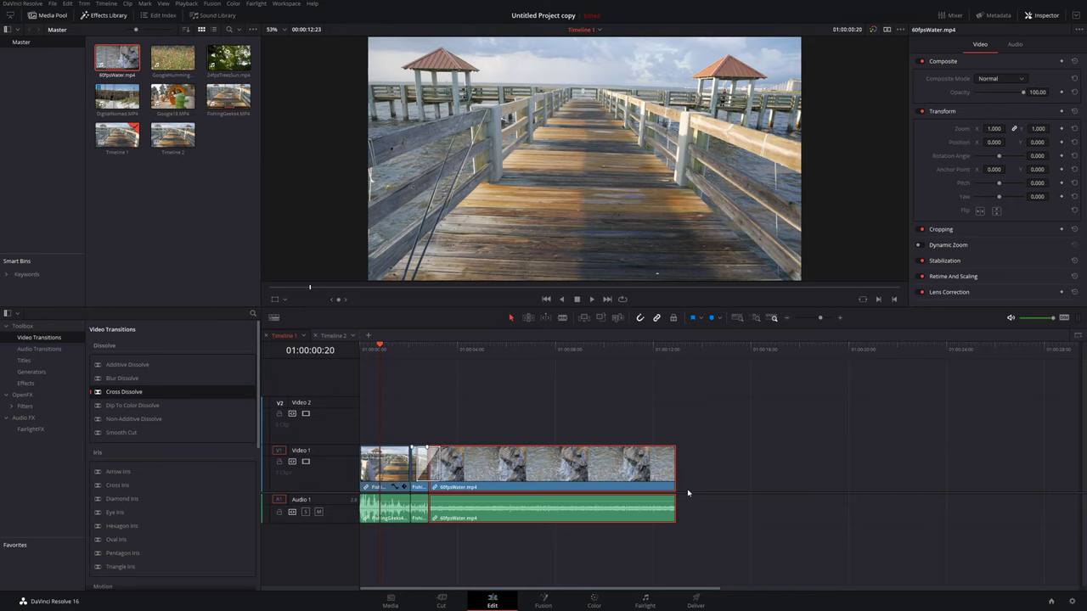
{"action": "left_click", "coordinate": [696, 603]}
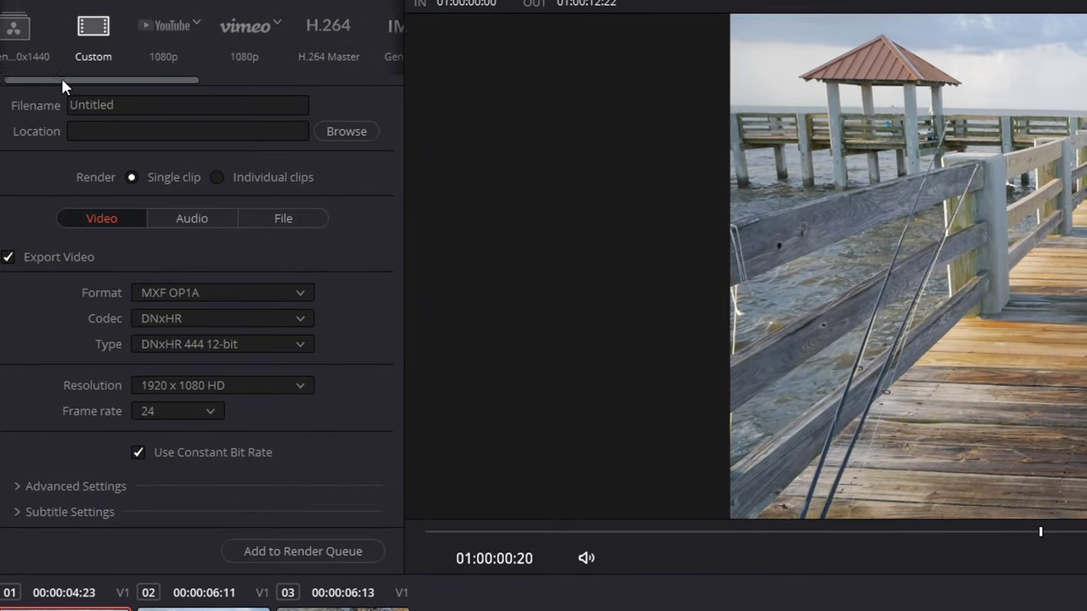
{"action": "left_click_drag", "start_coordinate": [55, 79], "coordinate": [51, 41]}
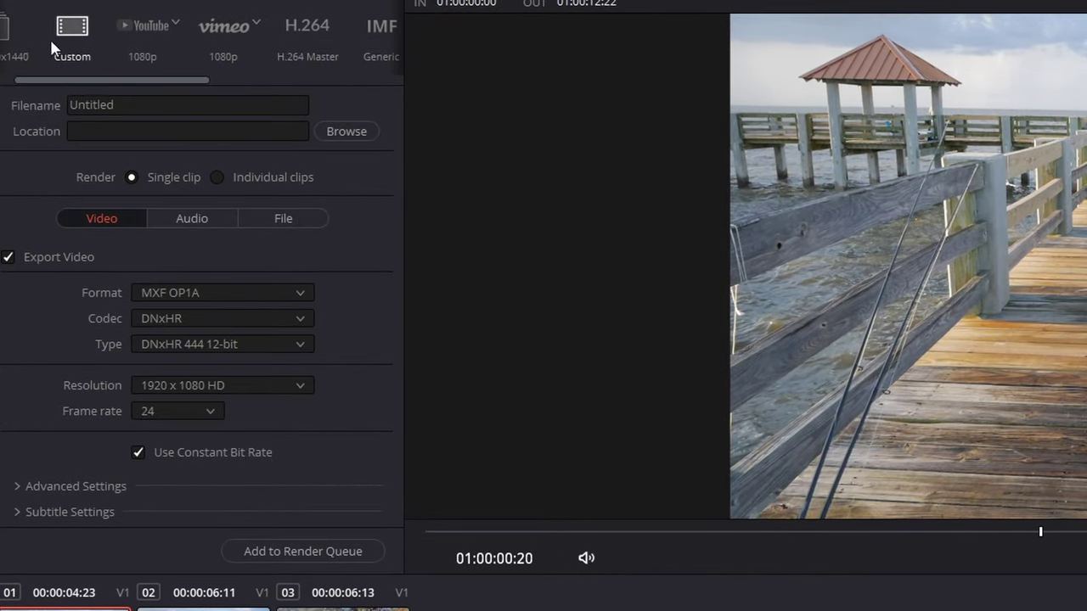
Load the YouTube 1080p render preset and review its available resolutions
{"action": "left_click", "coordinate": [139, 50]}
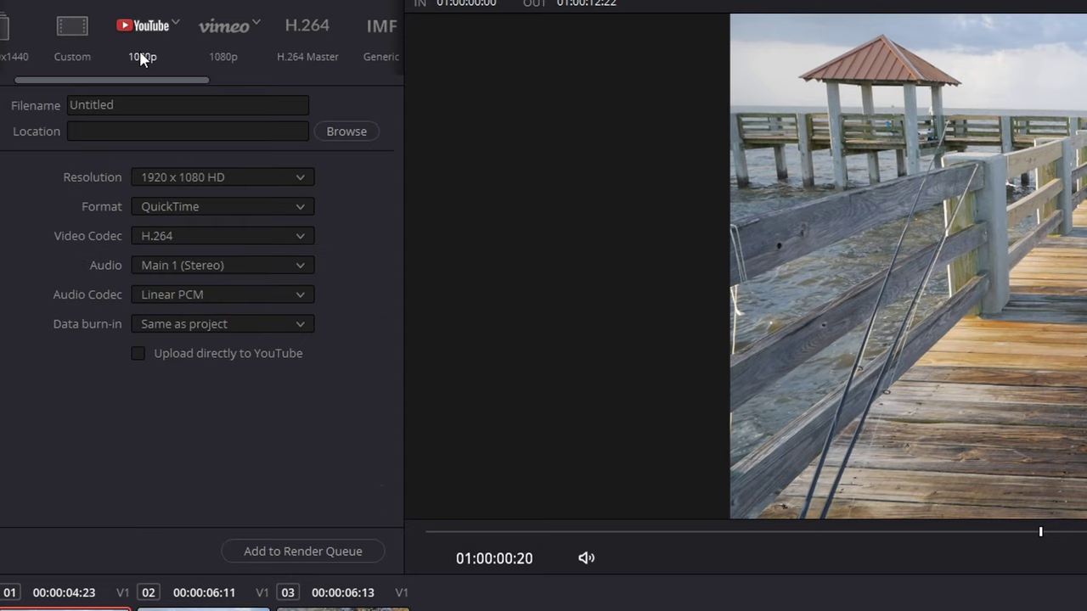
{"action": "left_click", "coordinate": [298, 183]}
{"action": "left_click", "coordinate": [296, 179]}
{"action": "left_click", "coordinate": [255, 182]}
{"action": "scroll", "coordinate": [249, 257], "scroll_direction": "down", "scroll_amount": 5}
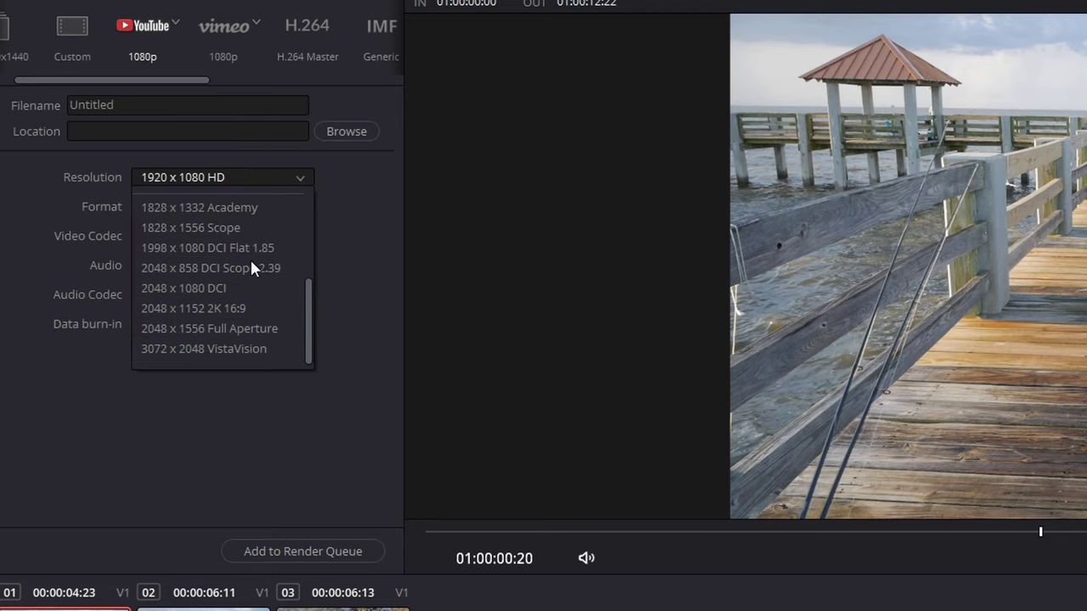
{"action": "left_click", "coordinate": [354, 242]}
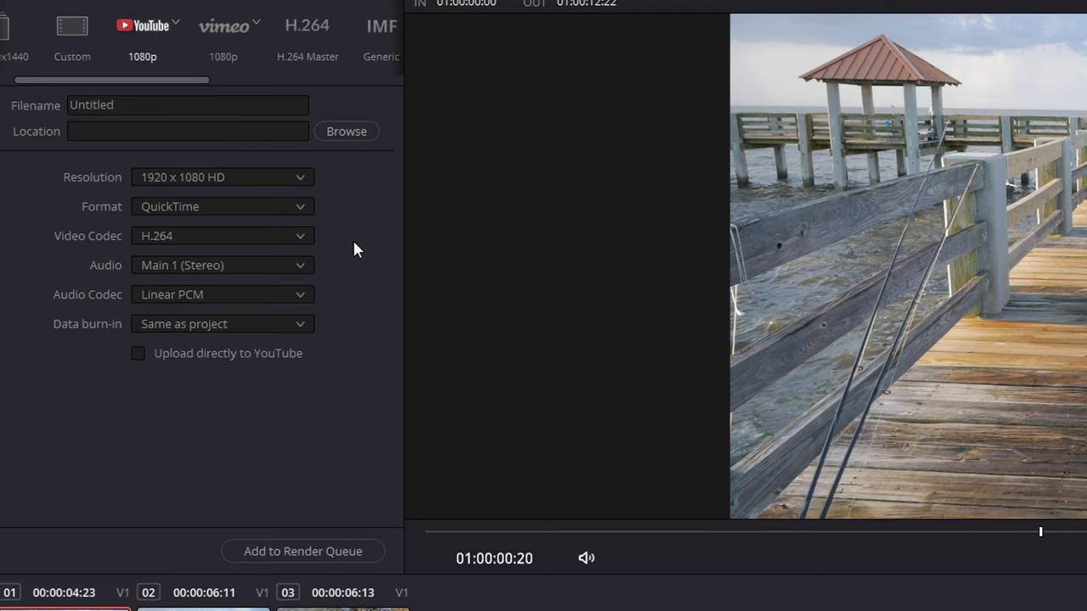
Look through the other render presets, including Vimeo 1080p, H.264 Master, IMF Generic and Final Cut Pro 7
{"action": "left_click", "coordinate": [227, 40]}
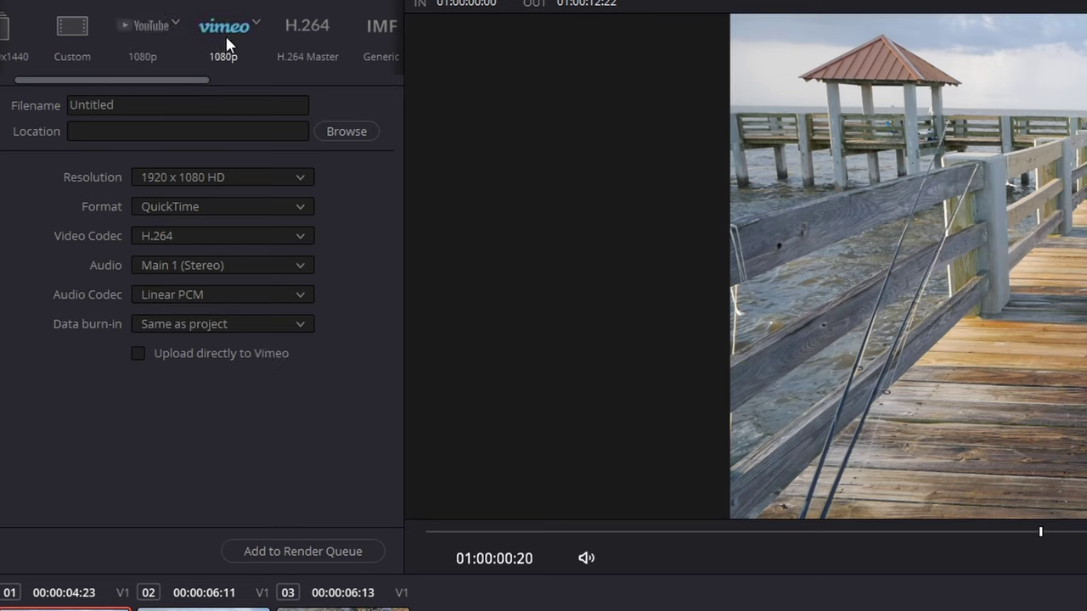
{"action": "left_click", "coordinate": [301, 33]}
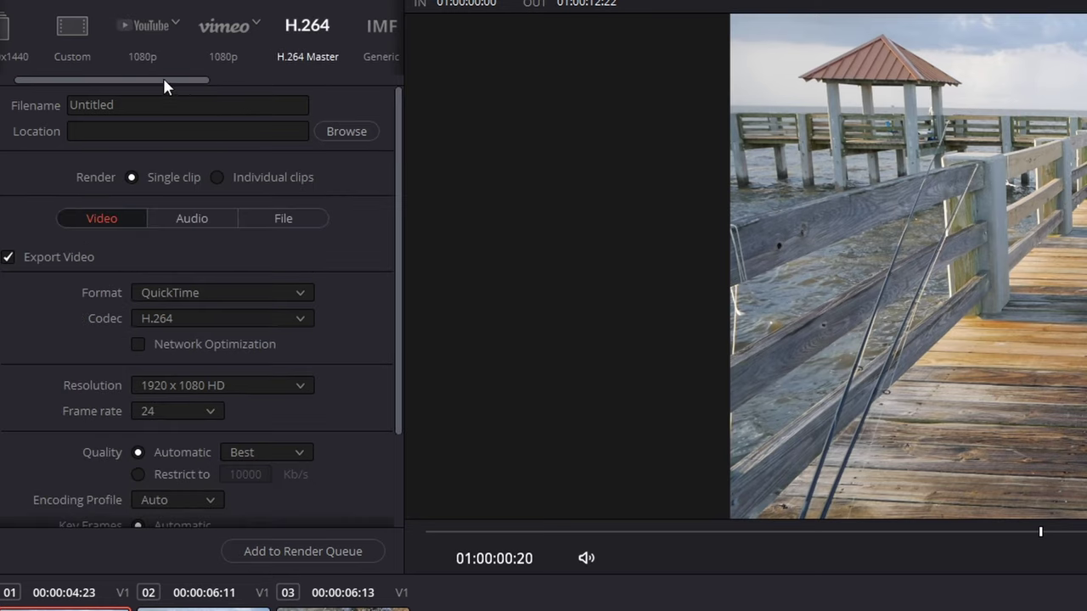
{"action": "left_click_drag", "start_coordinate": [163, 85], "coordinate": [242, 49]}
{"action": "left_click", "coordinate": [222, 31]}
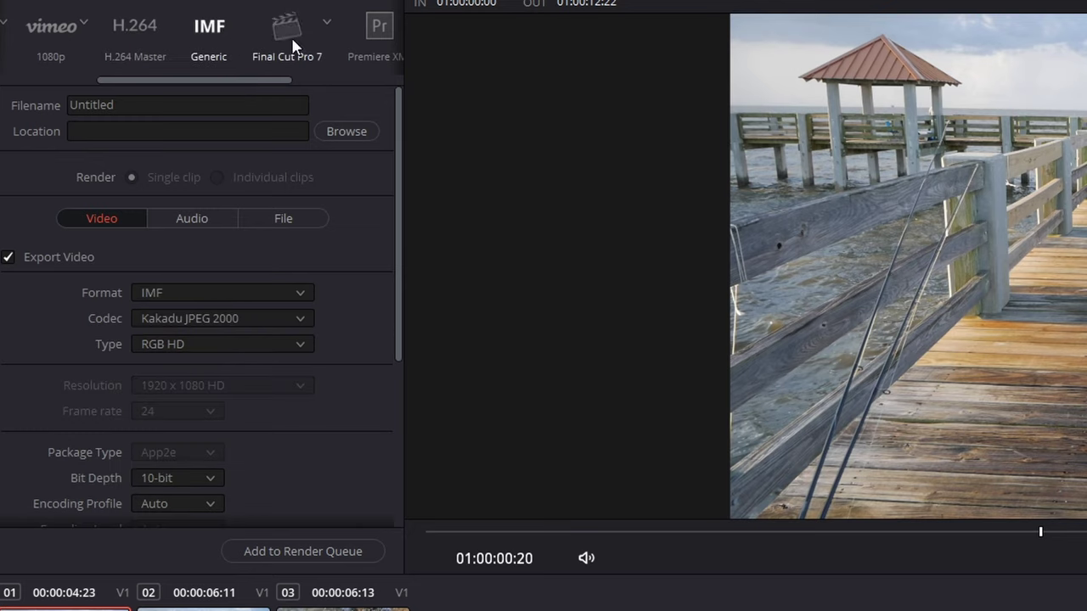
{"action": "left_click", "coordinate": [293, 47]}
{"action": "left_click_drag", "start_coordinate": [282, 79], "coordinate": [24, 67]}
{"action": "left_click", "coordinate": [307, 34]}
{"action": "left_click", "coordinate": [381, 43]}
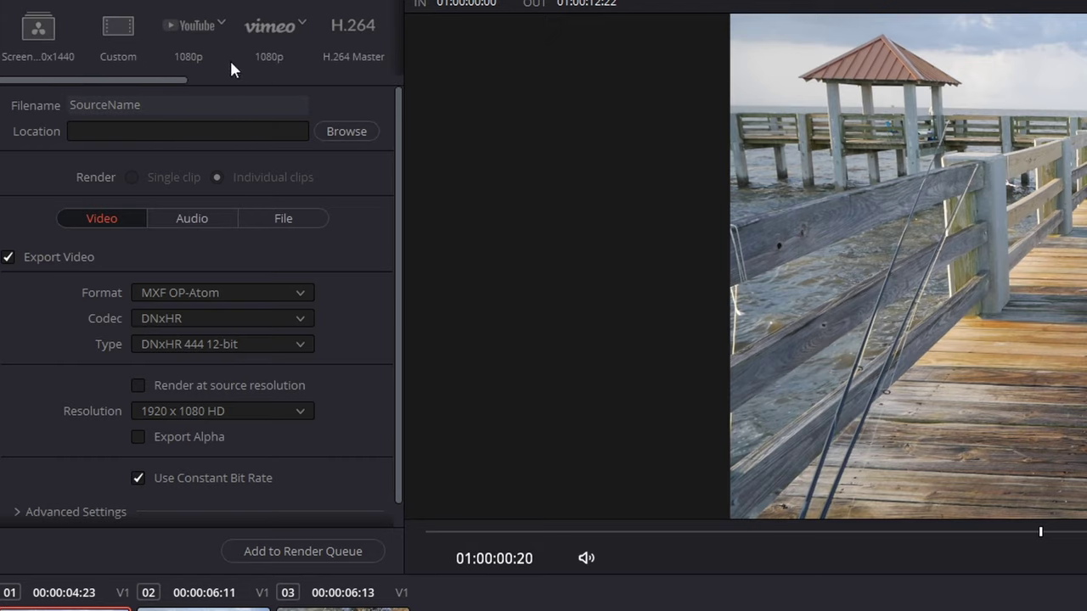
Load the saved 2560 x 1440 render preset, switch to the Custom preset and set its format to MP4
{"action": "left_click", "coordinate": [116, 28]}
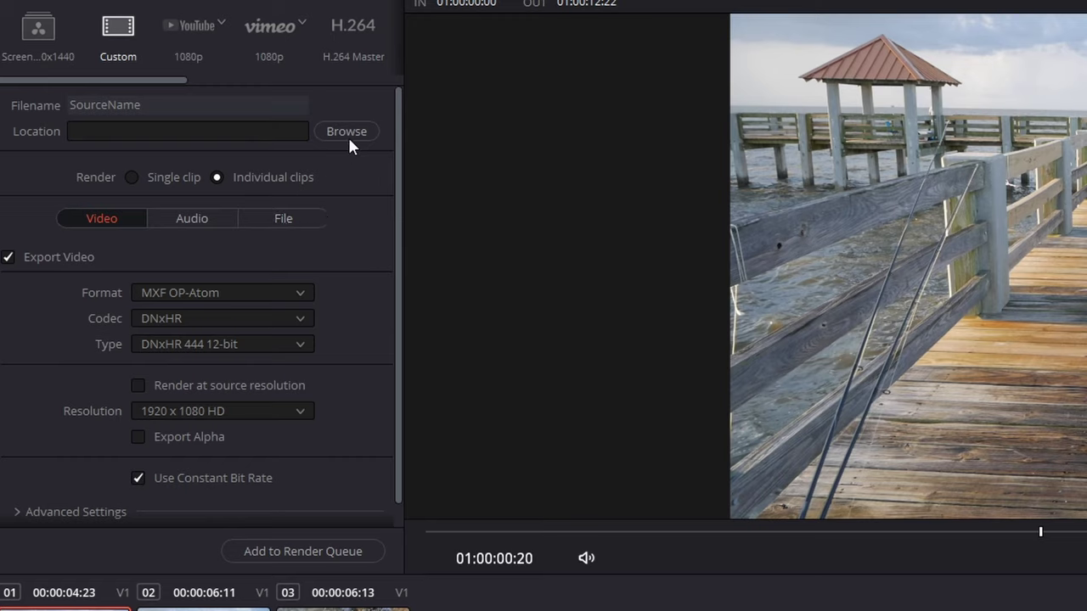
{"action": "left_click", "coordinate": [52, 49]}
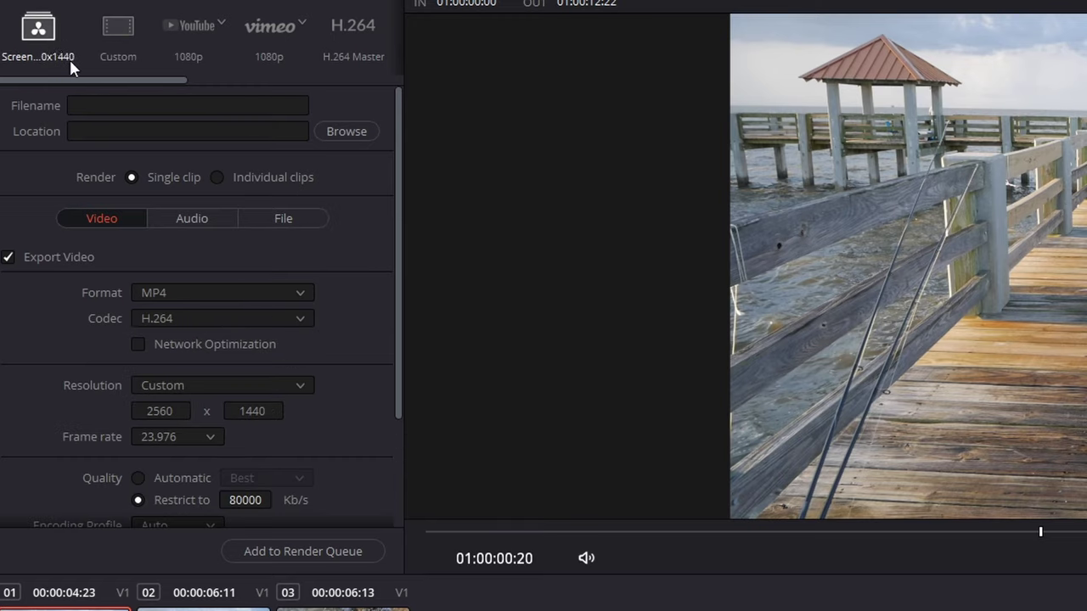
{"action": "left_click", "coordinate": [106, 36]}
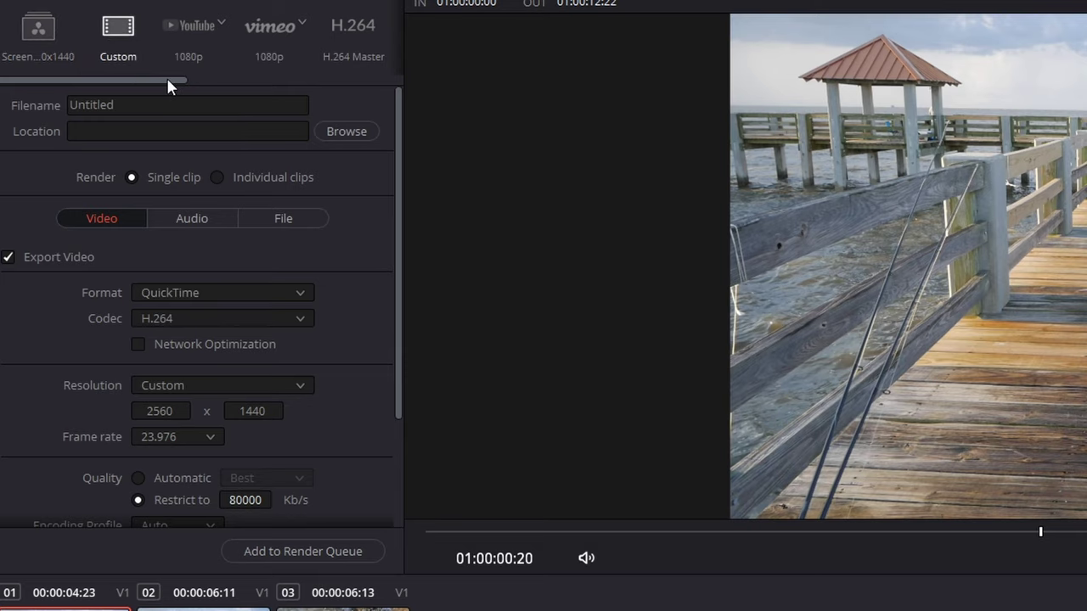
{"action": "left_click", "coordinate": [283, 288]}
{"action": "left_click", "coordinate": [267, 436]}
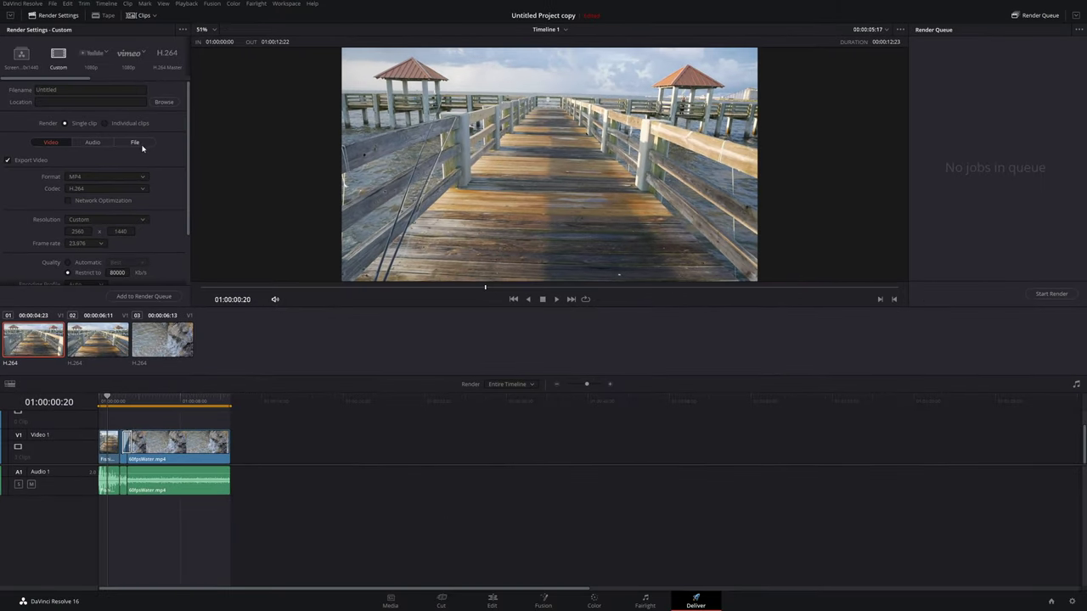
Review the Custom preset's video settings and resolution options, keeping the resolution on Custom
{"action": "scroll", "coordinate": [153, 179], "scroll_direction": "down", "scroll_amount": 2}
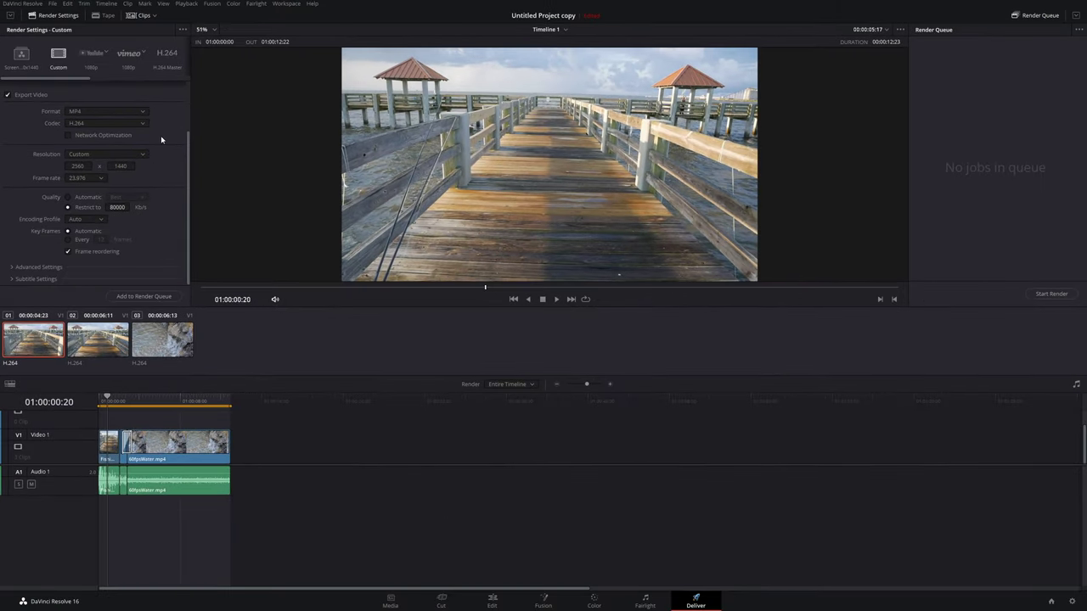
{"action": "left_click", "coordinate": [134, 155]}
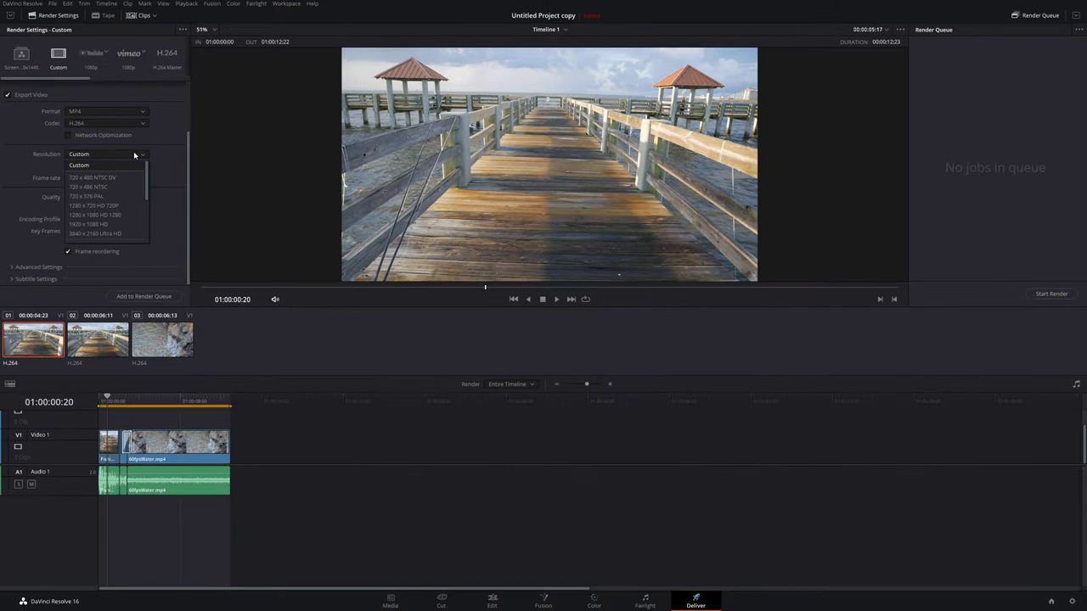
{"action": "left_click", "coordinate": [143, 166]}
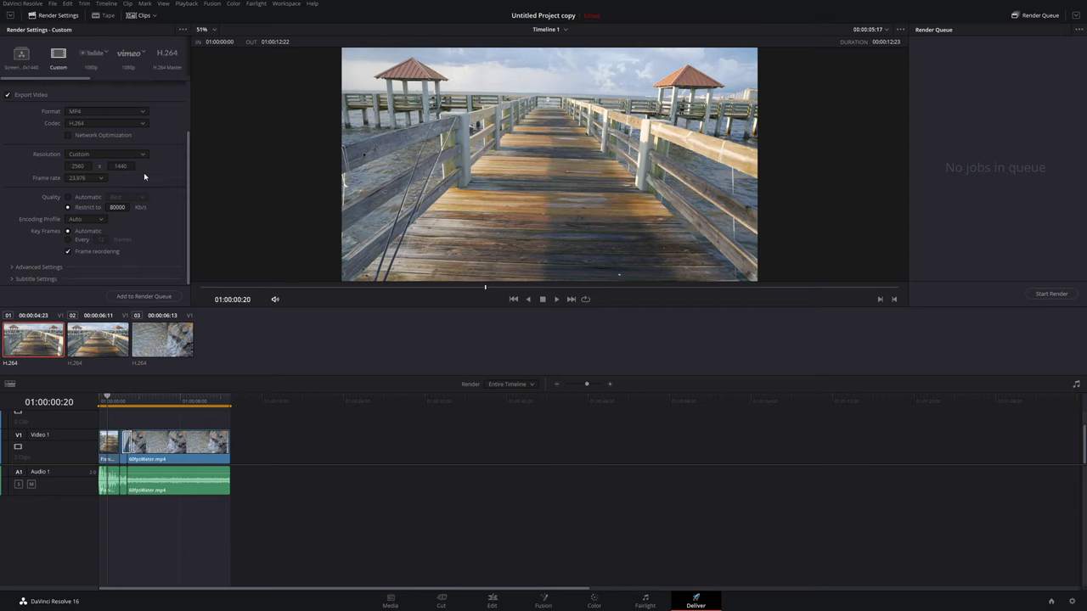
{"action": "scroll", "coordinate": [169, 177], "scroll_direction": "up", "scroll_amount": 2}
{"action": "scroll", "coordinate": [169, 175], "scroll_direction": "down", "scroll_amount": 2}
Check the frame rate setting and switch the render quality to Automatic and back to a restricted bit rate
{"action": "left_click", "coordinate": [96, 179]}
{"action": "left_click", "coordinate": [66, 198]}
{"action": "left_click", "coordinate": [67, 208]}
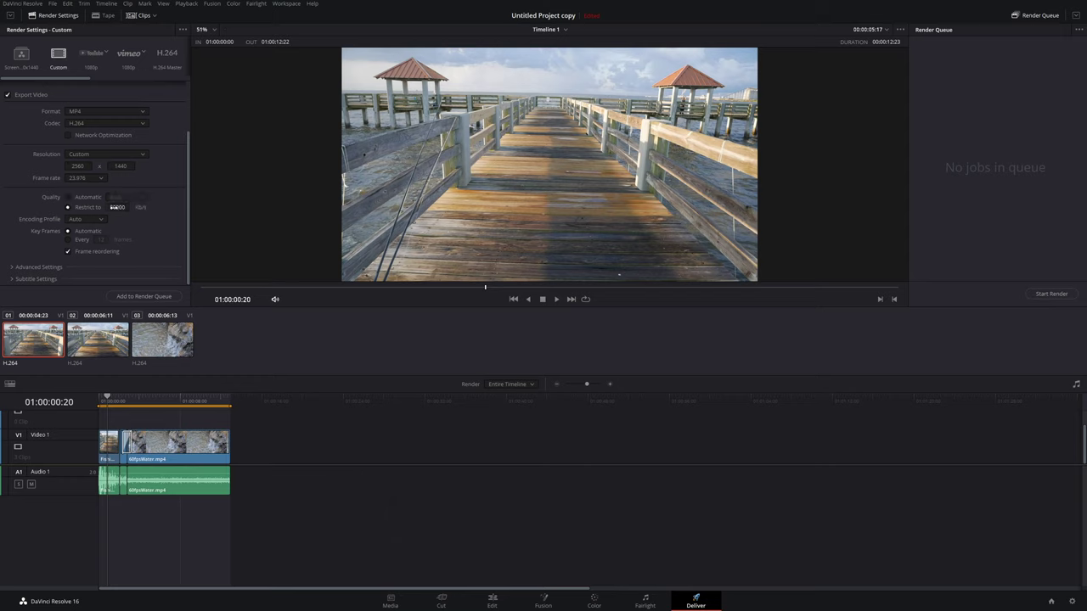